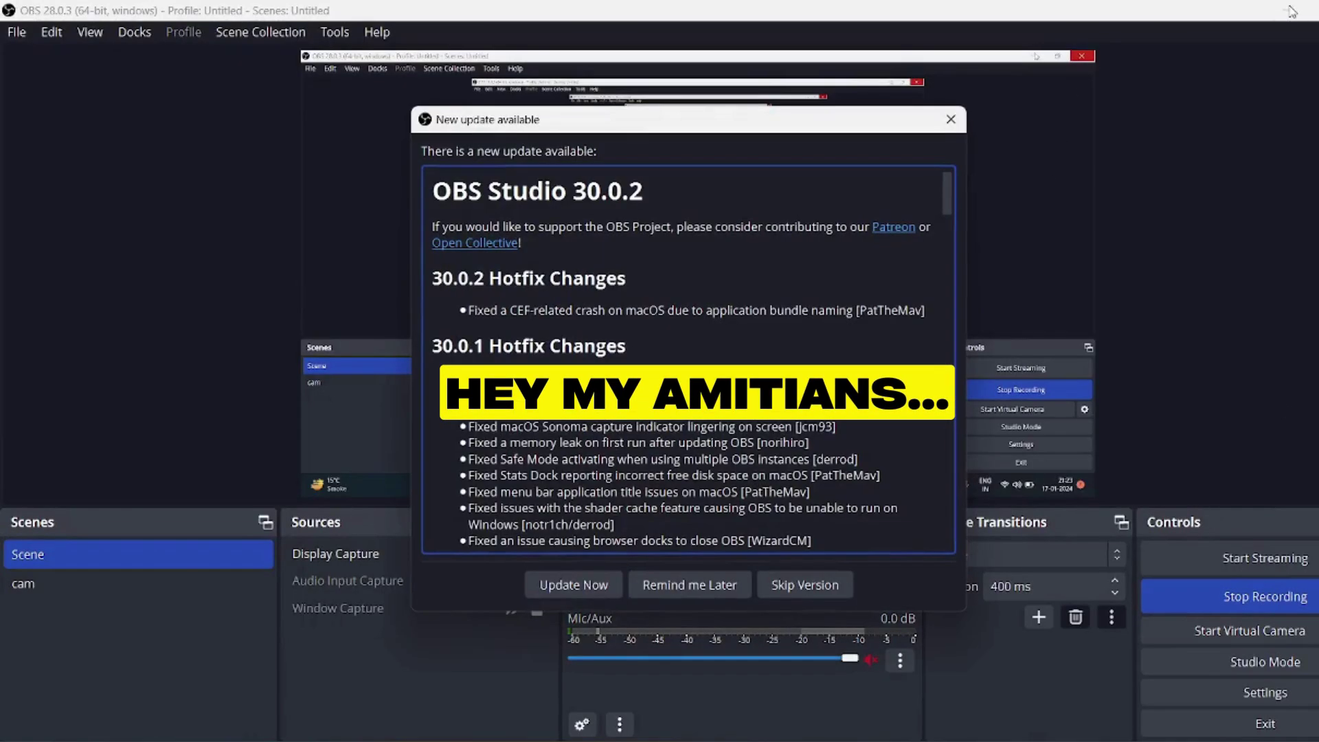
Dismiss the OBS update notice and minimize OBS to reveal the Amity login page
click(952, 119)
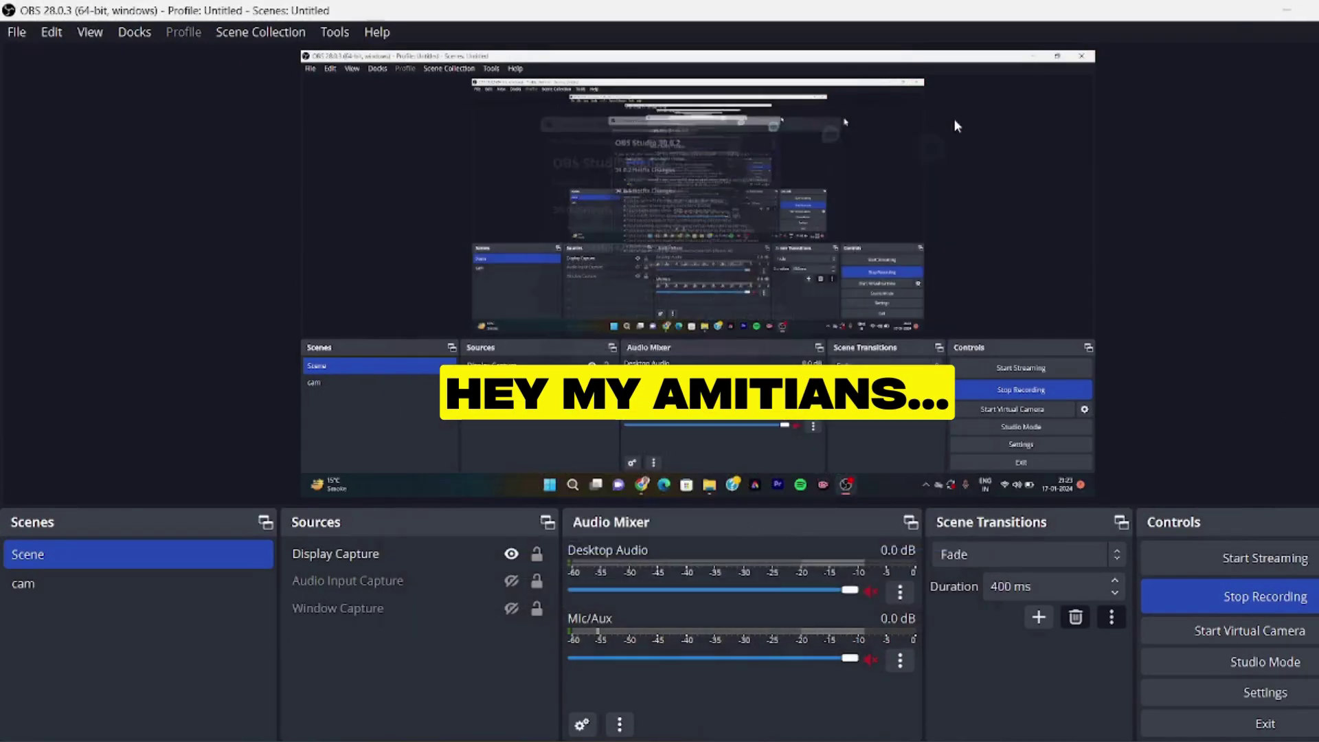
click(1283, 14)
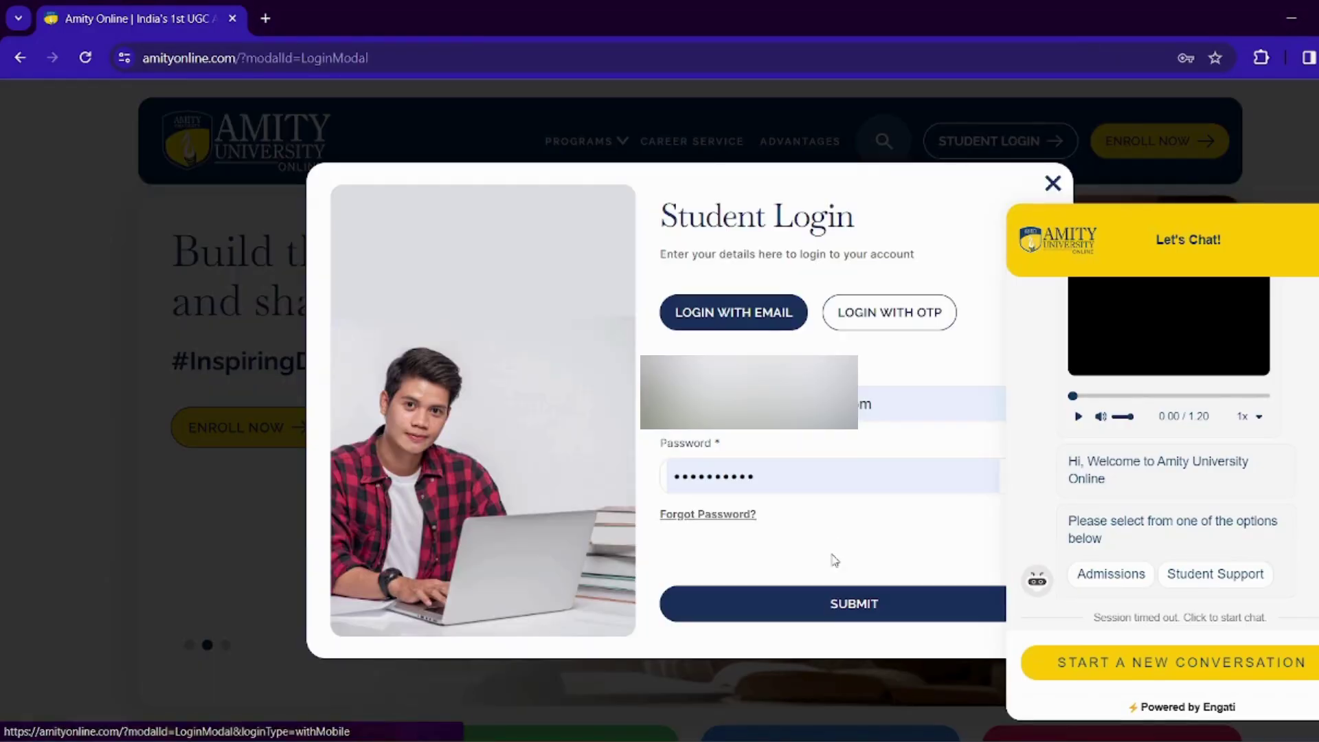
Submit the pre-filled Amity student login credentials to reach the ODLMS dashboard
click(851, 616)
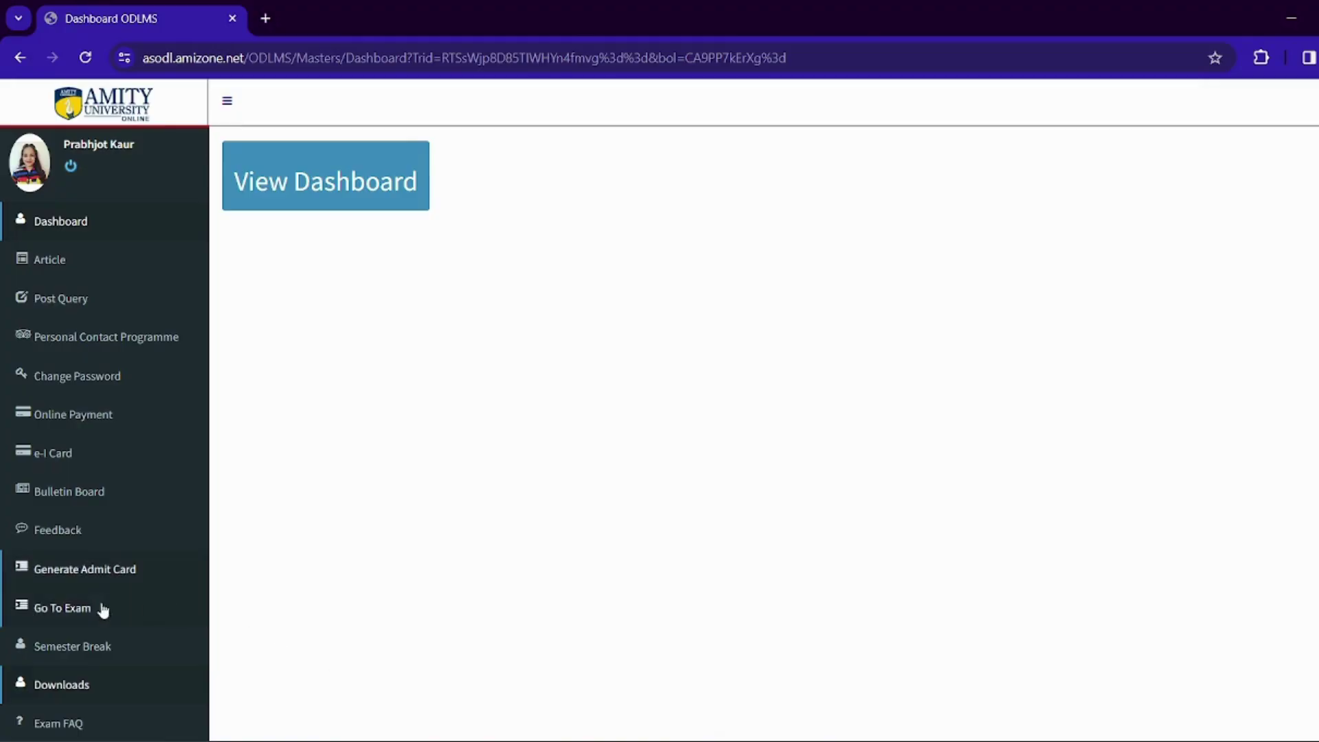
Start admit card generation, choosing Self Employed and No for current employment, then proceed
click(121, 574)
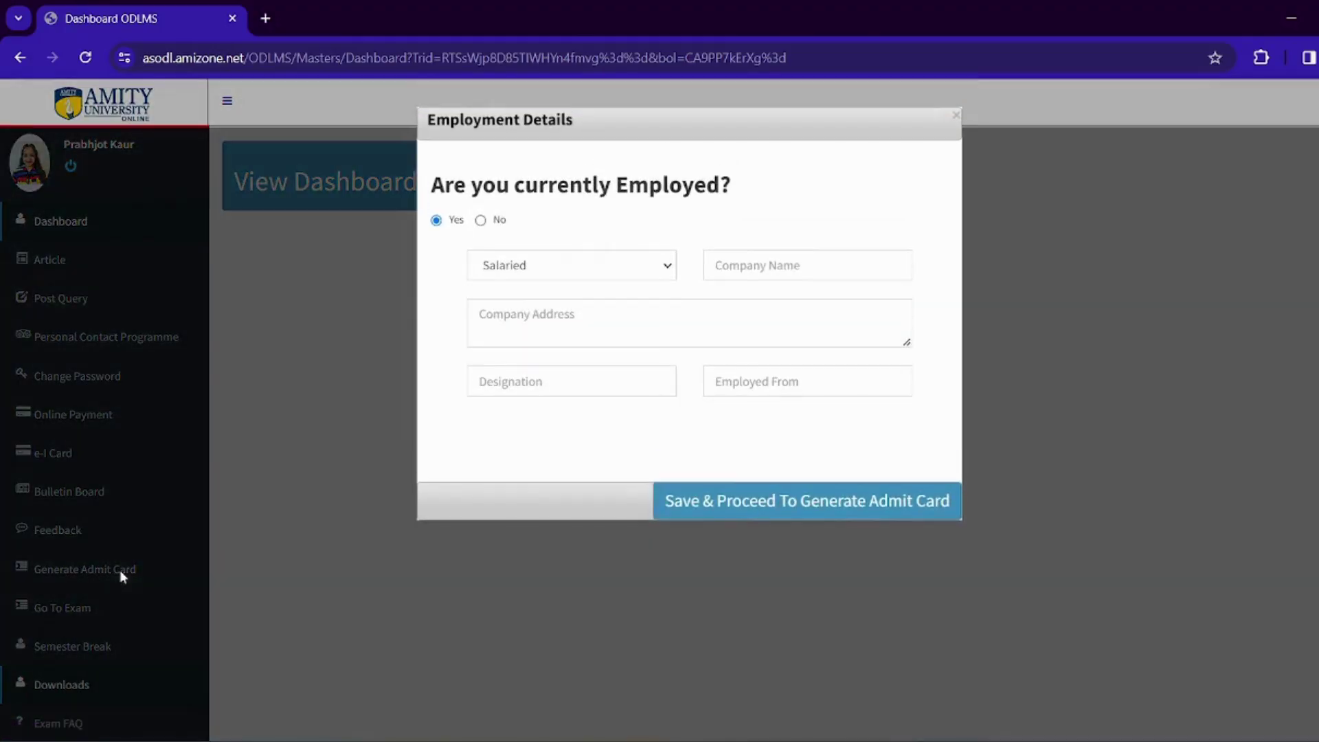
click(599, 273)
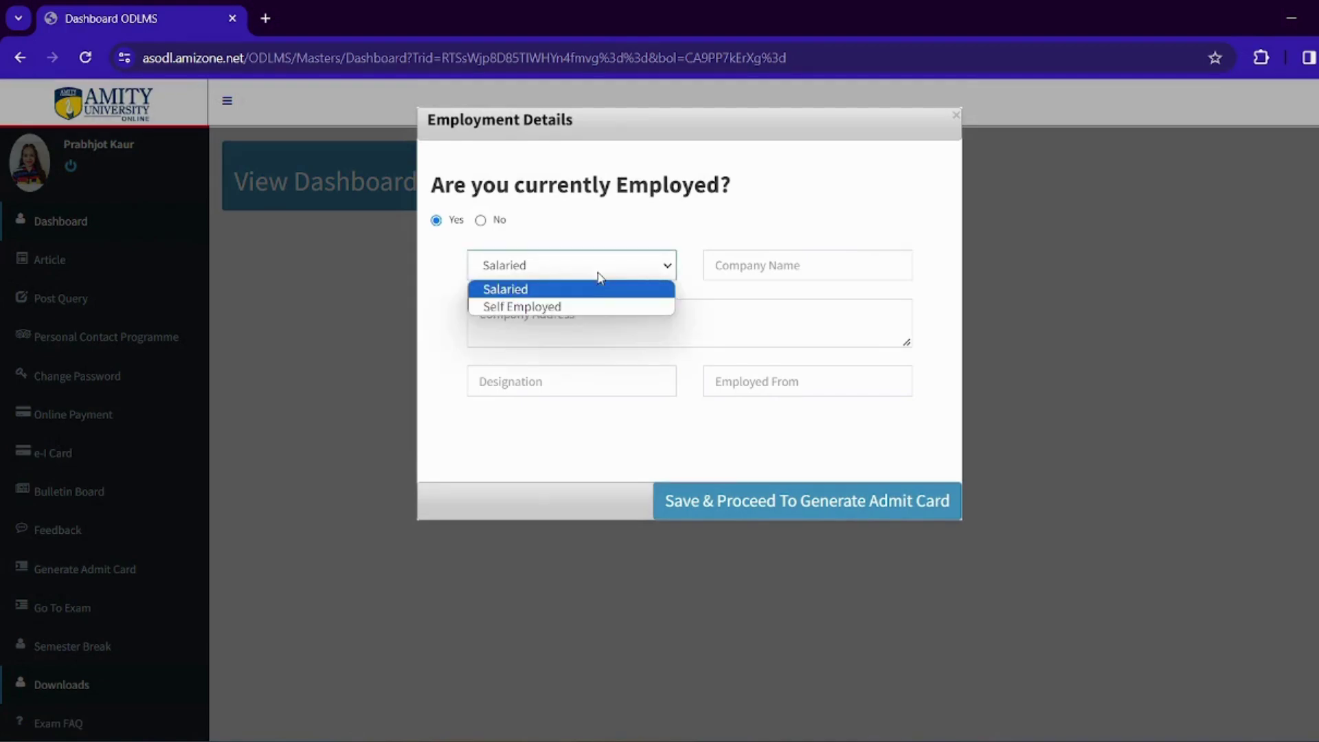
click(581, 306)
click(480, 221)
click(808, 424)
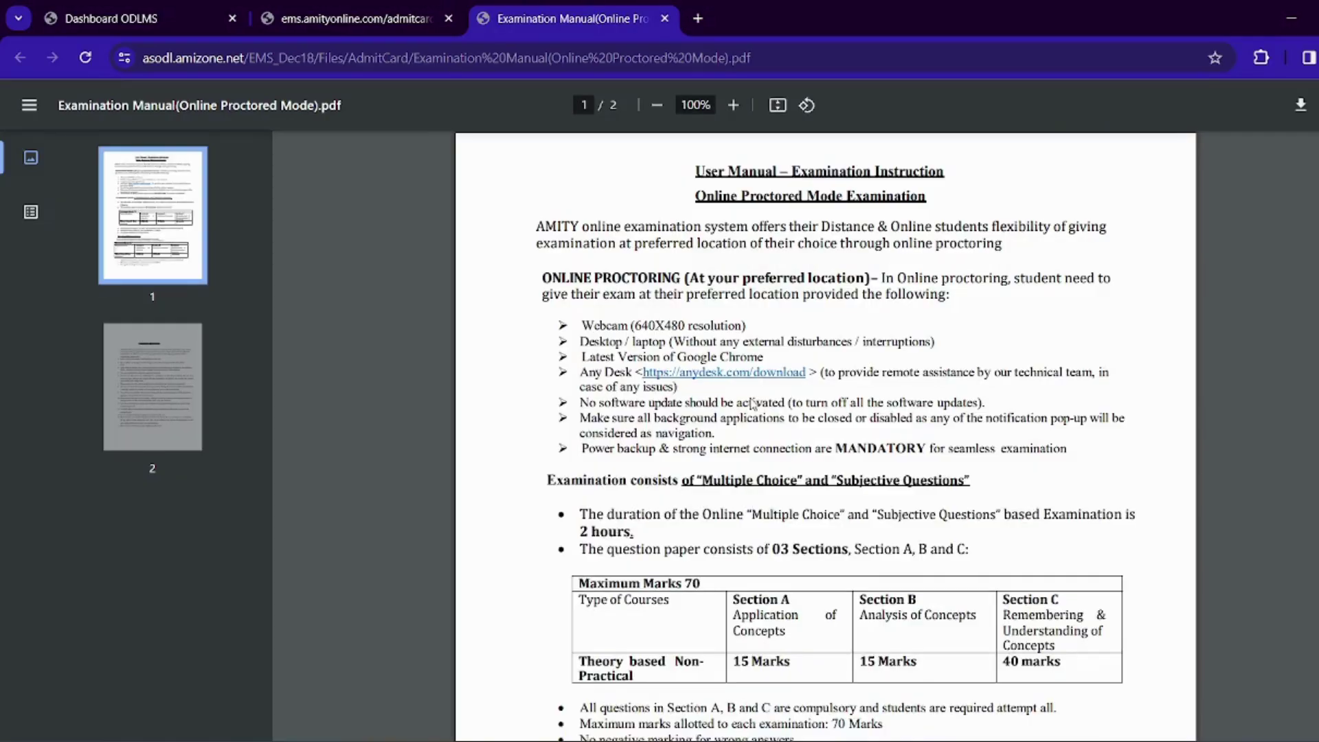
Read through the two-page Examination Manual PDF, then return to the admit card tab
scroll(753, 403, down, 14)
scroll(753, 403, down, 5)
scroll(753, 403, up, 1)
scroll(753, 403, up, 2)
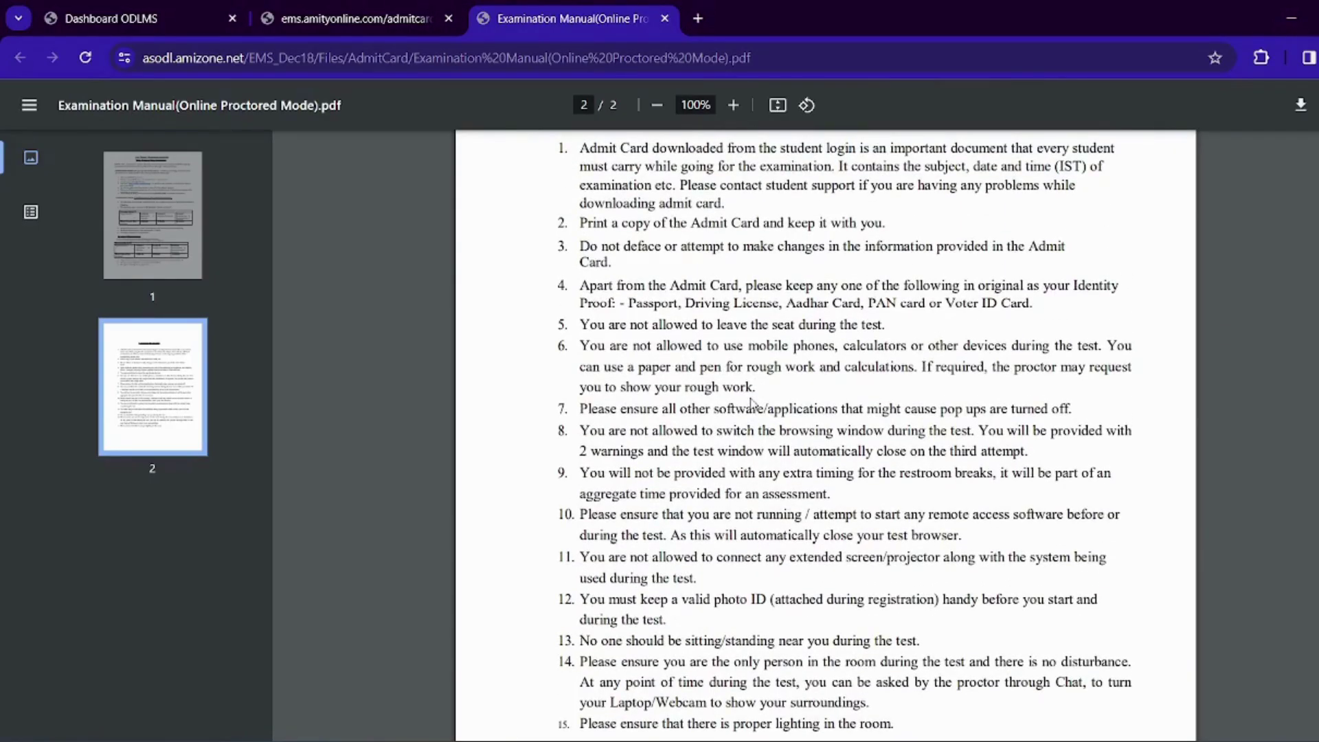
key(ctrl+shift+Tab)
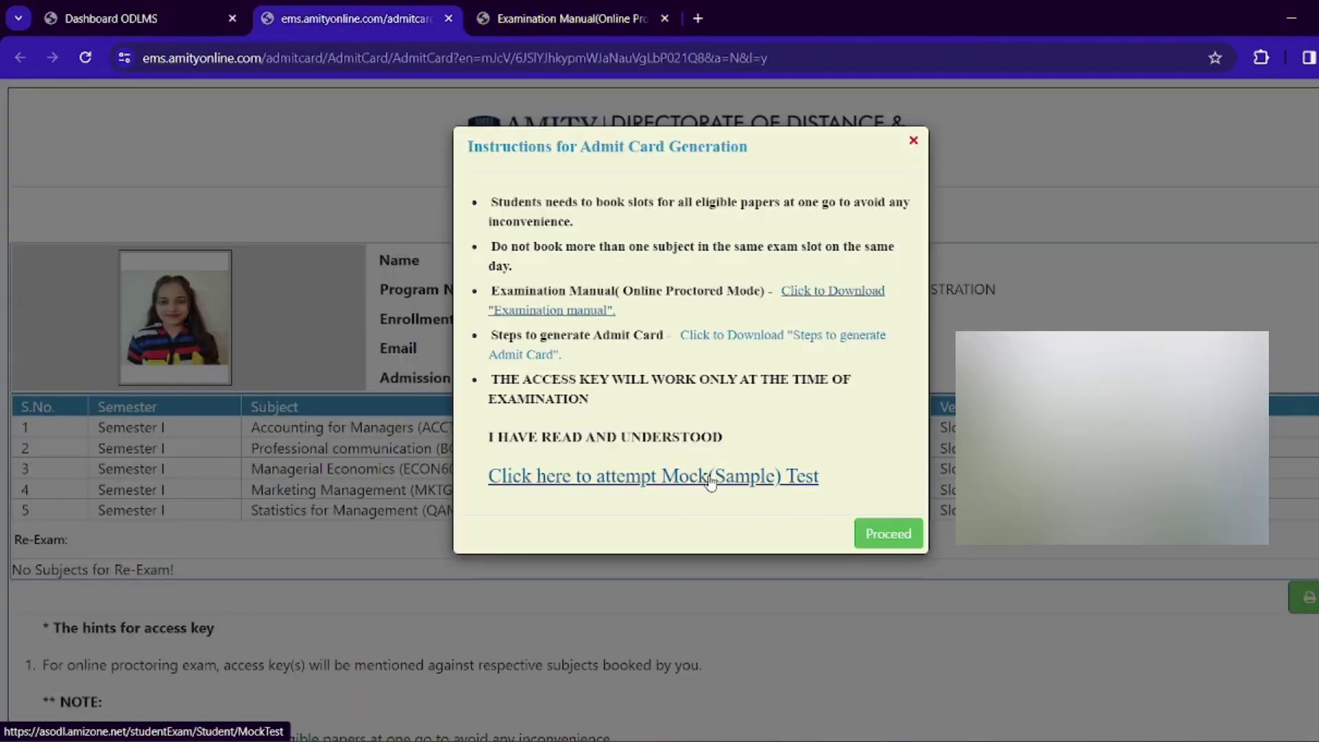
Fill the Mock(Sample) Test form with the student's name and email, choose Proctor, and continue
click(709, 479)
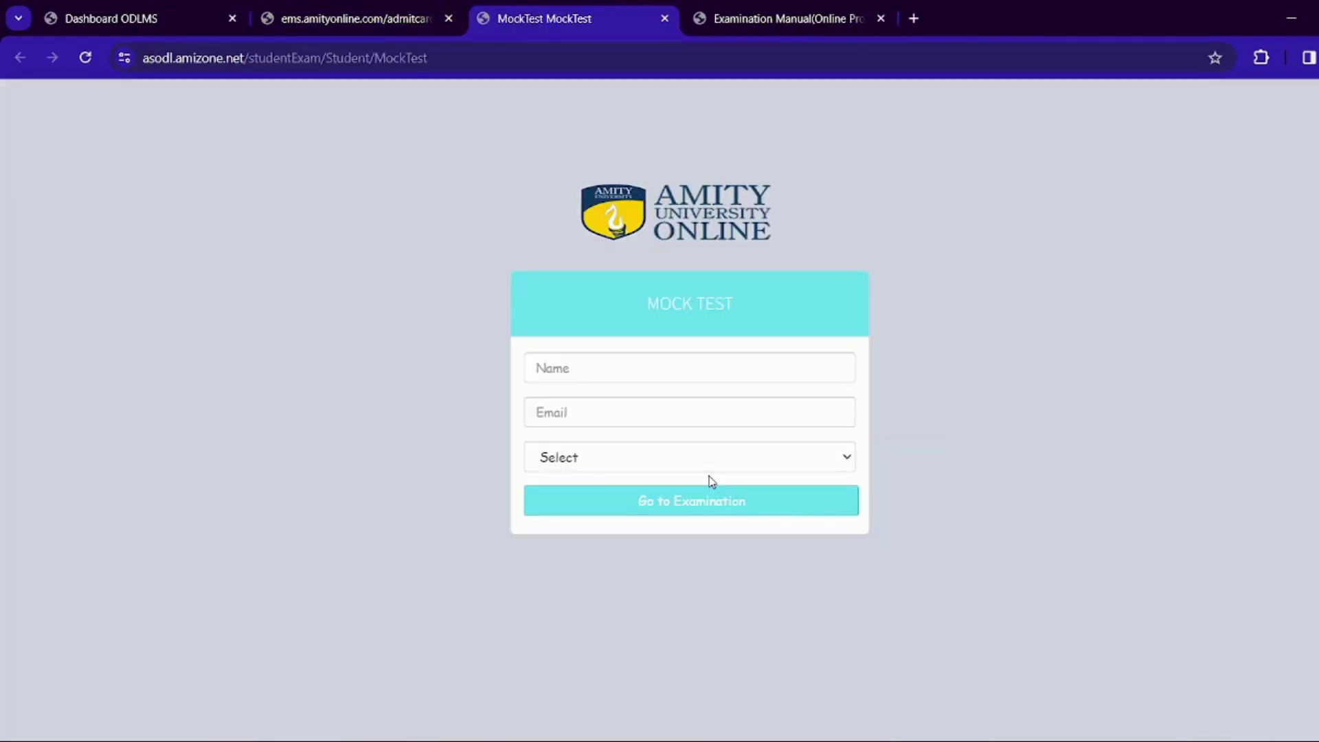
click(601, 366)
click(661, 410)
click(583, 414)
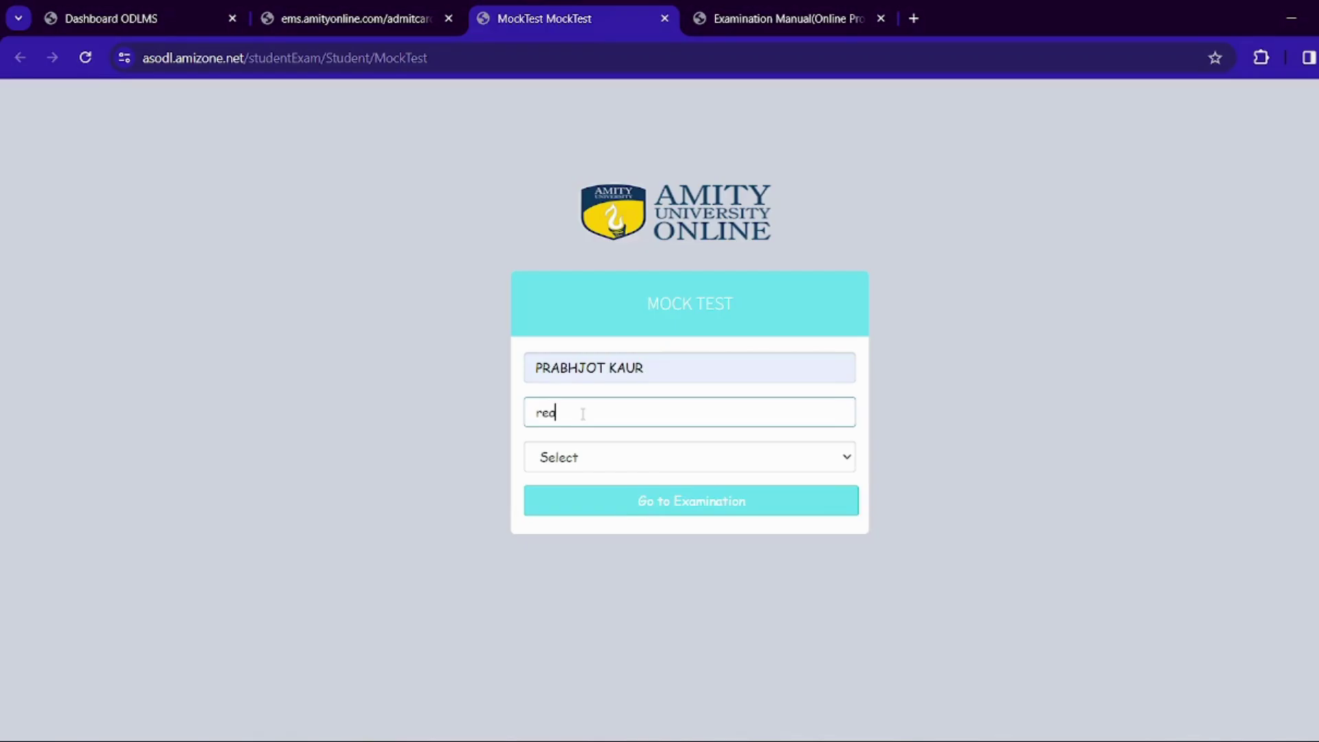
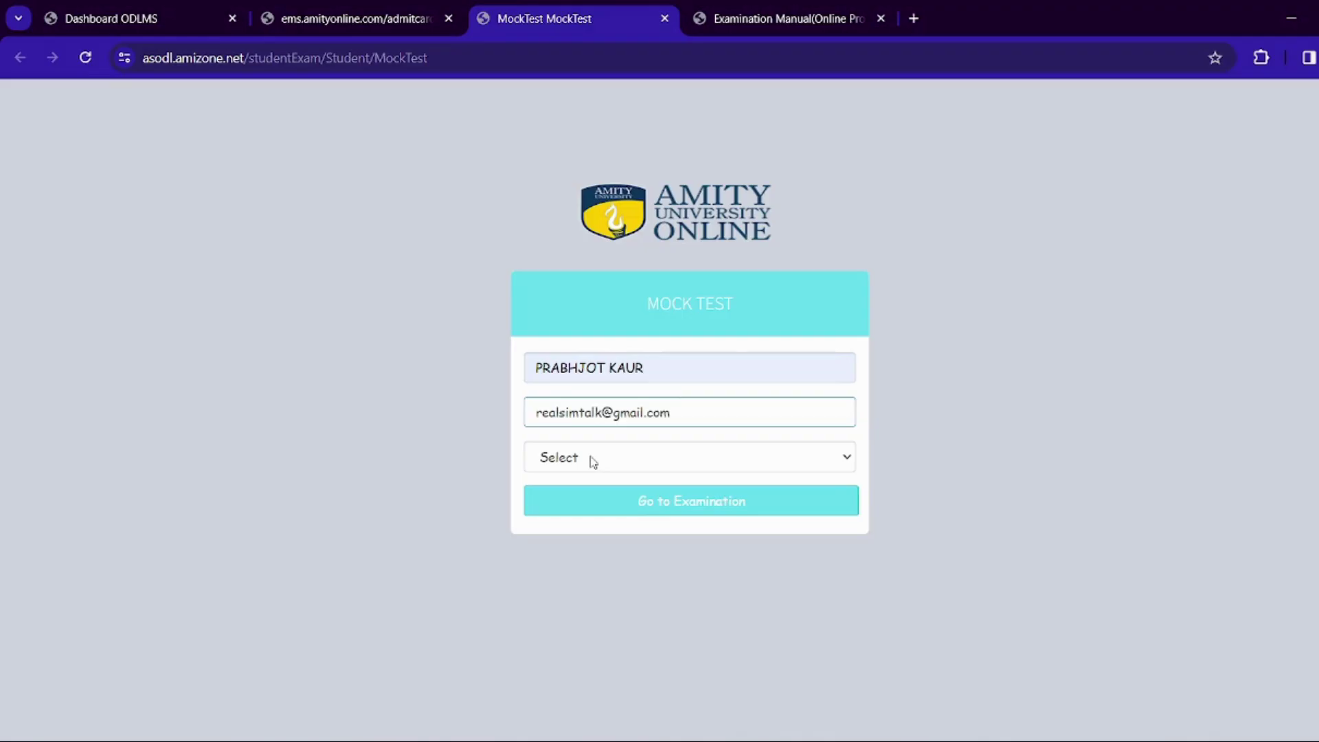
click(591, 458)
click(584, 500)
click(687, 516)
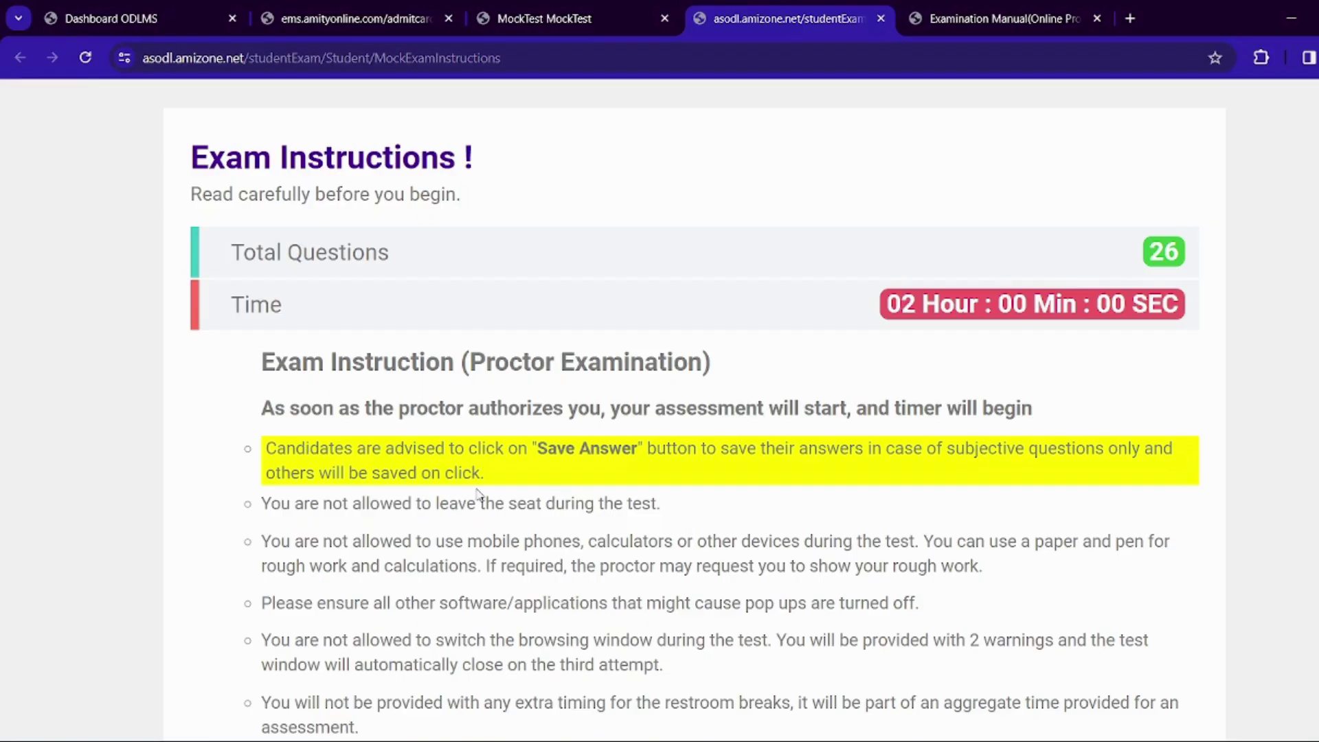
Start the exam from the instructions page and accept the terms and undertaking
scroll(398, 356, down, 2)
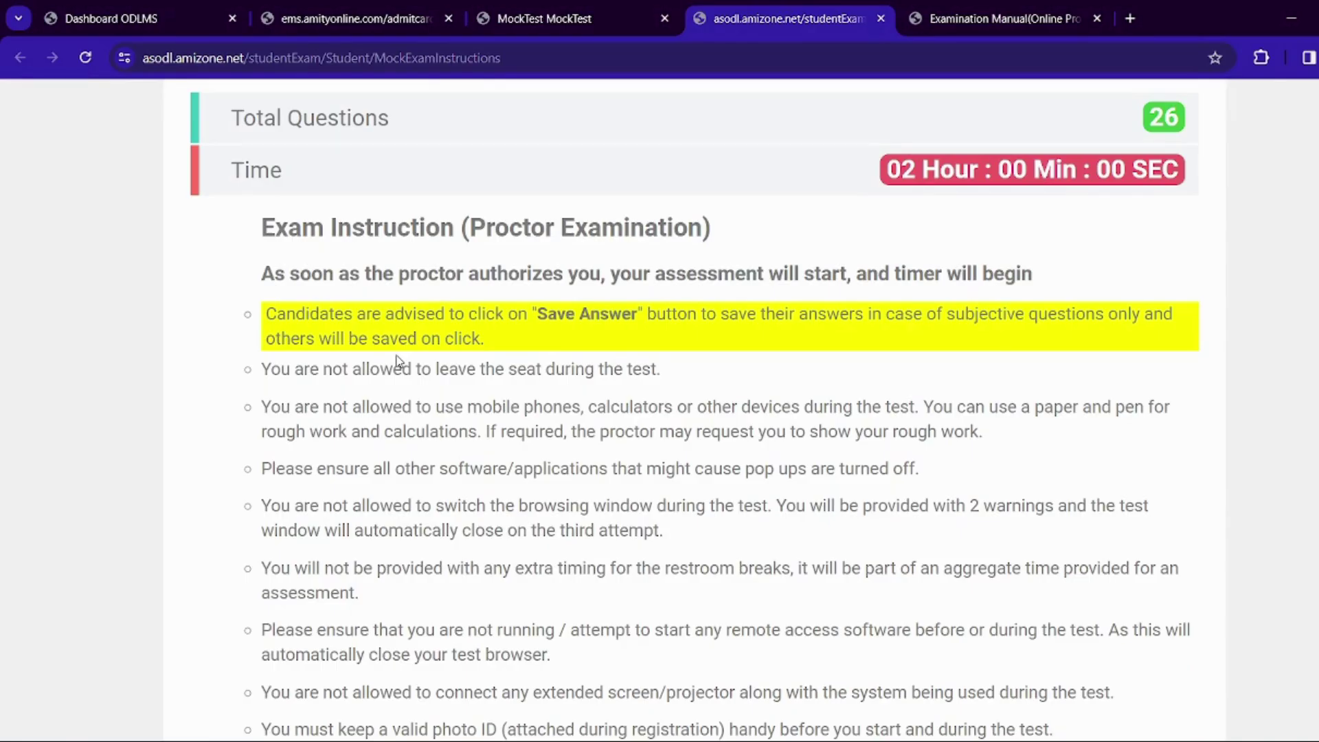
scroll(398, 358, down, 4)
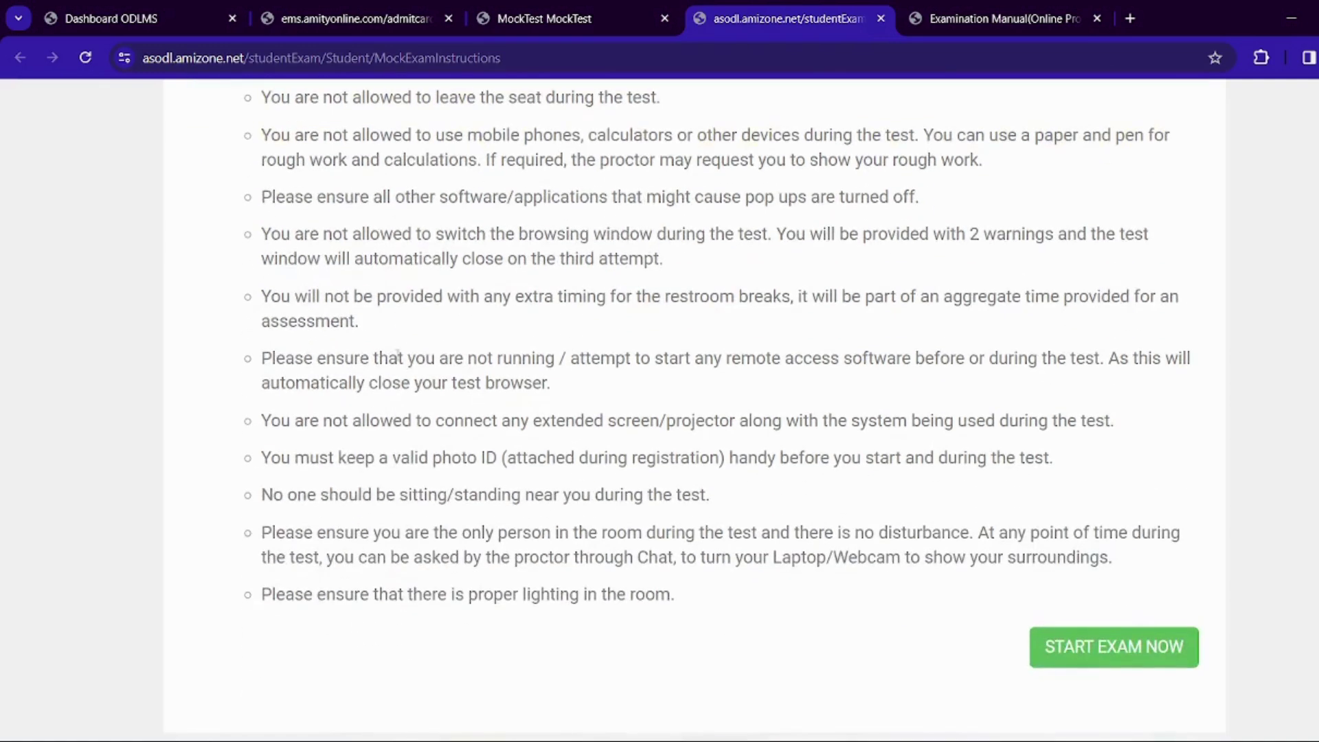
click(1093, 646)
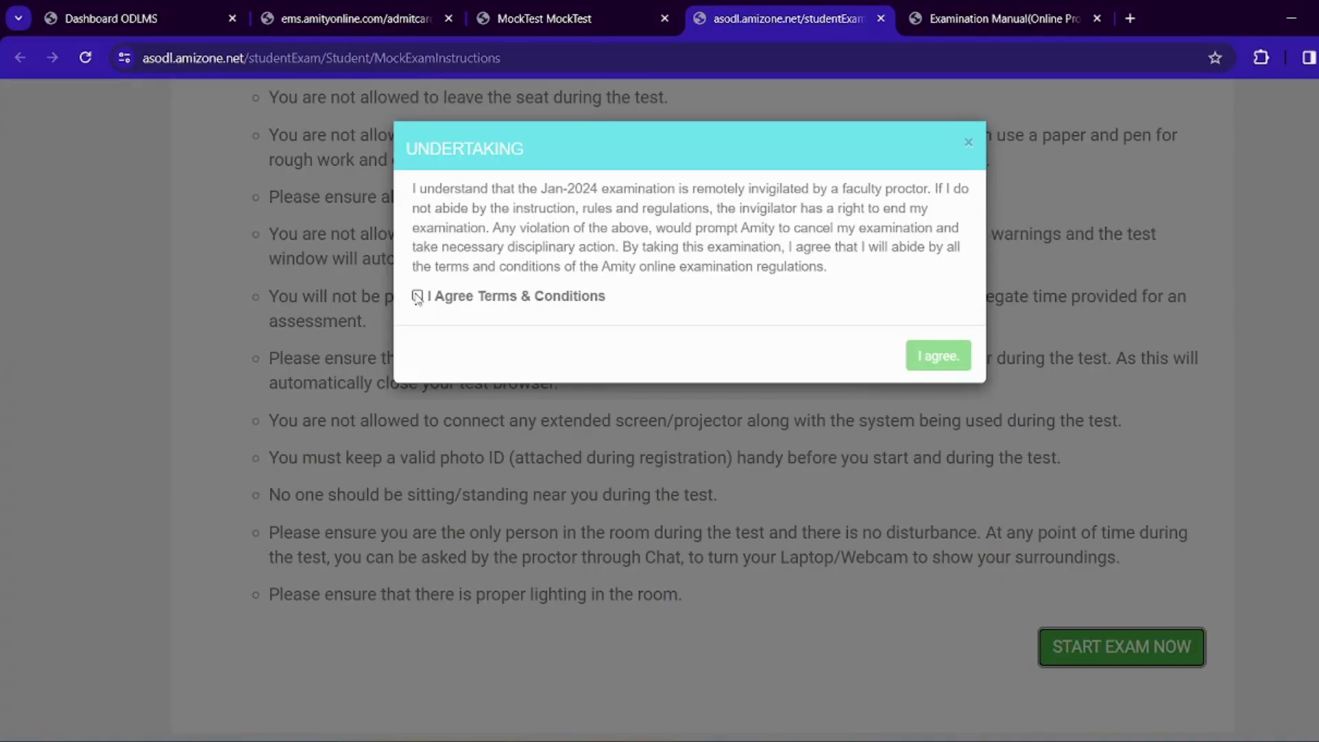
click(417, 295)
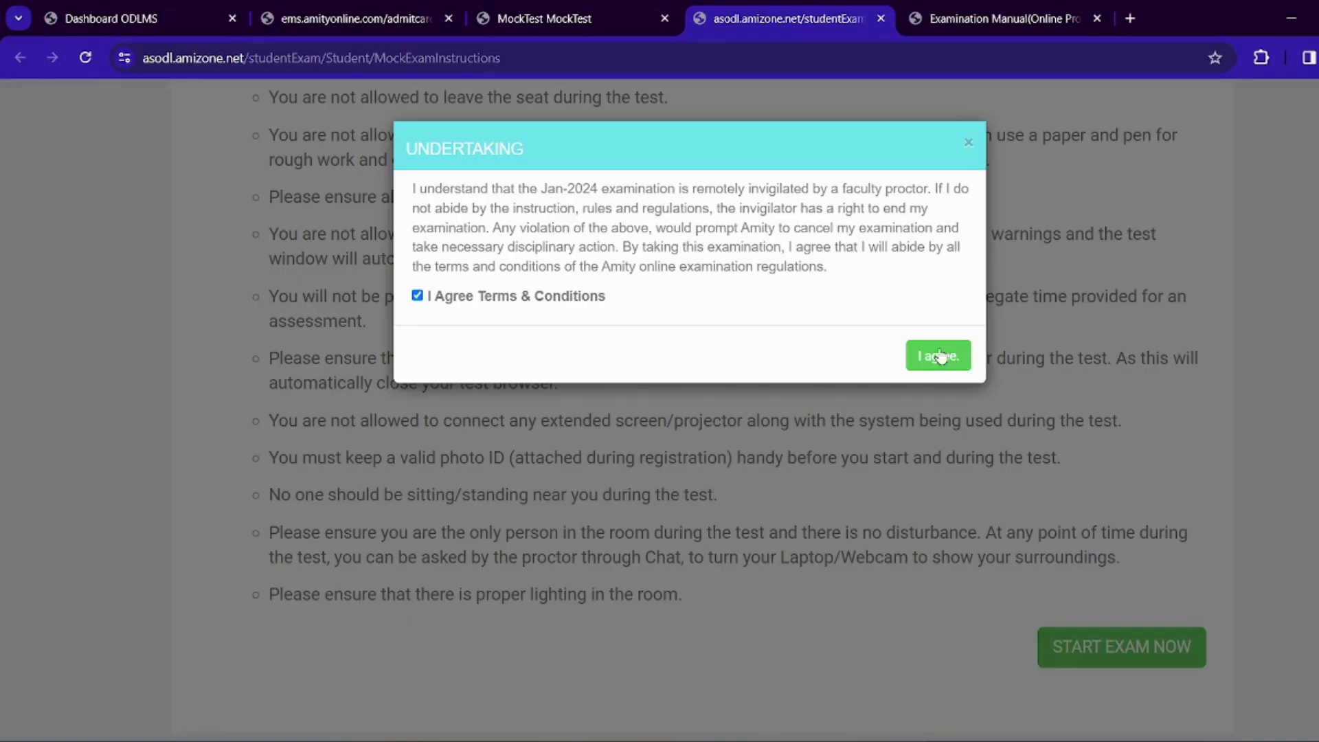
click(936, 356)
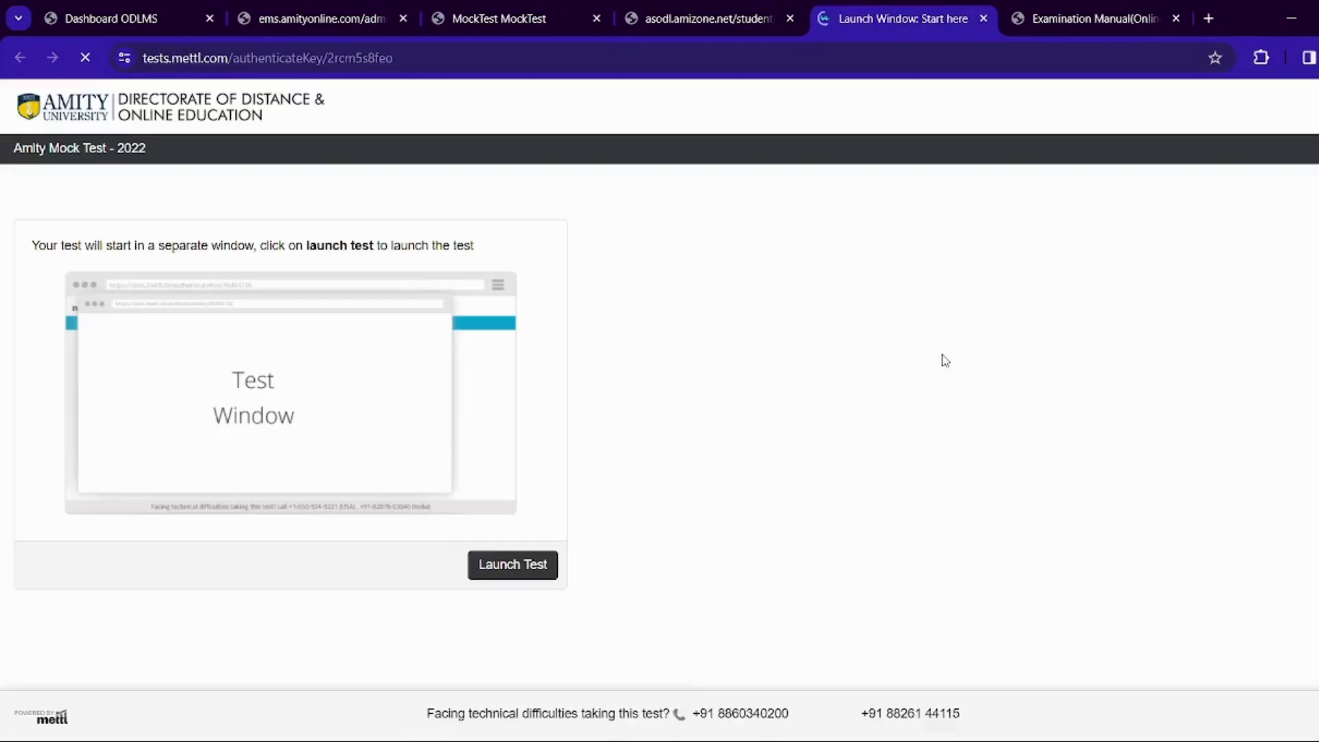
Go to the Mettl 'Launch Window: Start here' tab and launch the Amity Mock Test - 2022
click(704, 15)
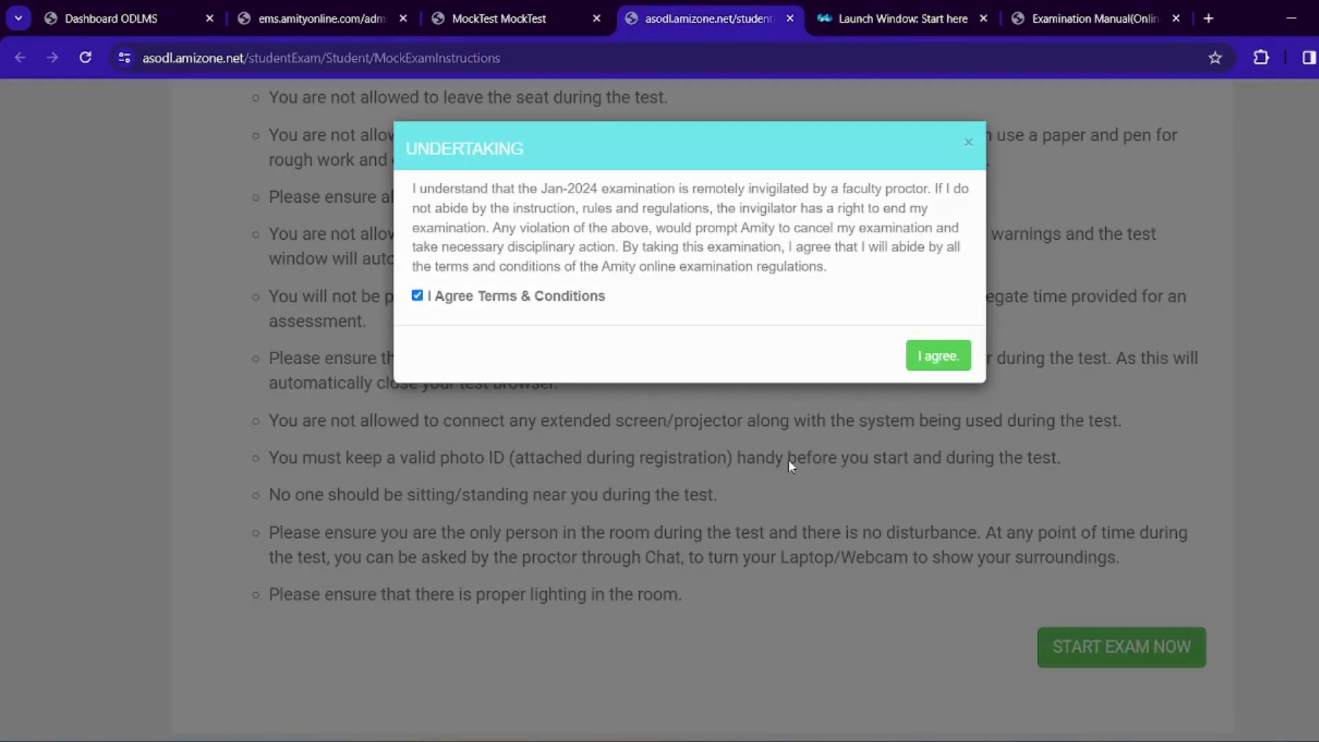
scroll(660, 412, up, 4)
scroll(660, 415, down, 3)
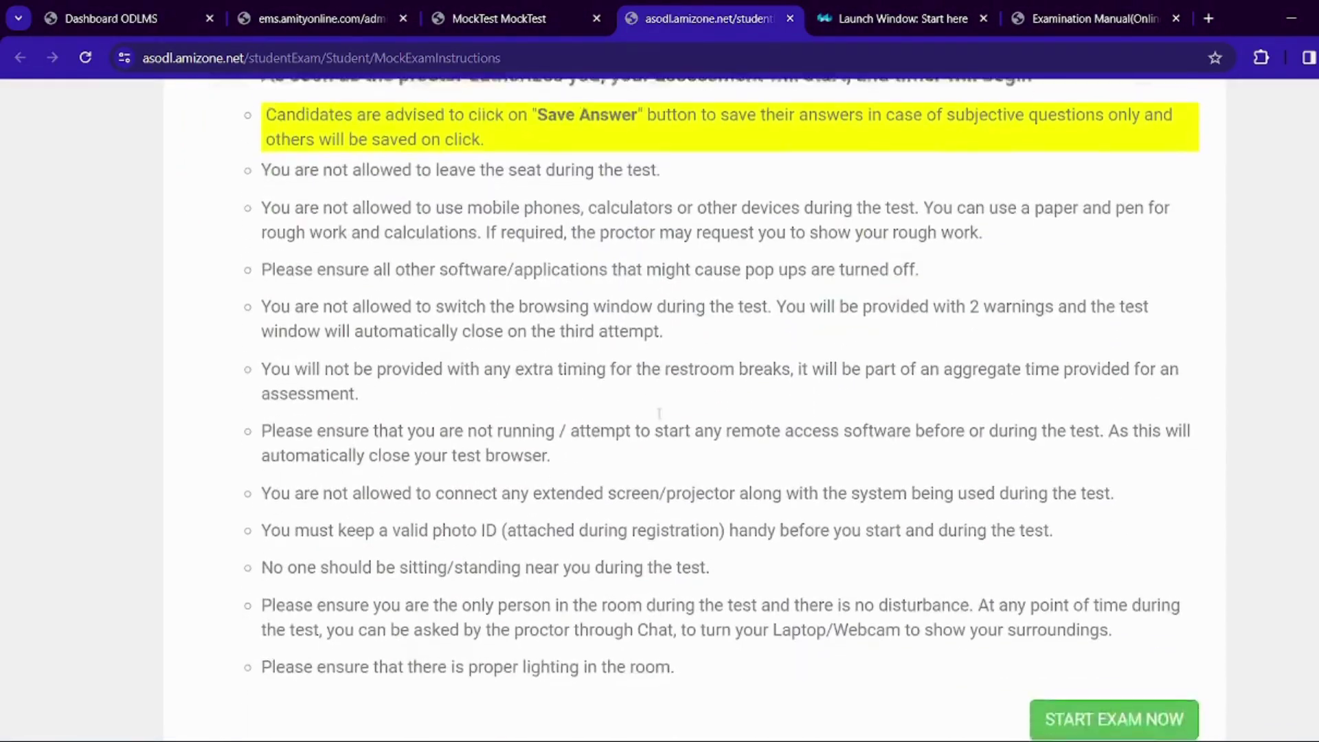
scroll(659, 412, up, 1)
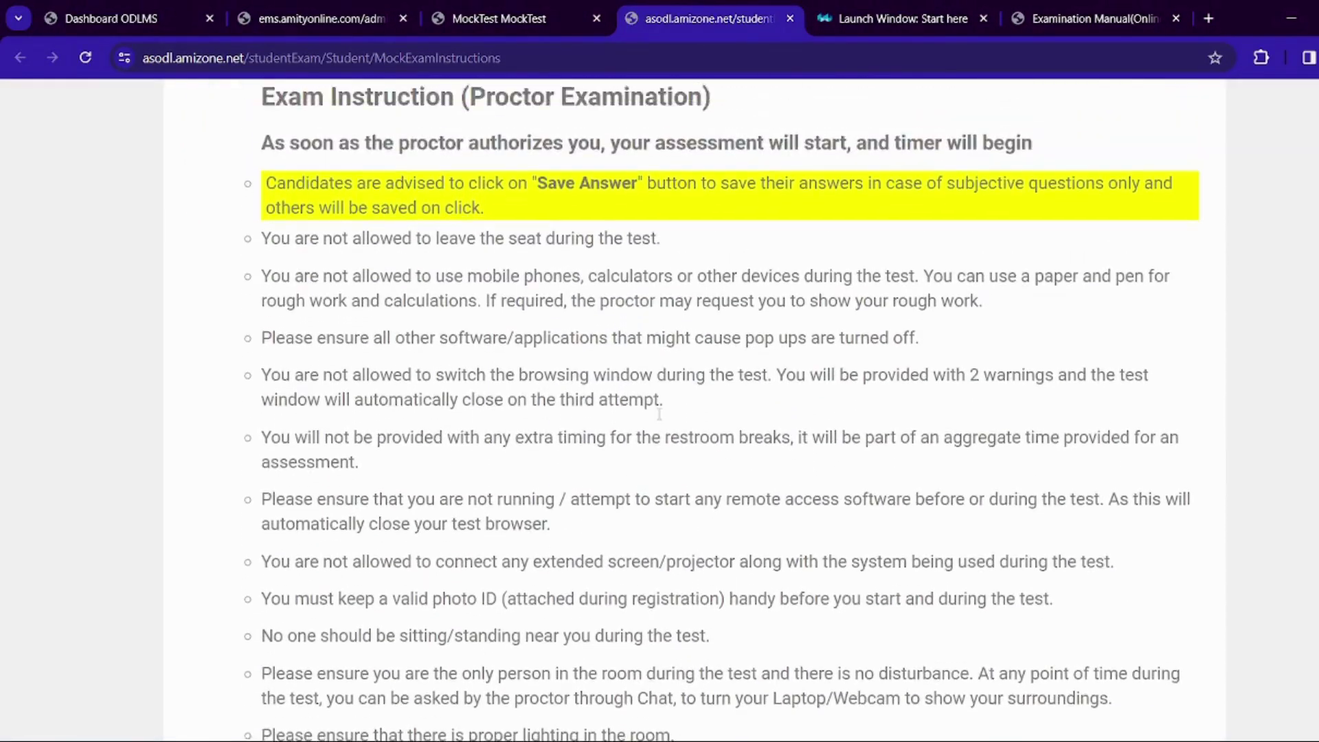
scroll(659, 414, down, 2)
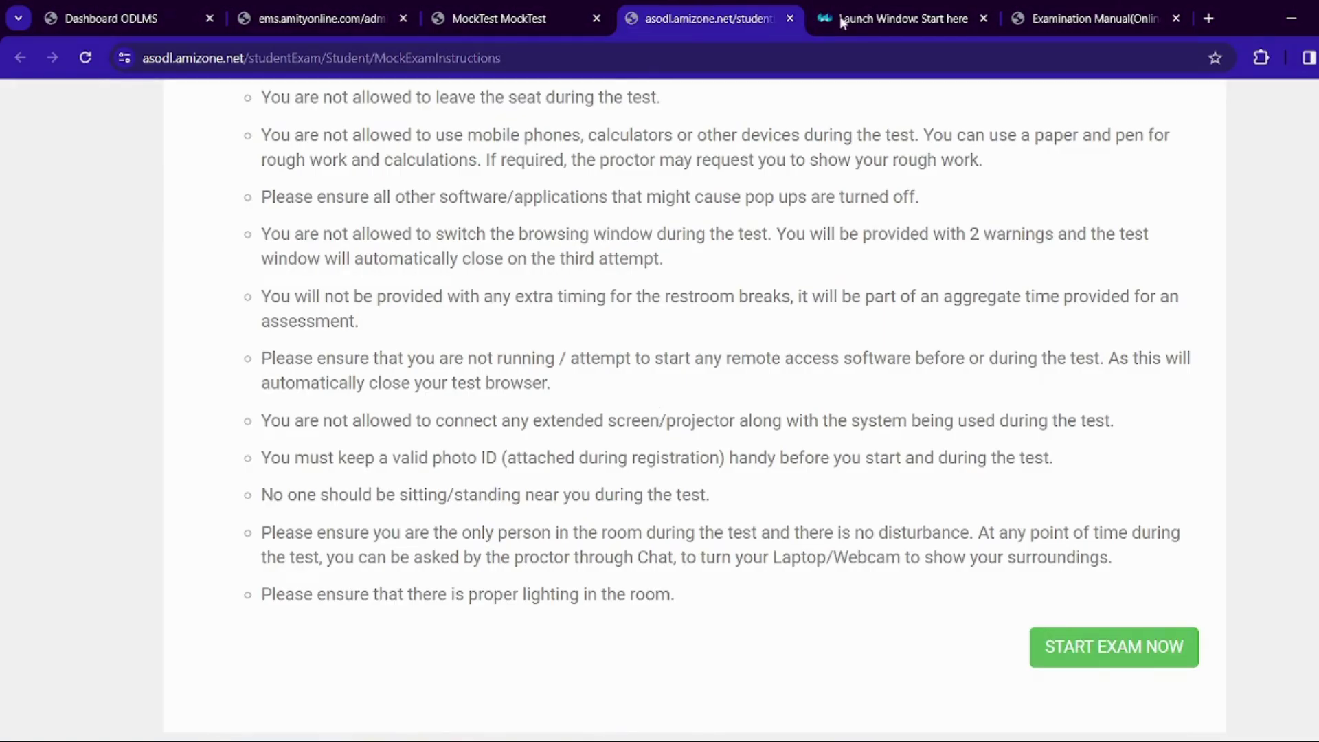
click(891, 9)
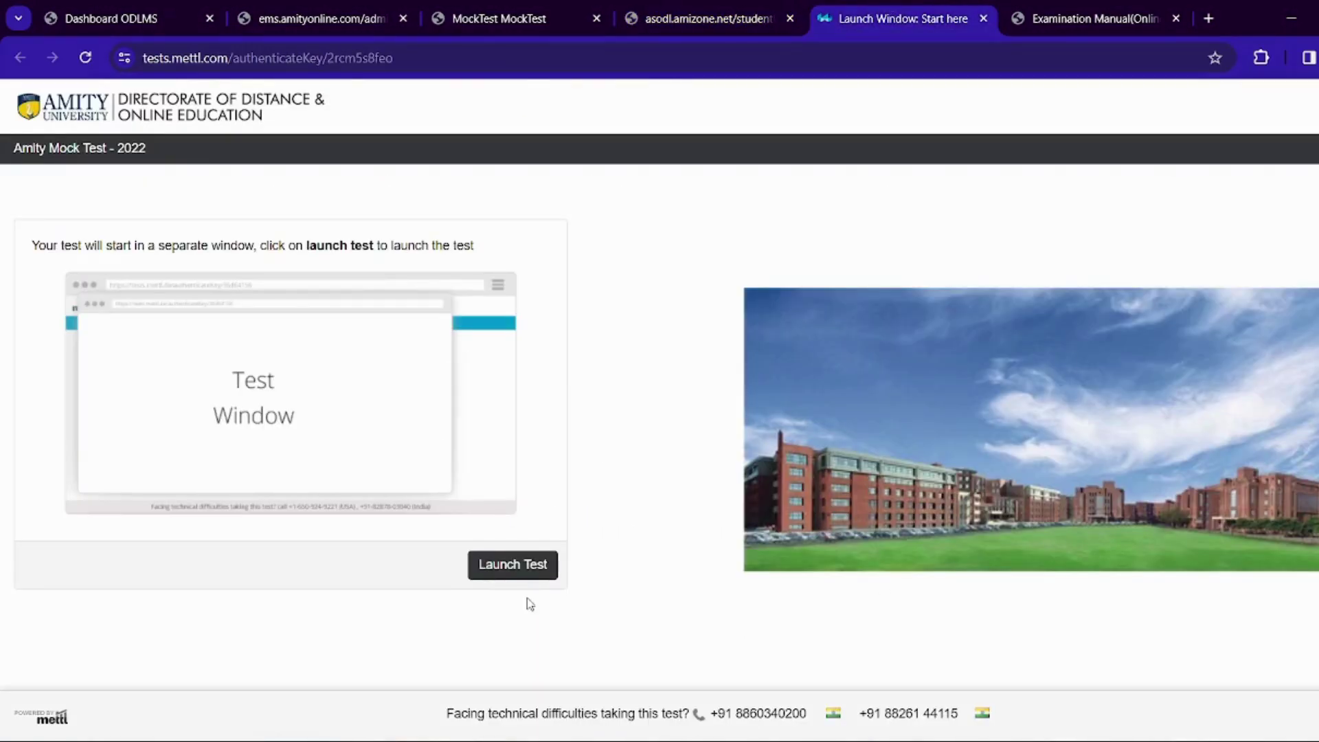
click(513, 564)
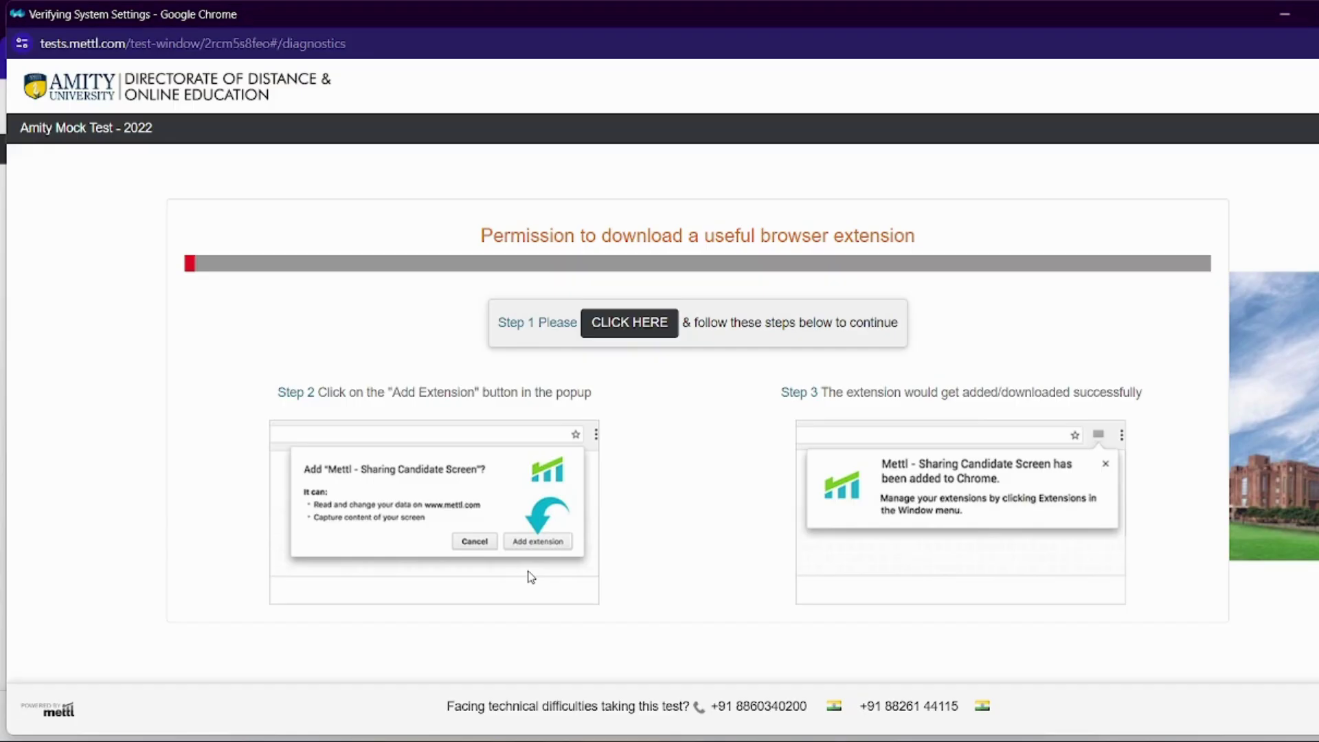
Try adding the screen-sharing extension, copy its Web Store link, and minimize the test window
click(621, 332)
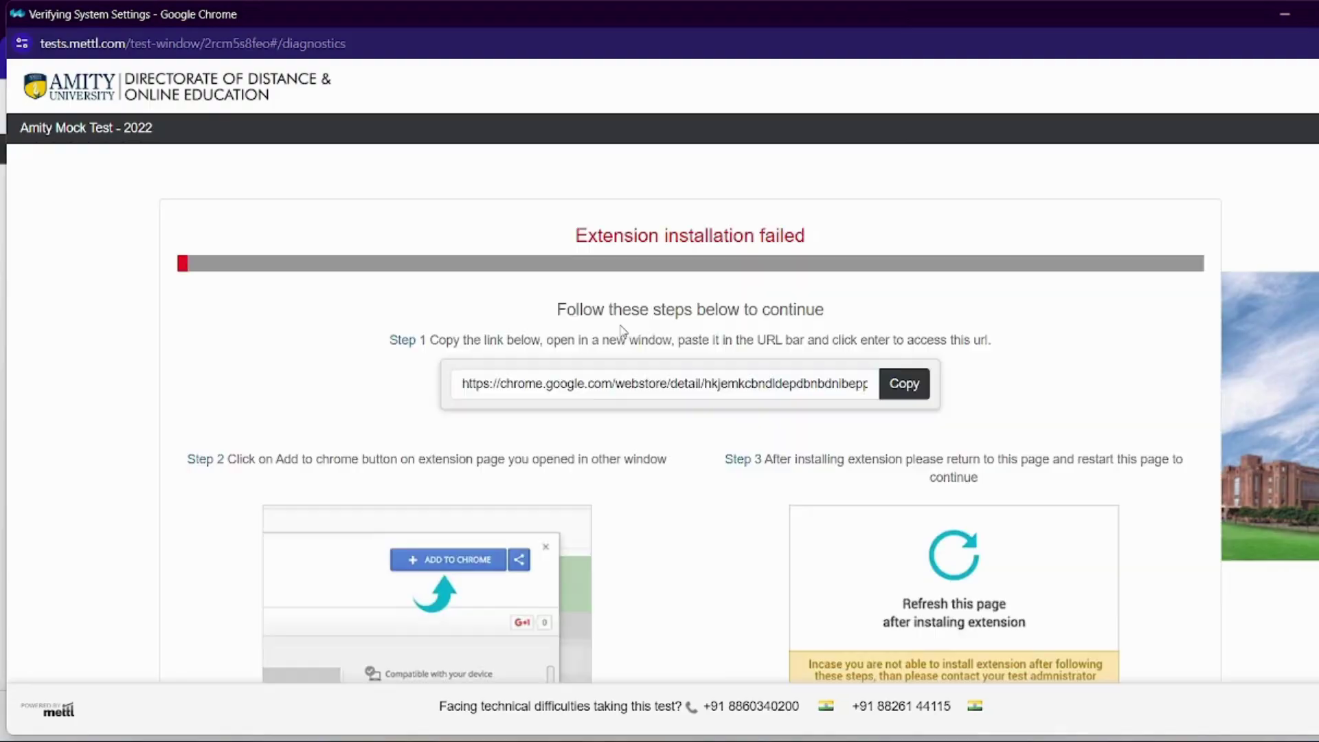
scroll(648, 379, down, 1)
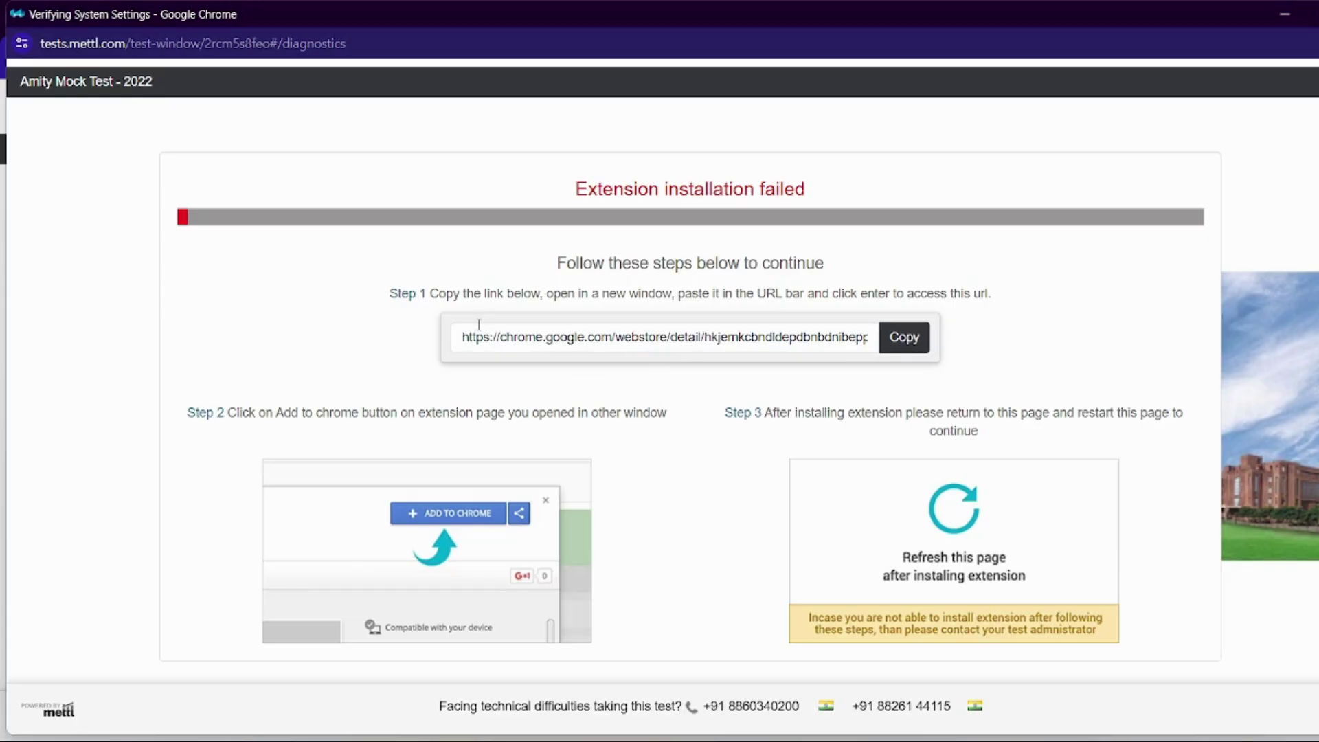
click(904, 337)
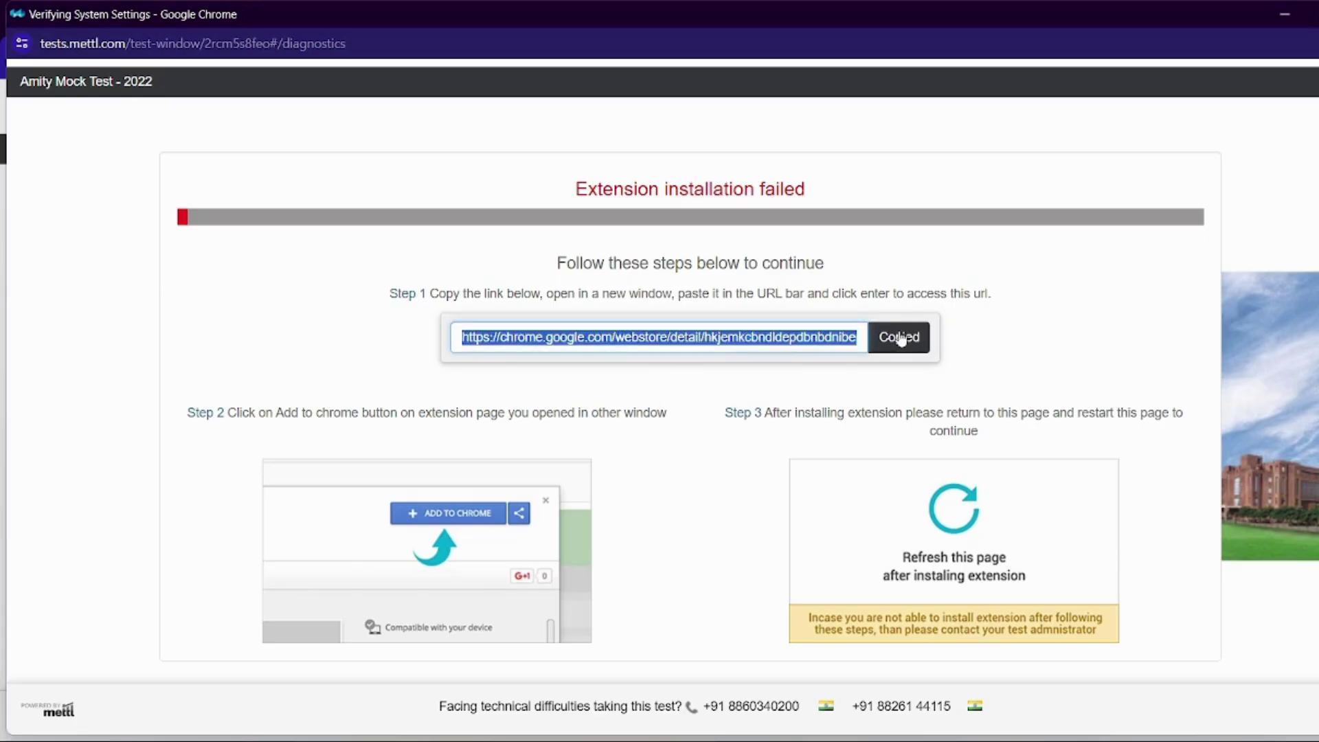
click(1171, 38)
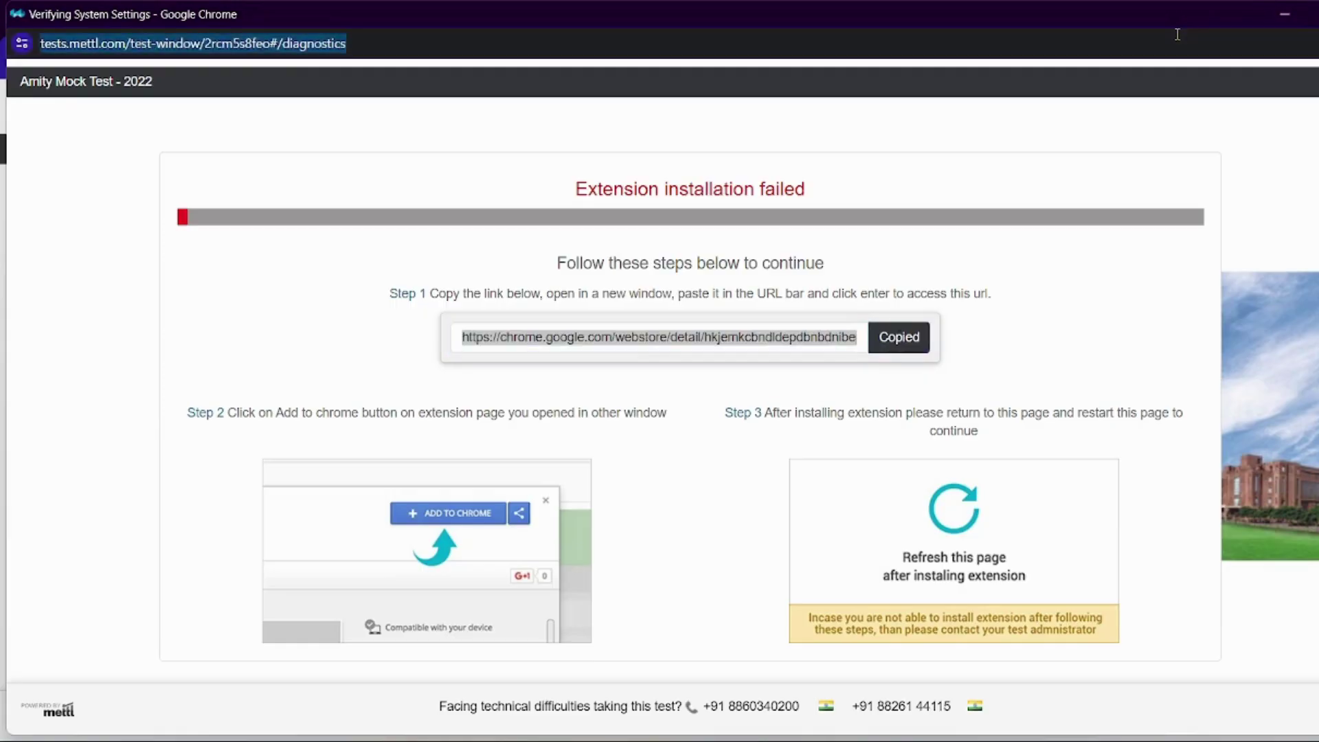
click(1303, 10)
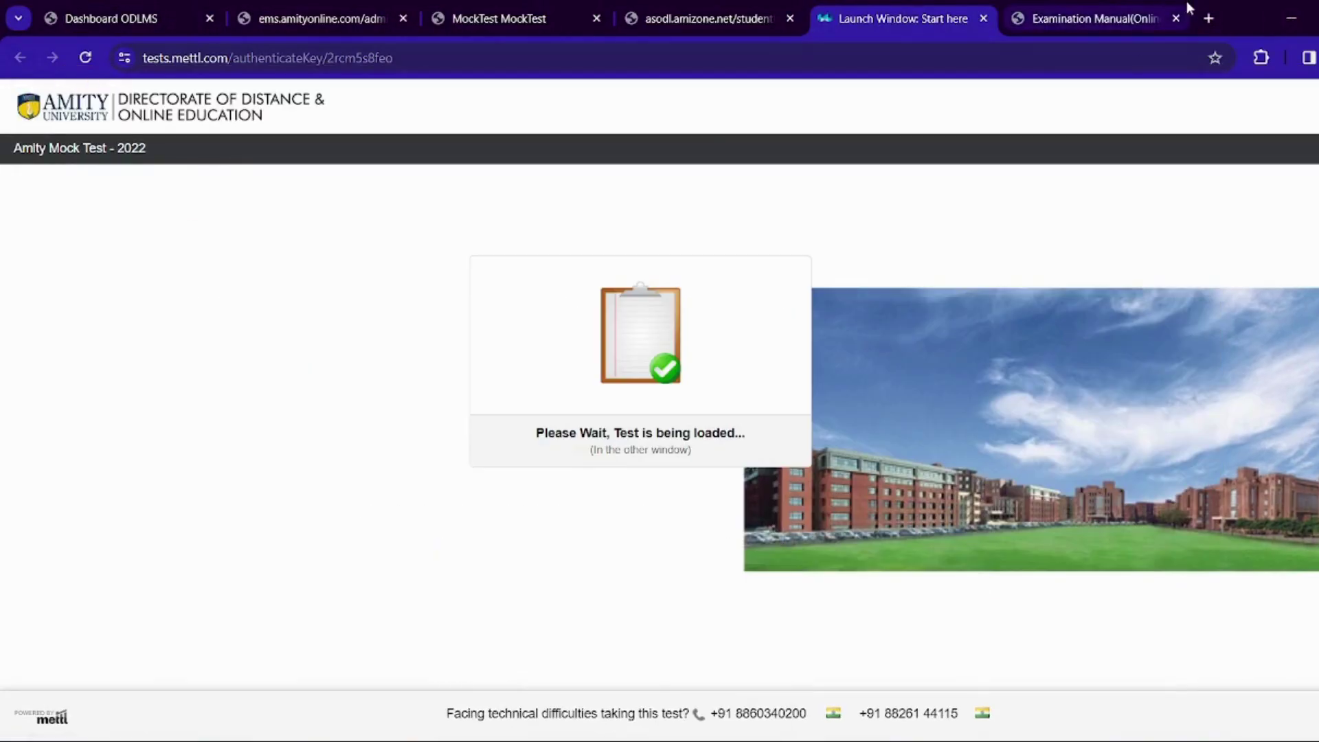
Open the copied Web Store link in a new tab and add Mettl Tests: Enable Screen Sharing
click(1208, 17)
click(462, 55)
key(ctrl+v)
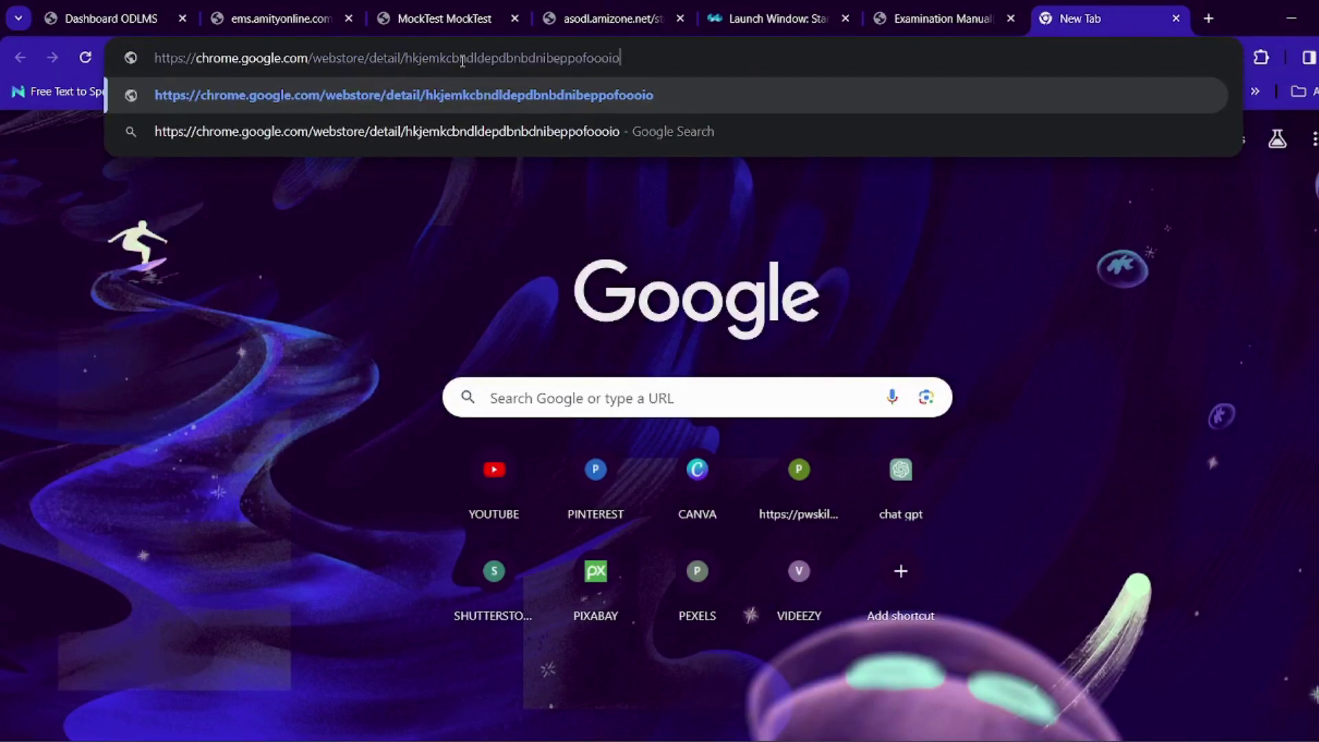
key(Return)
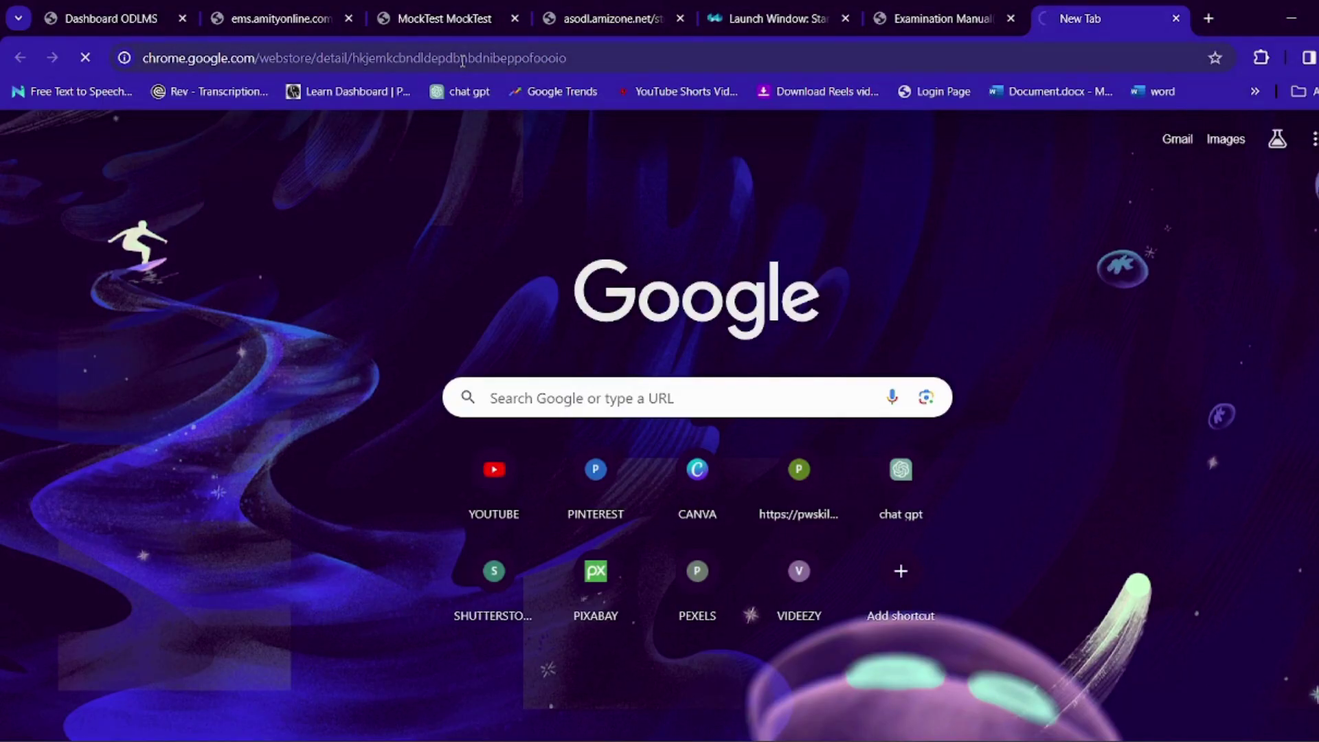
scroll(39, 201, down, 2)
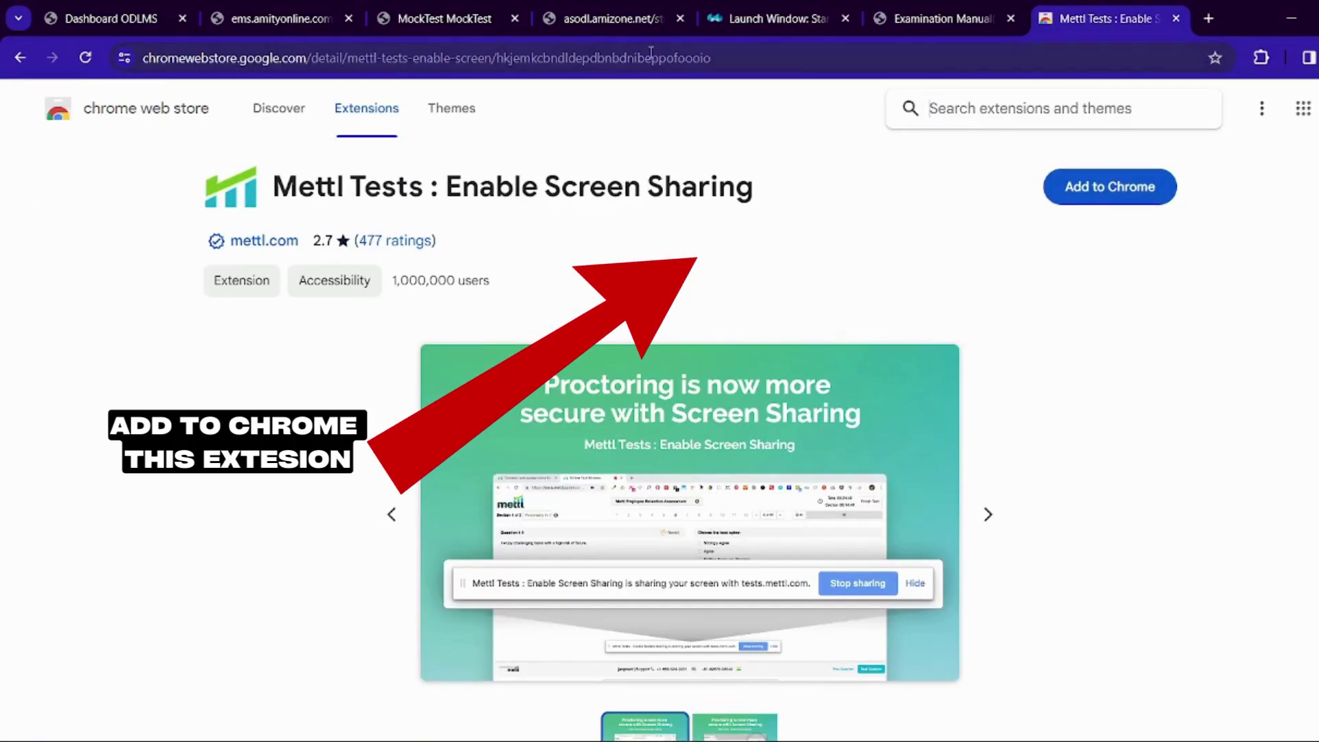
click(1098, 191)
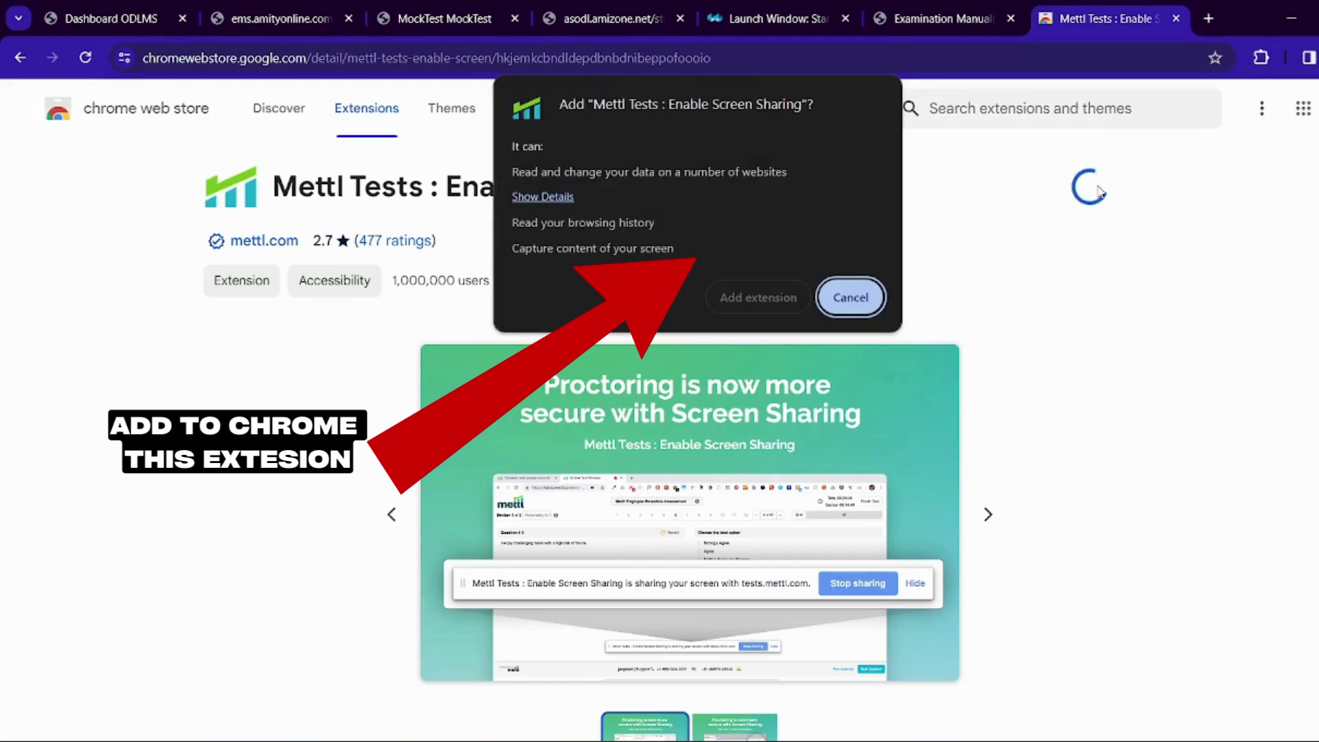
click(749, 300)
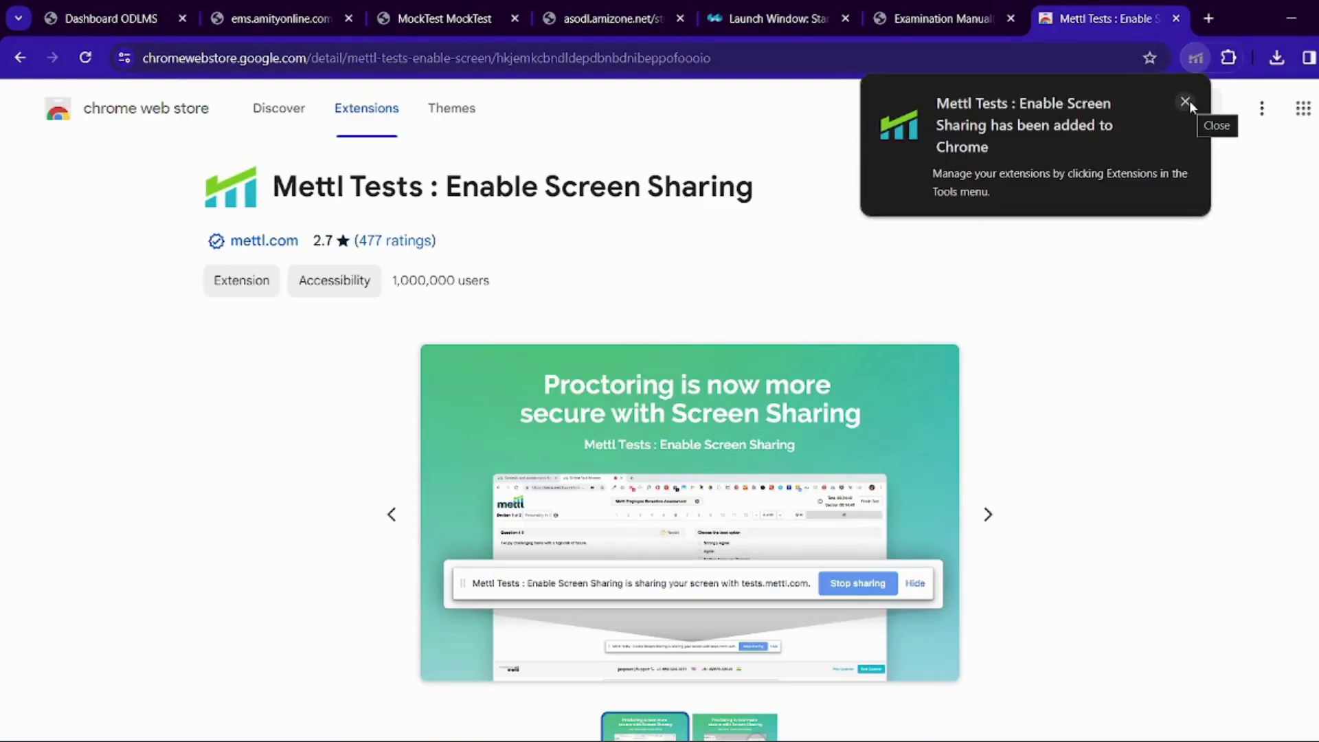
Dismiss the extension-added confirmation, minimize OBS, and return to the Mettl launch tab
click(1186, 101)
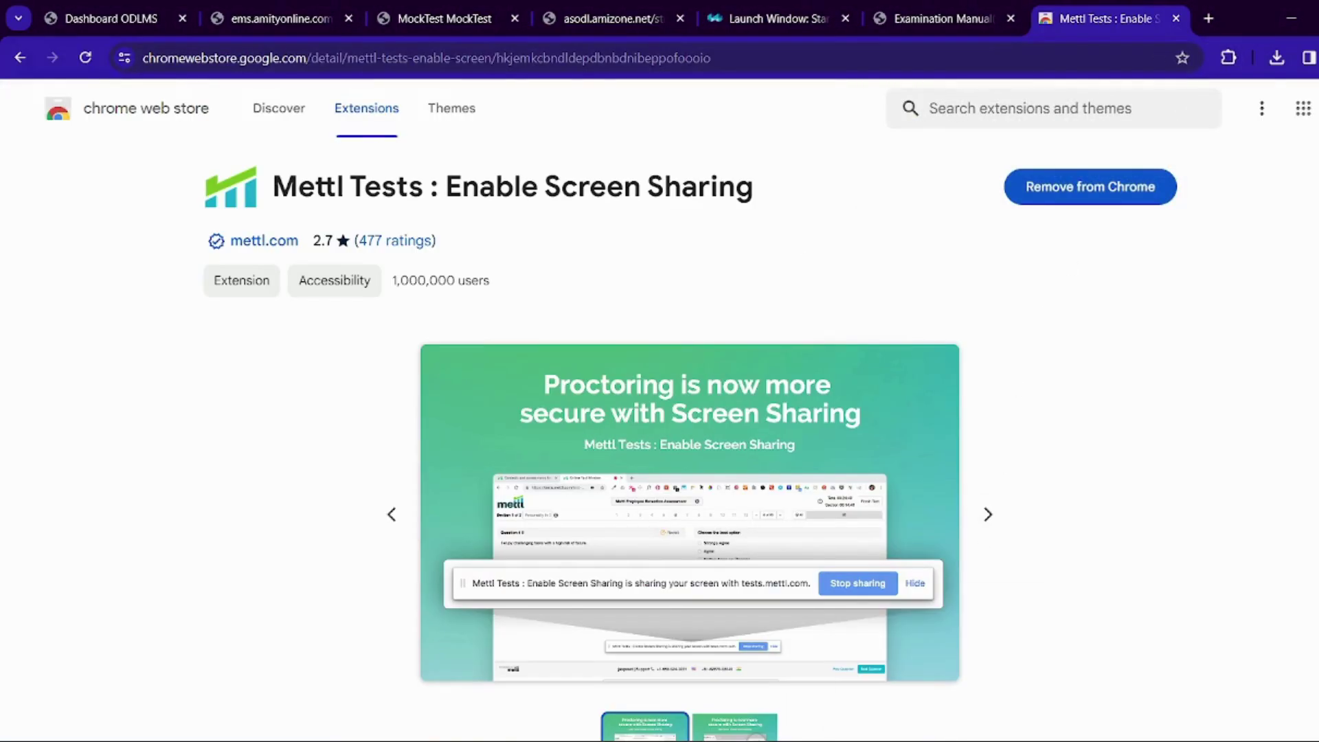
key(alt+Tab)
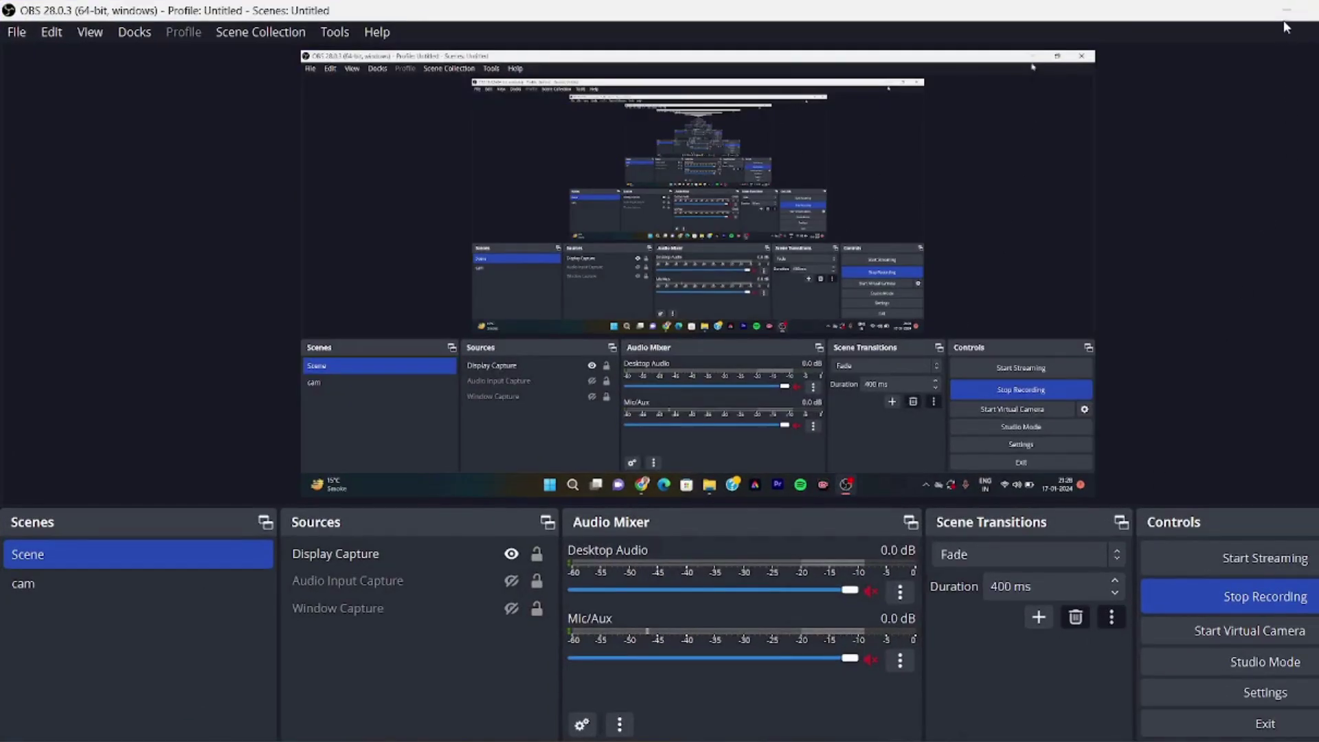
click(1286, 12)
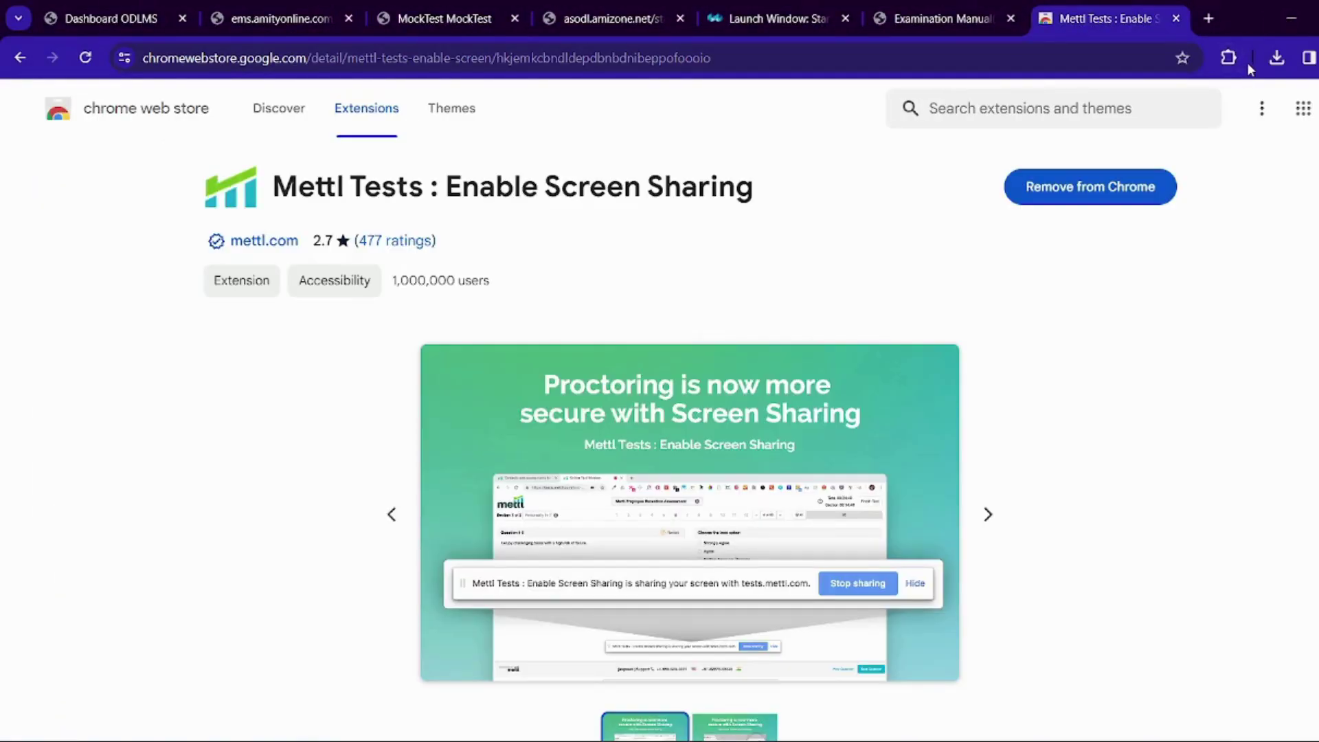
click(927, 7)
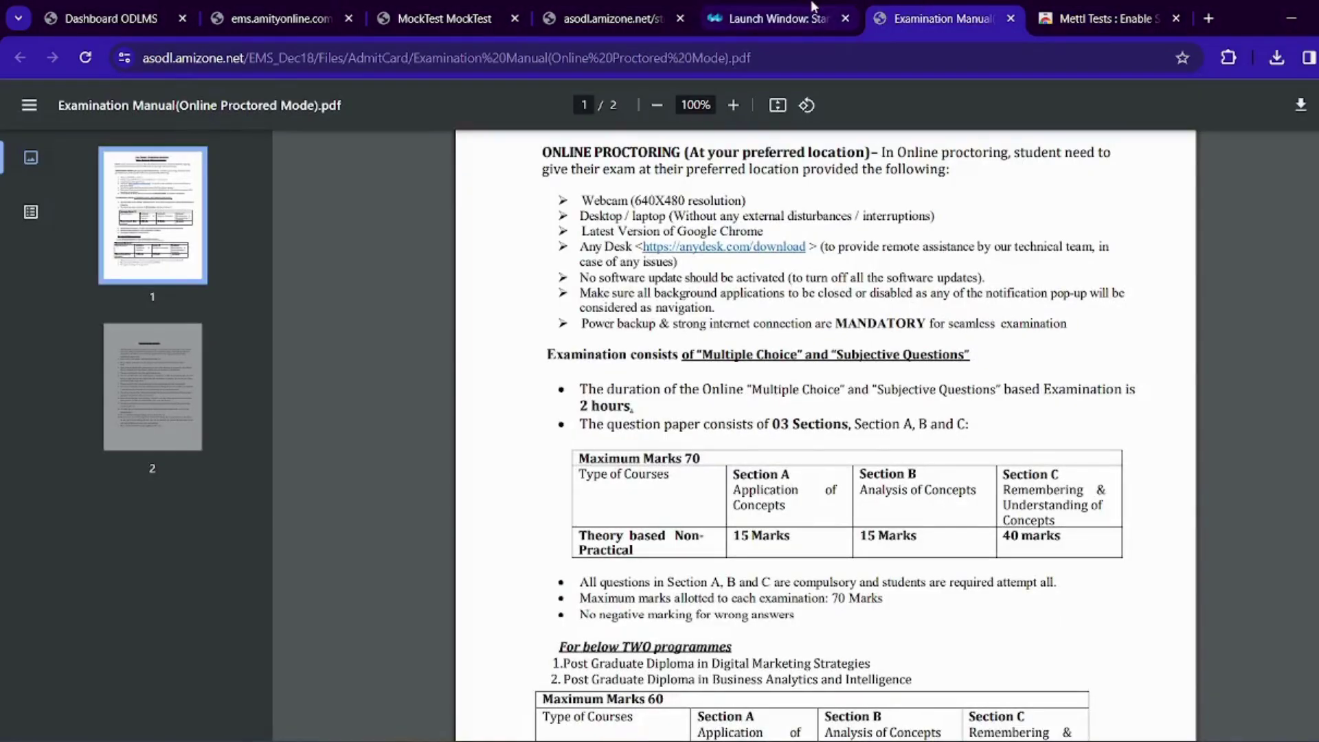
click(818, 14)
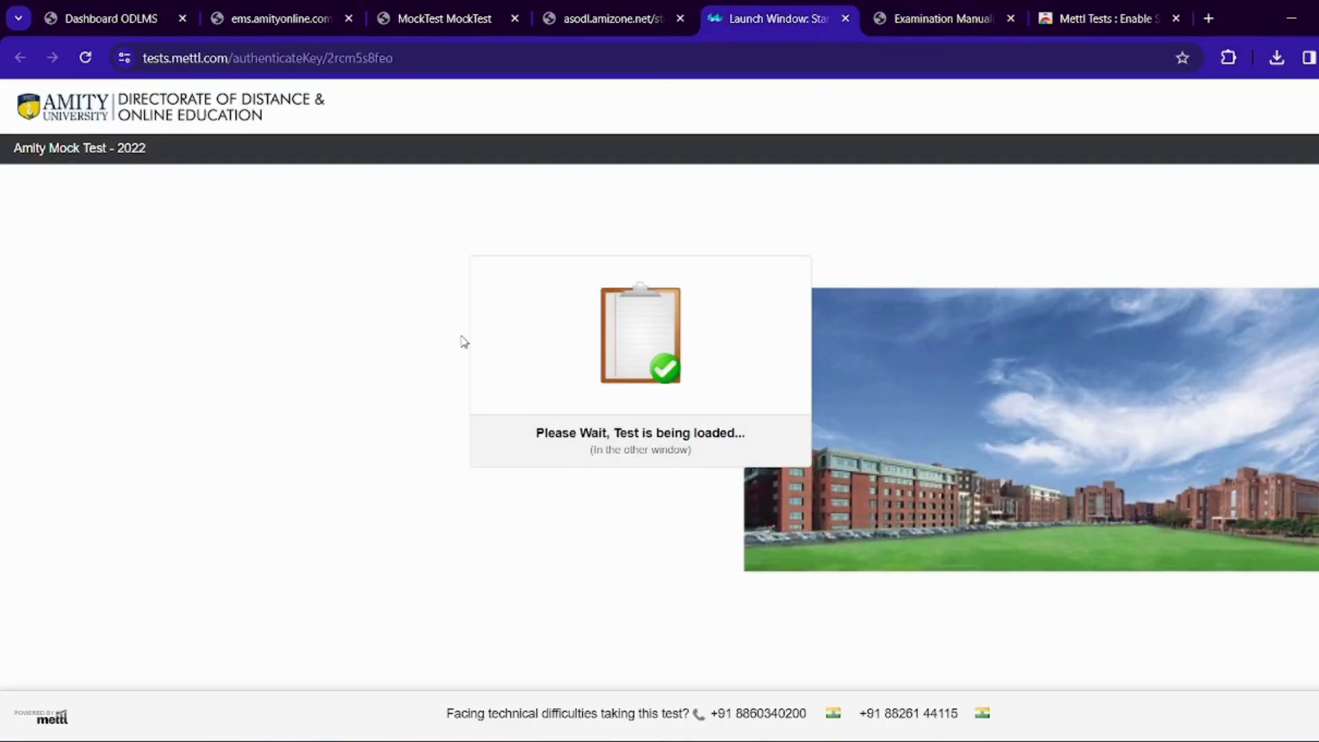
Bring up the Verifying System Settings window, check the download history, then minimize the window
mouse_move(596, 738)
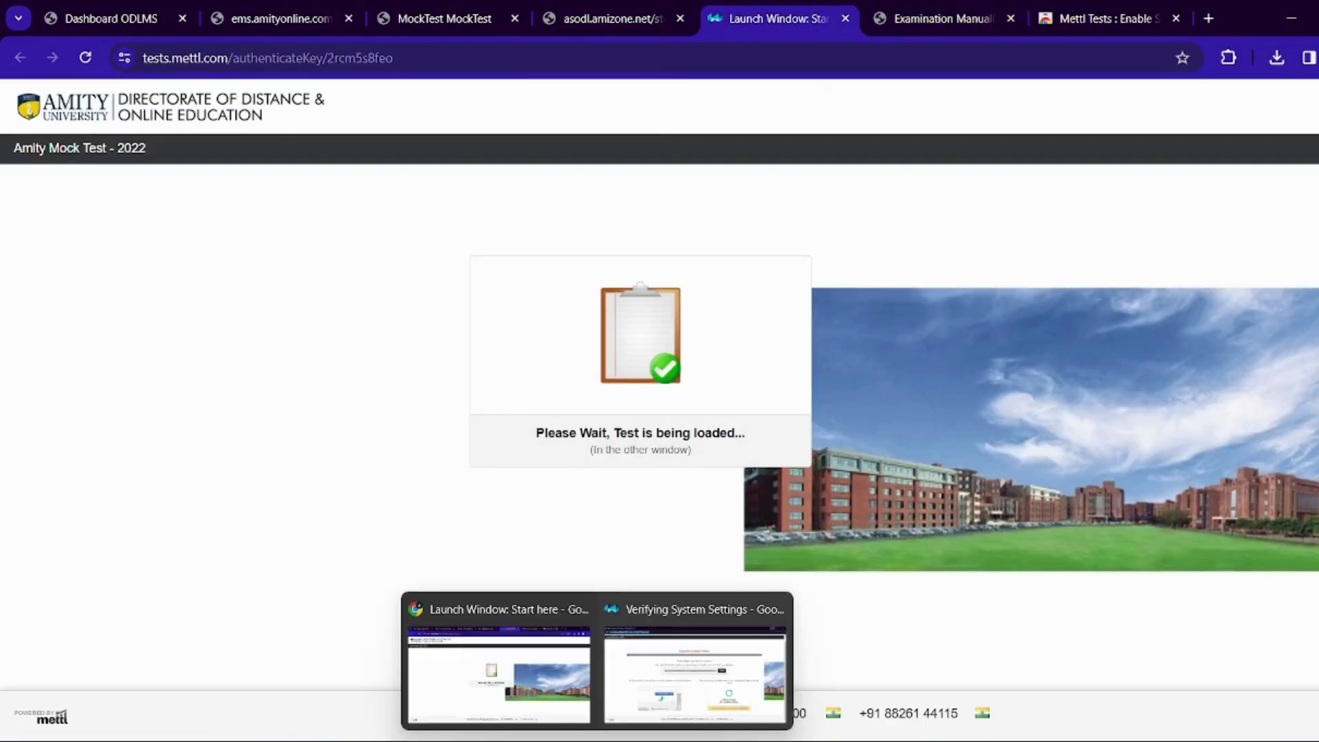
click(687, 680)
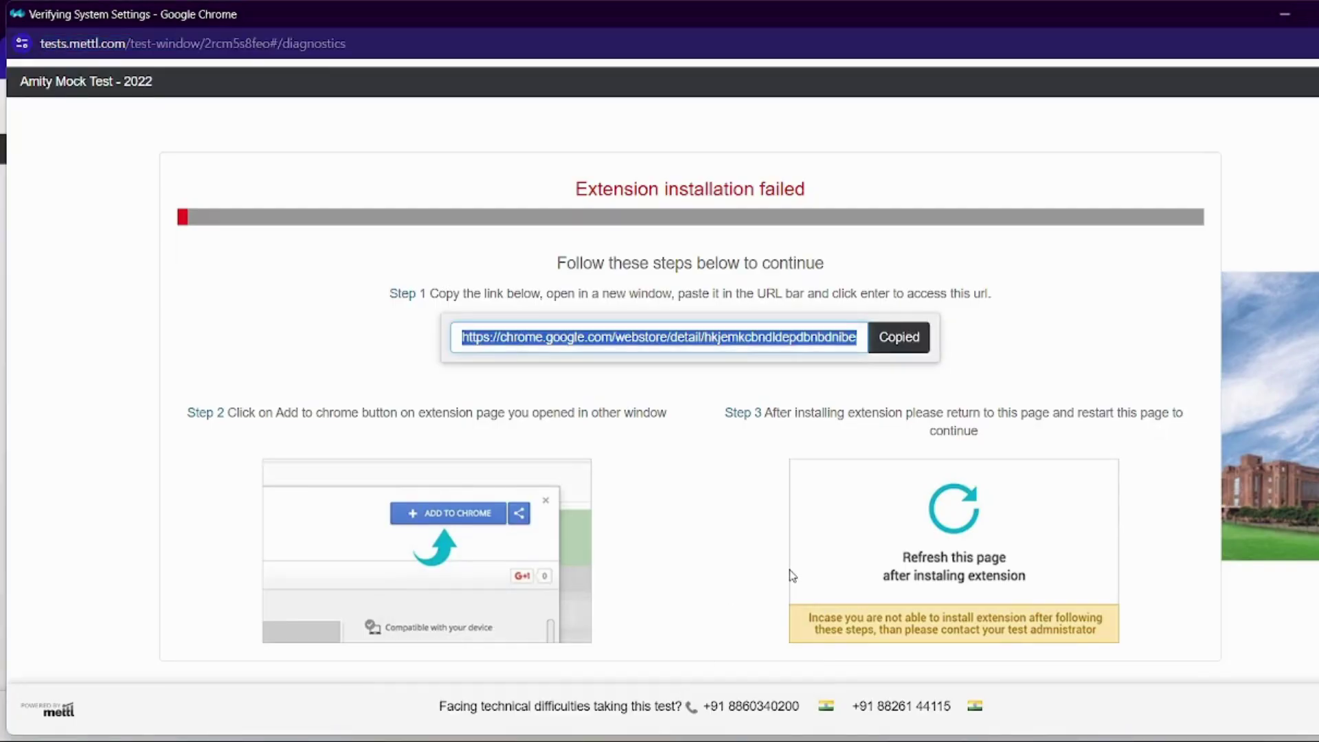
click(701, 536)
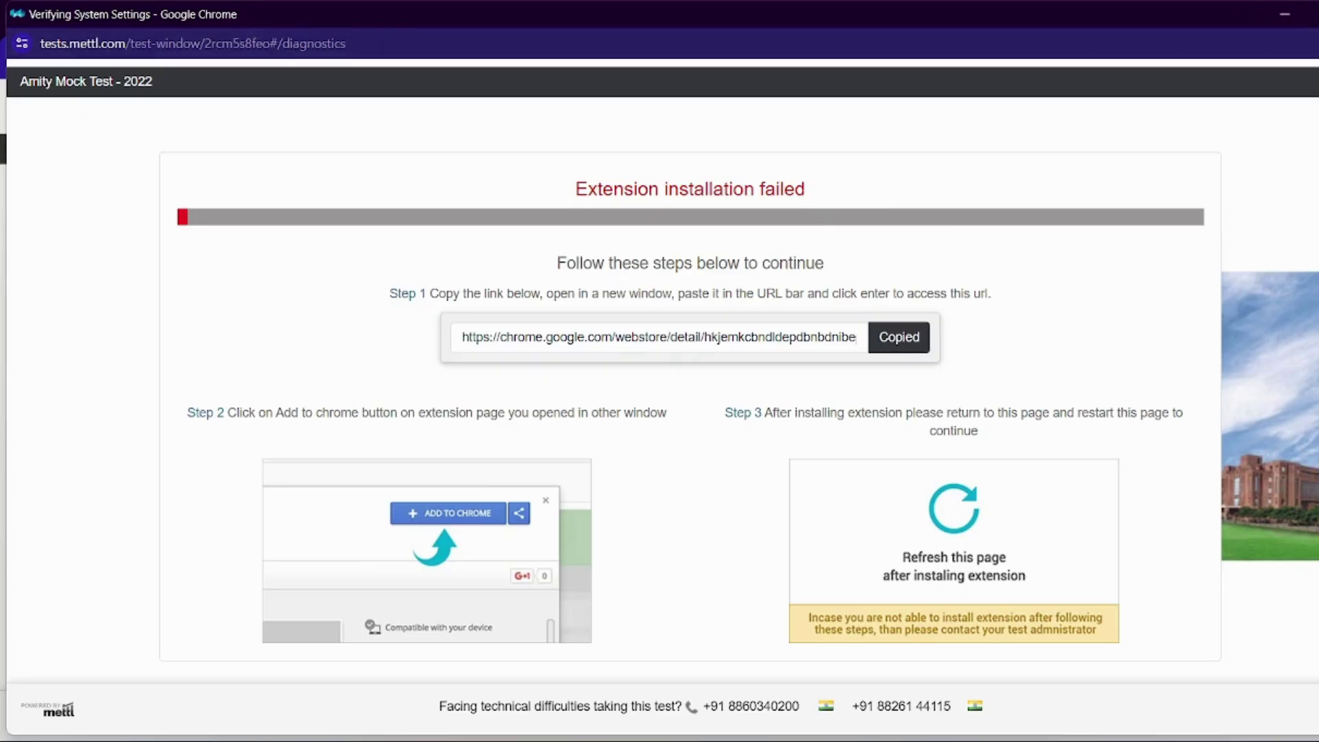
key(ctrl+j)
click(888, 238)
click(1284, 14)
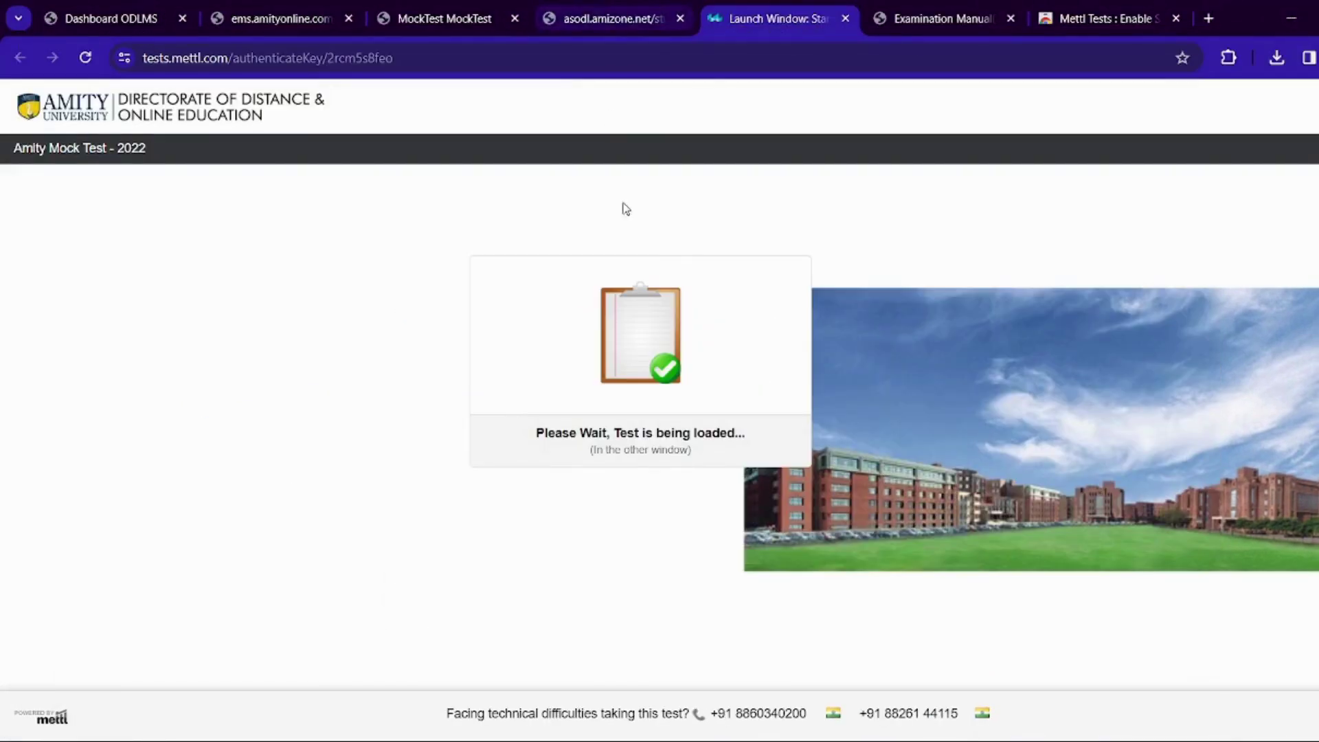
Reload the Mettl launch page and relaunch the test in a new window
right_click(668, 287)
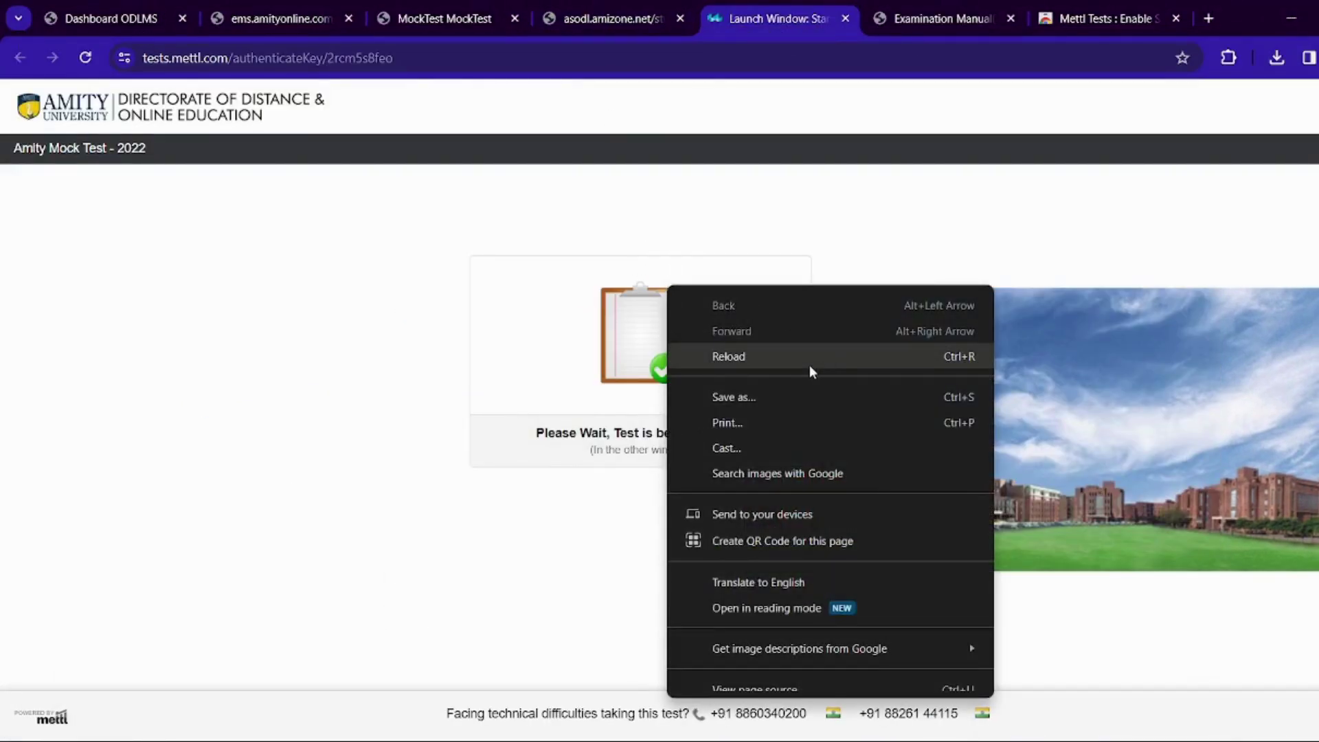
click(809, 363)
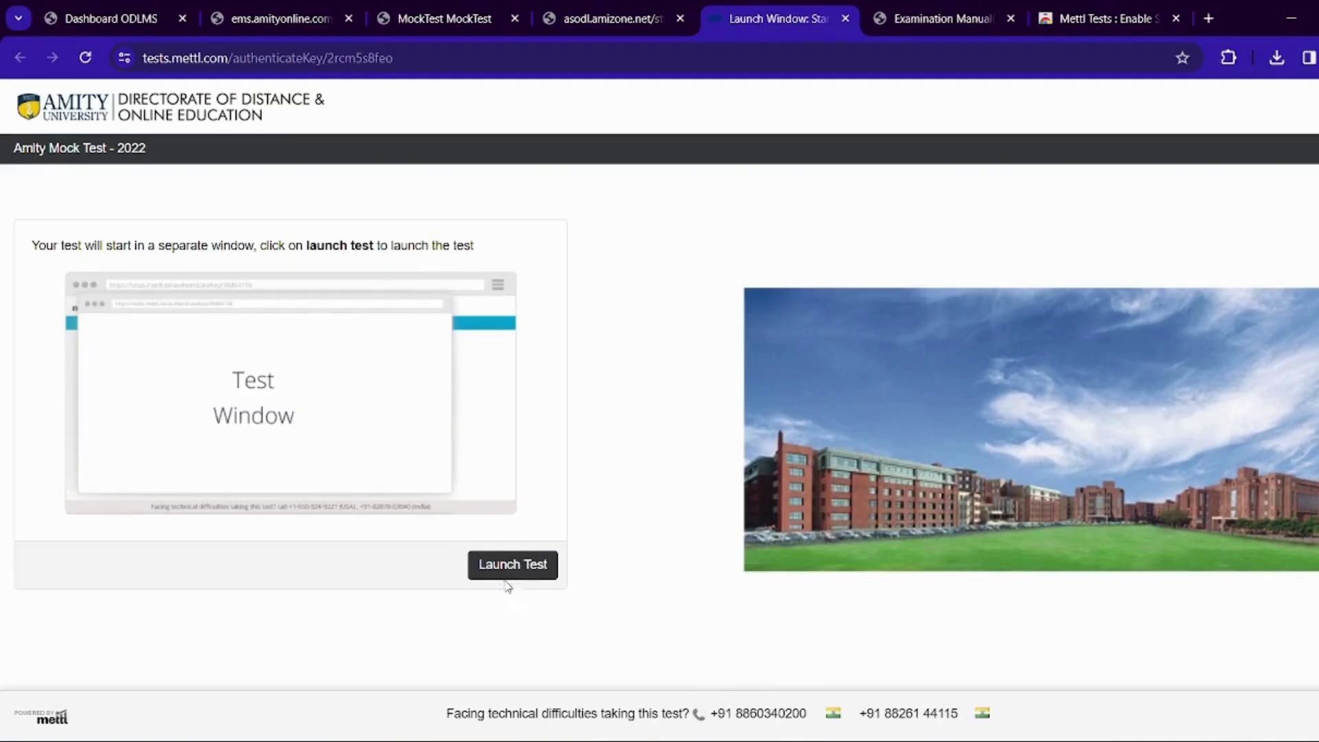
click(518, 572)
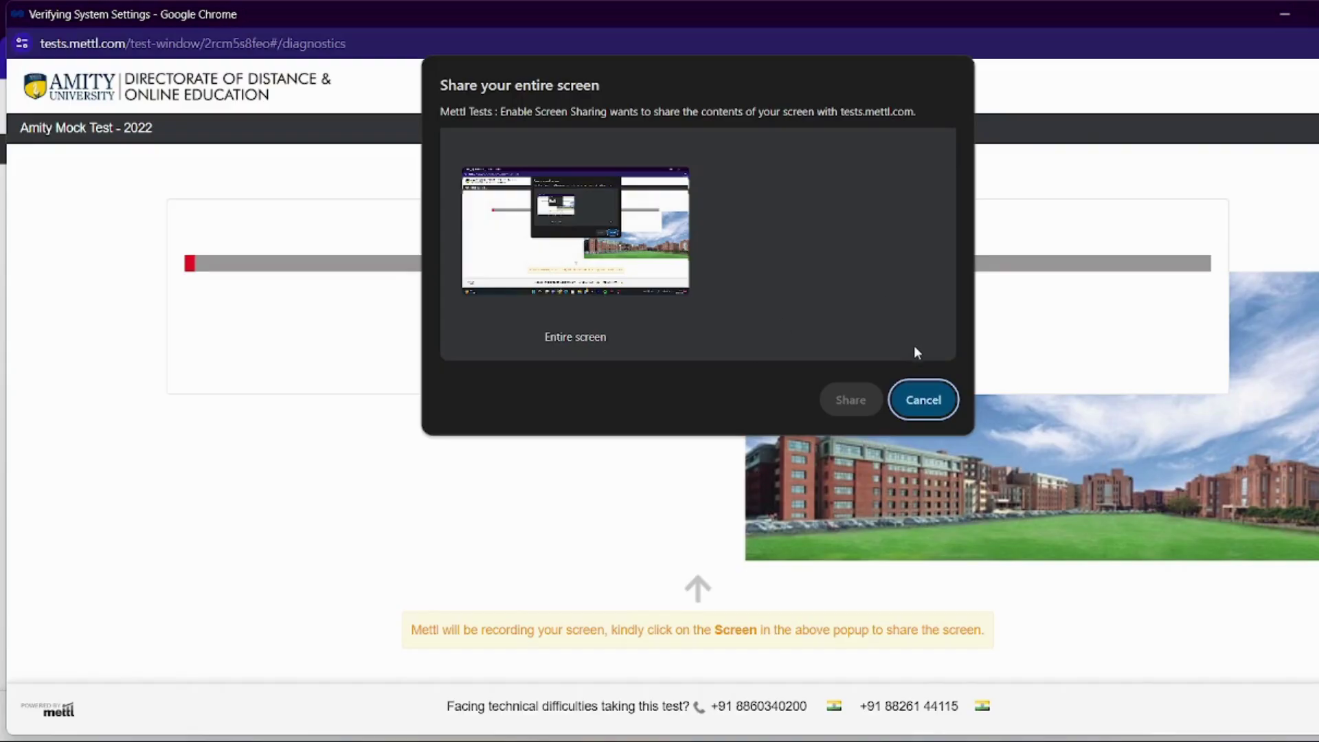
Share the entire screen with the Mettl test
click(590, 260)
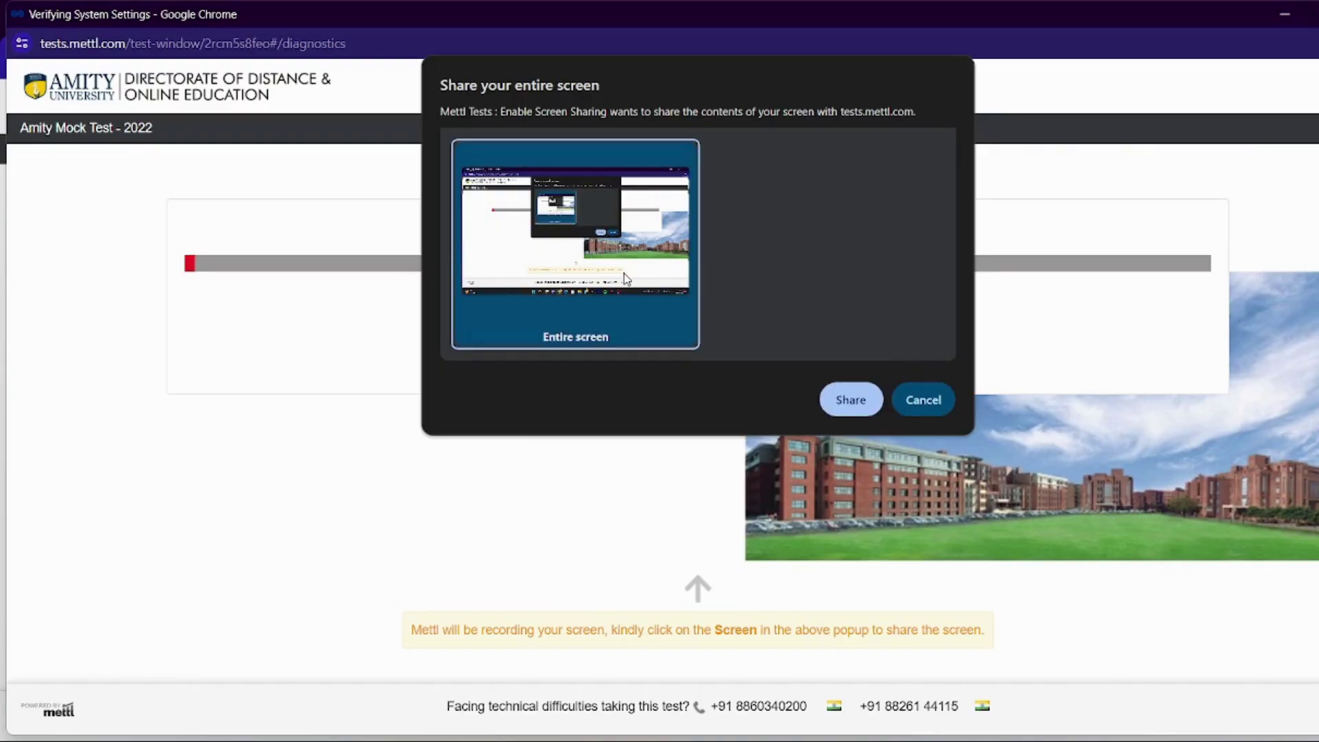
click(849, 402)
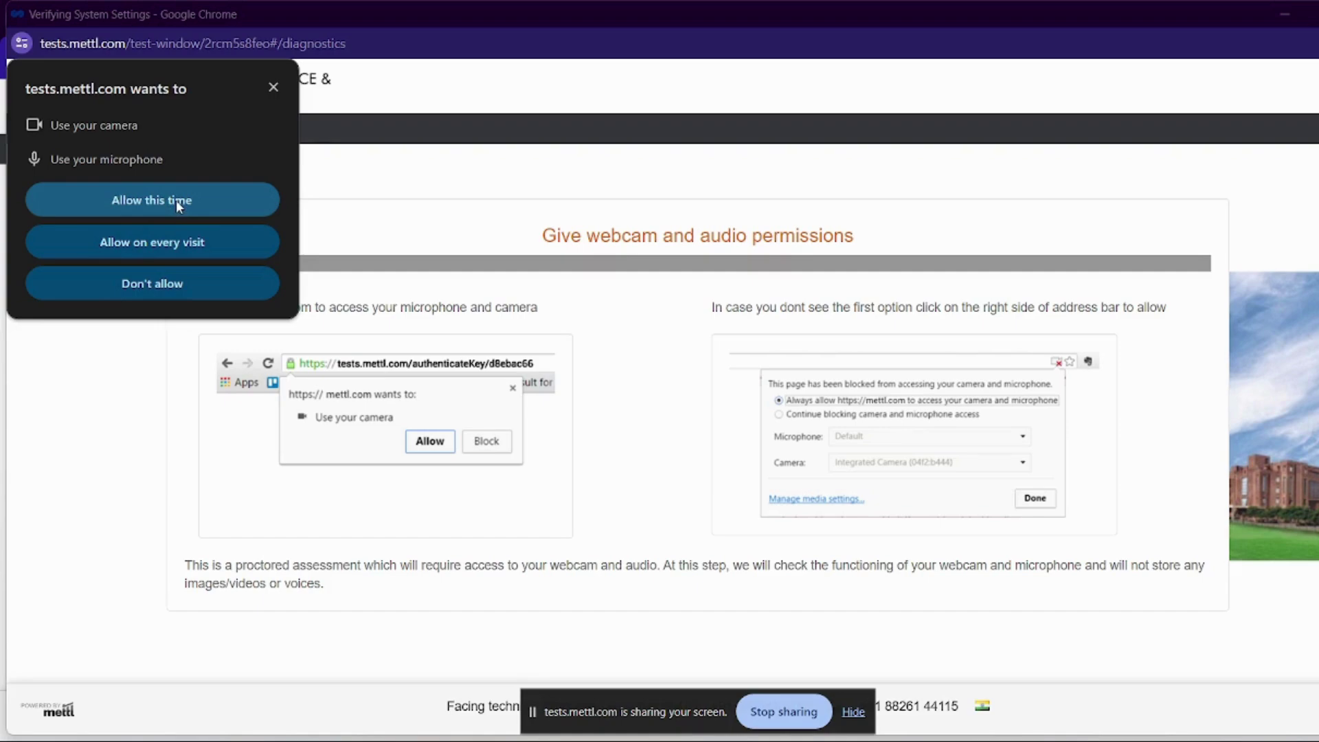
Allow camera and microphone access and confirm HP TrueVision HD Camera as the test webcam
click(176, 201)
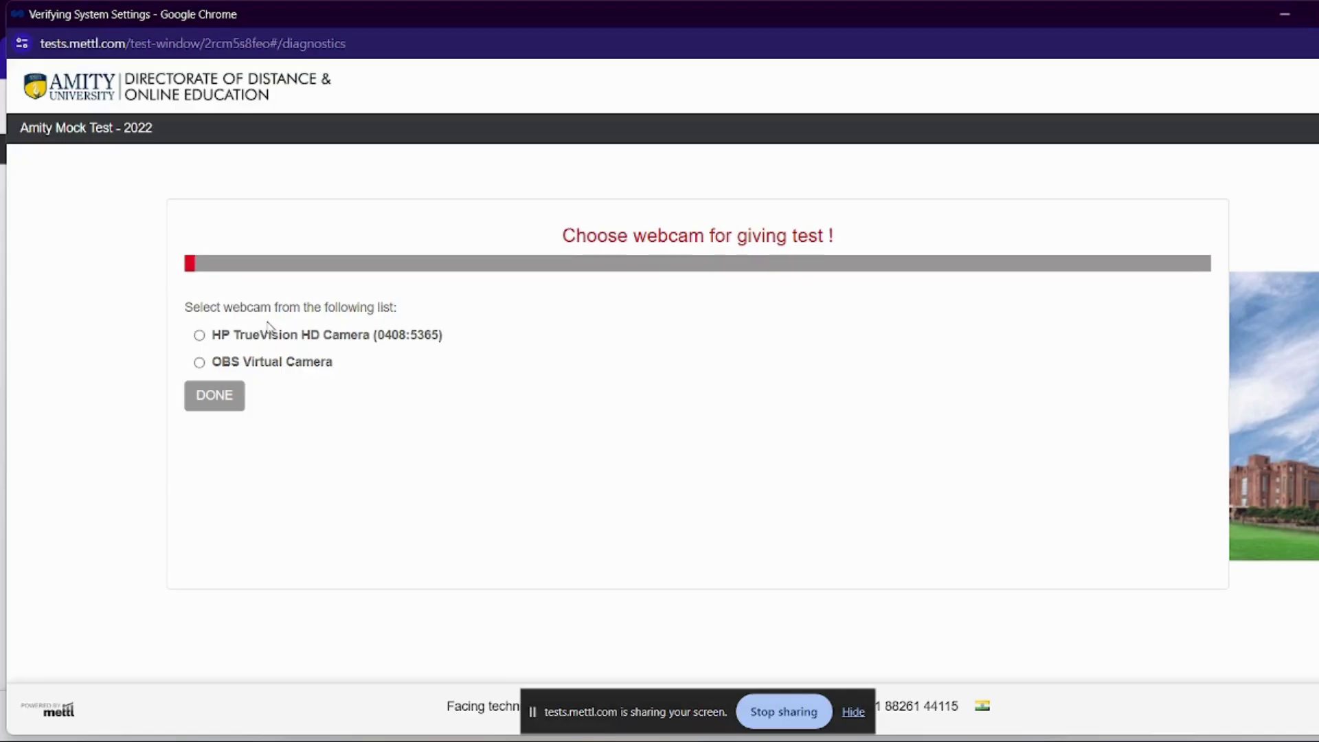
click(198, 363)
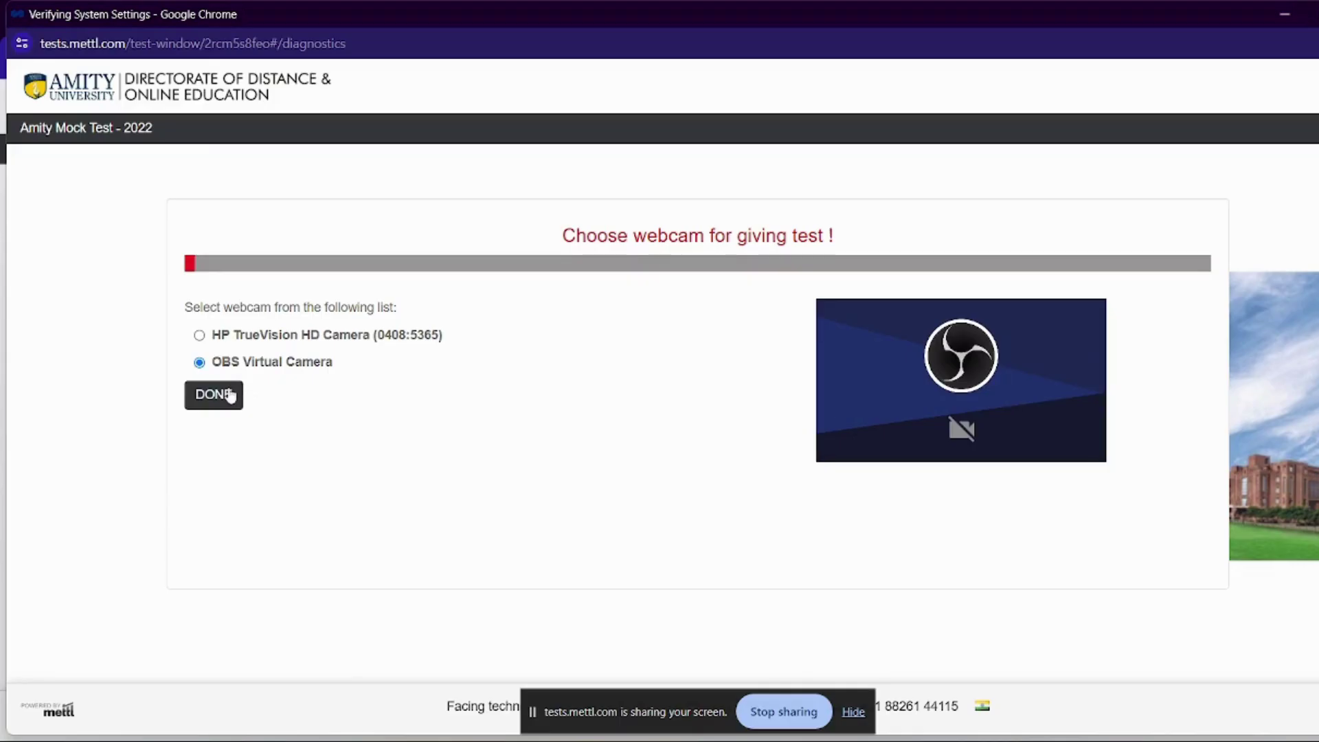
click(199, 335)
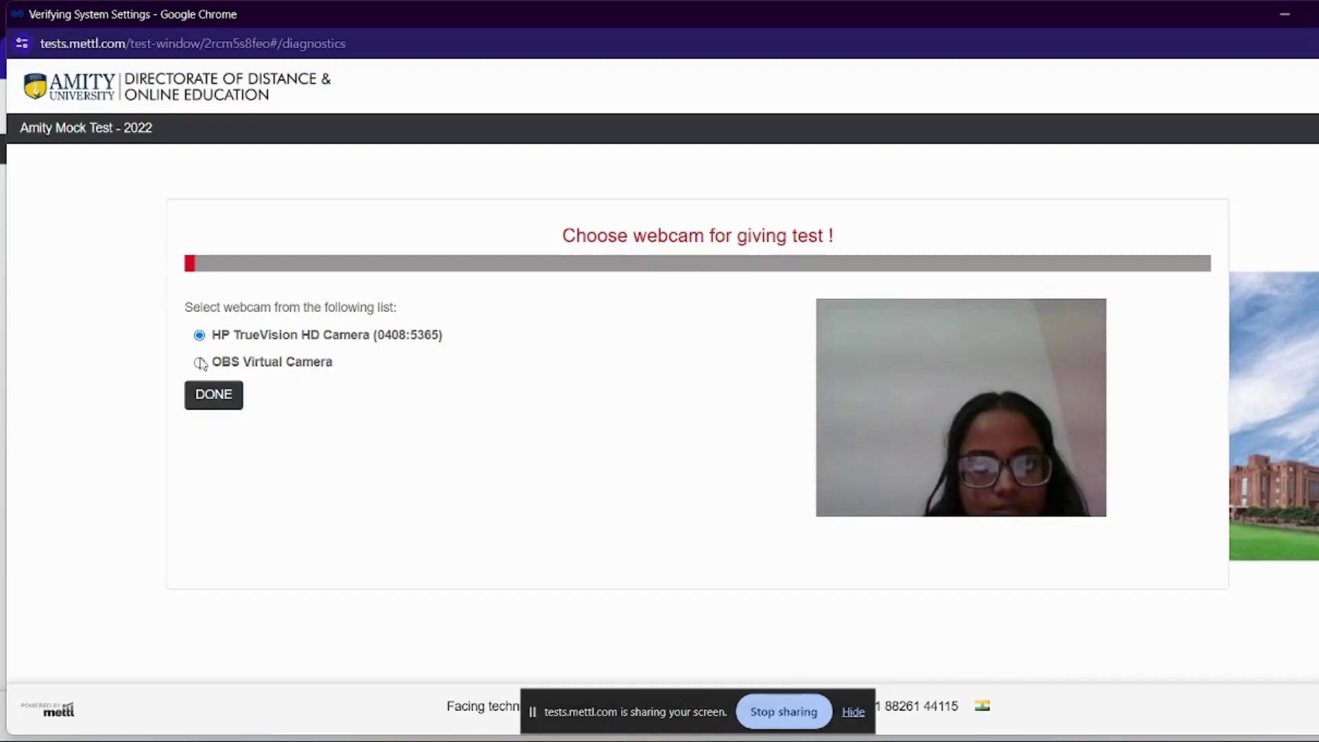
click(200, 363)
click(198, 335)
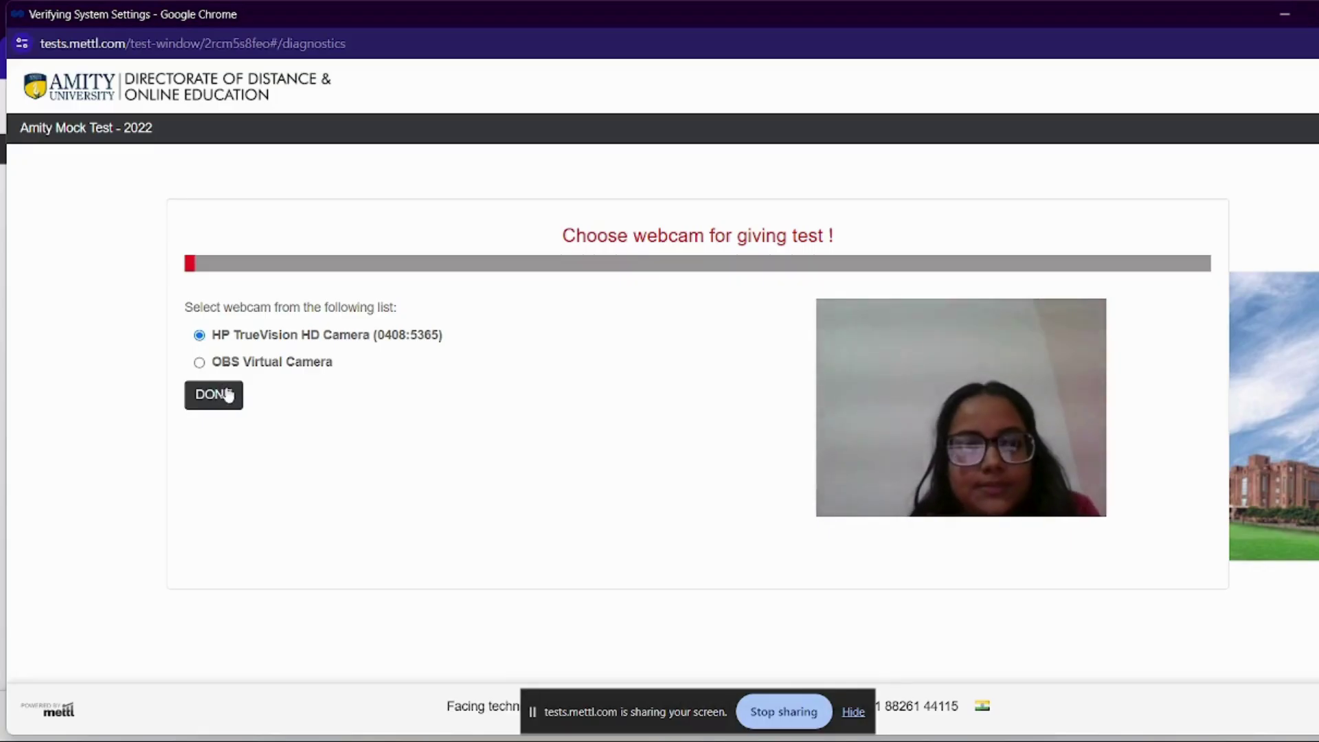
click(227, 394)
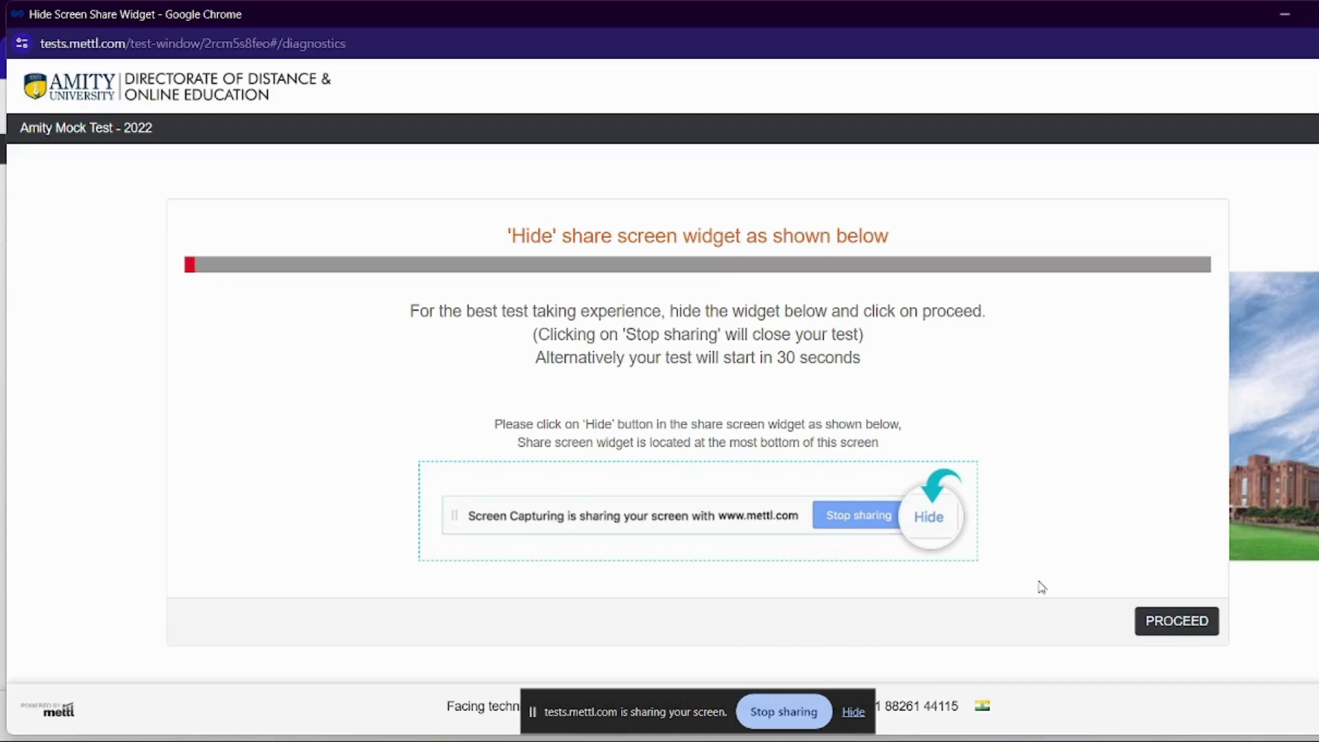
Get past the screen-share widget notice and the test-loaded screen to the instructions page
click(1178, 632)
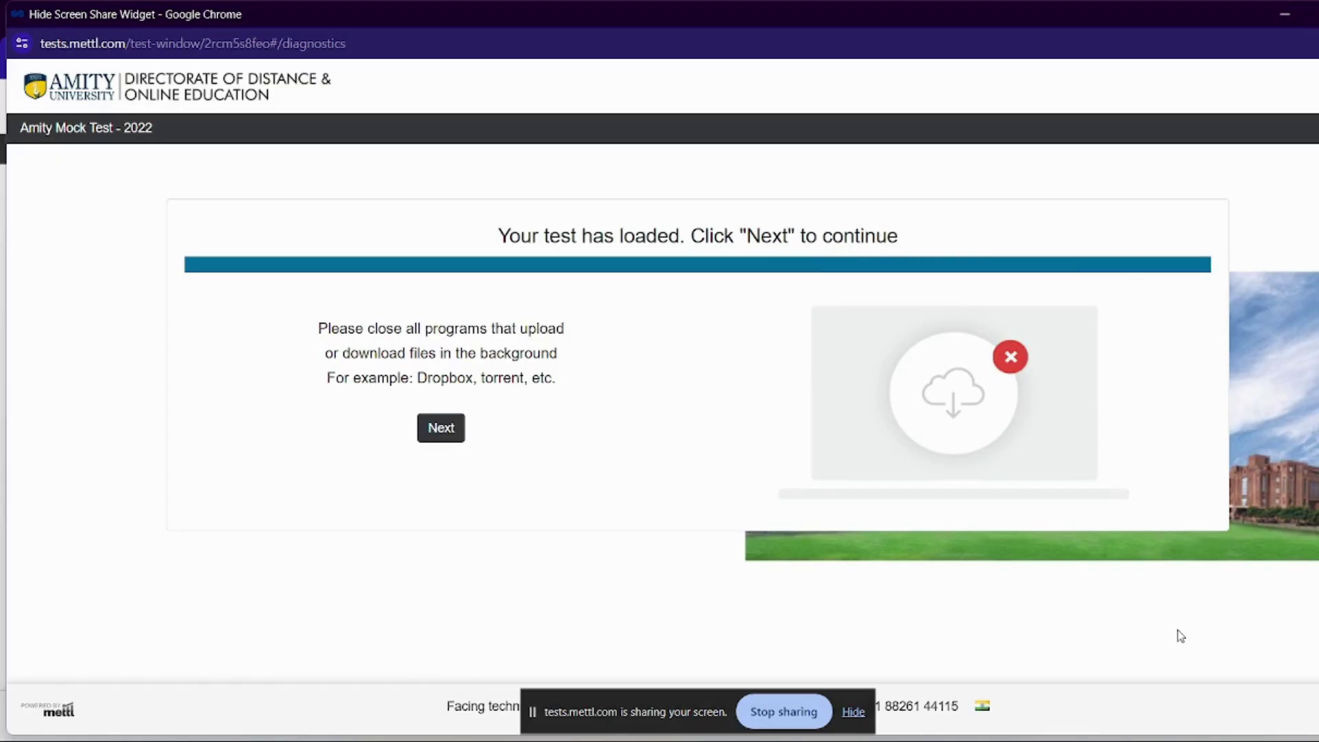
click(440, 428)
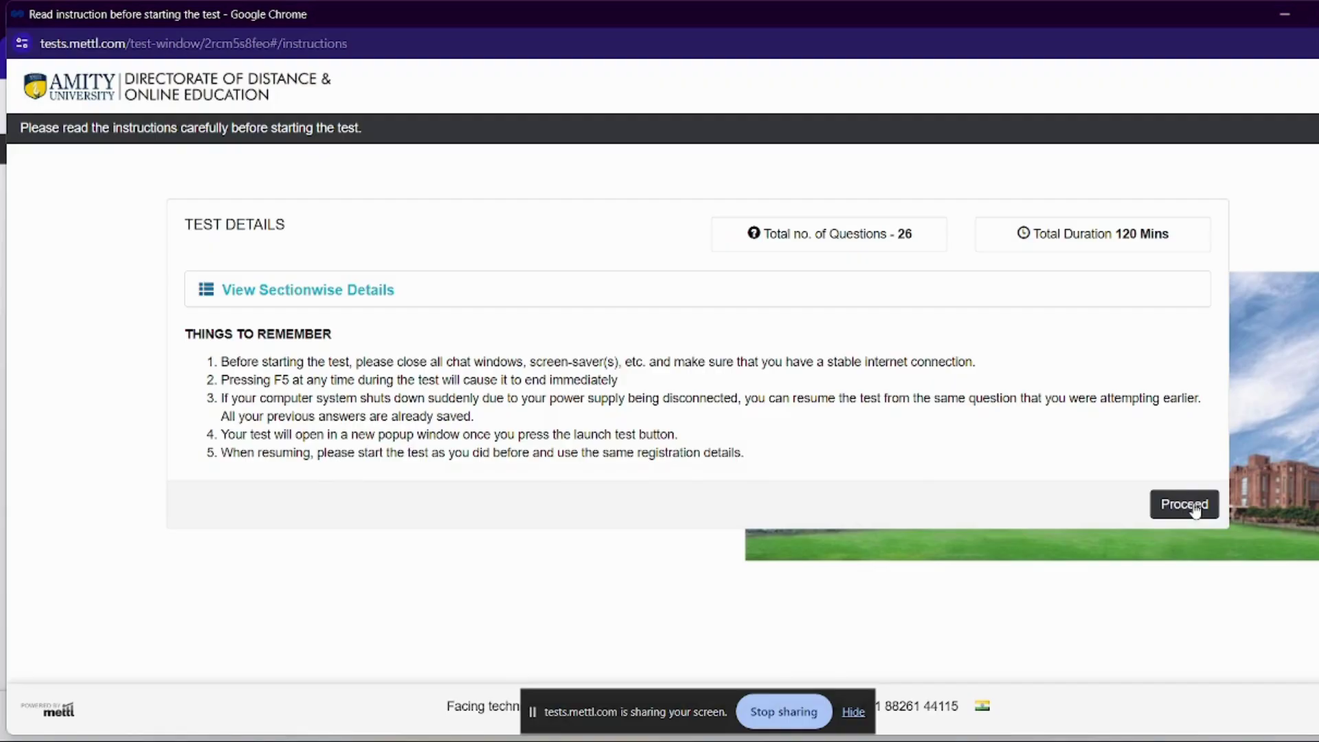
Review the section-wise question breakdown, then proceed to the registration form
click(323, 291)
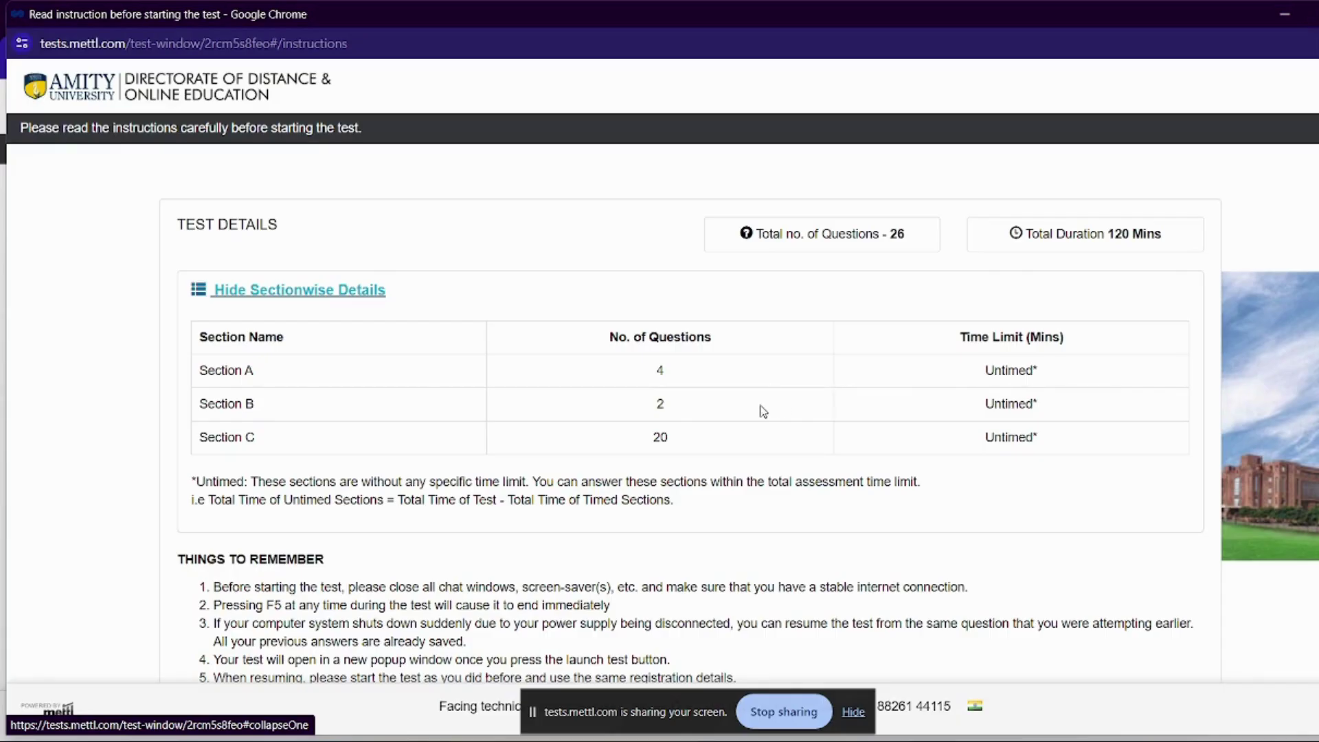
scroll(762, 411, down, 3)
click(1169, 633)
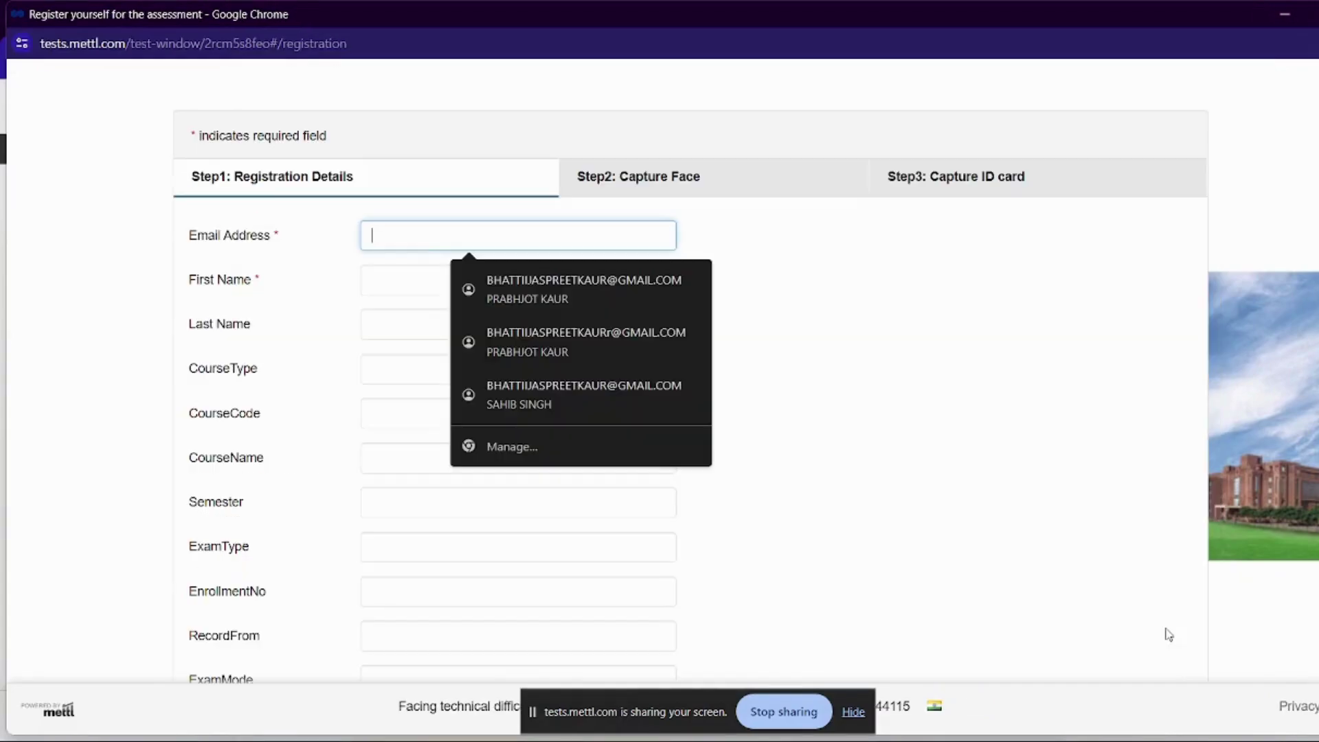
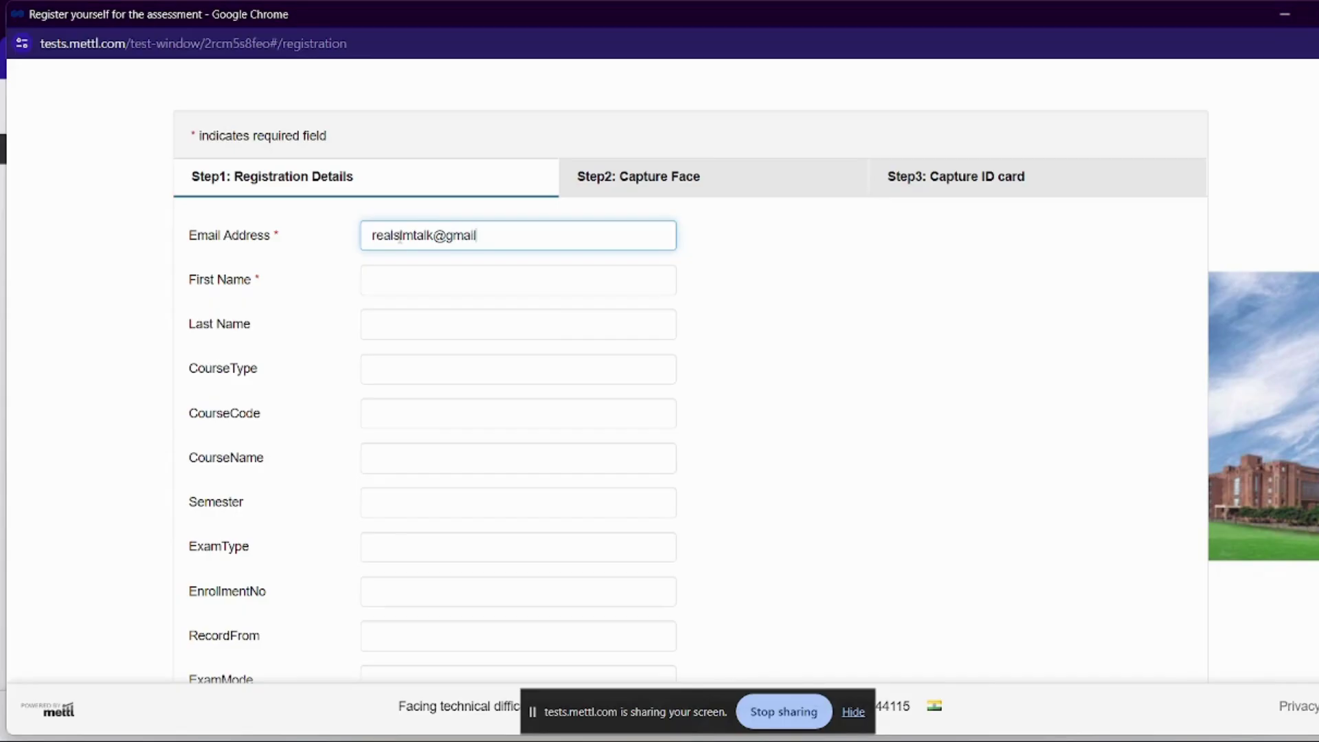
Fill registration with the candidate's e-mail, saved name and course type 'post', then submit
click(406, 269)
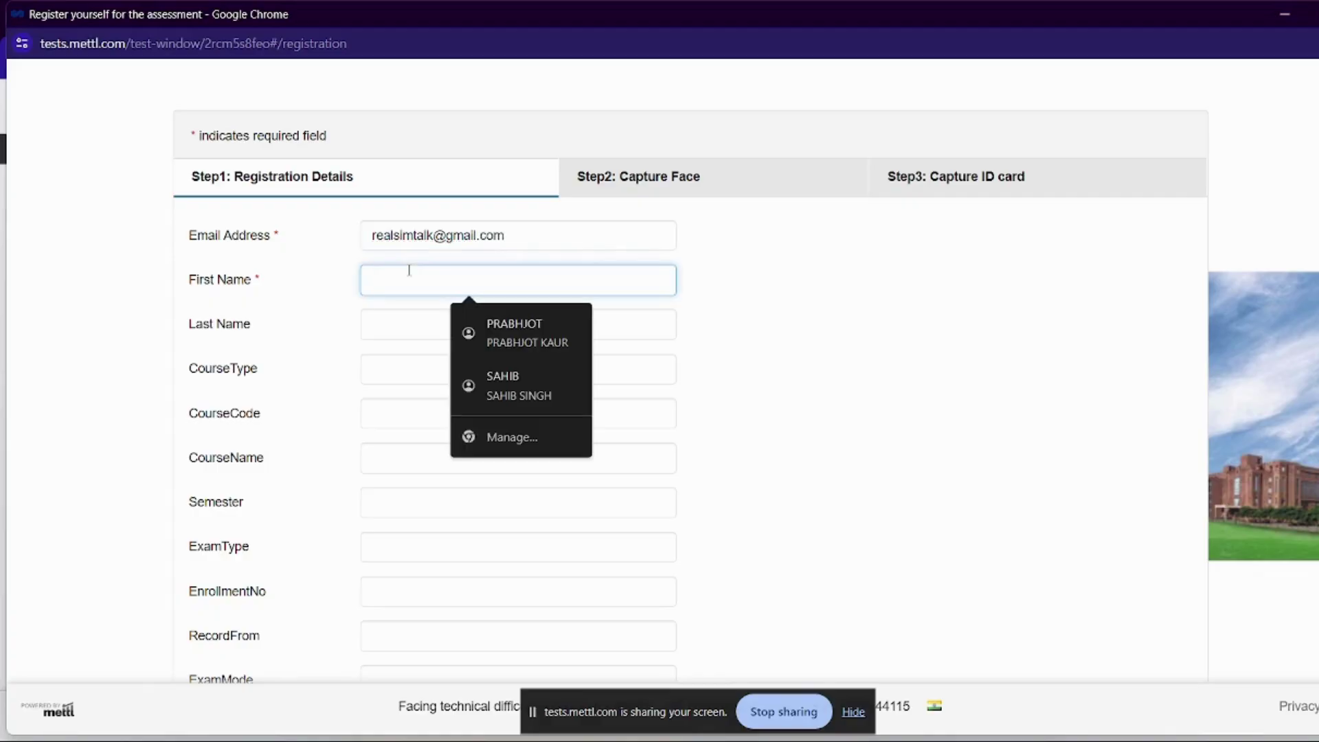
click(476, 323)
click(392, 372)
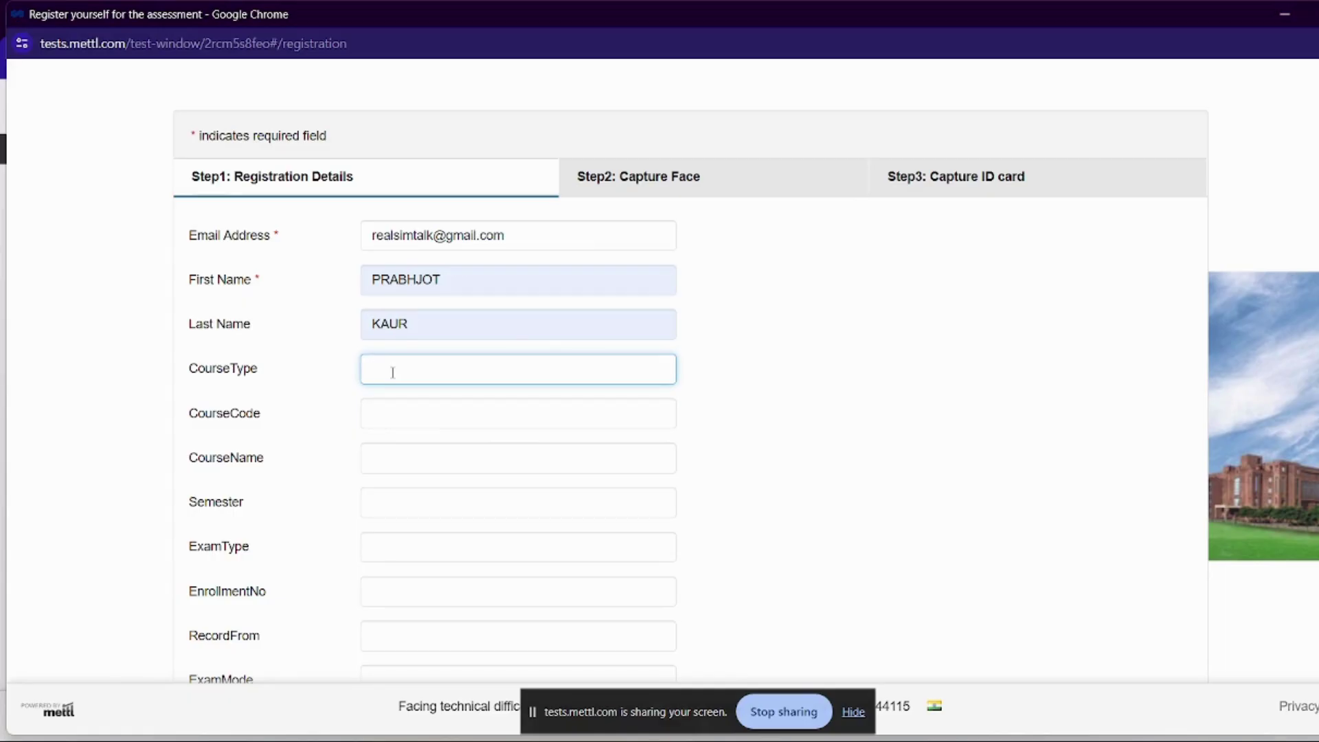
text(post)
scroll(392, 371, down, 3)
click(1176, 650)
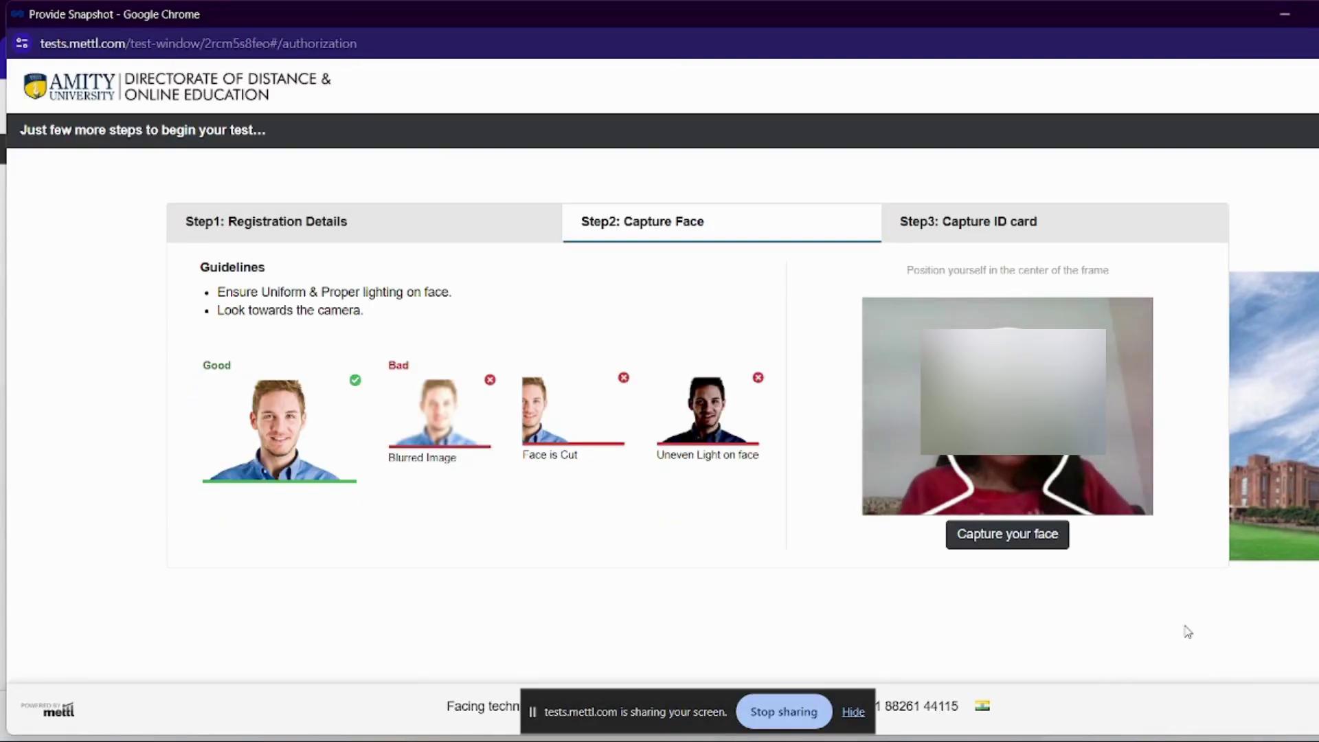
Capture the face snapshot and continue to the ID card step
click(1027, 540)
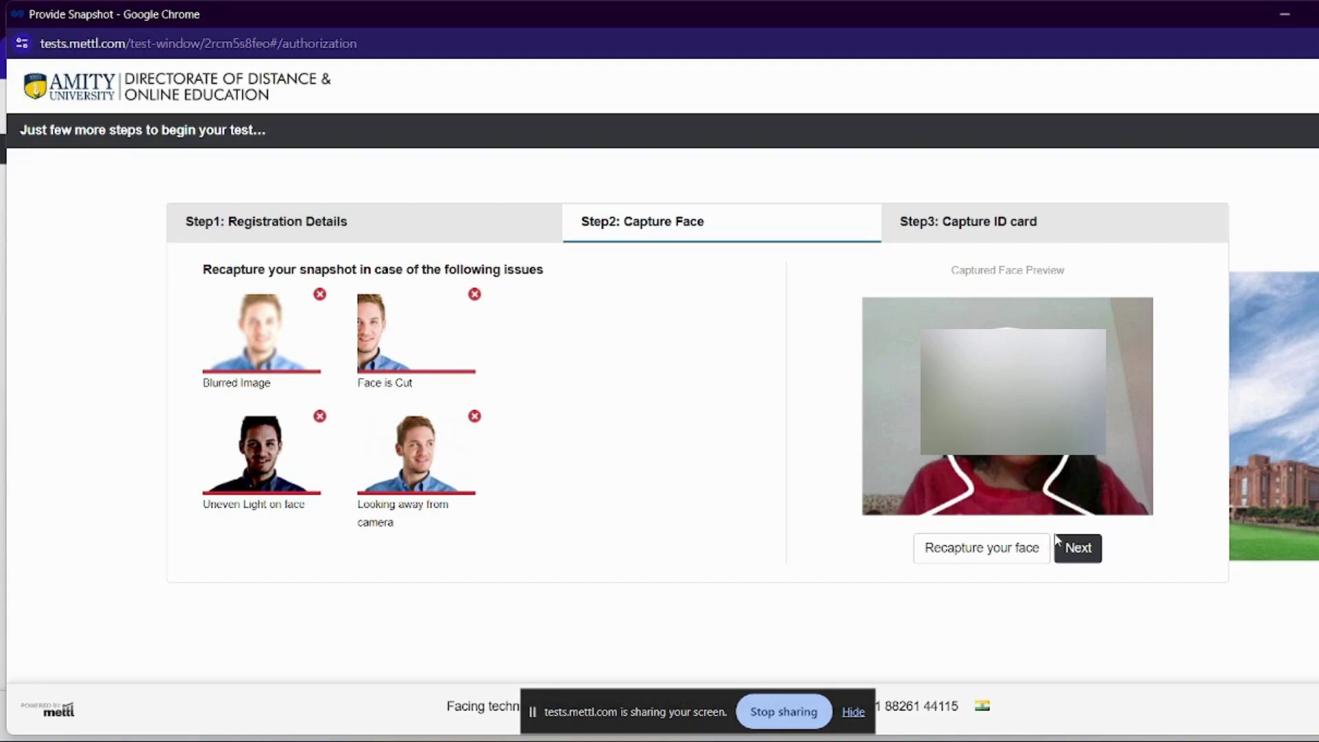
click(1058, 543)
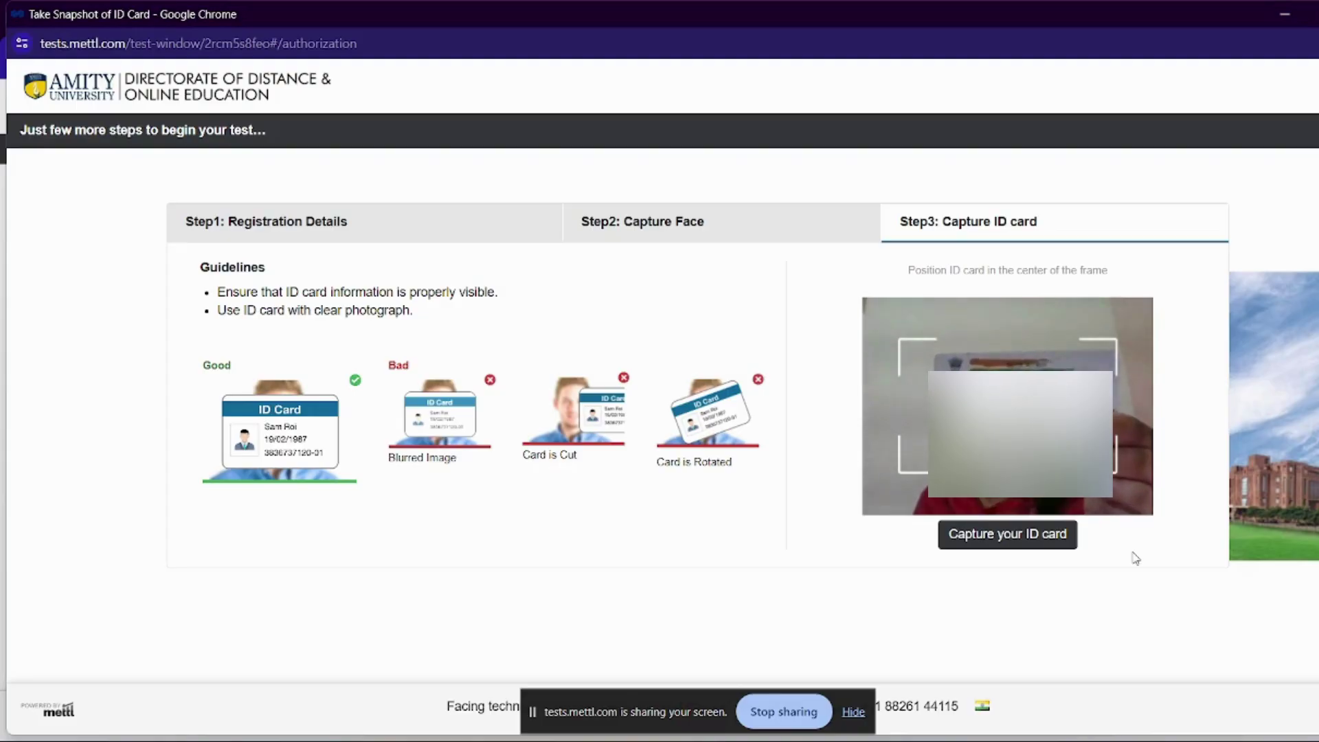
Capture the ID card snapshot and submit it
click(1028, 537)
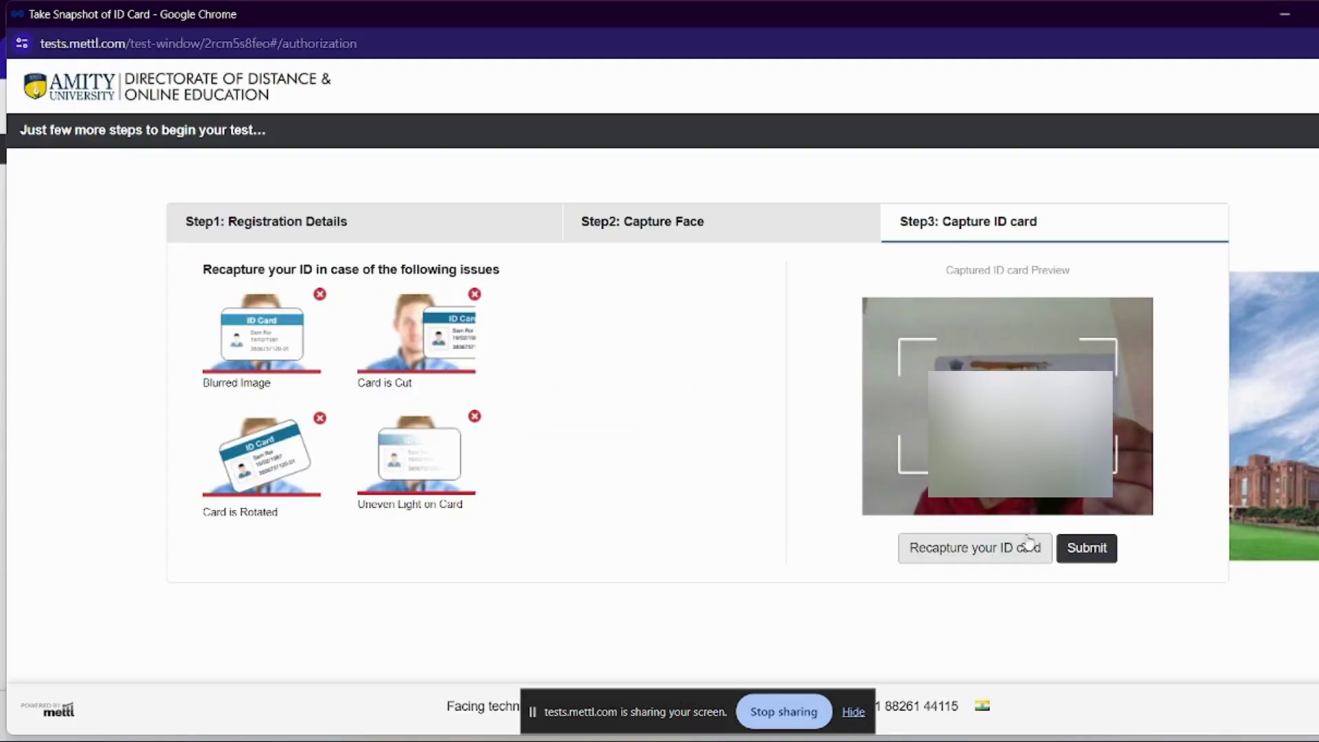
click(1089, 552)
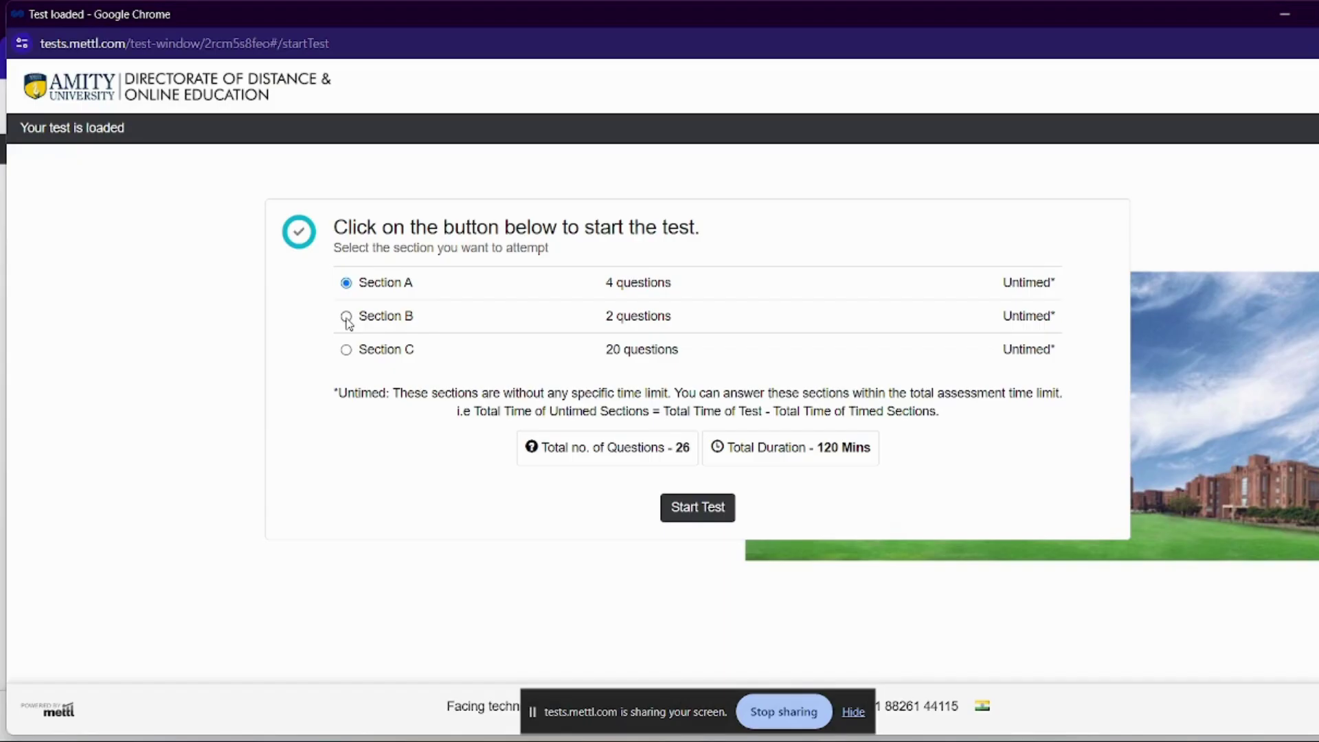
Start the test on Section A and consent to the monitored session
click(346, 317)
click(346, 283)
click(709, 521)
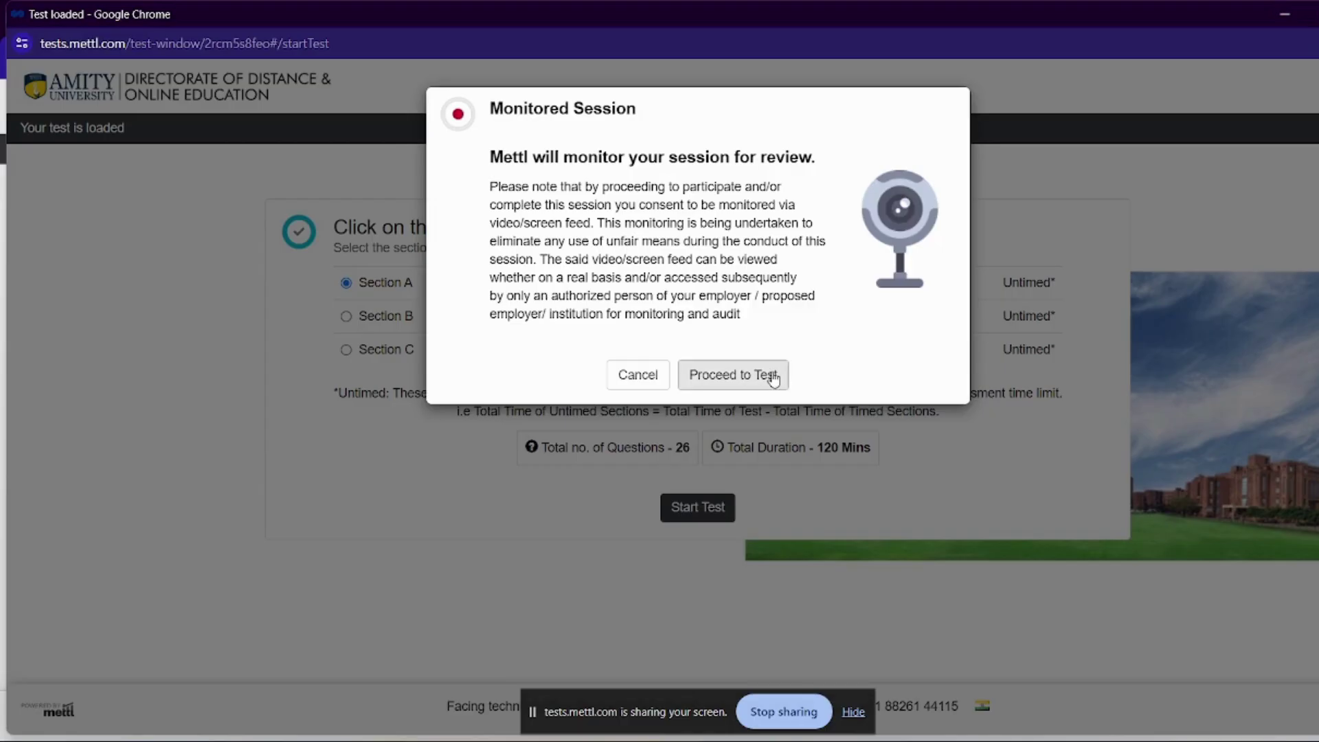
click(772, 377)
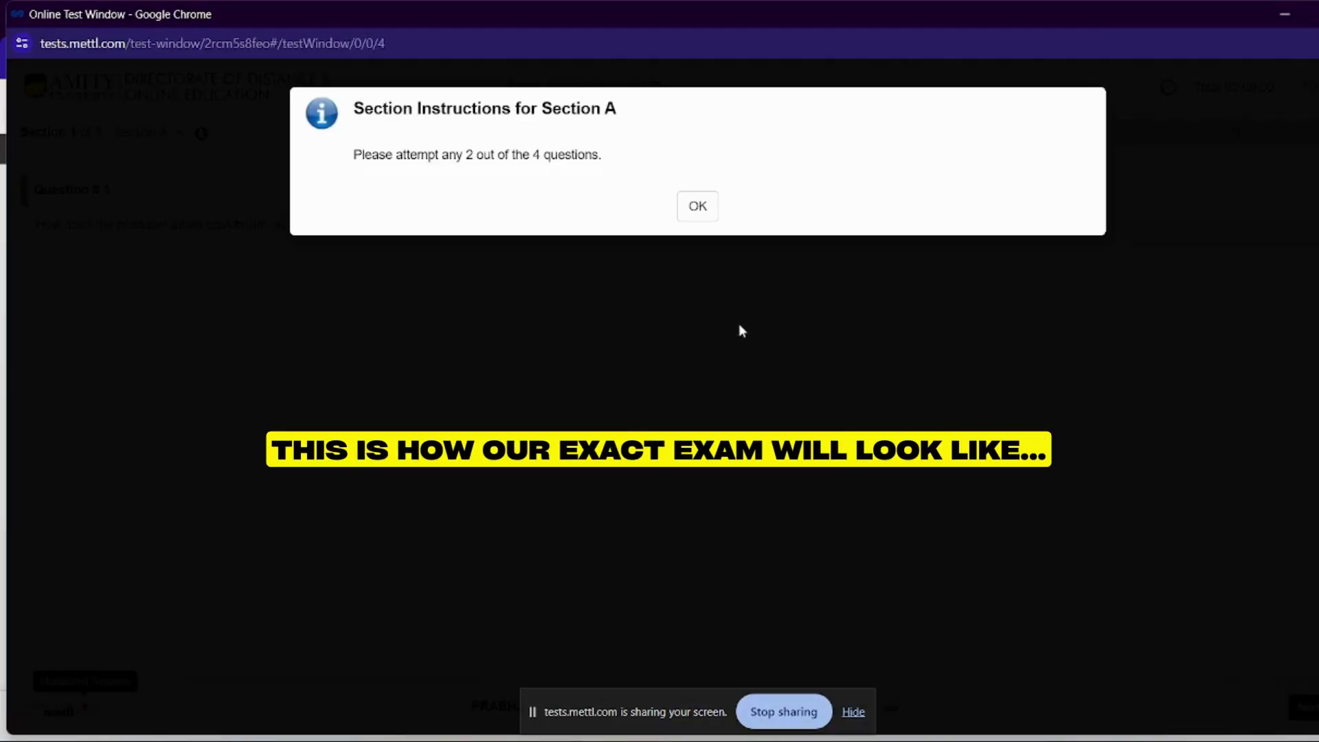
Dismiss the Section A instructions and try formatting in Question 1's answer editor
click(700, 219)
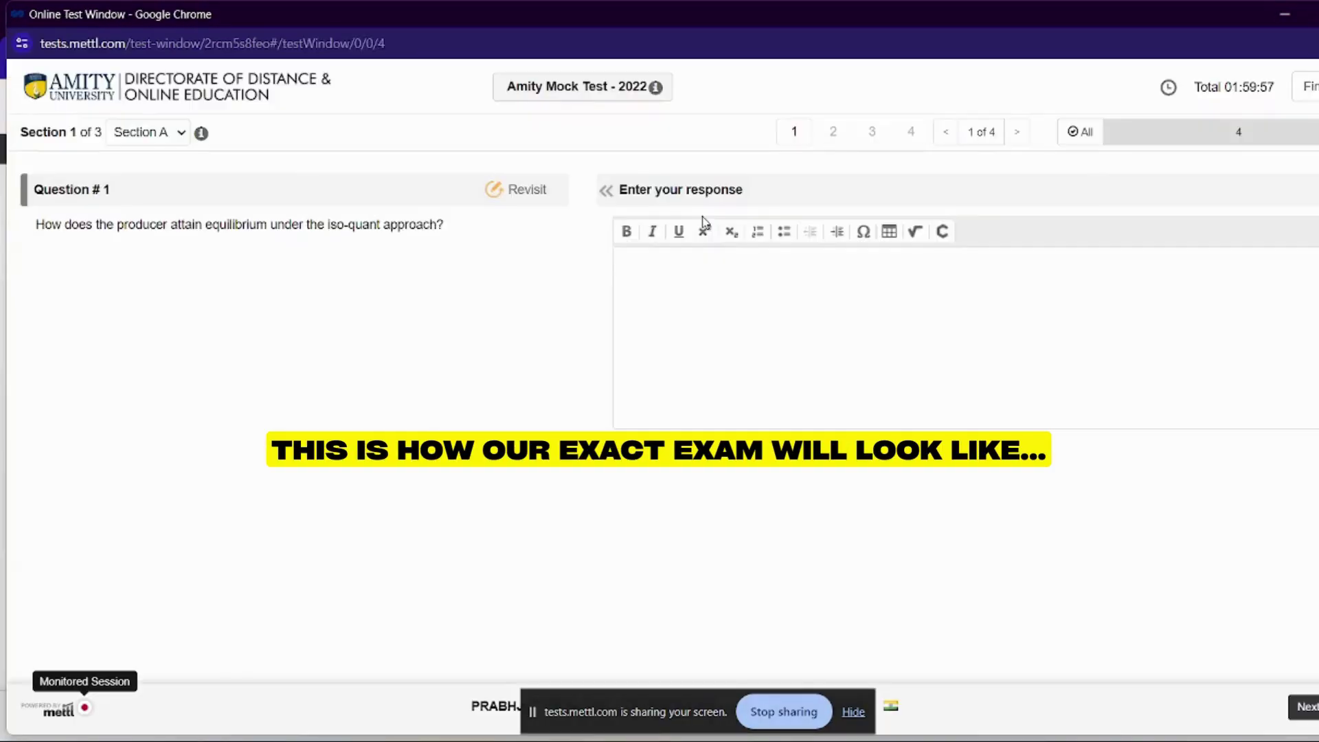
click(632, 257)
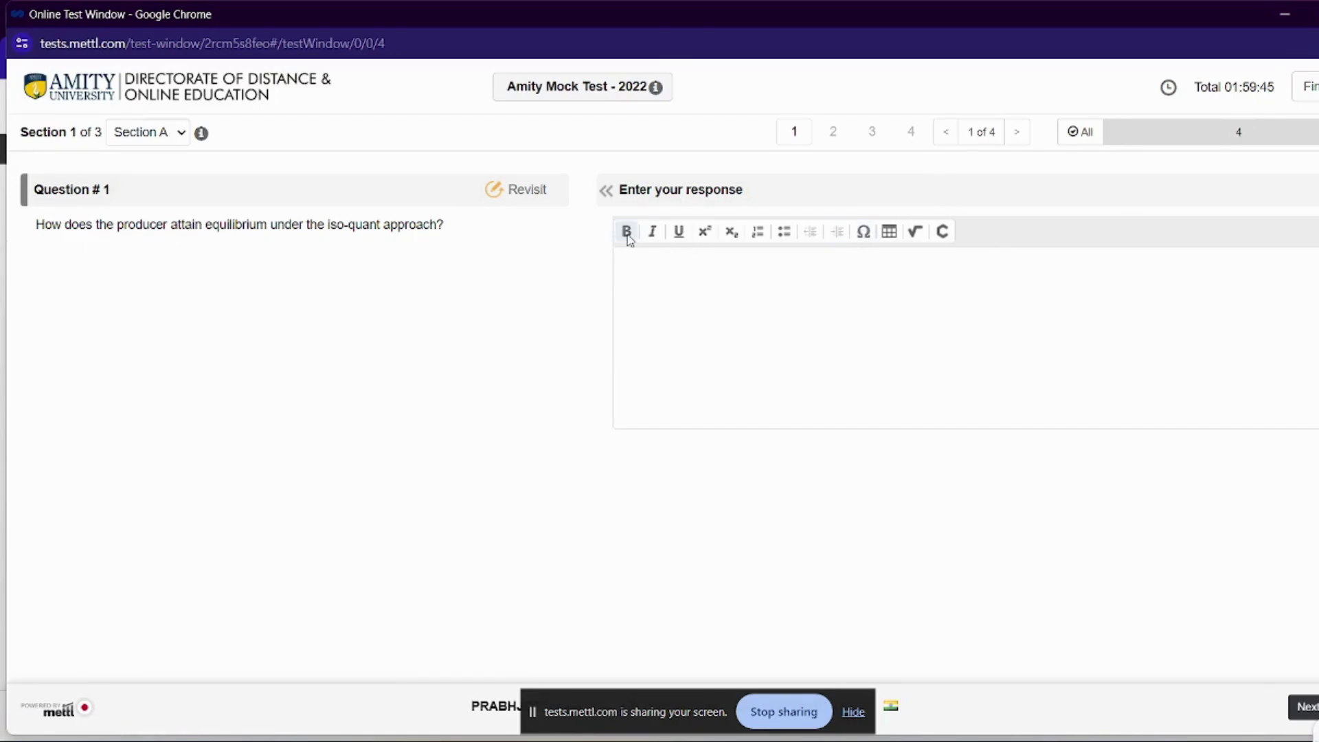
click(651, 234)
click(1316, 131)
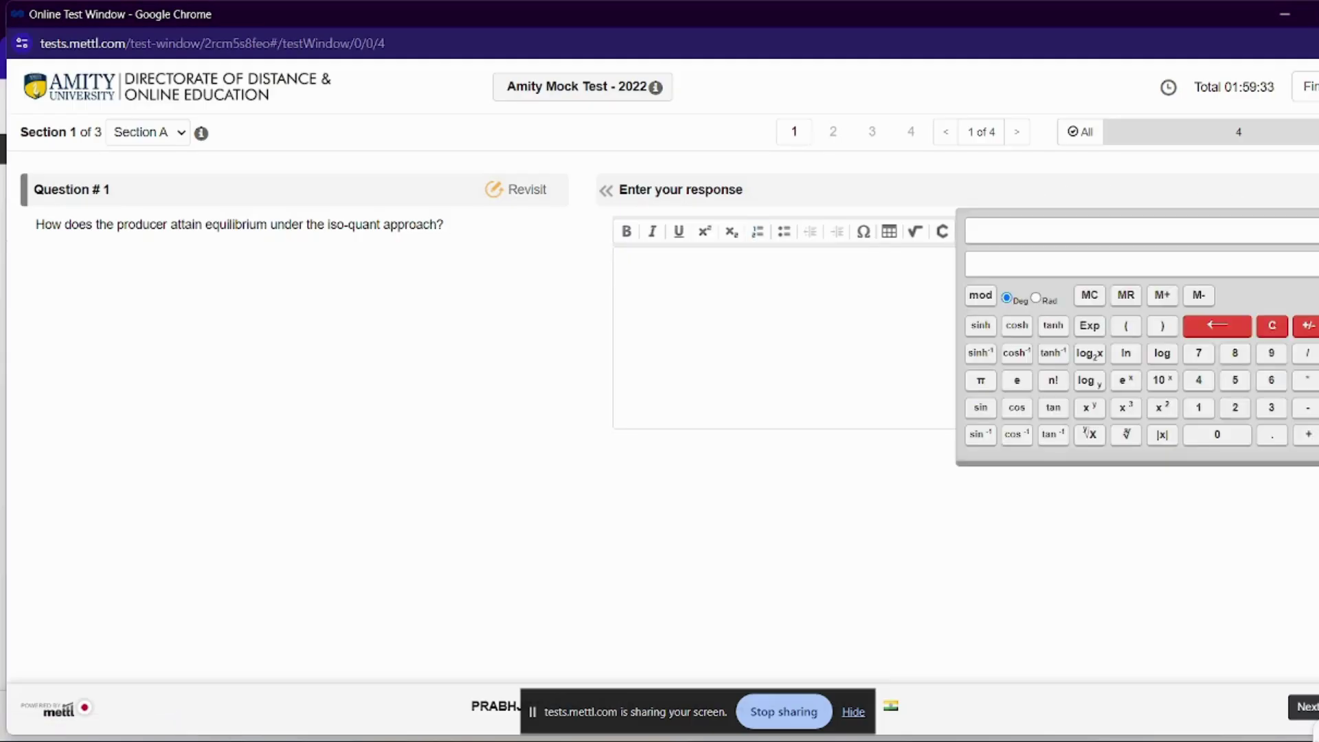
click(840, 314)
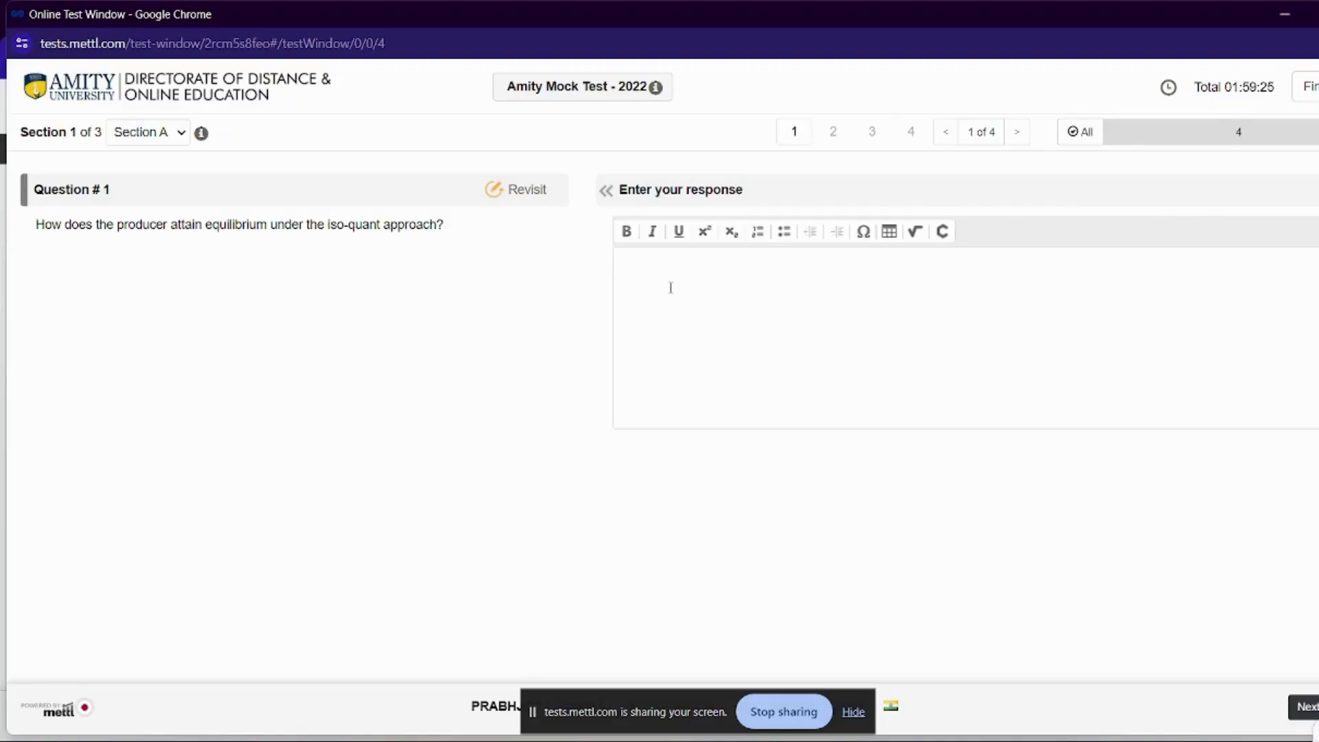
Type the first answer line 'hey please like share and subscribe to my channel for more such useful updates..'
text(hey please)
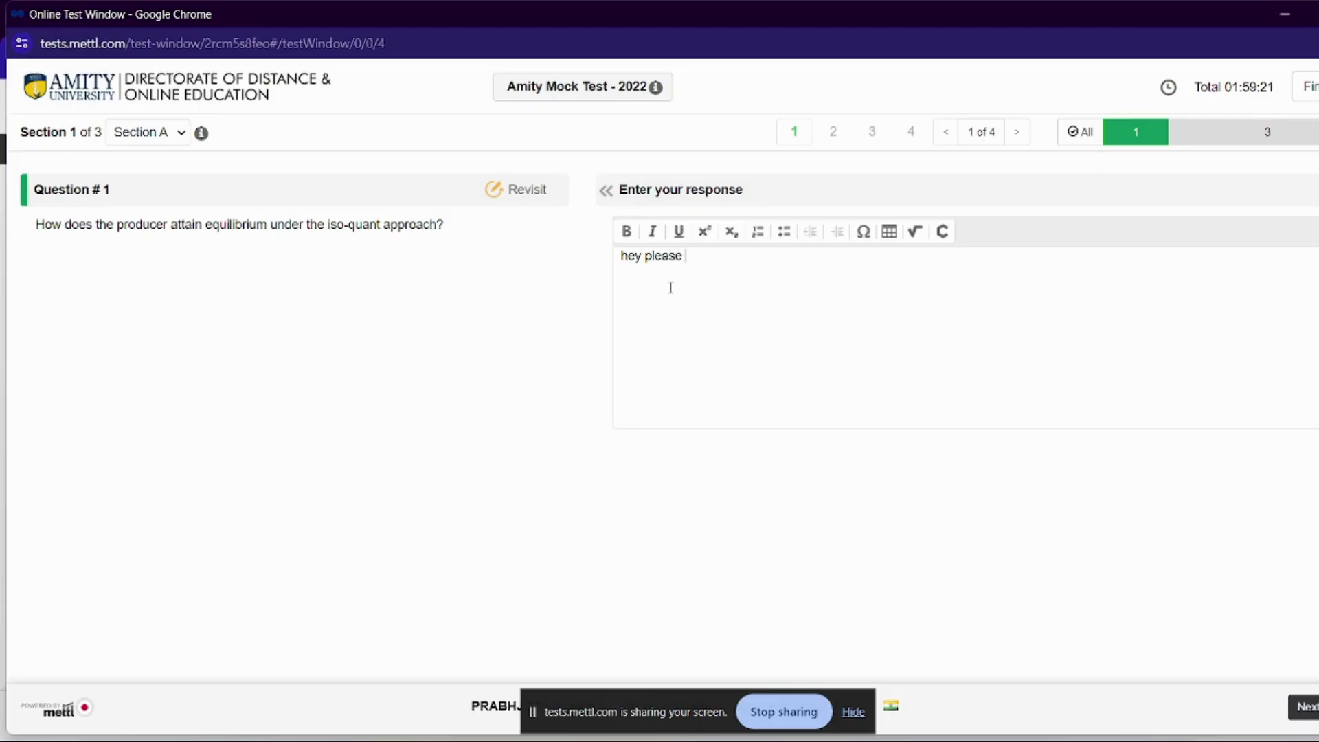
text( like share and subs)
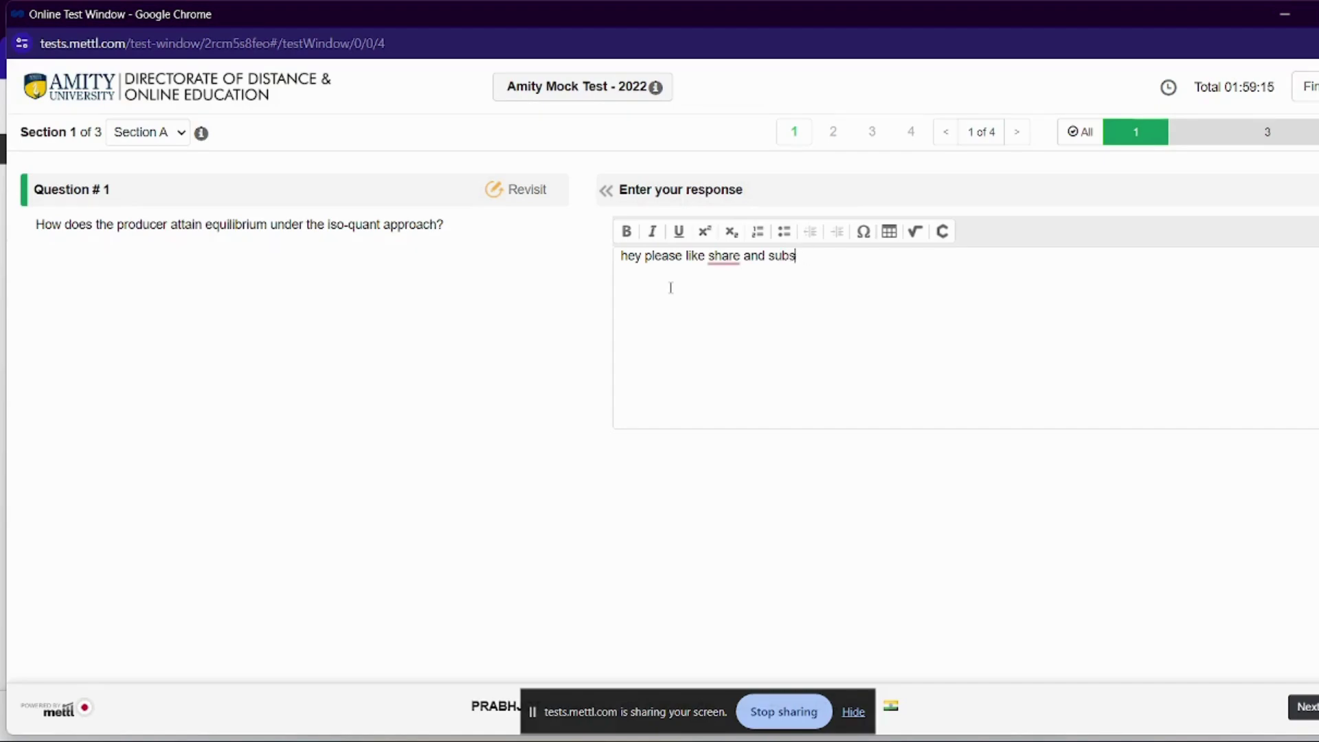
text(rcribe to myc)
key(BackSpace)
text(channel for)
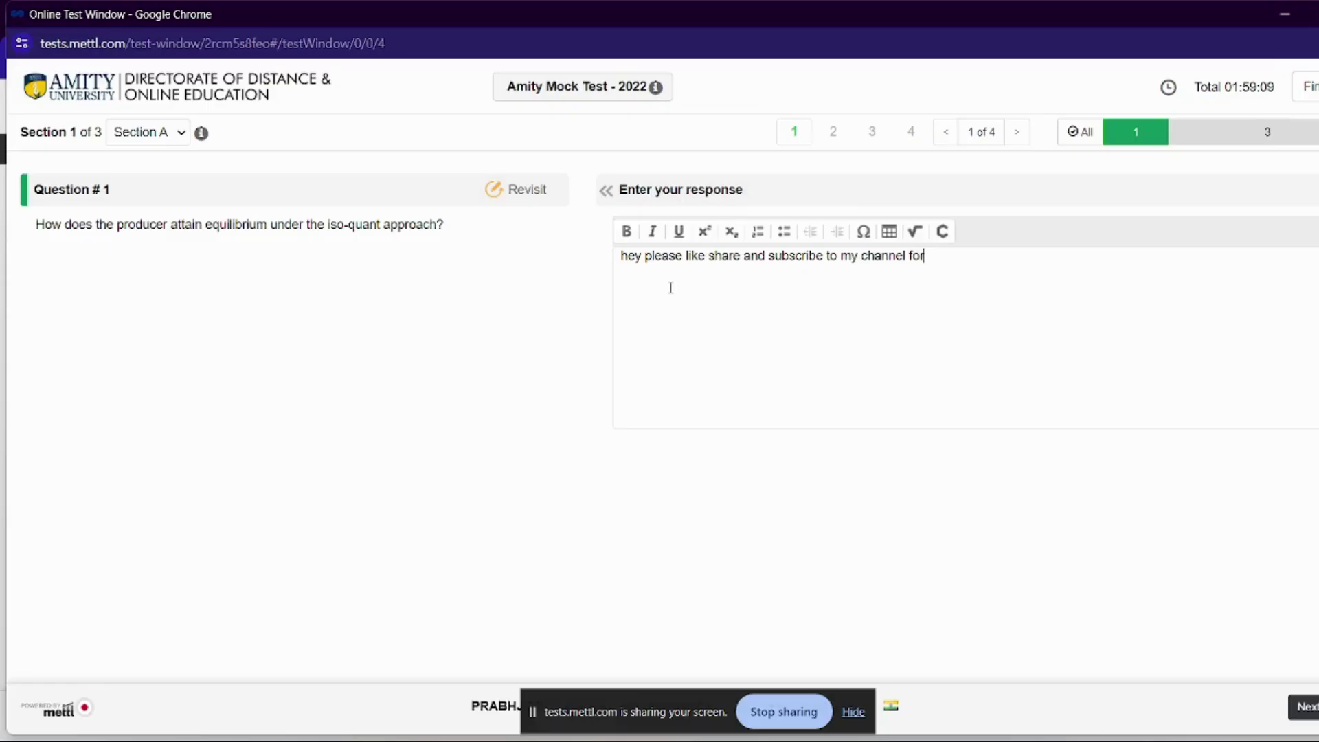
text( more such us)
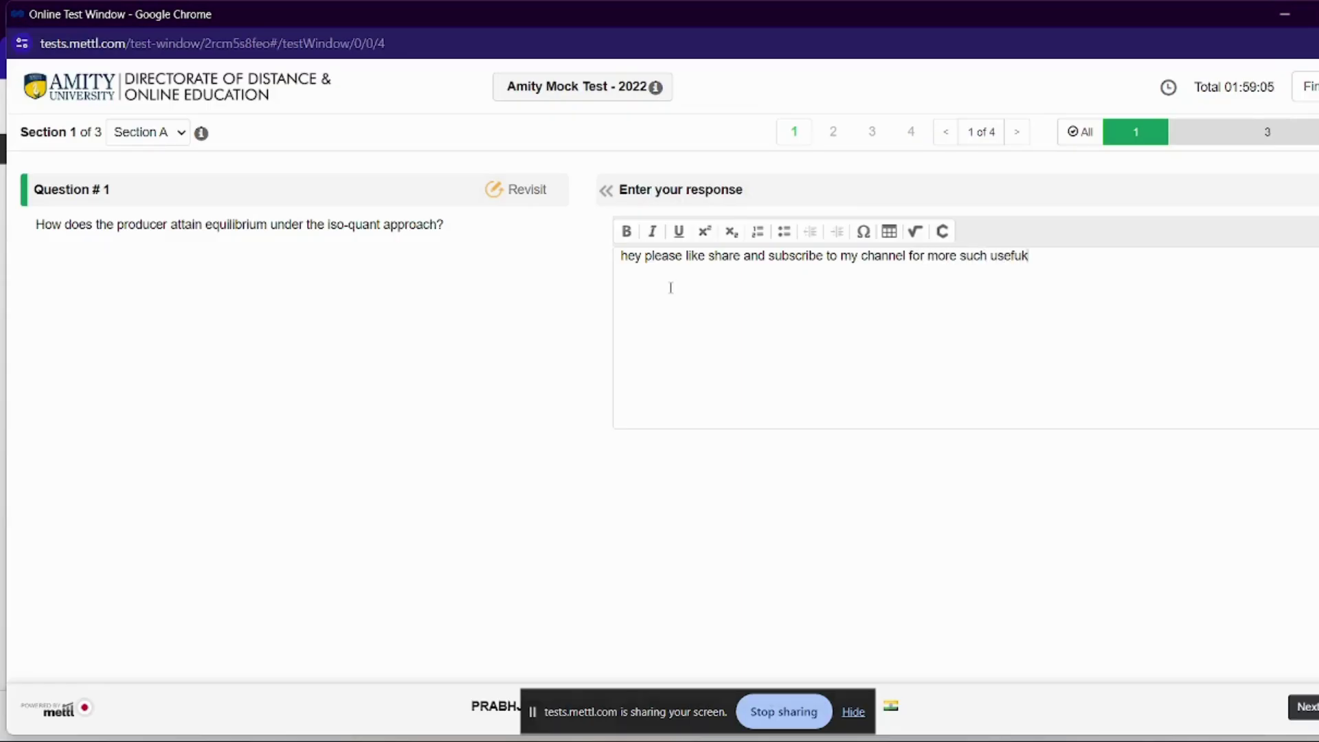
text(eful updates..)
Add a second line reading 'thanks for always supportin', correcting the typos along the way
key(Return)
text(tt)
key(BackSpace)
text(naks)
key(BackSpace)
key(BackSpace)
key(BackSpace)
key(BackSpace)
key(BackSpace)
key(BackSpace)
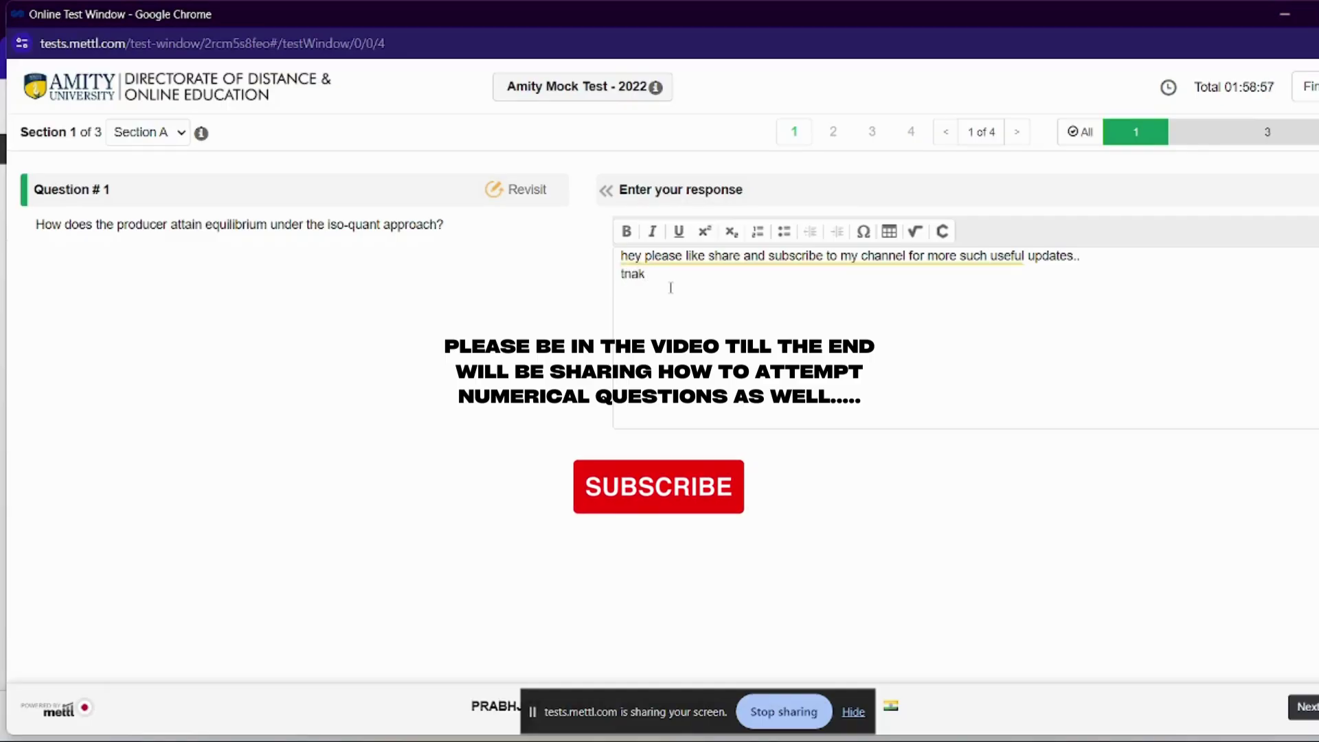
text(thanks )
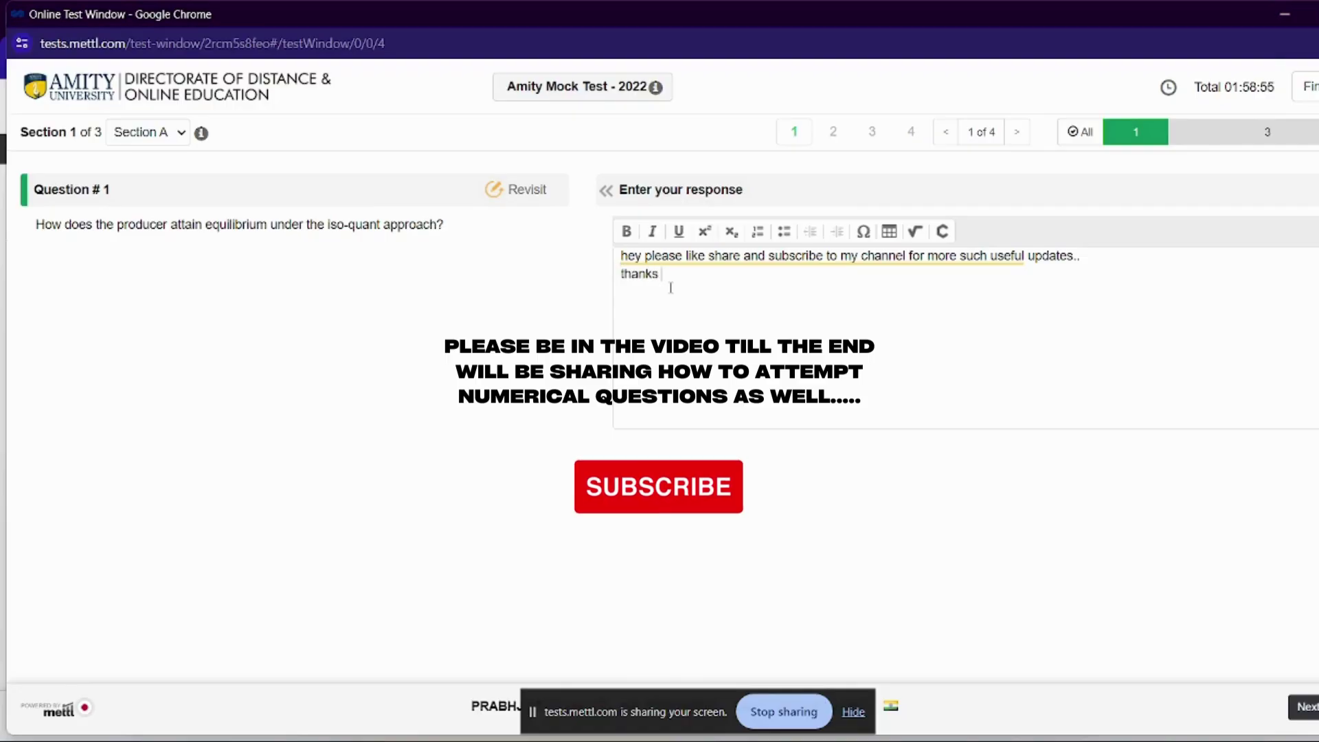
text(for always suppott)
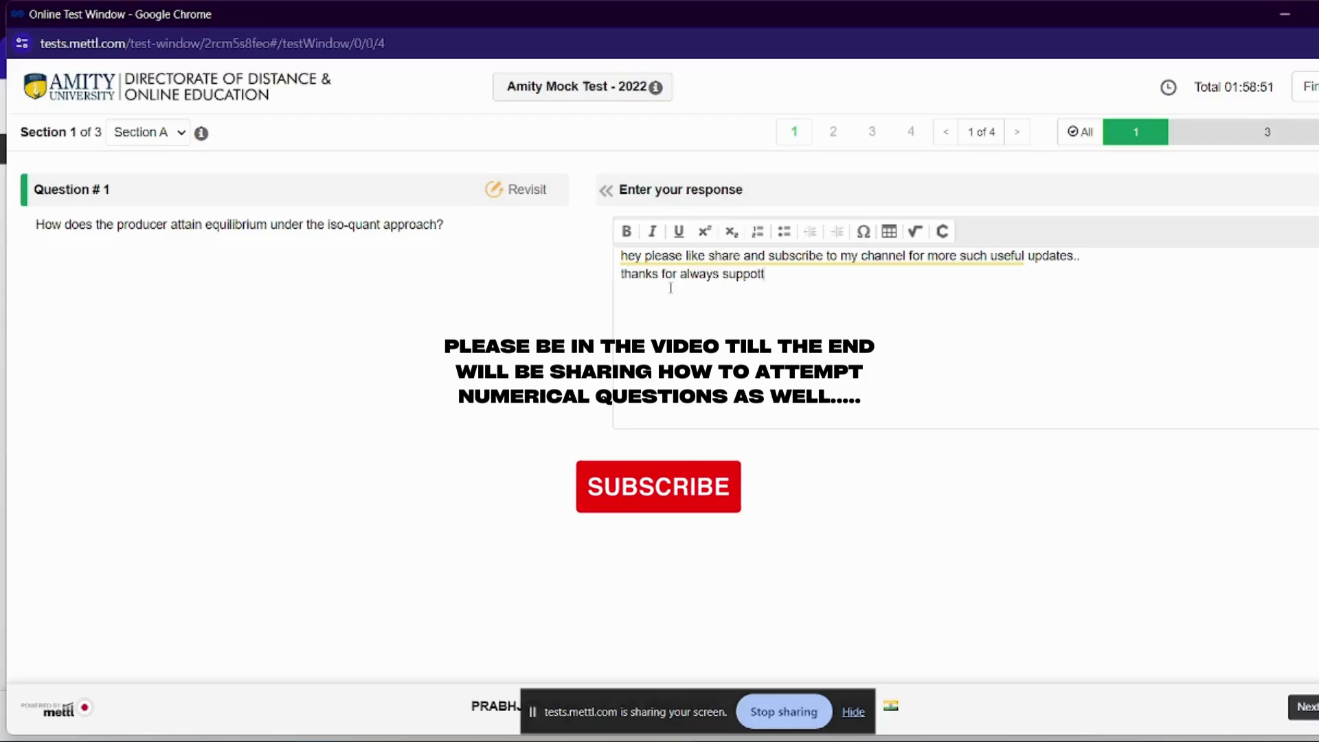
key(BackSpace)
text(rtin)
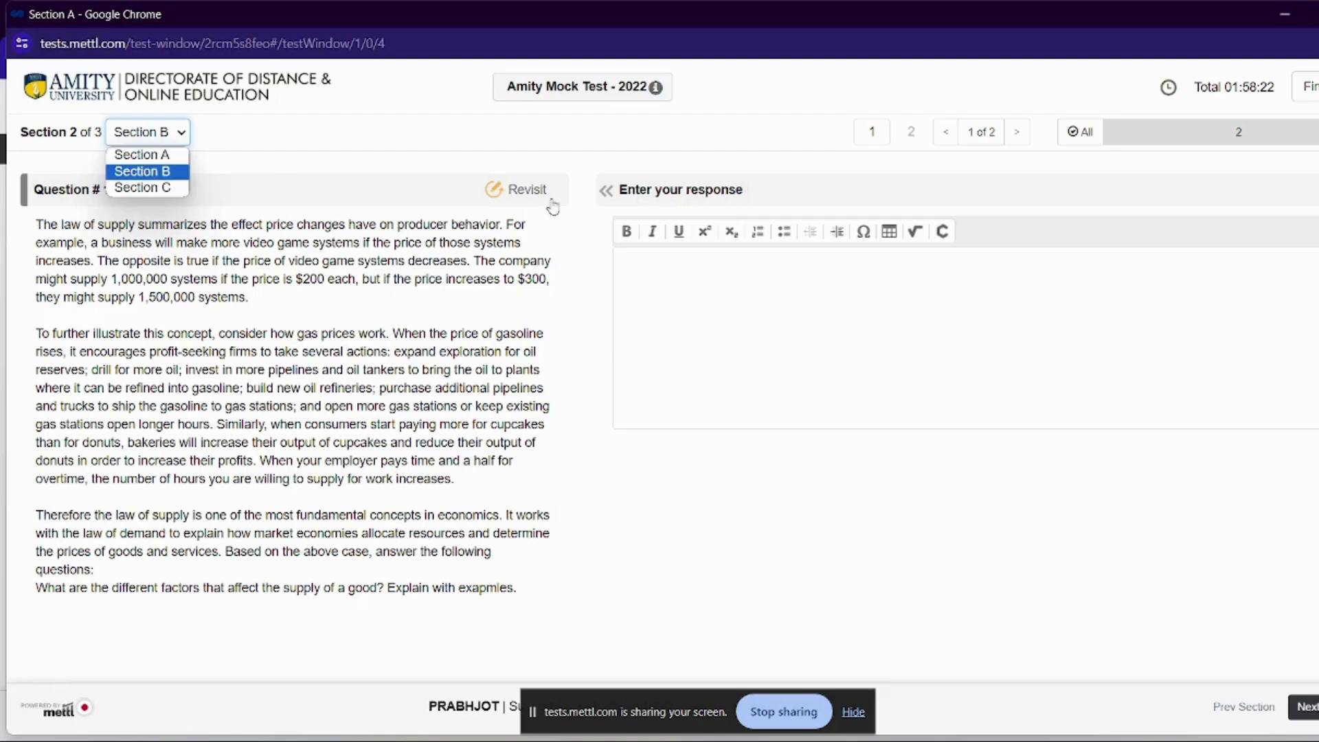
Type the placeholder line 'gfgjhgjdhwdvnwbvuyeihqbaNSV,FEIYQGEVQ HGJGJDHASDHA' in Section B's response box and start a new line
click(326, 360)
click(1088, 147)
click(1088, 146)
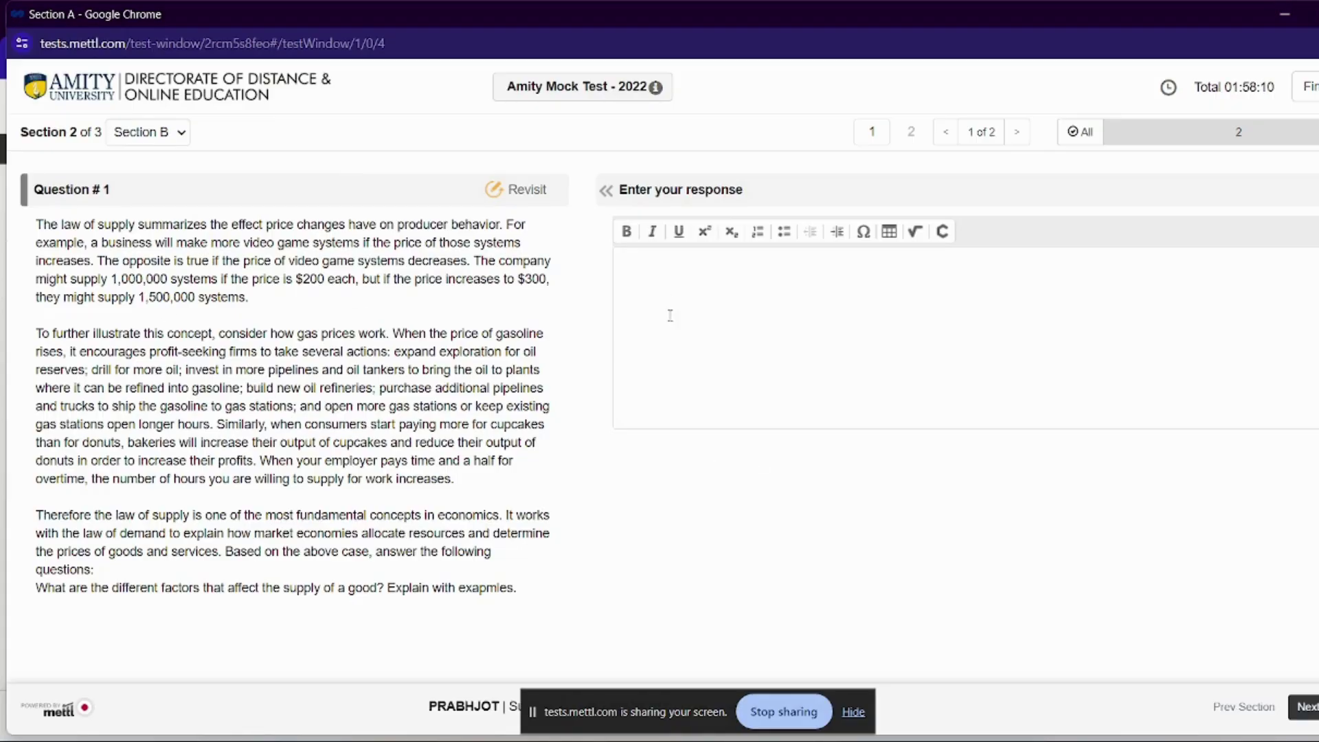
text(gfgjhgjdhwdvnwbvuyeihqbaNSV,FEIYQGEVQ )
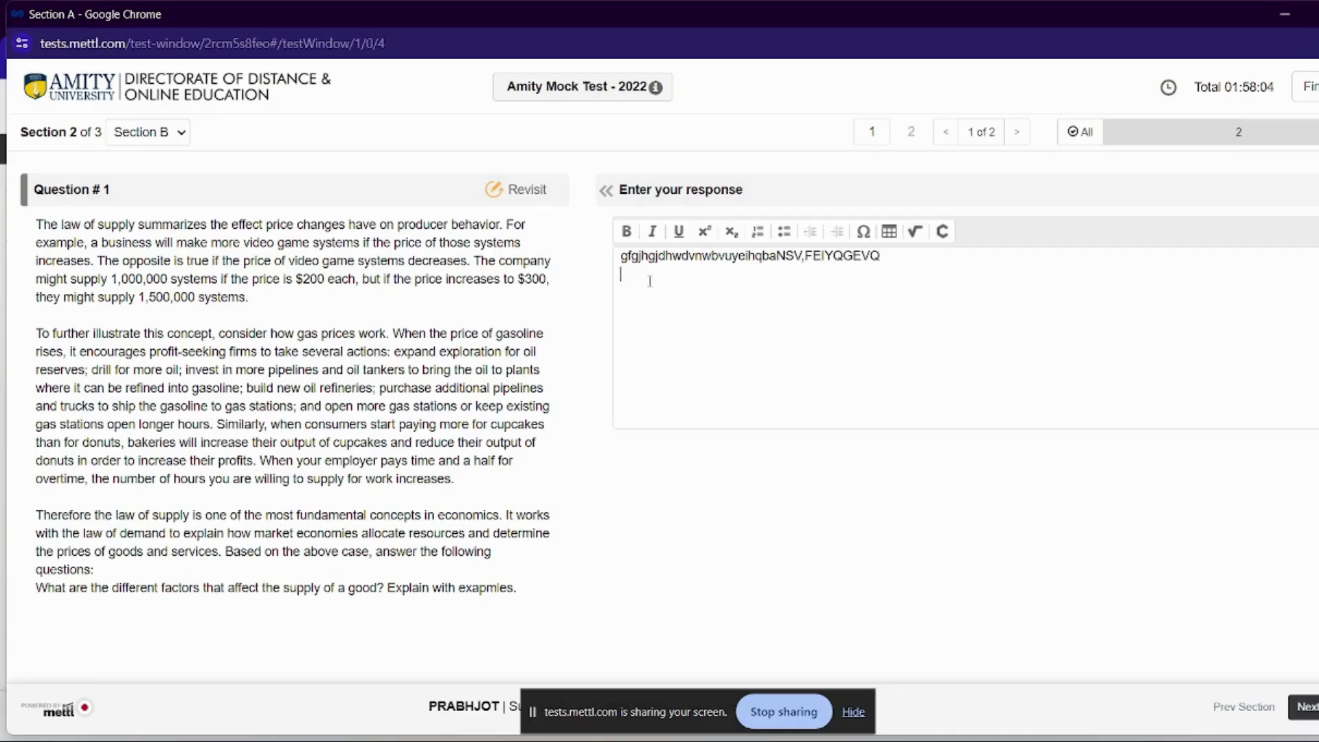
text(HGJGJDHASDHA)
key(Return)
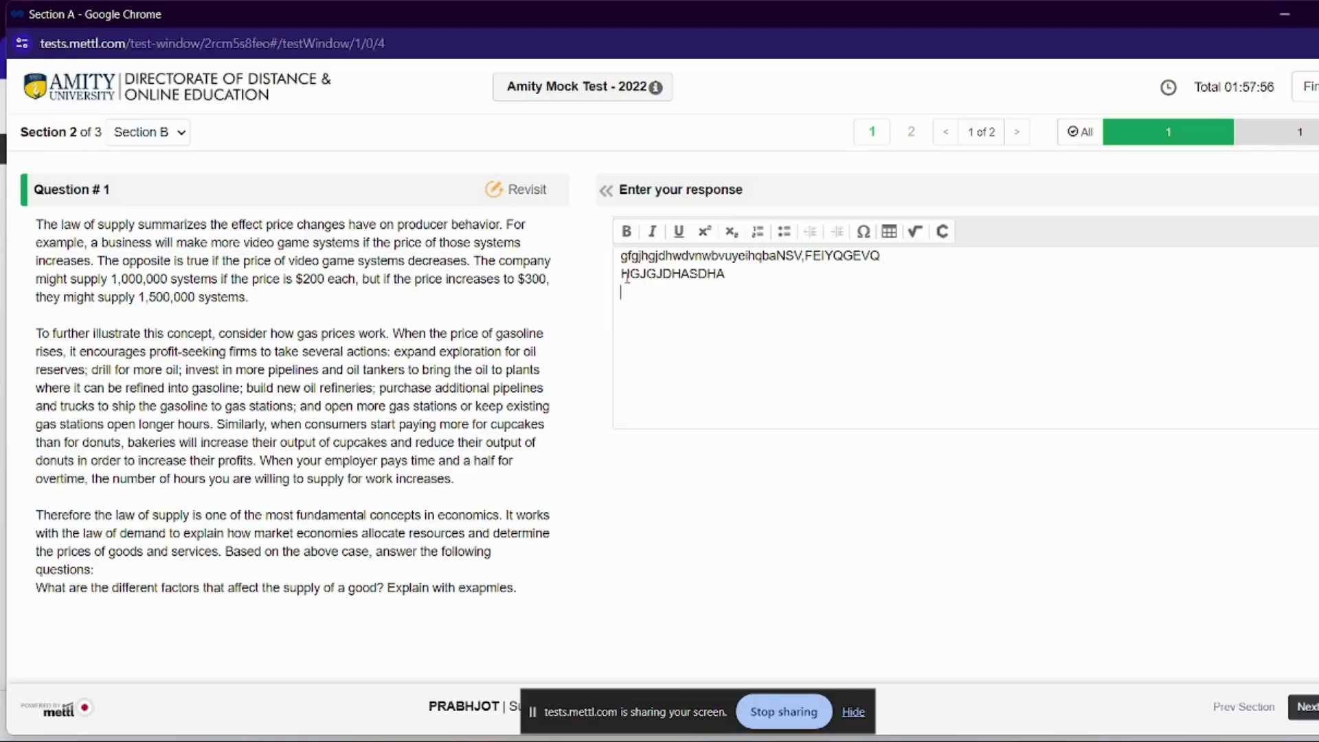
Bold 'HGJGJDHA' on line two, make line one's first word superscript, and number line one
drag(690, 277, 621, 274)
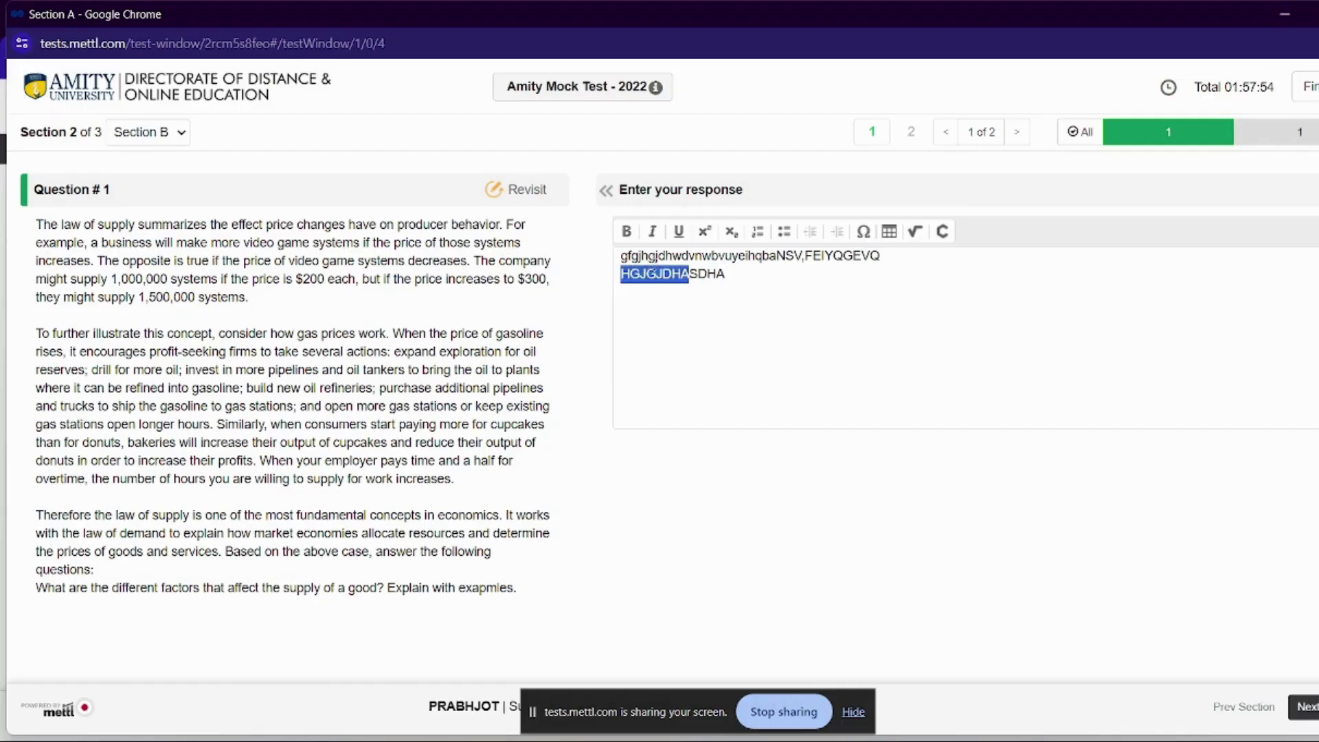
click(627, 237)
click(728, 302)
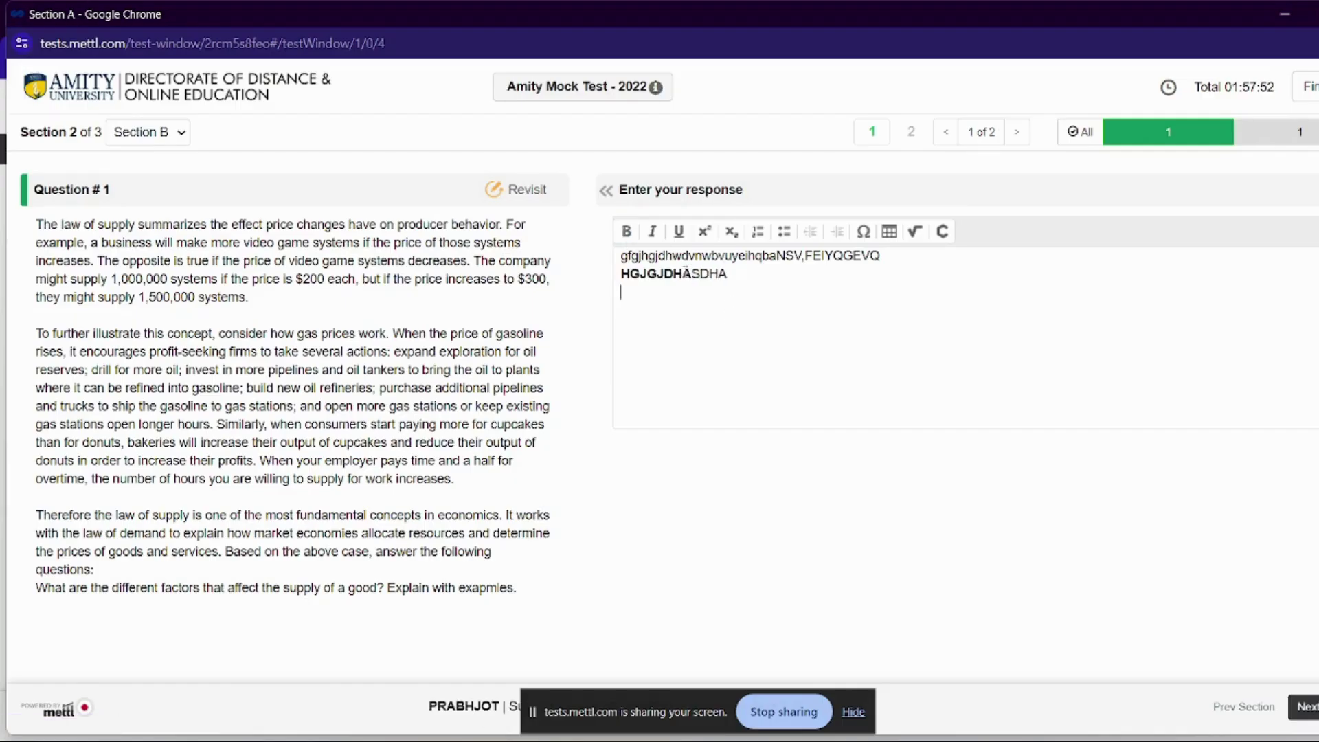
double_click(714, 256)
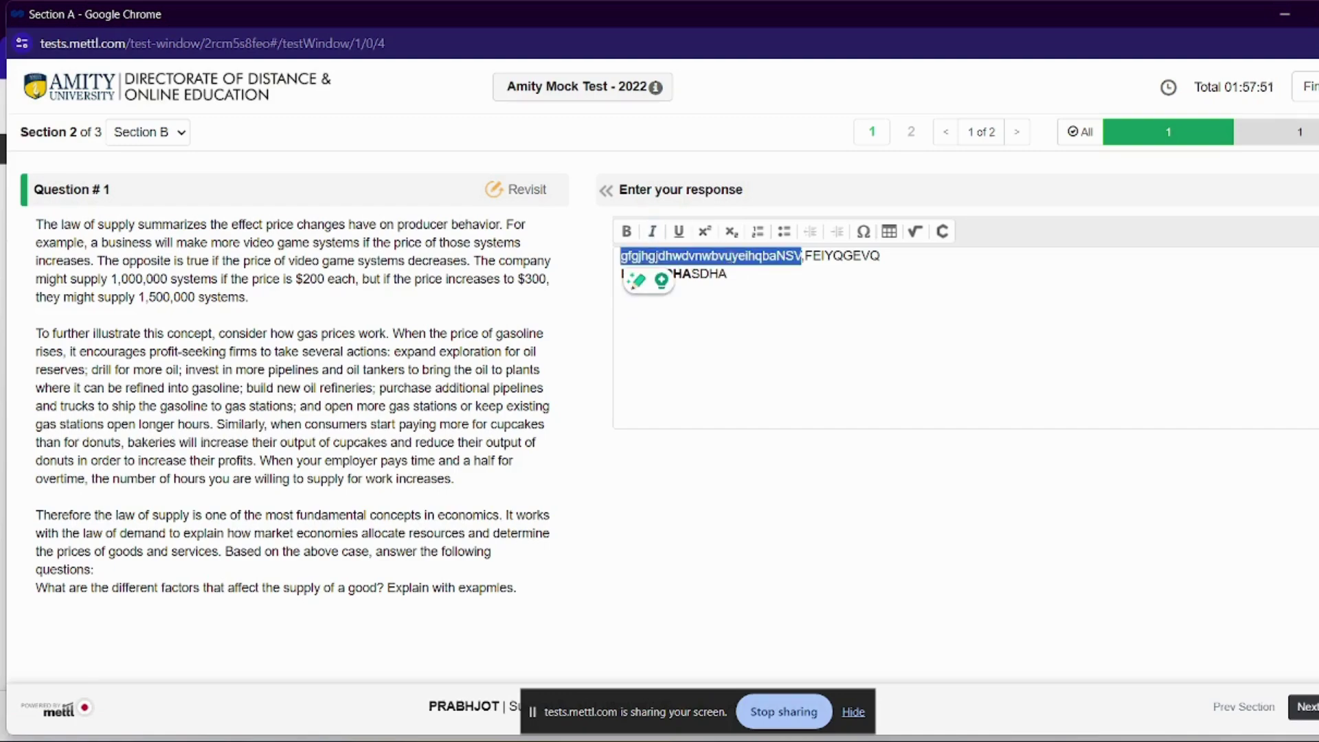
click(705, 231)
click(730, 233)
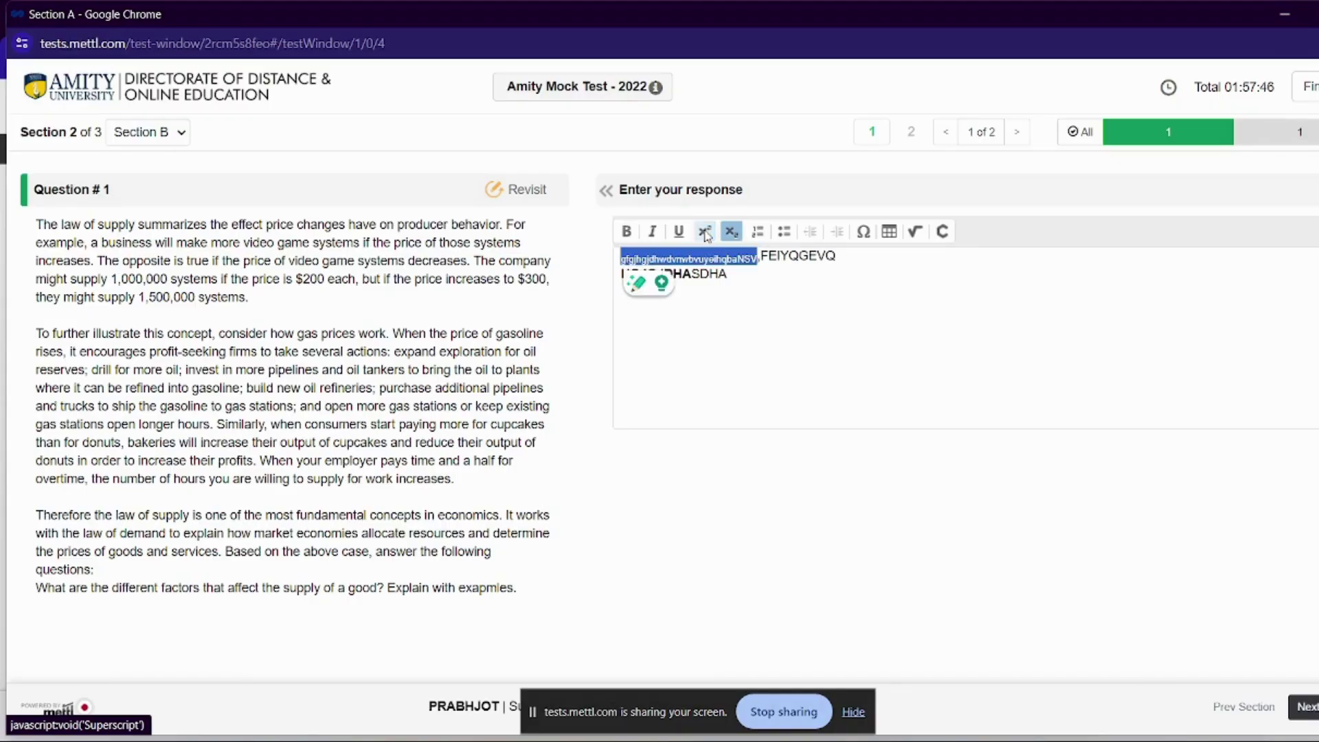
click(705, 234)
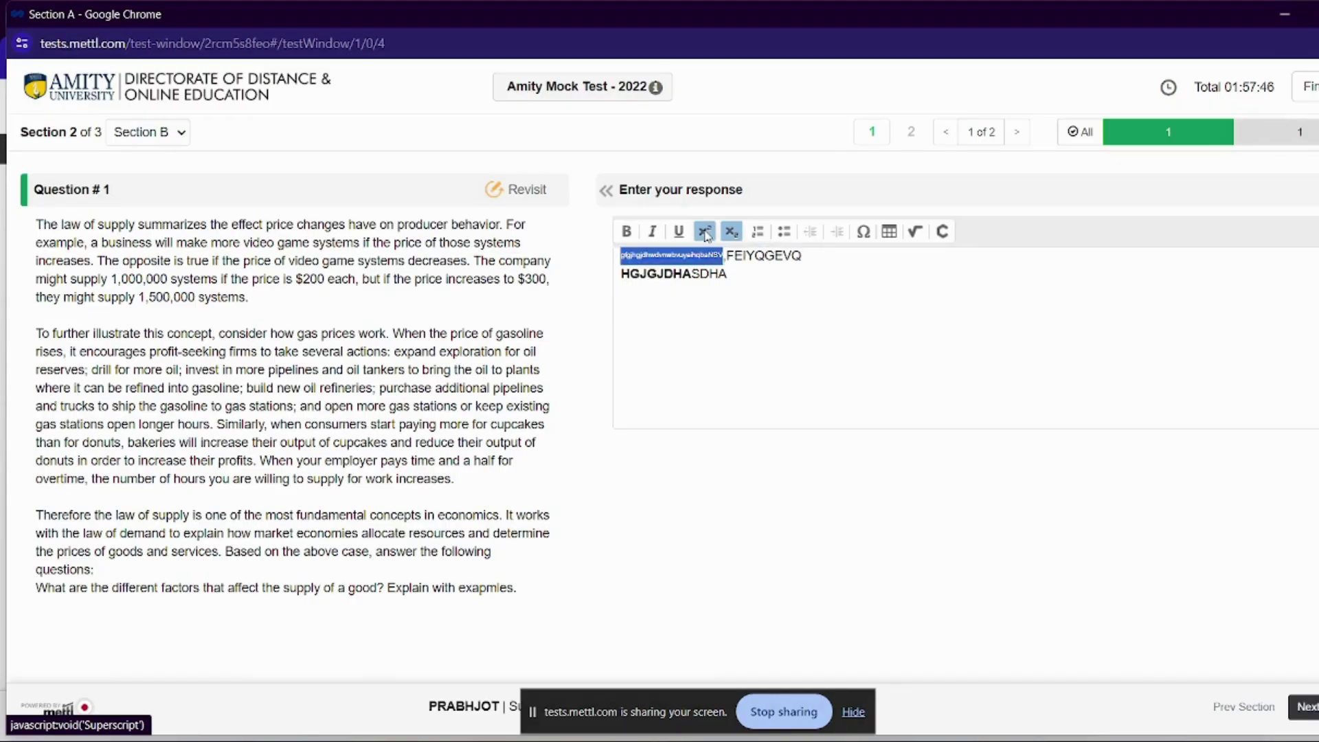
click(758, 232)
Add bulleted lines 'HGHMSHDSNBN', 'GHHFHCA' and 'HGJHZ JBJBCX' at the end of the answer
click(684, 320)
key(Return)
text(HGHMSHDS)
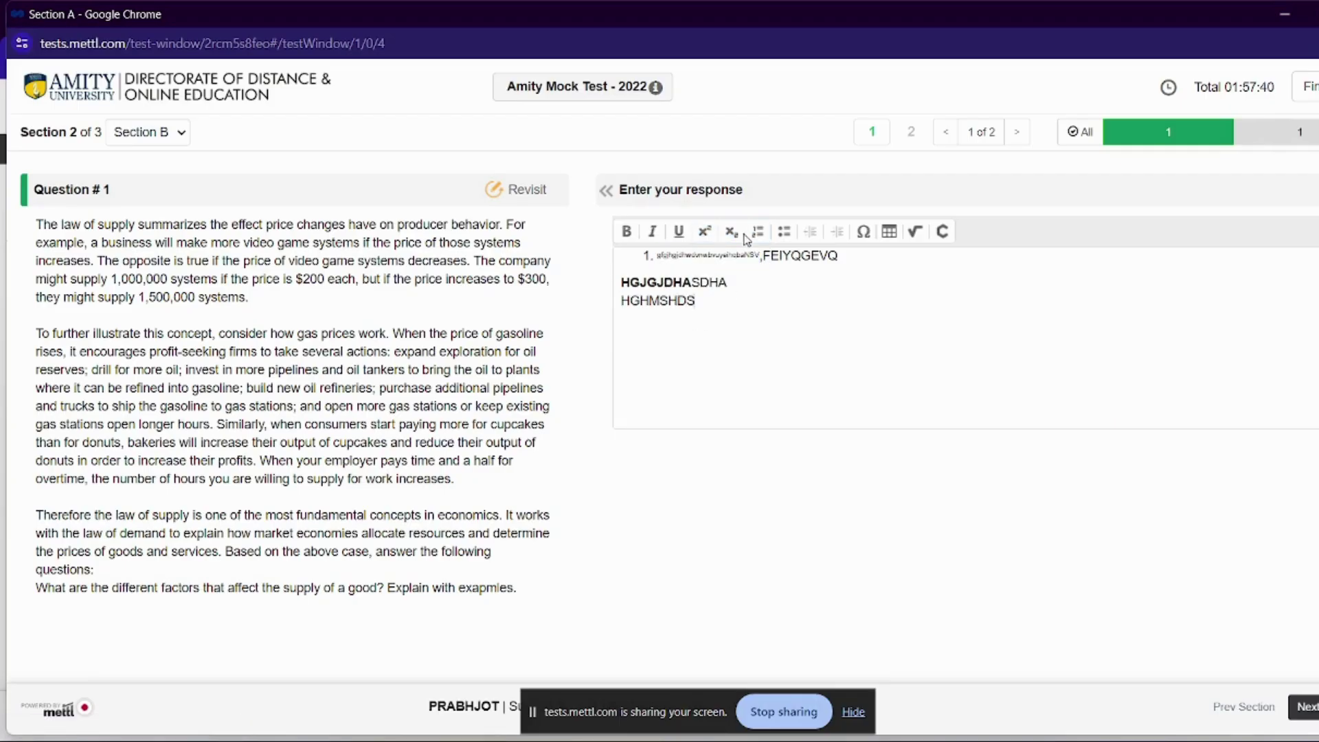
click(758, 232)
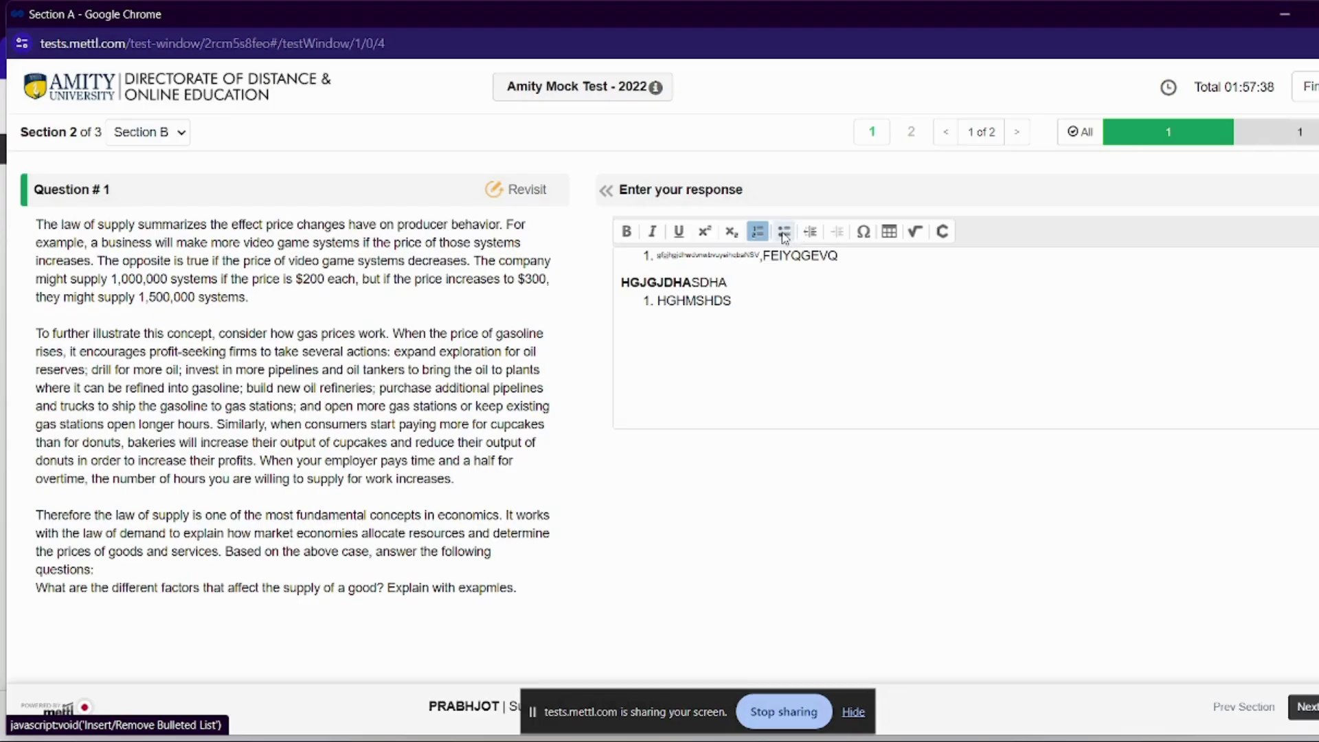
click(781, 237)
text(NBN)
key(Return)
text(GHHFHCA)
key(Return)
text(HGJHZ )
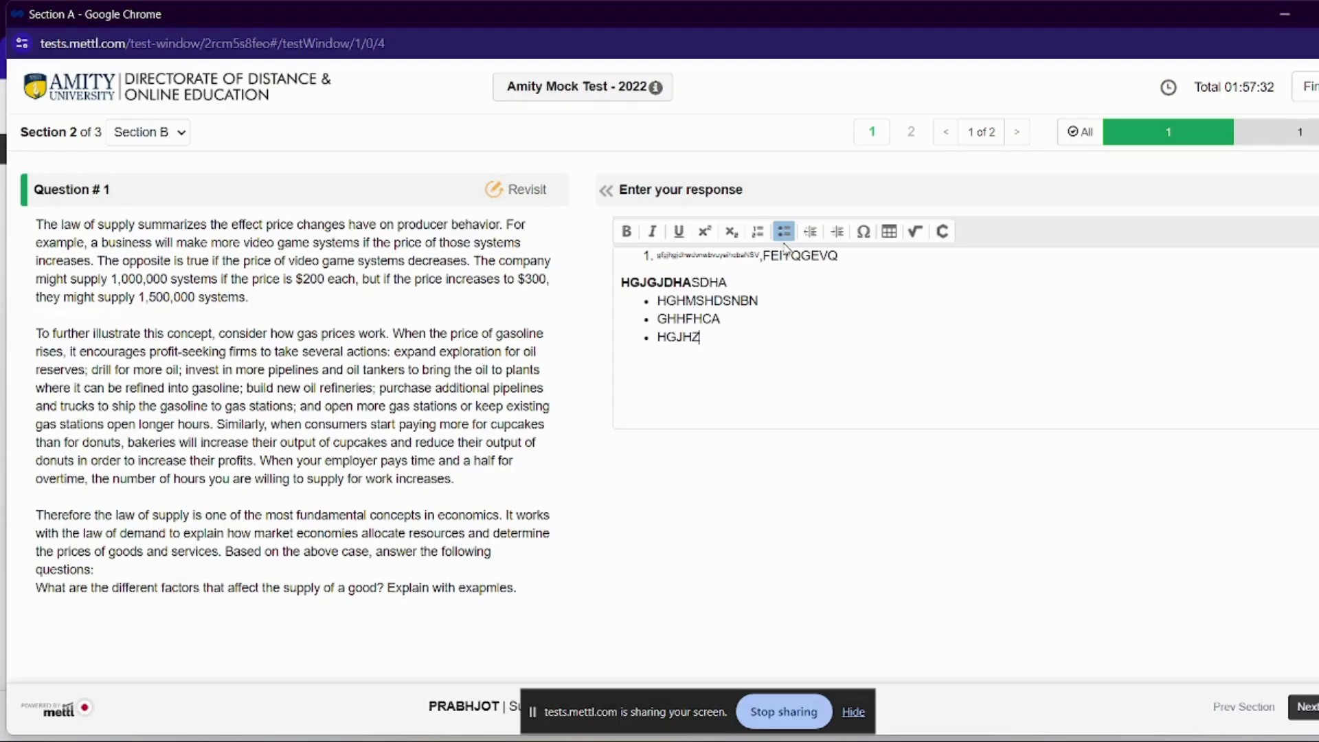
text(JBJBCX)
Remove the bullet from the 'HGJHZ JBJBCX' line, then open and cancel the Ω special characters picker
click(784, 231)
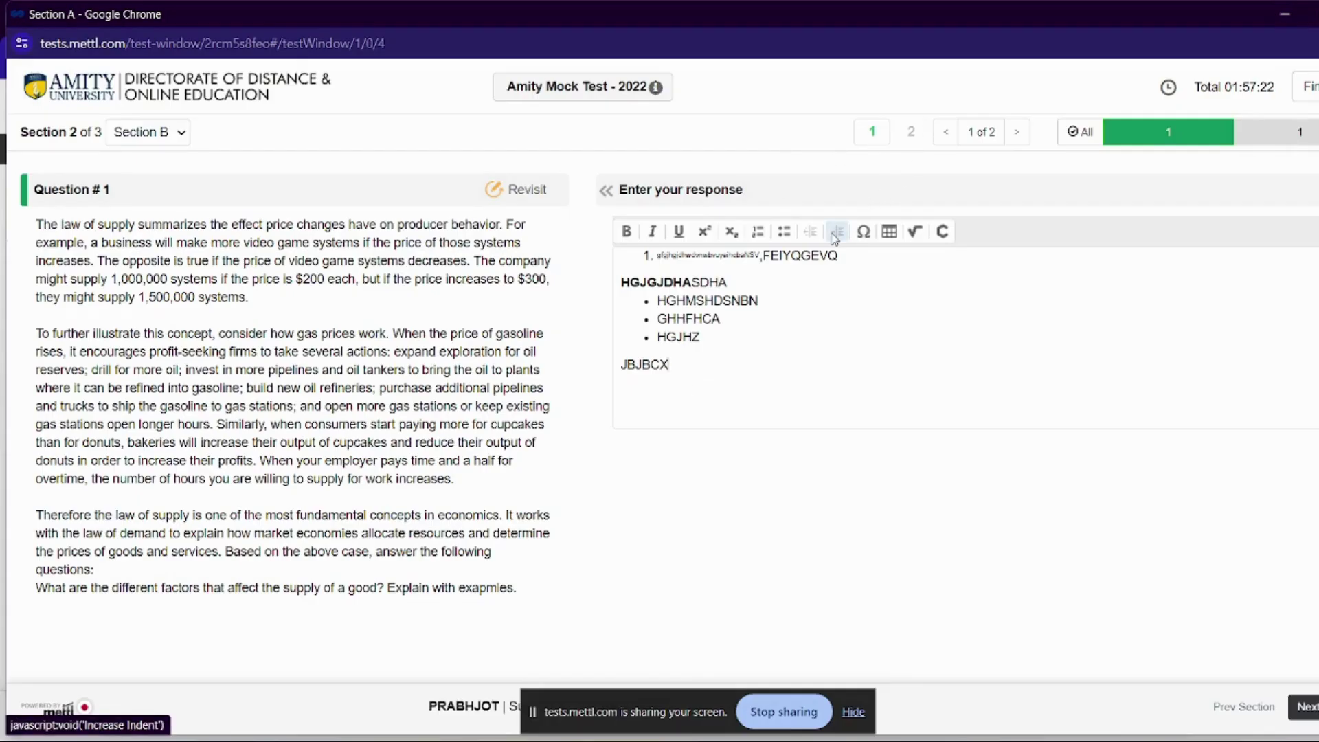
click(784, 231)
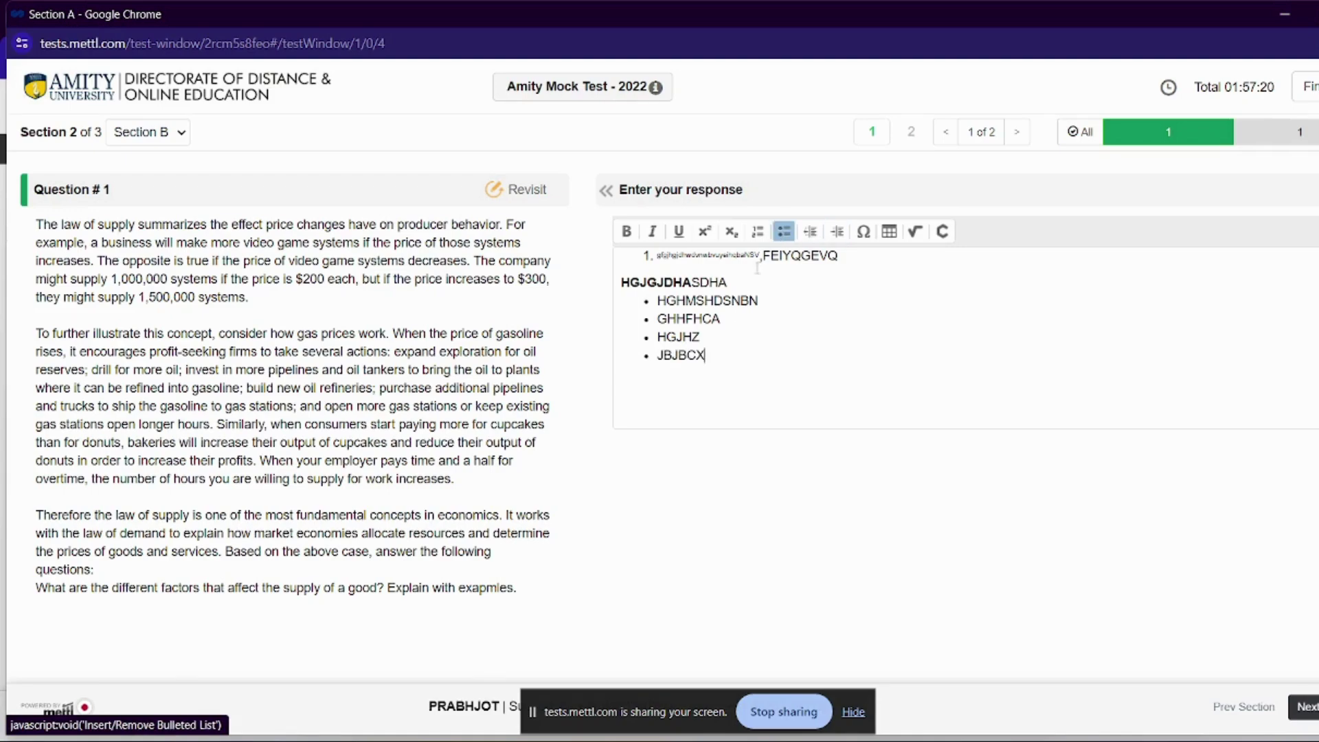
click(785, 237)
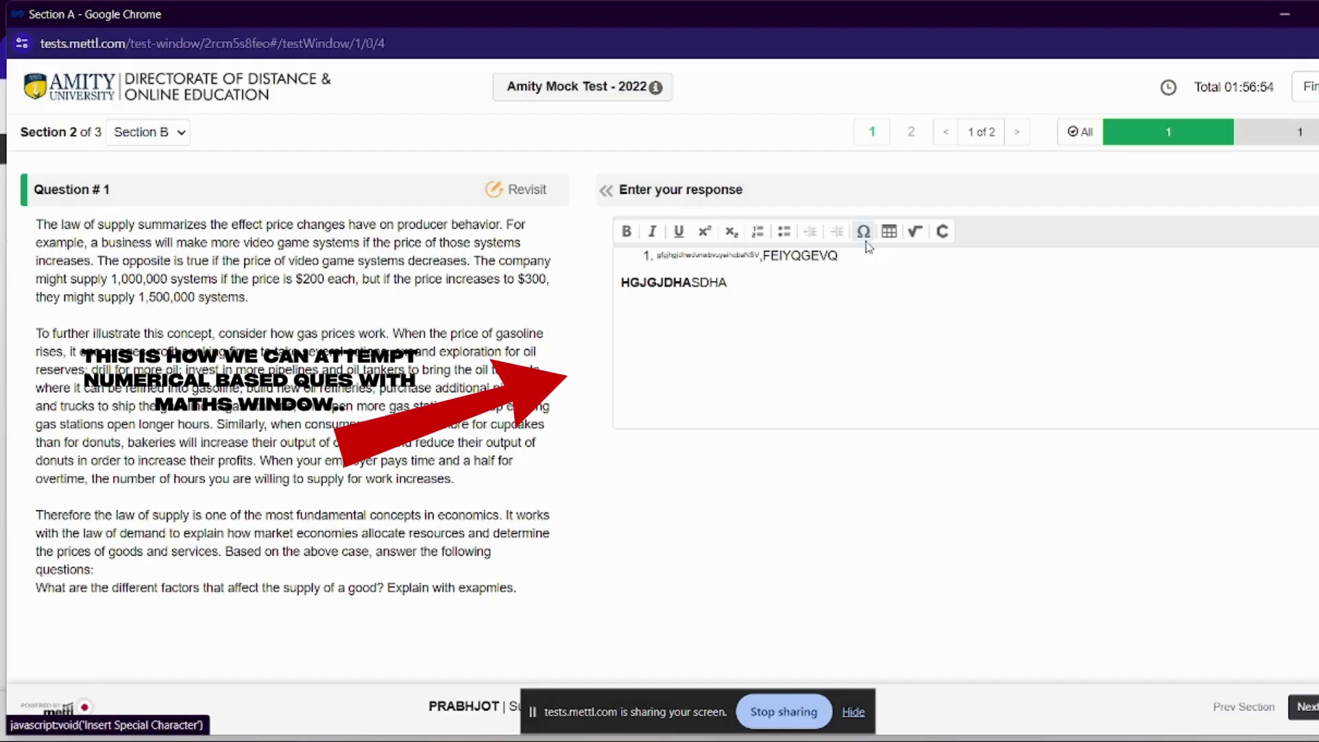
click(863, 231)
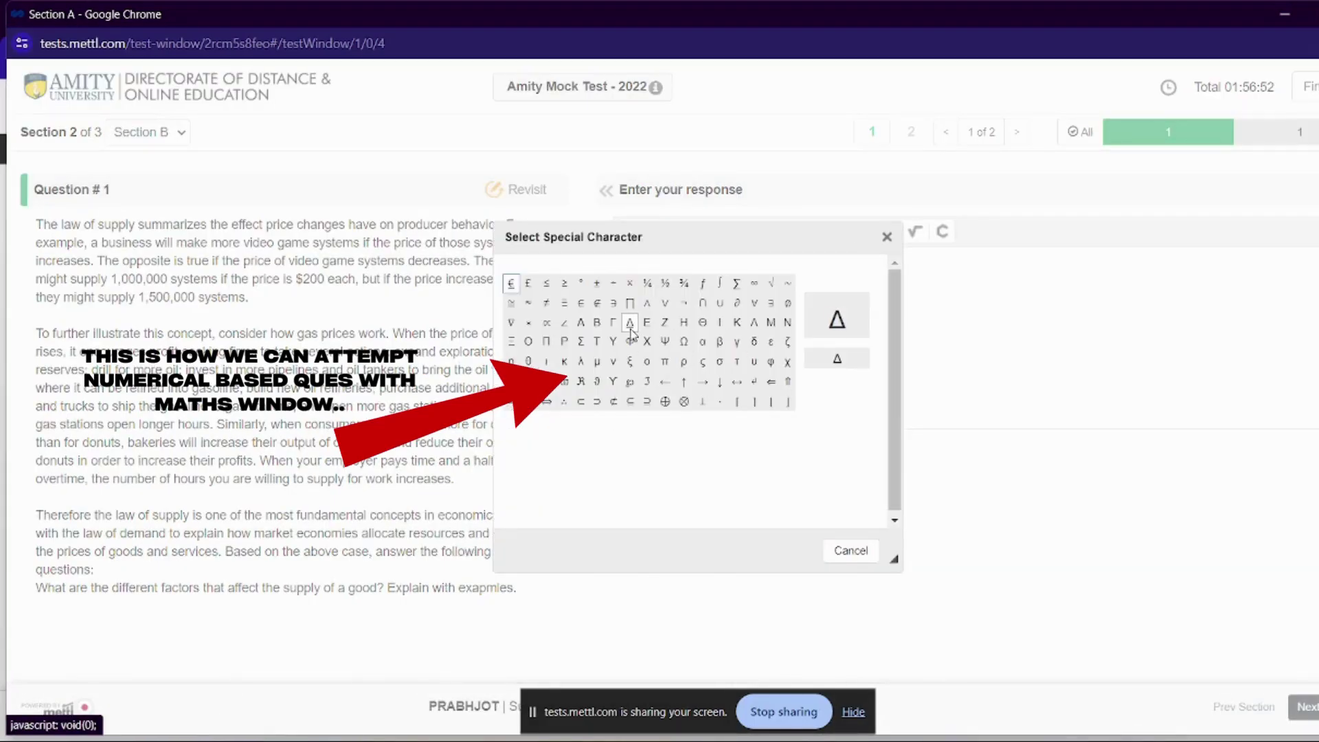
click(852, 552)
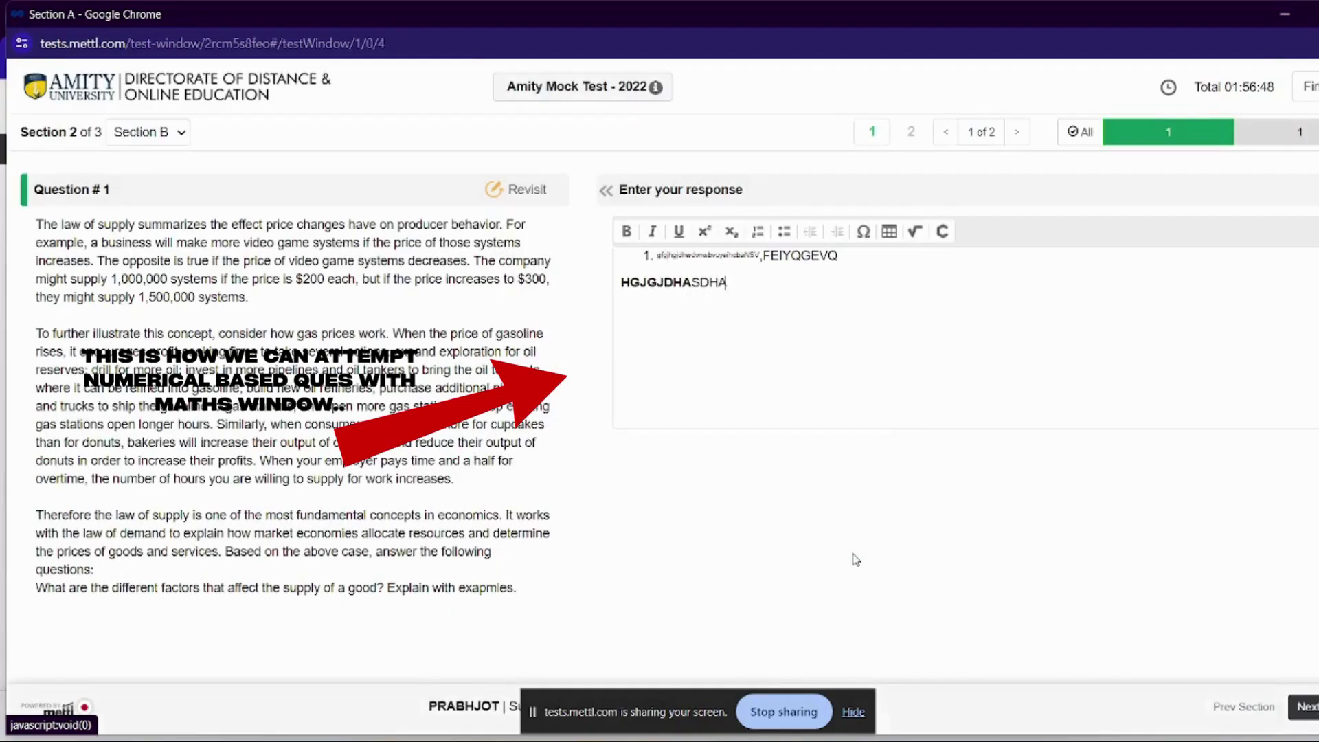
Insert a MathType equation showing the square root of the fraction 2/525 into the answer
click(916, 231)
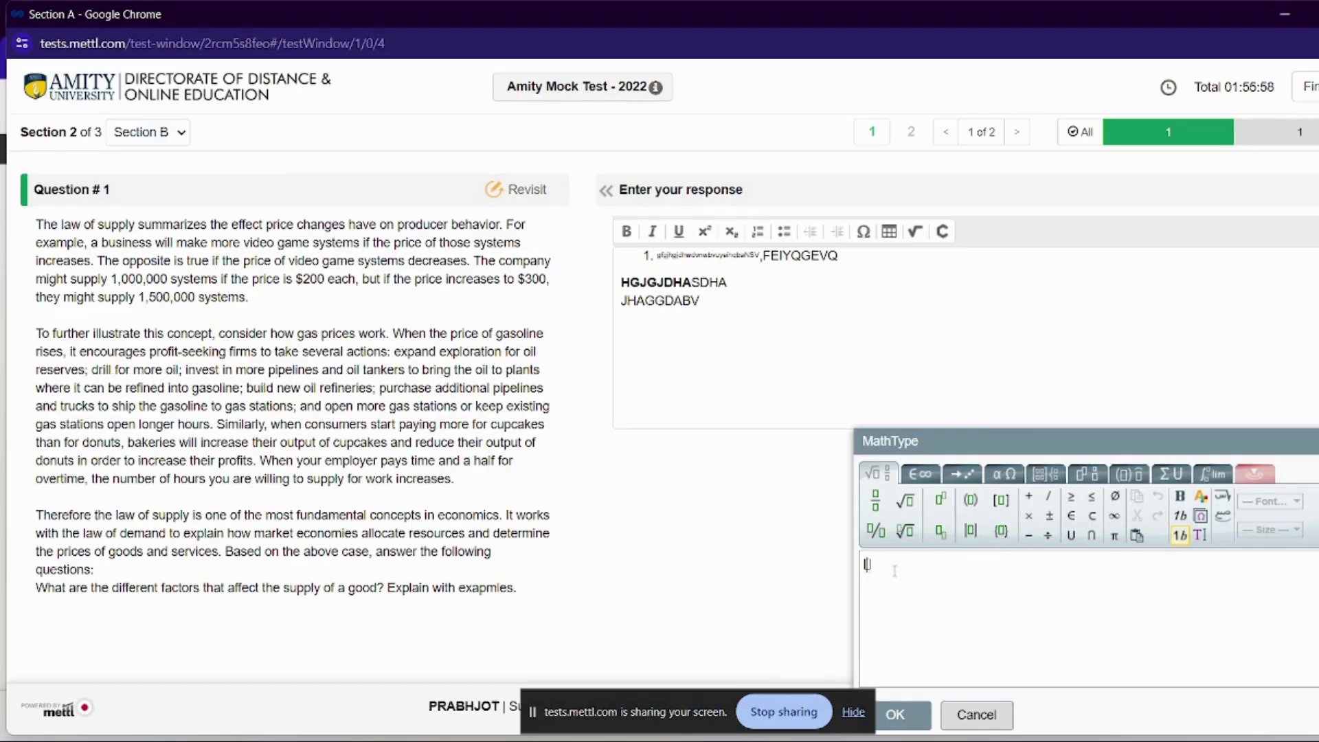
click(909, 505)
click(942, 506)
click(888, 511)
text(2 525)
click(902, 715)
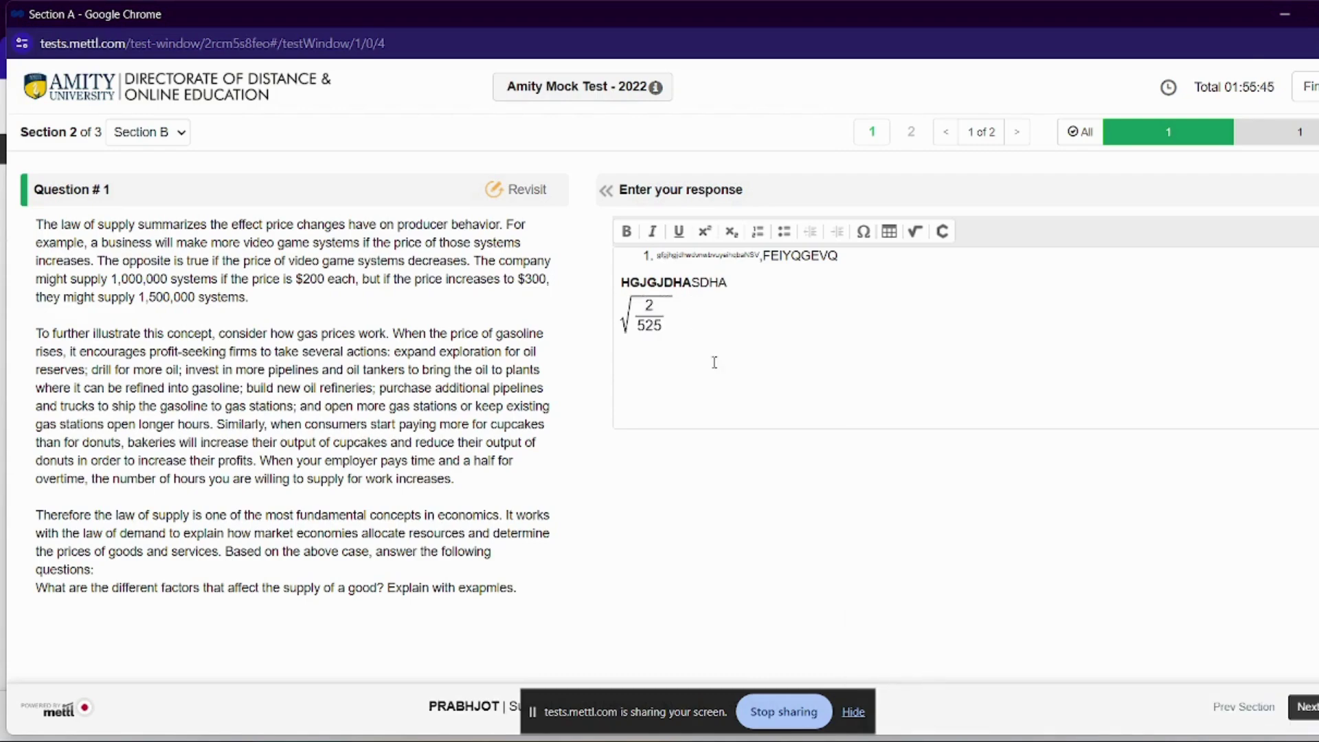
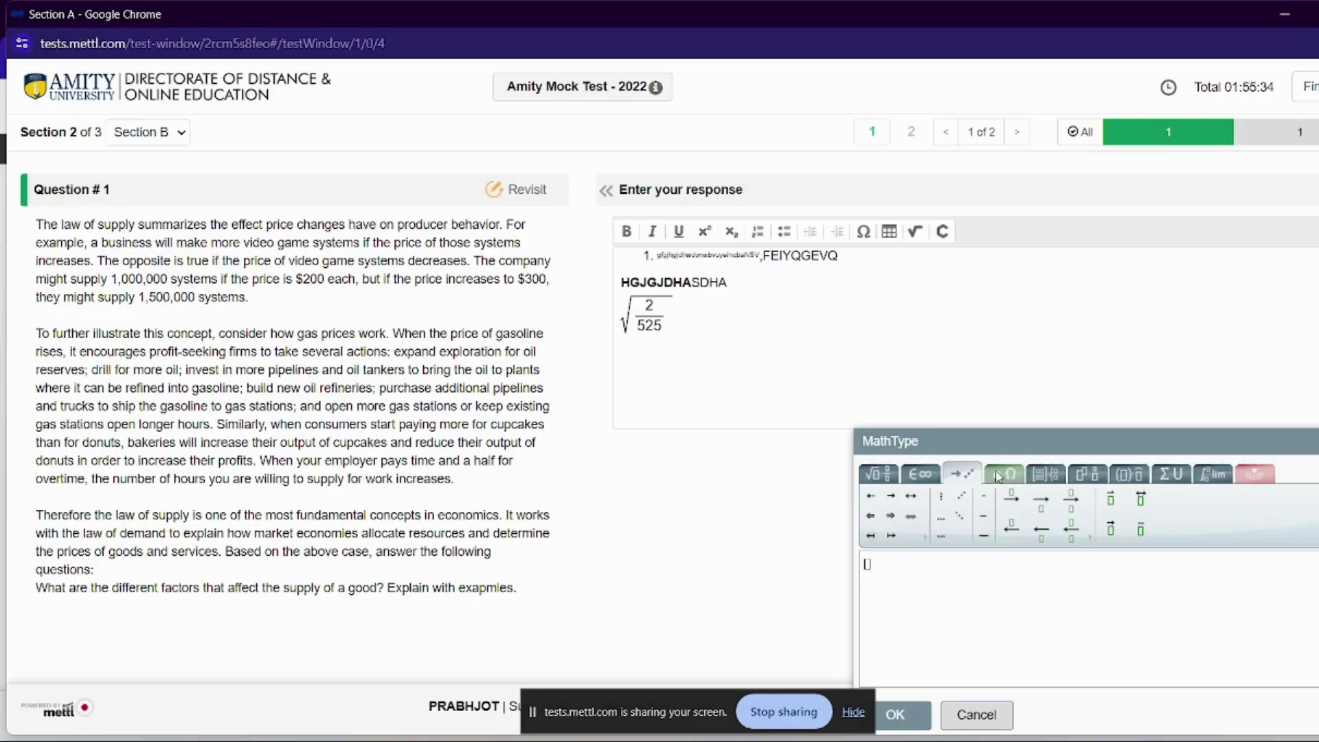
Browse the MathType palette's Greek, matrix, fraction, bracket, sum and calculus template groups
click(1004, 474)
click(1043, 475)
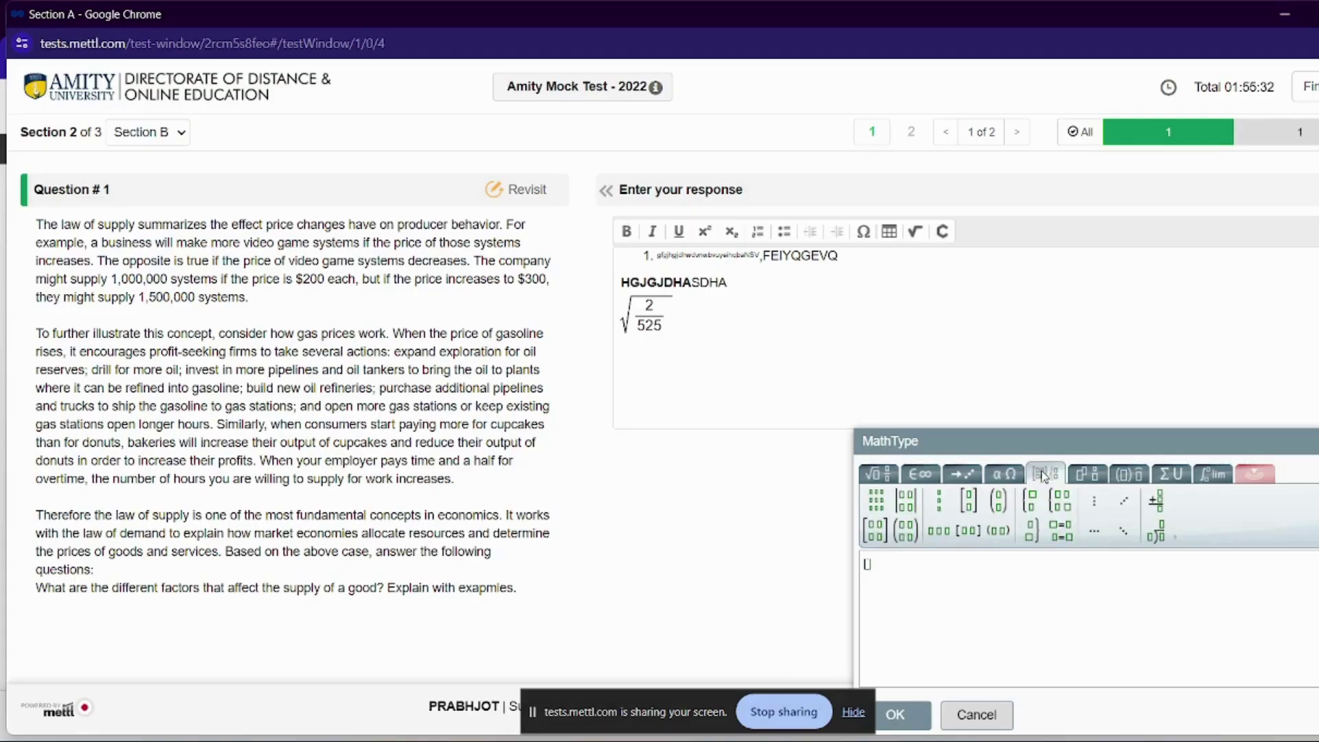
click(1093, 474)
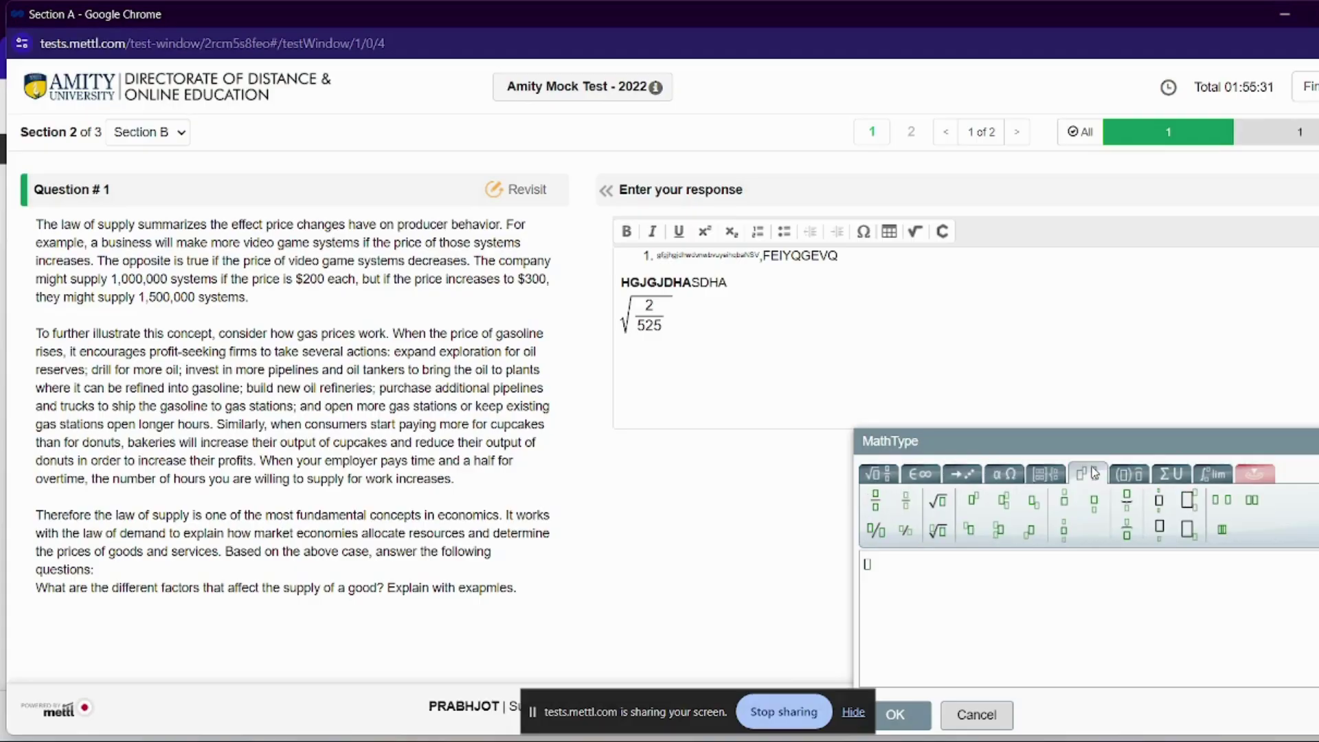
click(1128, 474)
click(1163, 474)
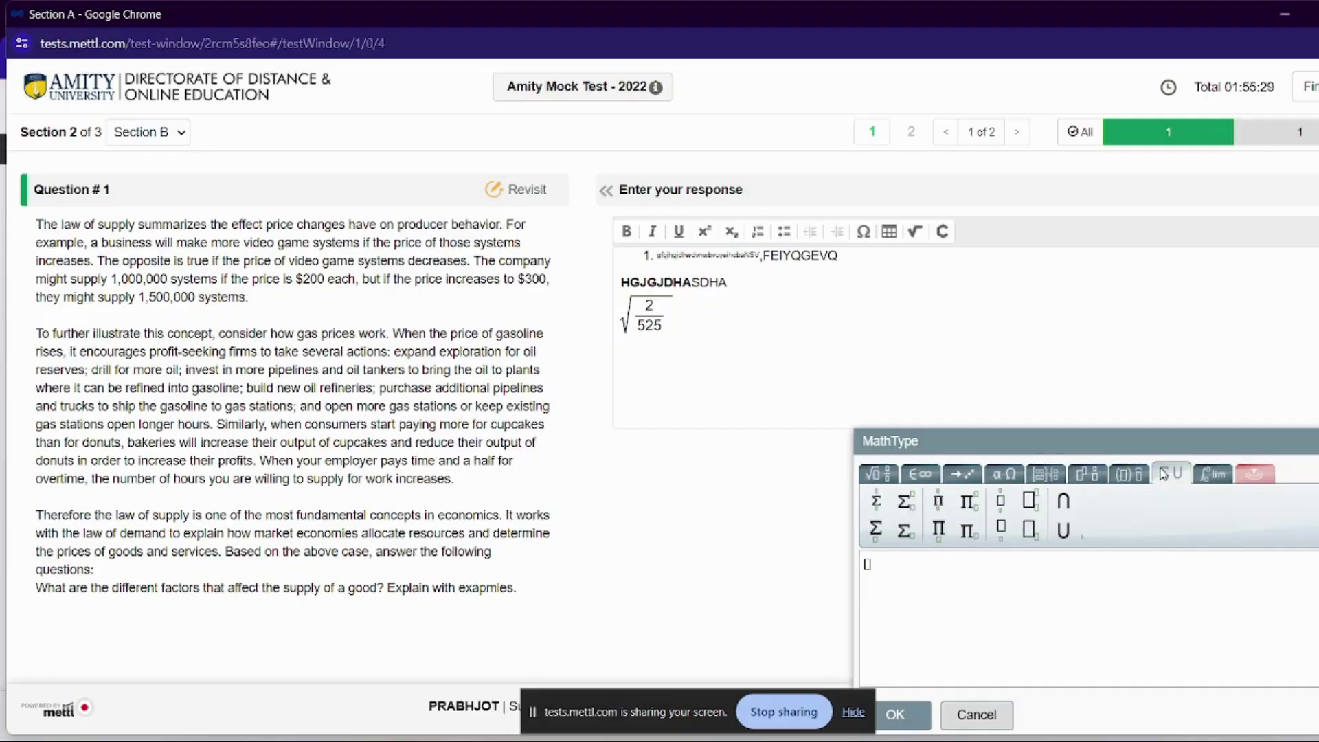
click(1212, 474)
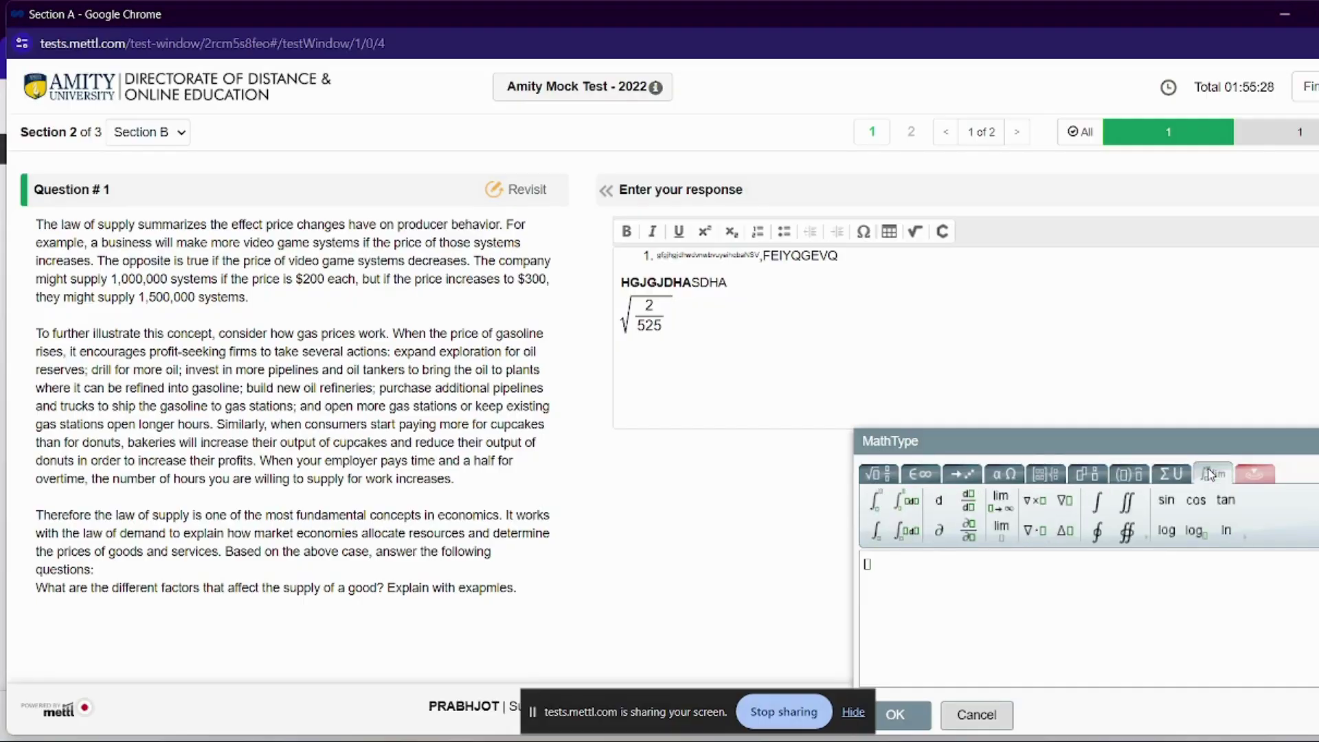
click(1249, 474)
click(1198, 480)
click(1171, 475)
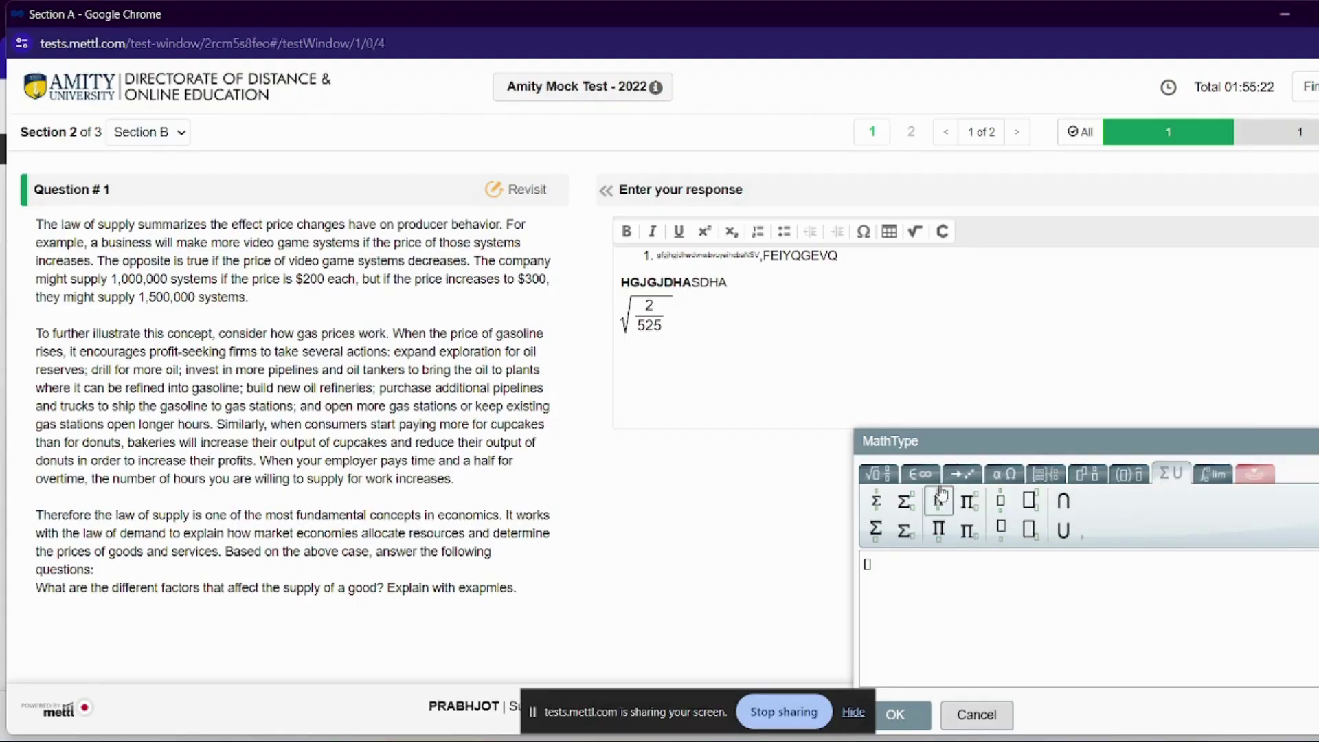
From the Arrows palette, insert ← followed by ⇐ ⇐ ⇐ into the answer
click(888, 479)
click(923, 481)
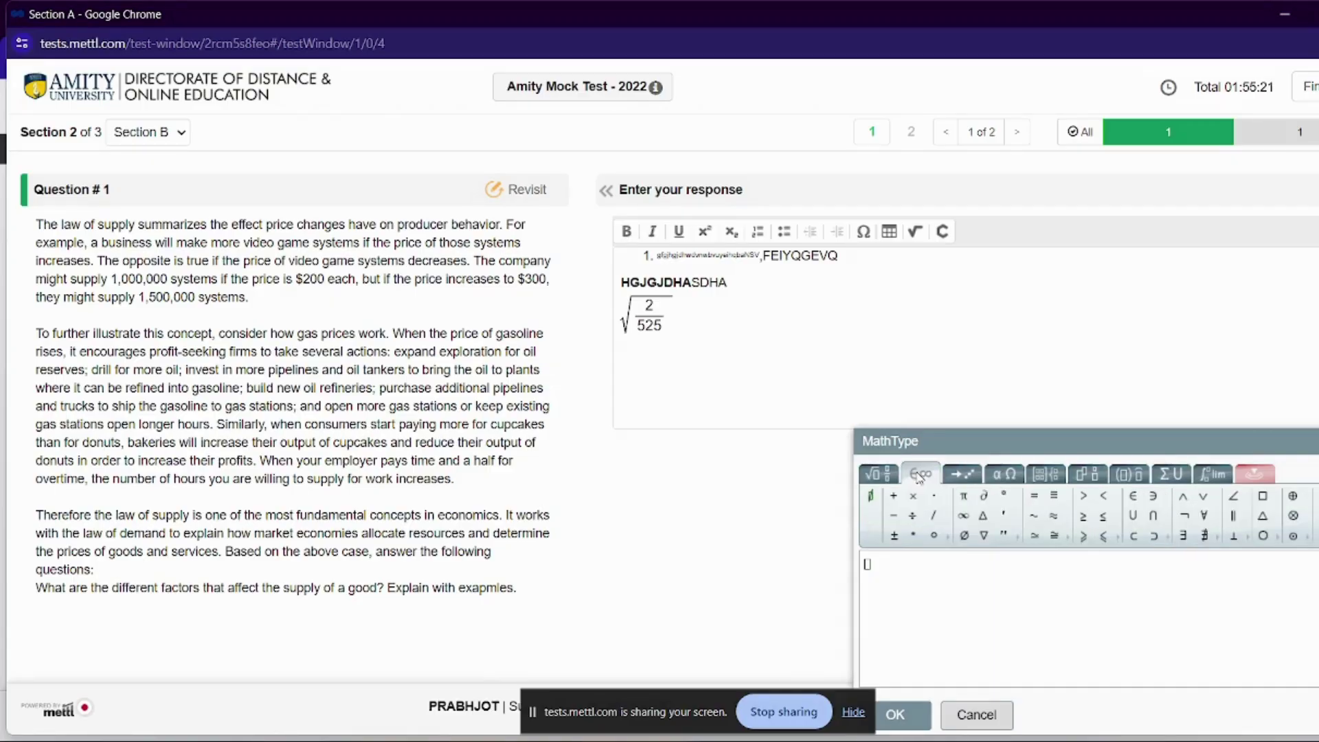
click(972, 479)
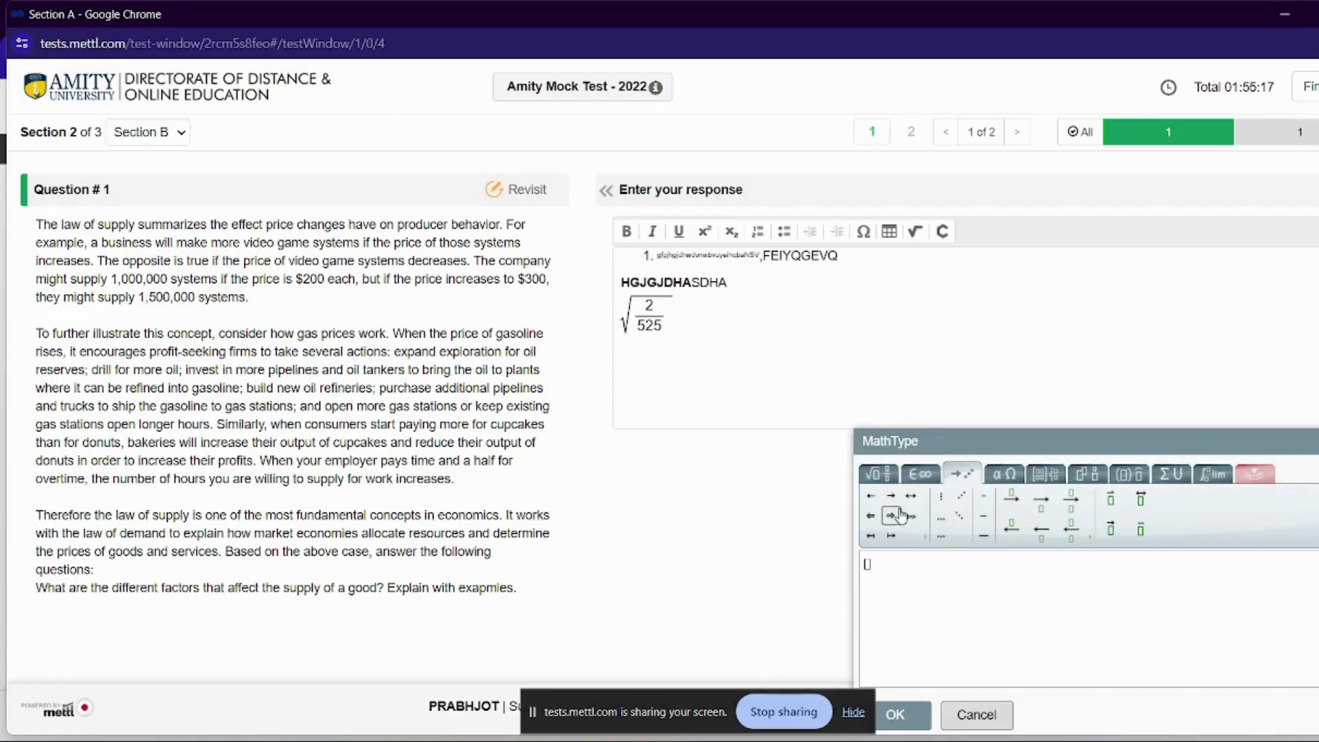
click(870, 496)
click(871, 516)
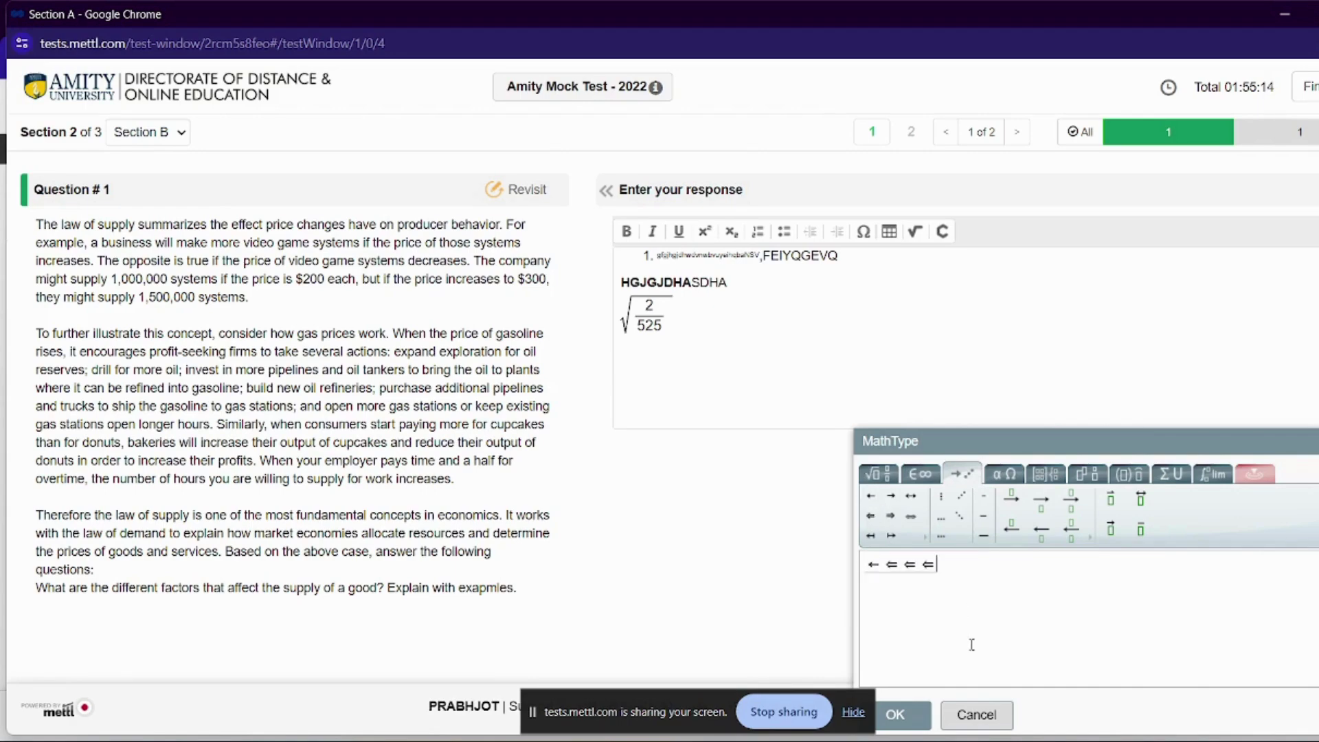
click(895, 717)
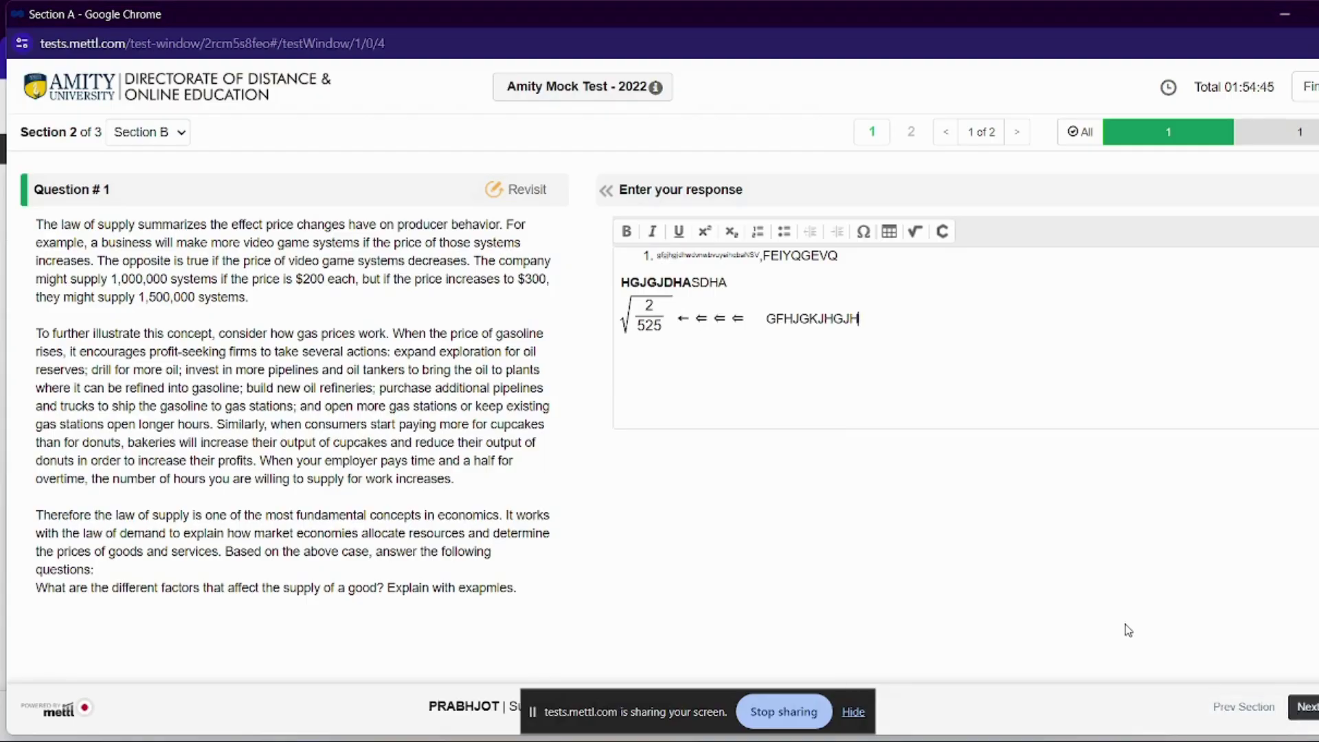
Insert a ChemType product Π template with limits, then select lines 2–3 for Table Properties
click(943, 232)
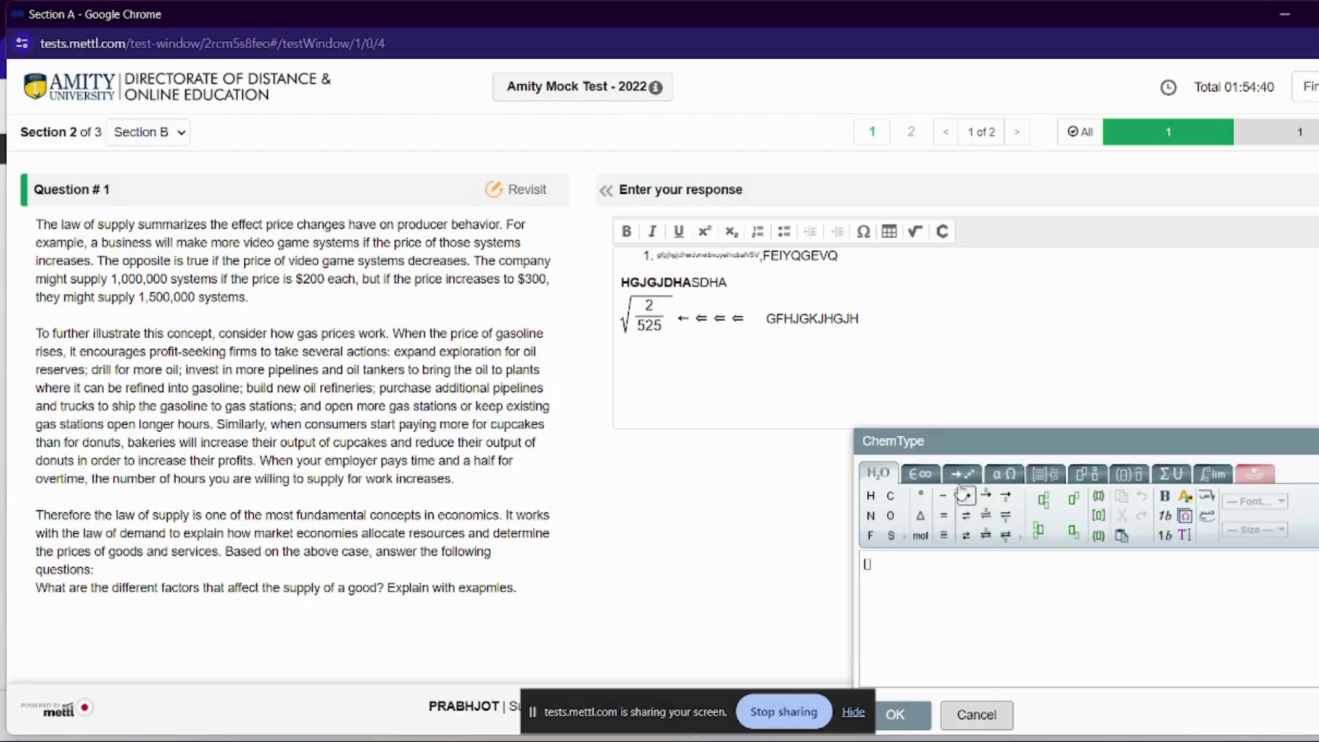
click(1077, 475)
click(1130, 473)
click(1171, 474)
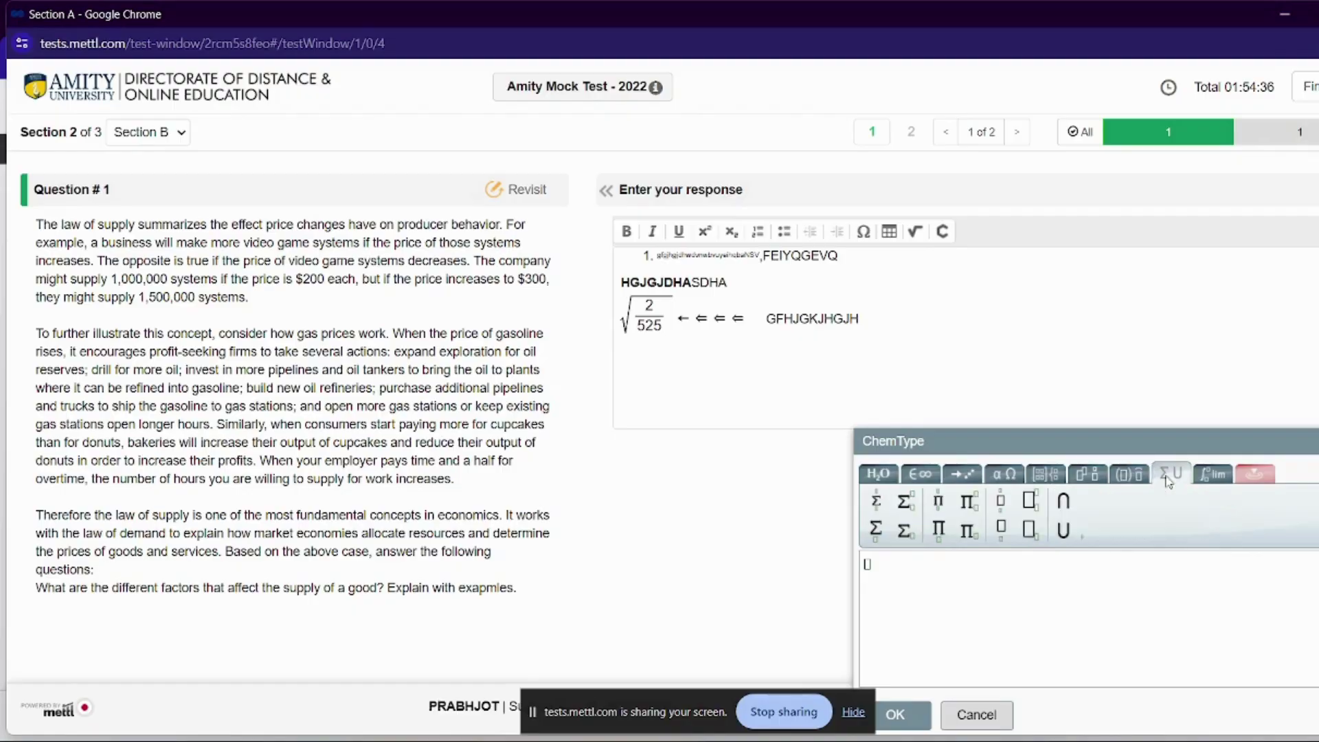
click(939, 500)
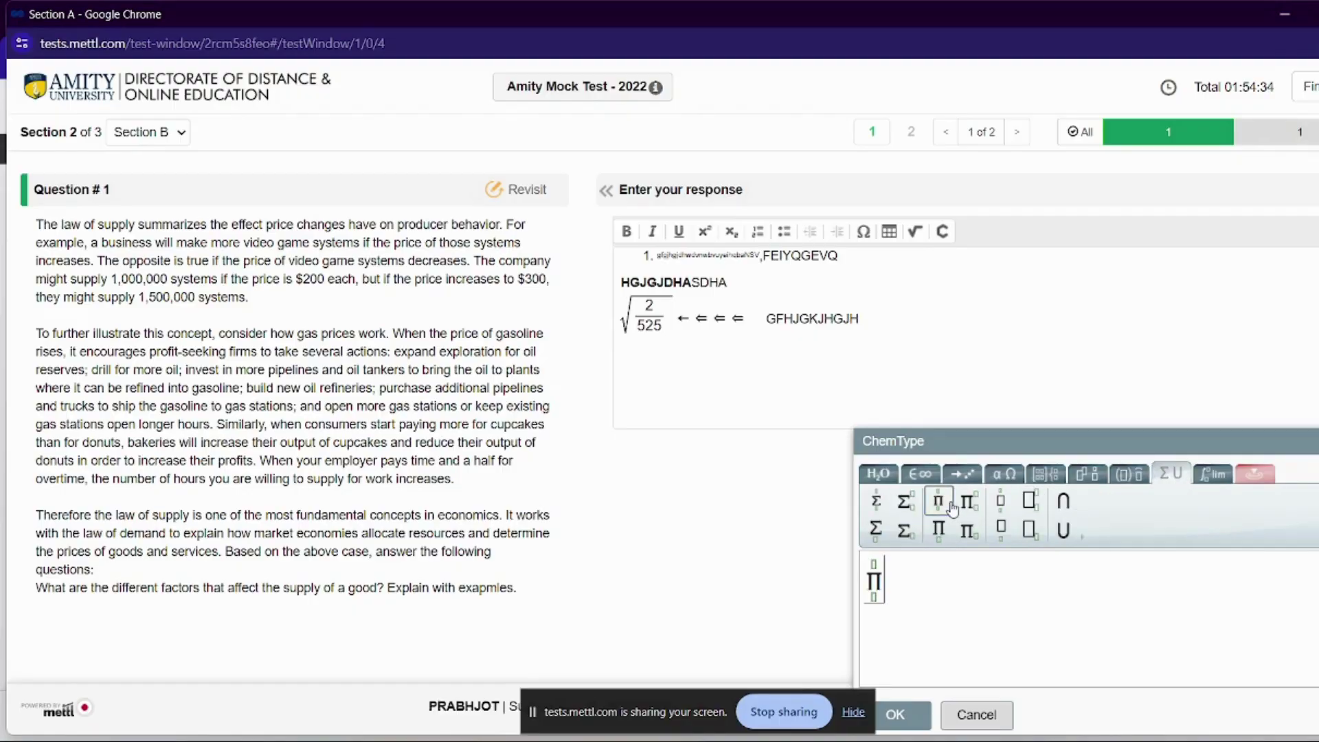
click(895, 716)
drag(889, 344, 622, 278)
click(889, 231)
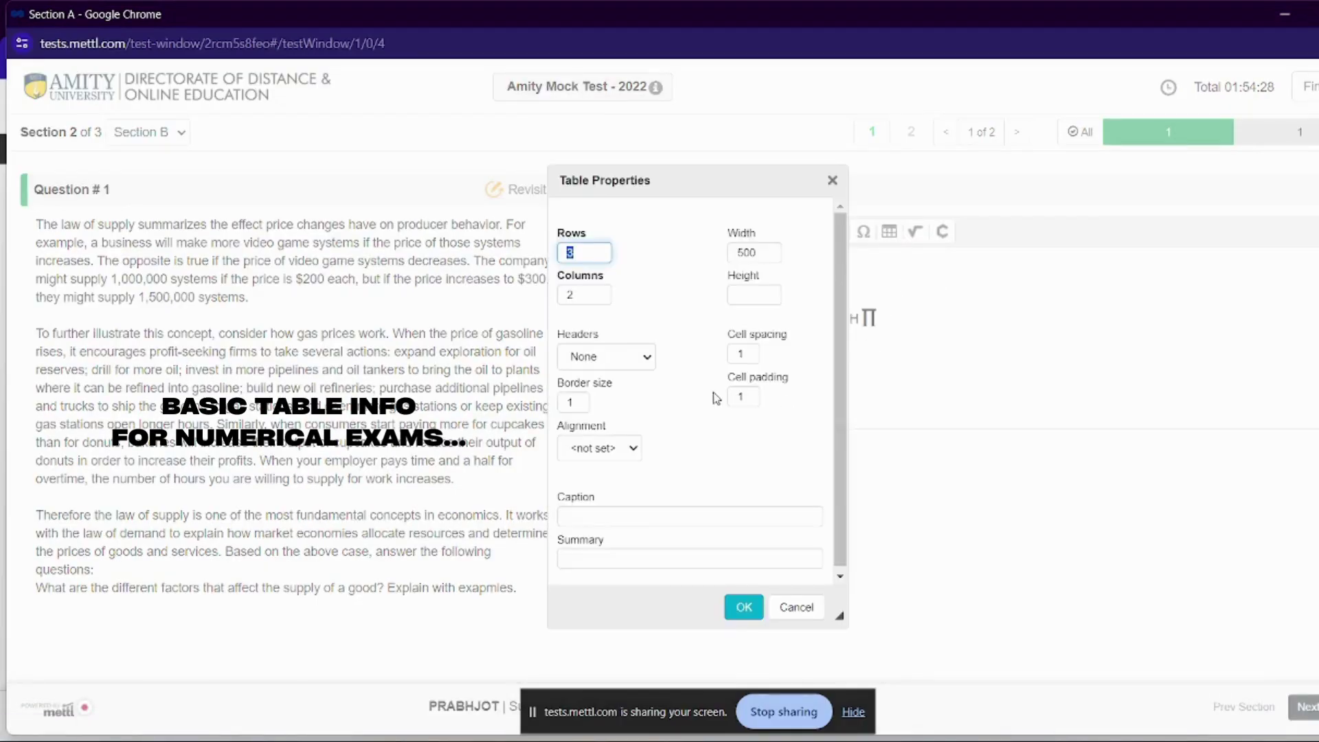
Cancel Table Properties, then open the Special Character chart and close it unused
click(795, 608)
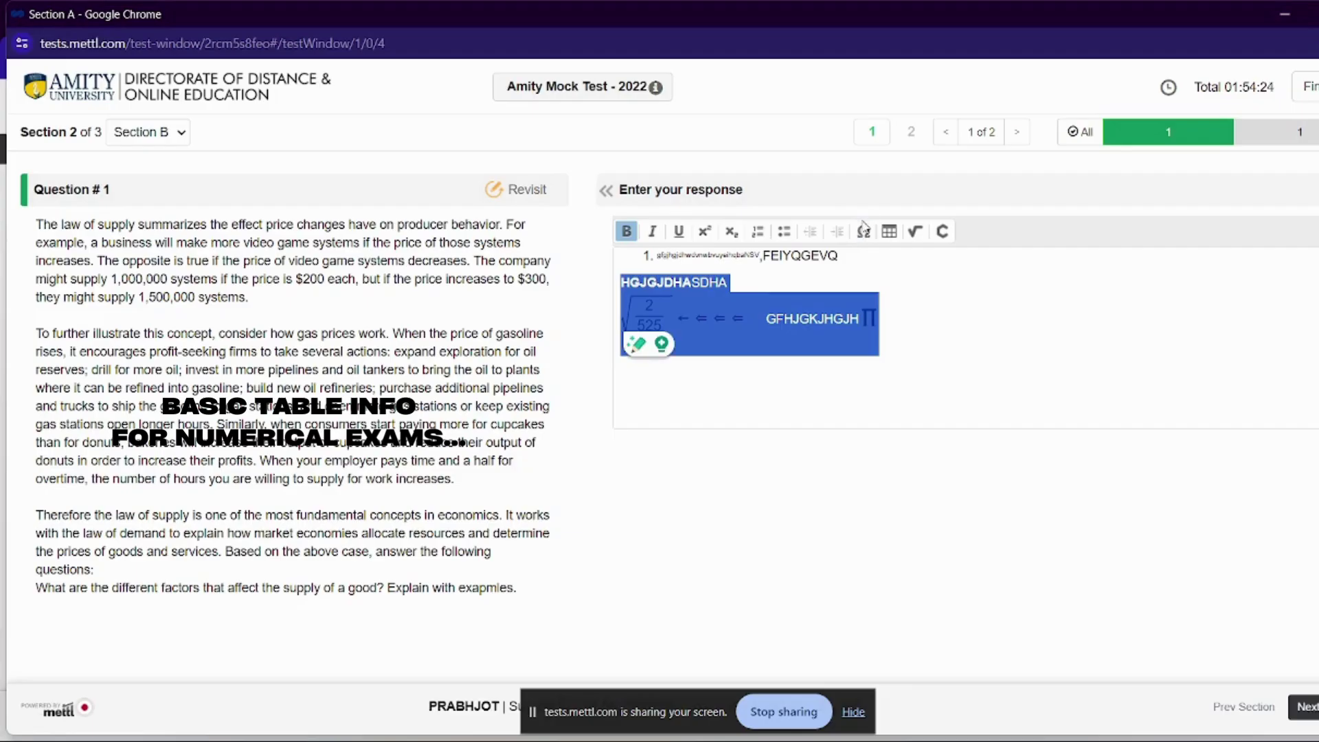
click(863, 232)
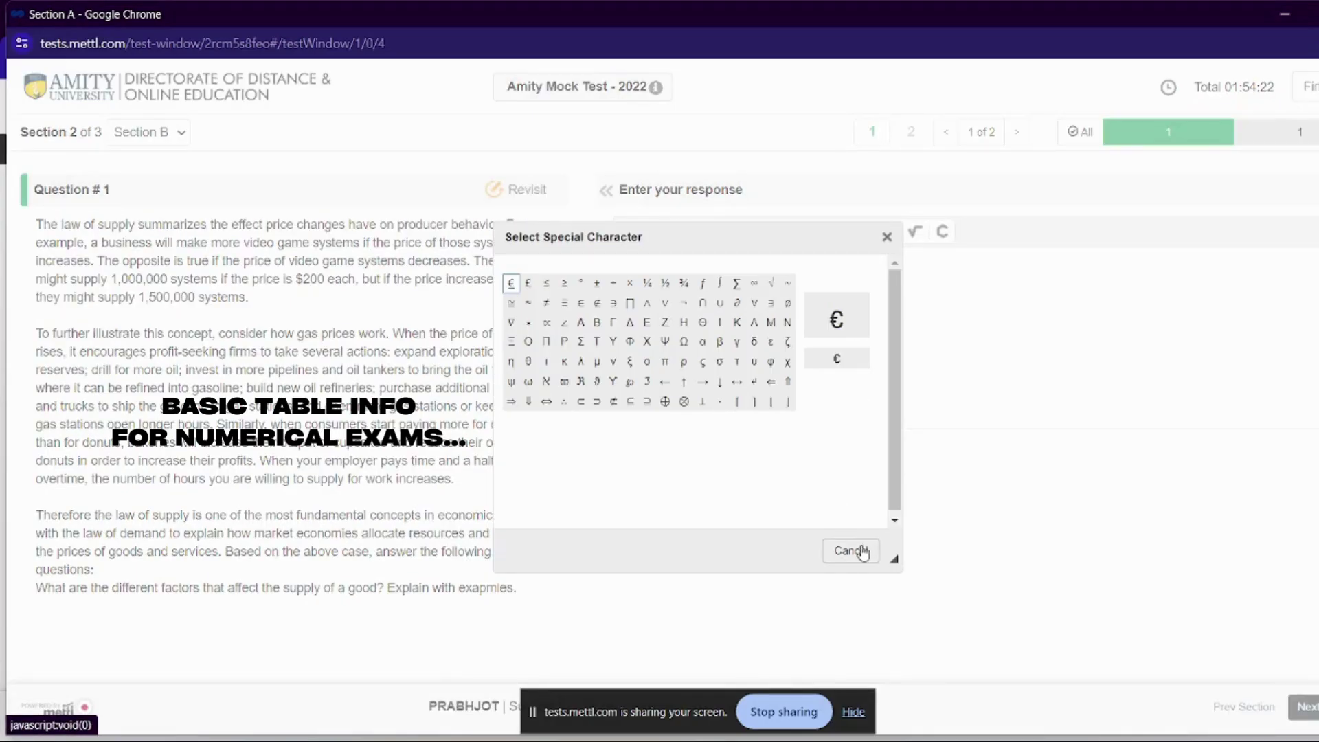
click(851, 550)
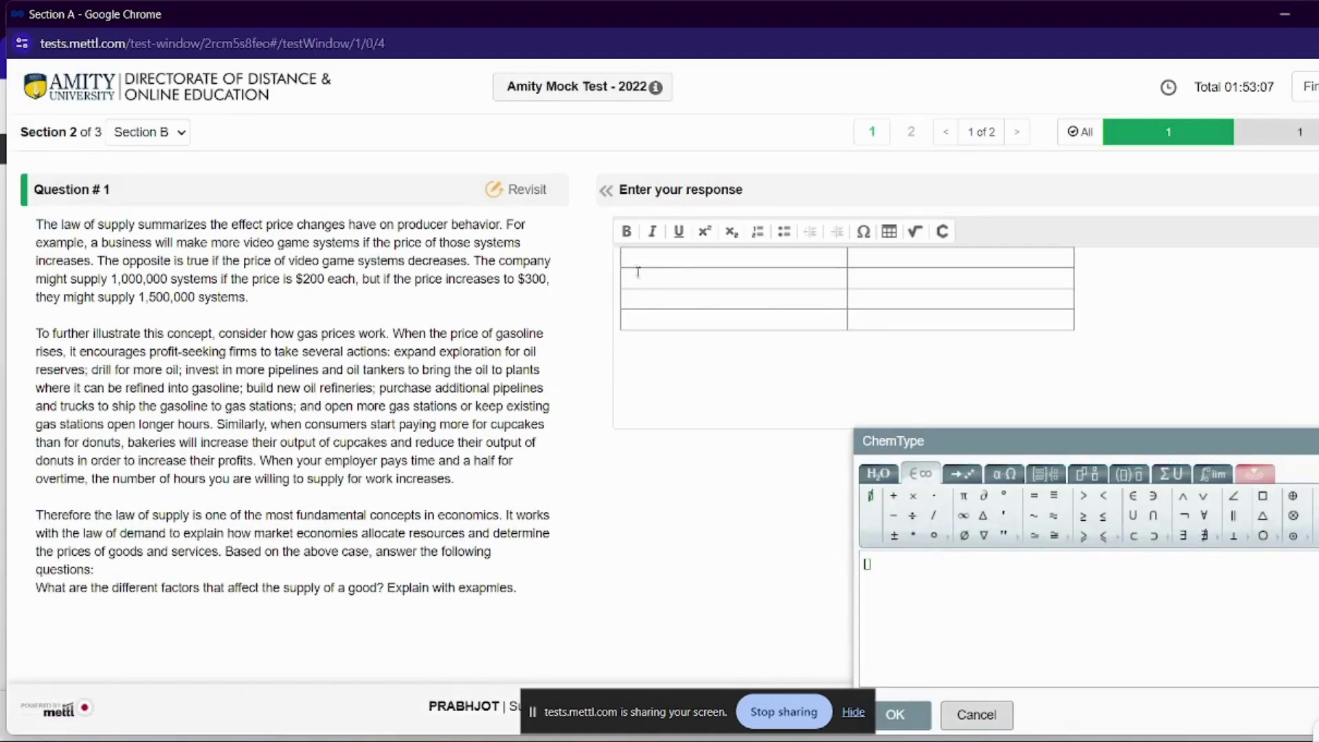
Insert a table of width 100, then open and close the Grammarly panel
click(890, 234)
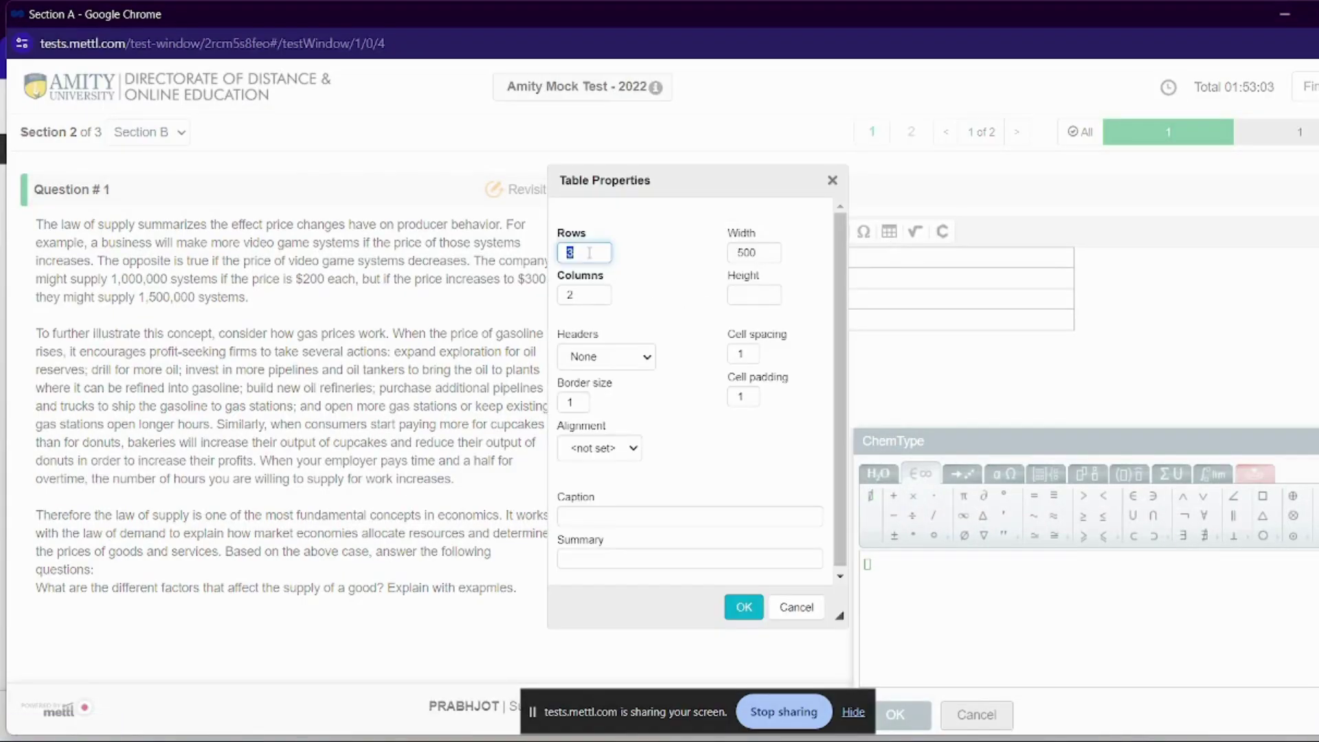
click(750, 255)
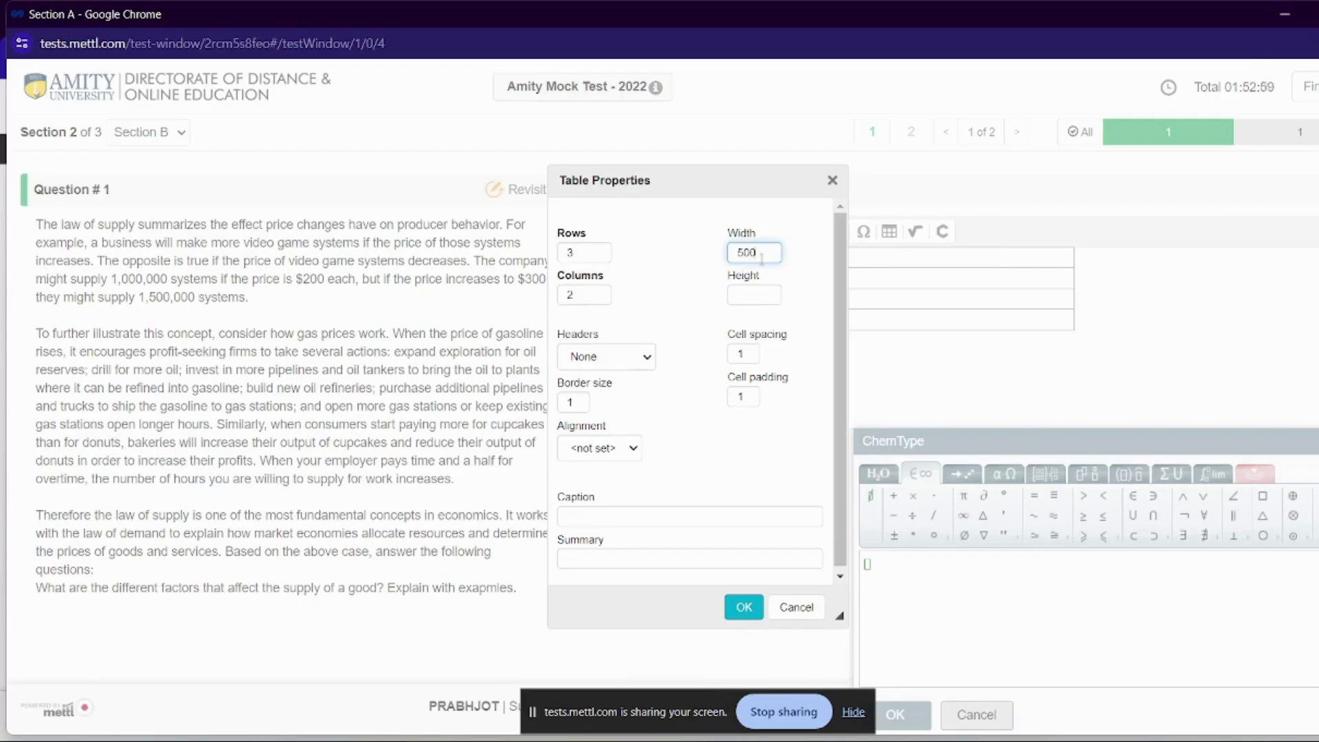
text(100)
key(Return)
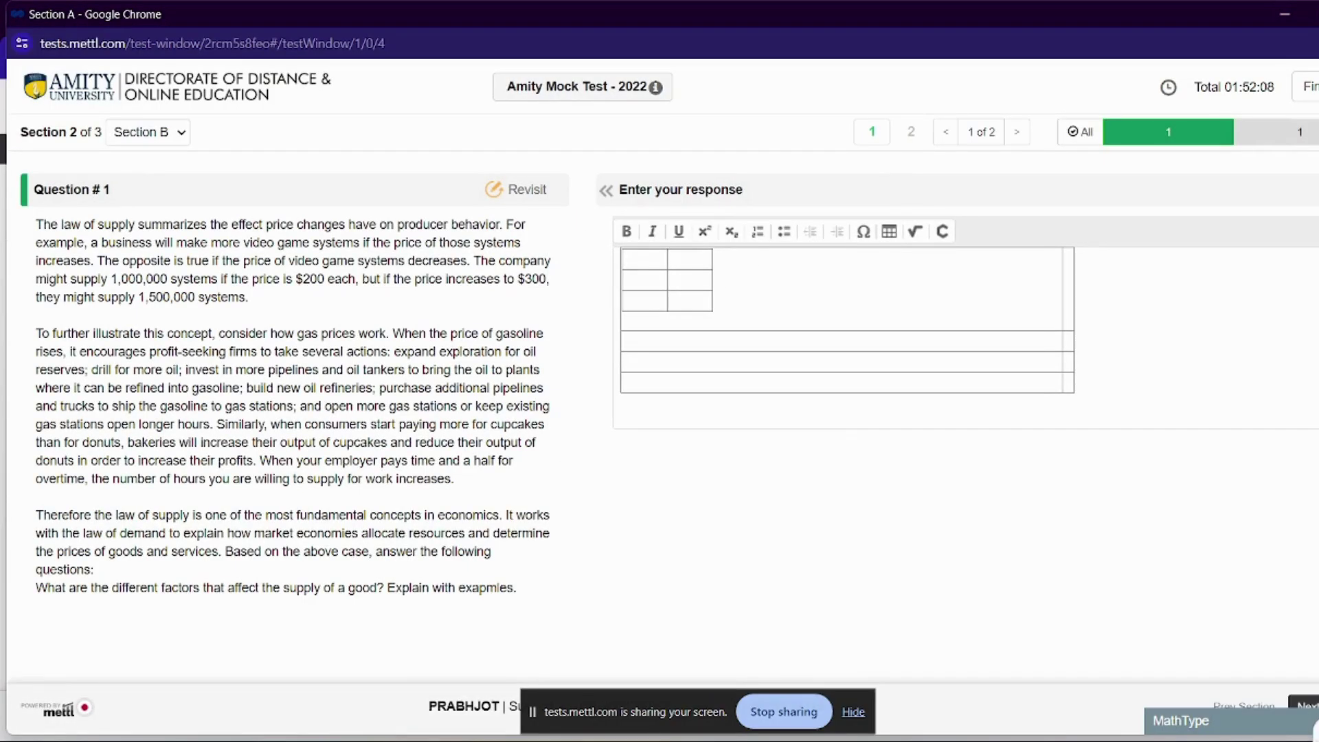
click(1206, 670)
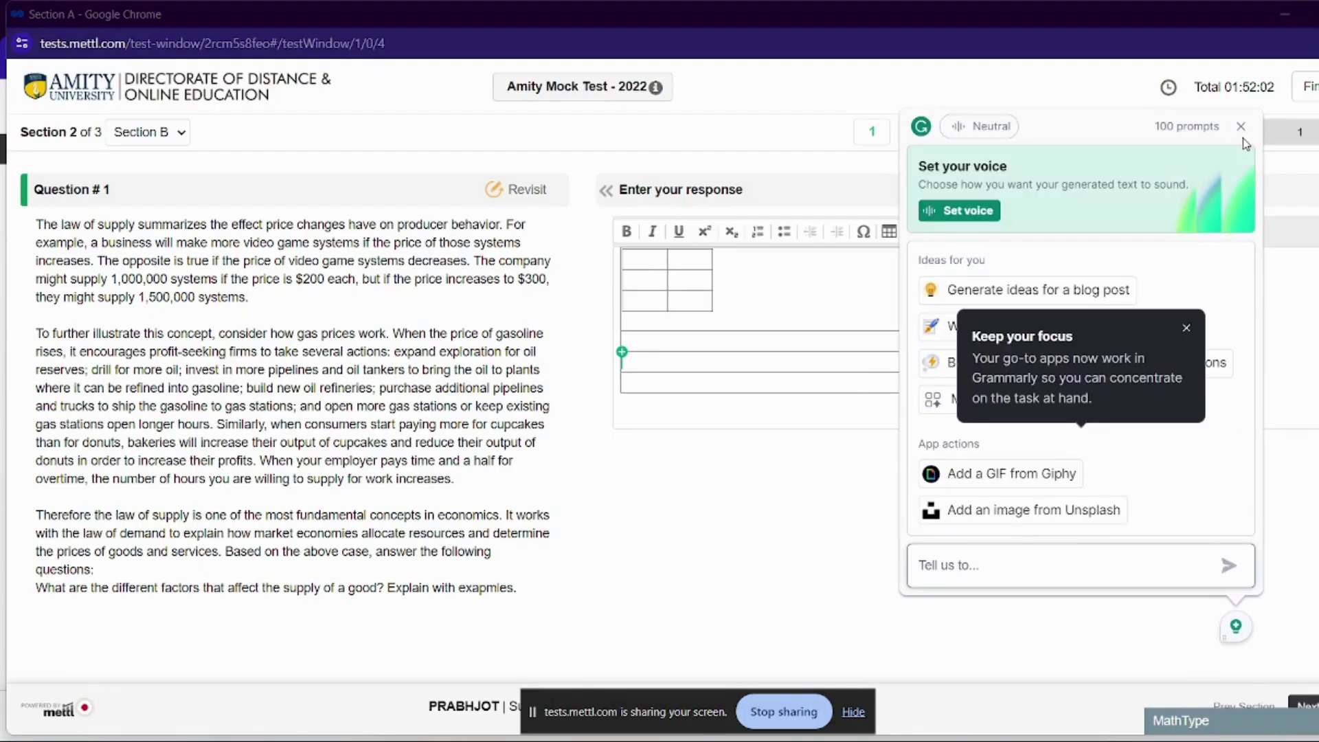
click(1242, 134)
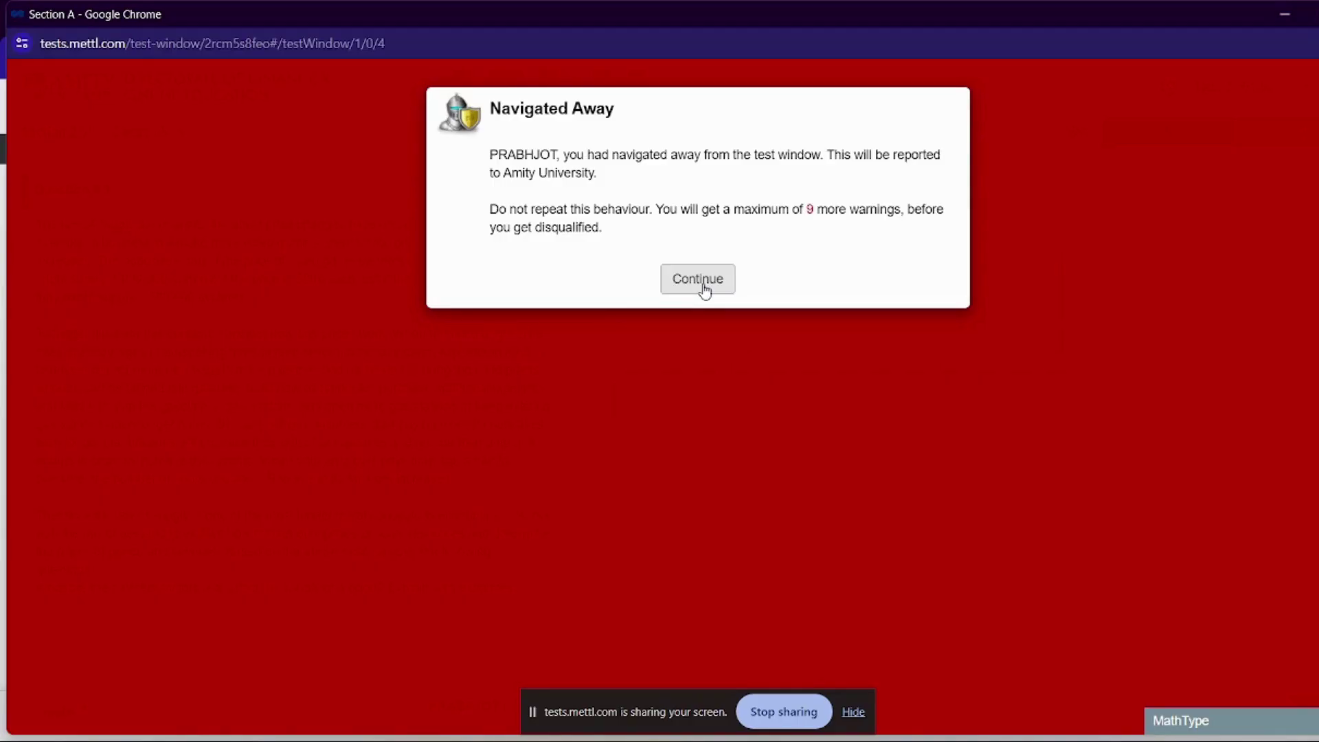
Dismiss the navigated-away warning and insert a handwritten MathType formula recognised as 0x
click(698, 280)
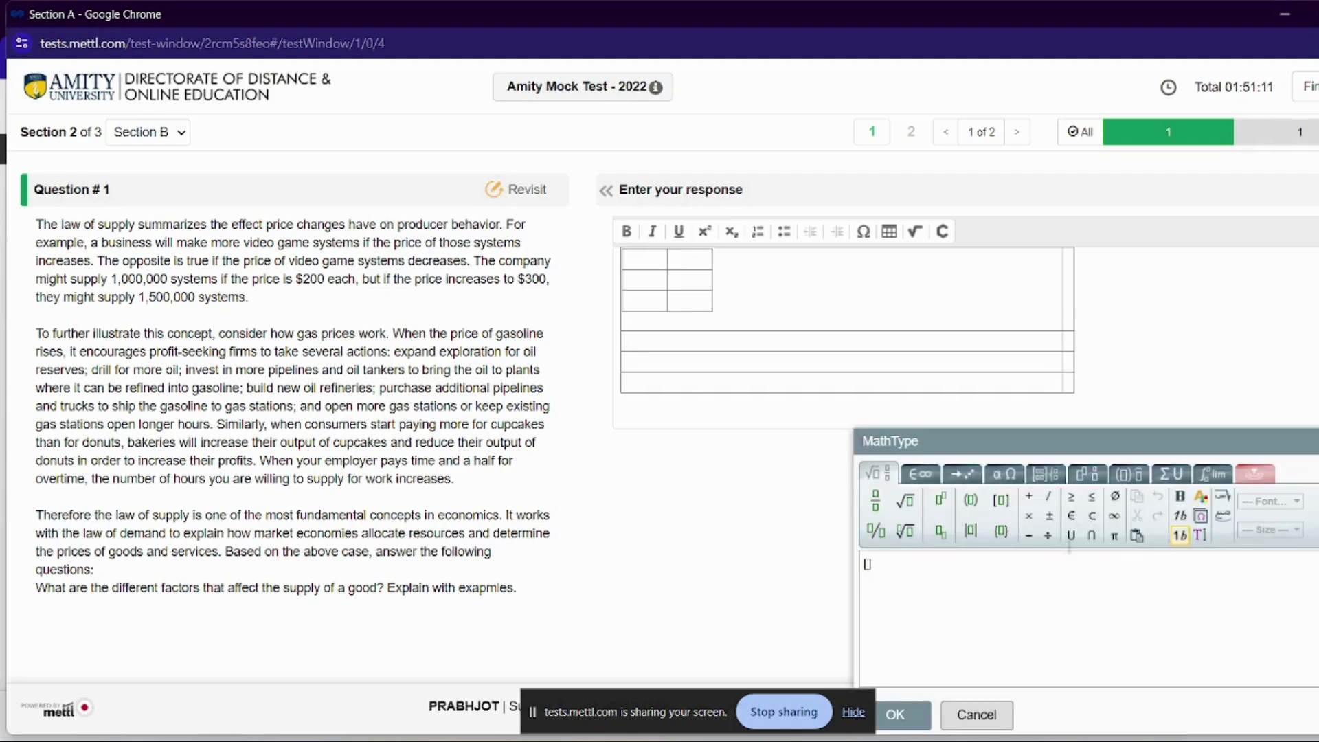
click(1303, 639)
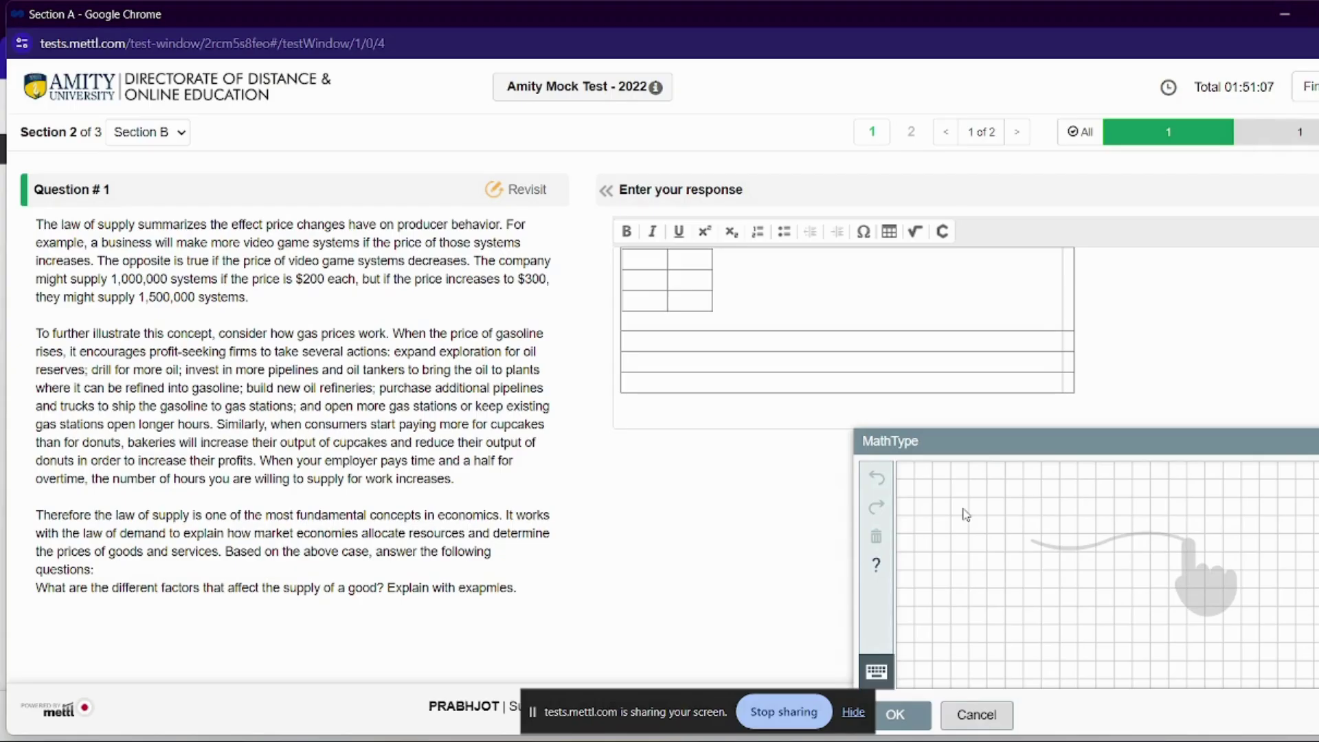
drag(965, 514, 970, 628)
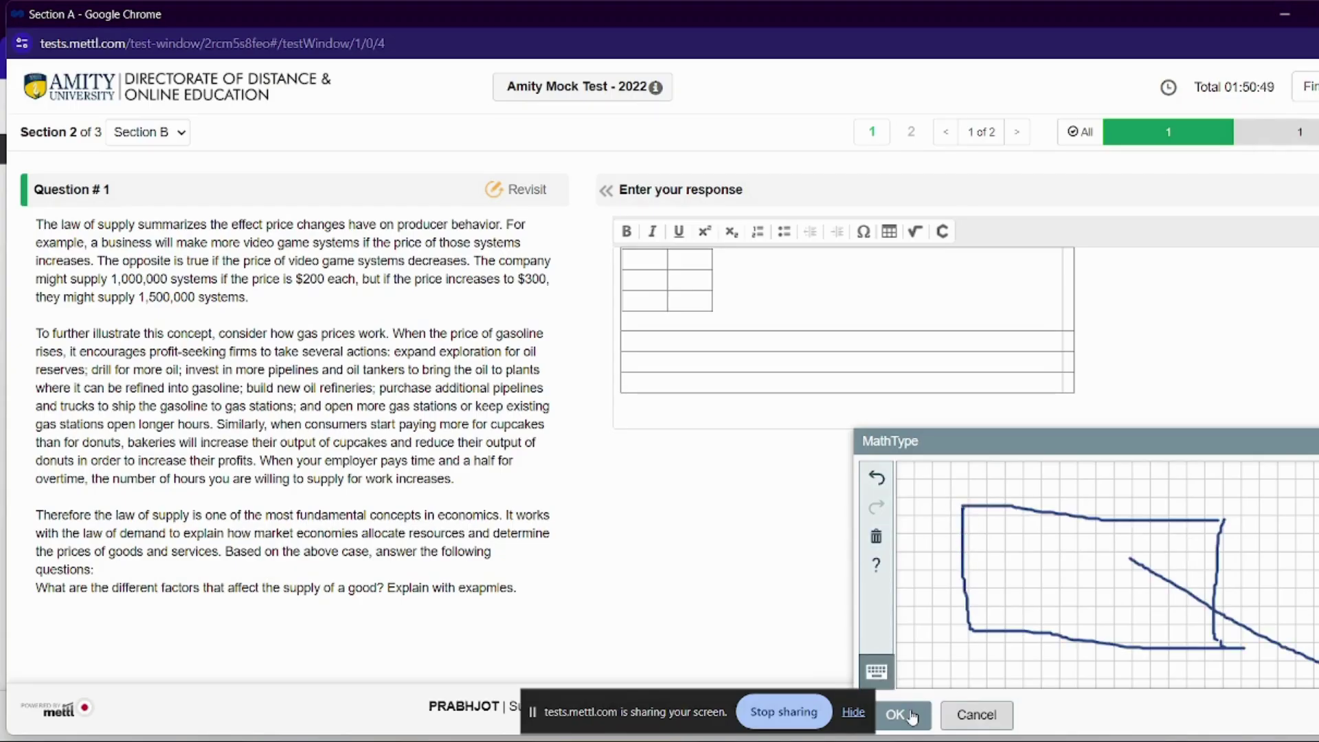
click(901, 714)
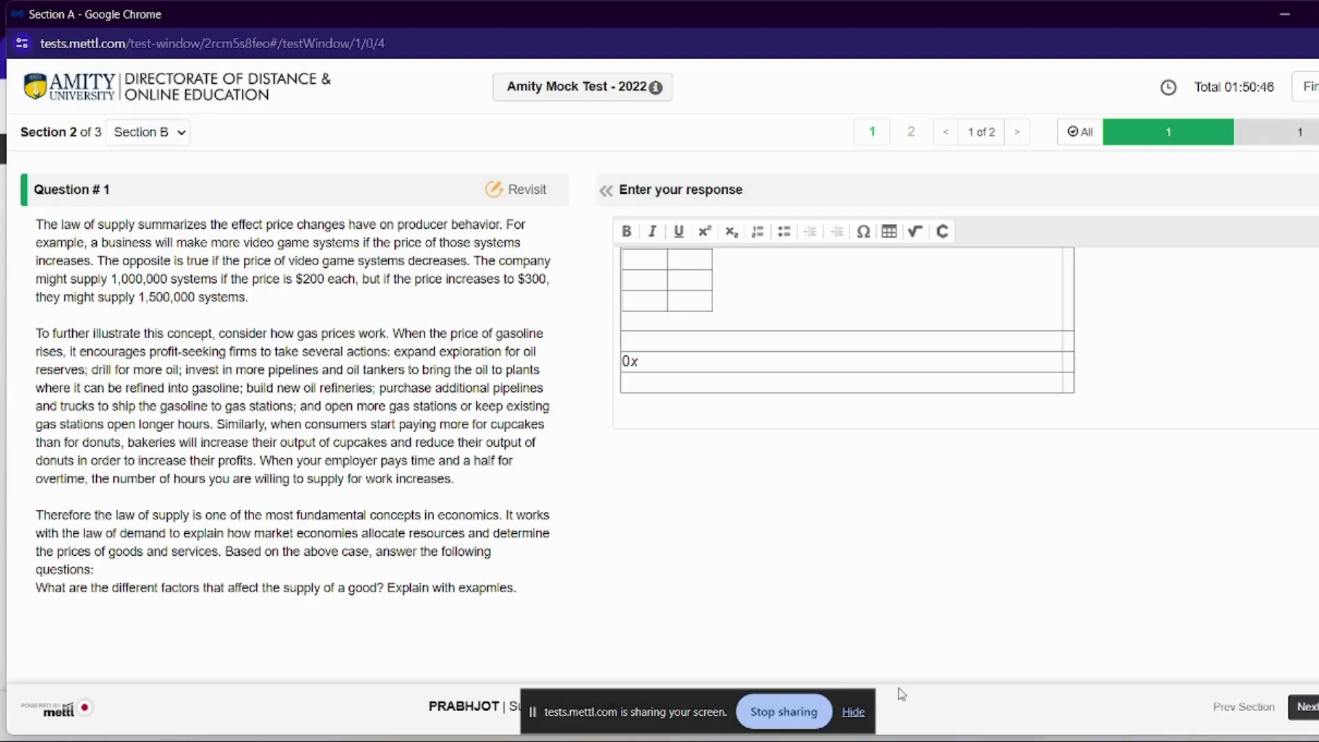
click(855, 386)
click(913, 232)
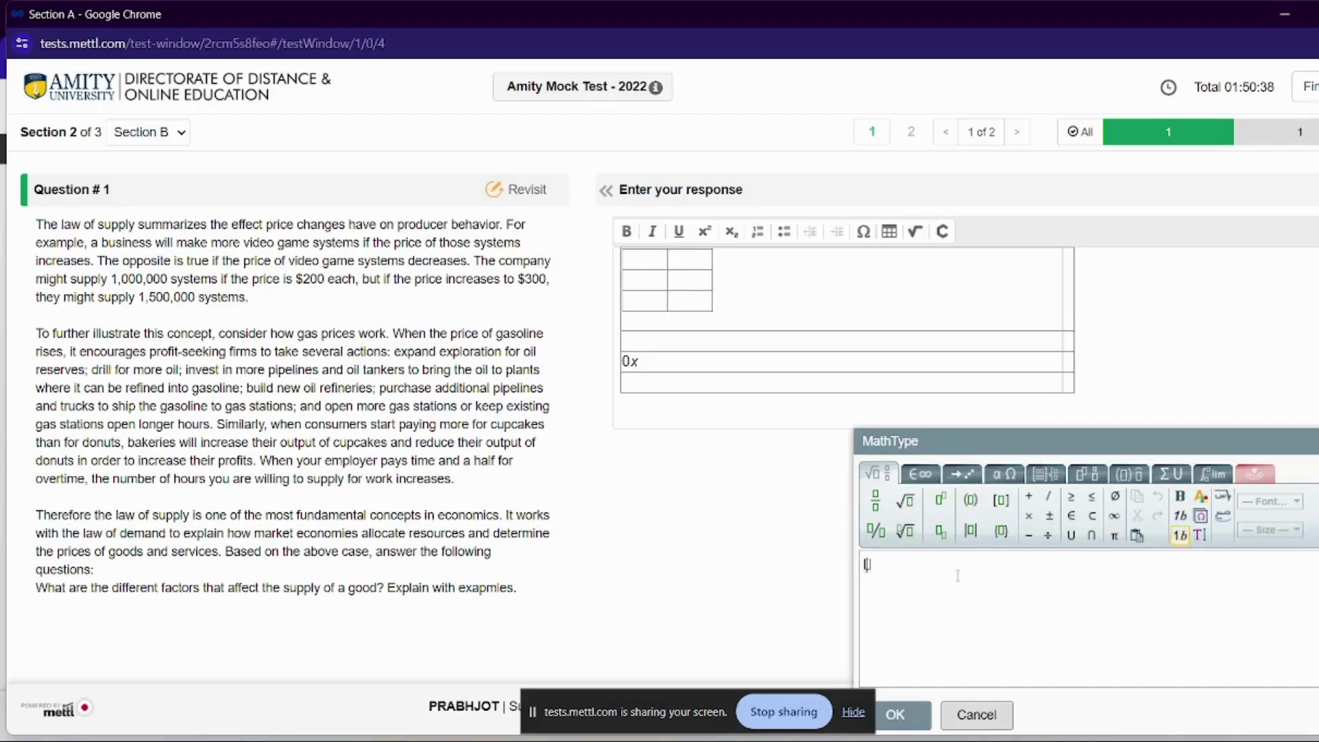
Insert the ∇x formula after 0x, then hide and restore the question panel
click(895, 715)
click(605, 190)
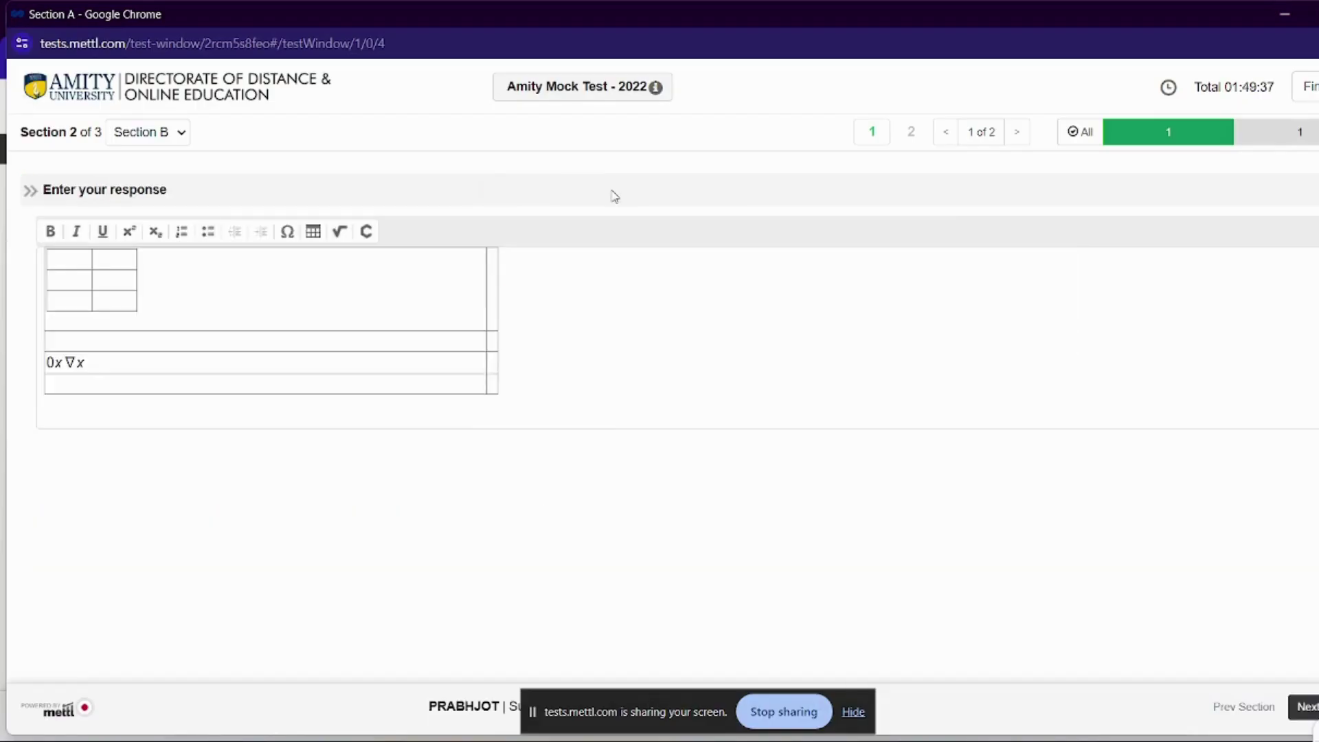
click(30, 202)
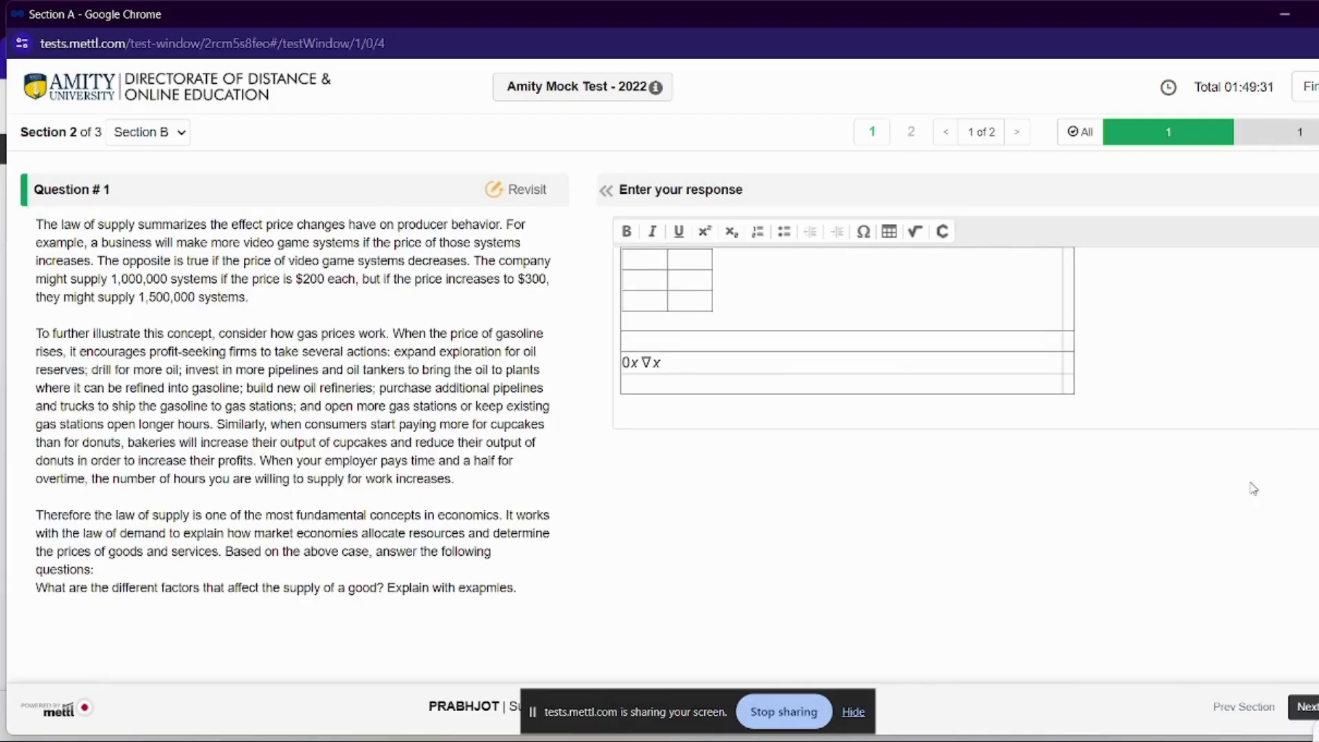
Select all response content and delete the table and formulas
key(ctrl+a)
click(1092, 401)
key(ctrl+a)
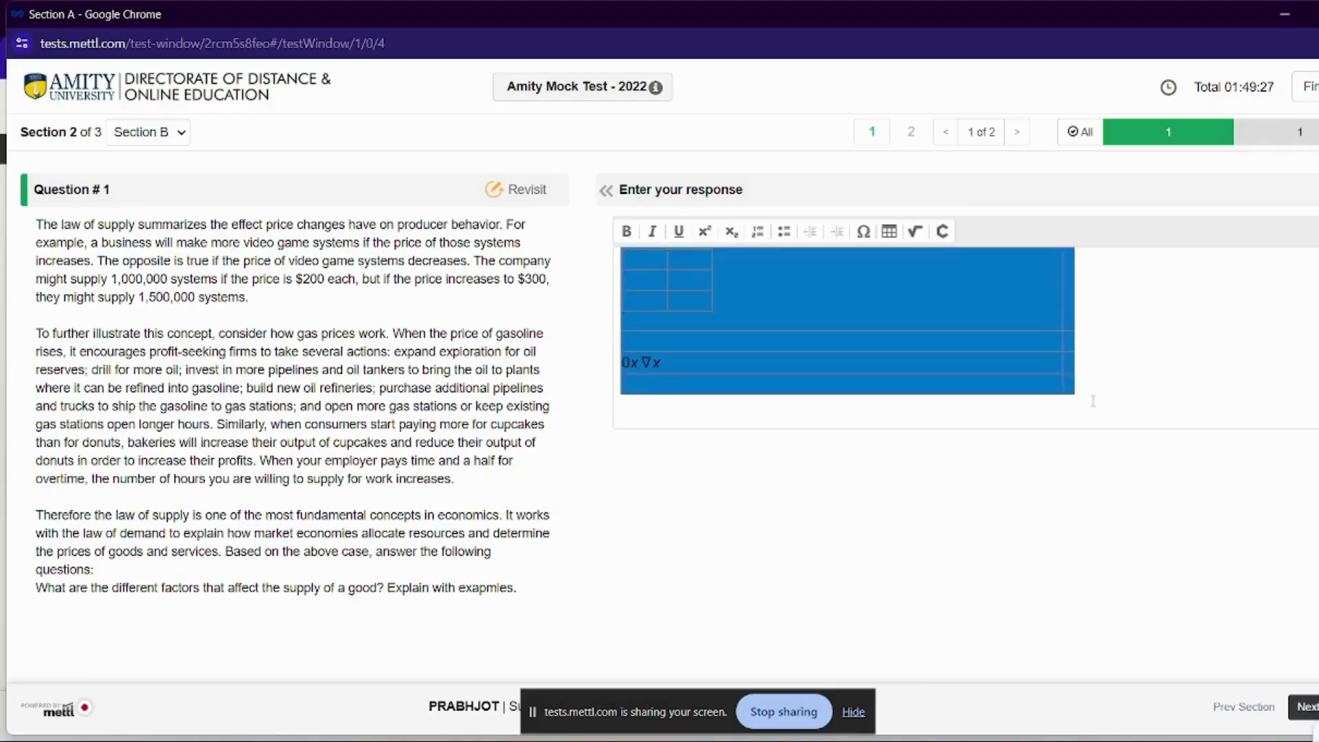
key(Delete)
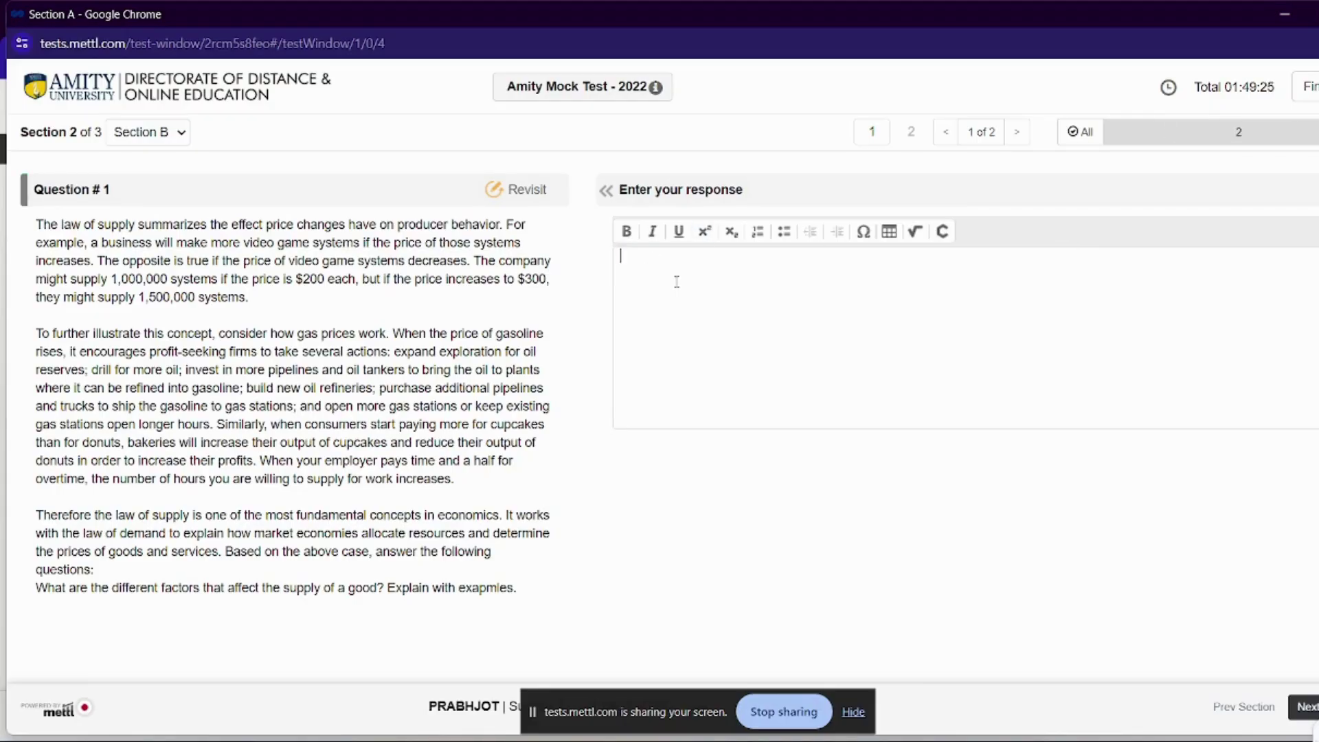
Type HEYYYYY and toggle numbered-list formatting on and back off
text(HEYYYYY)
click(757, 231)
click(758, 232)
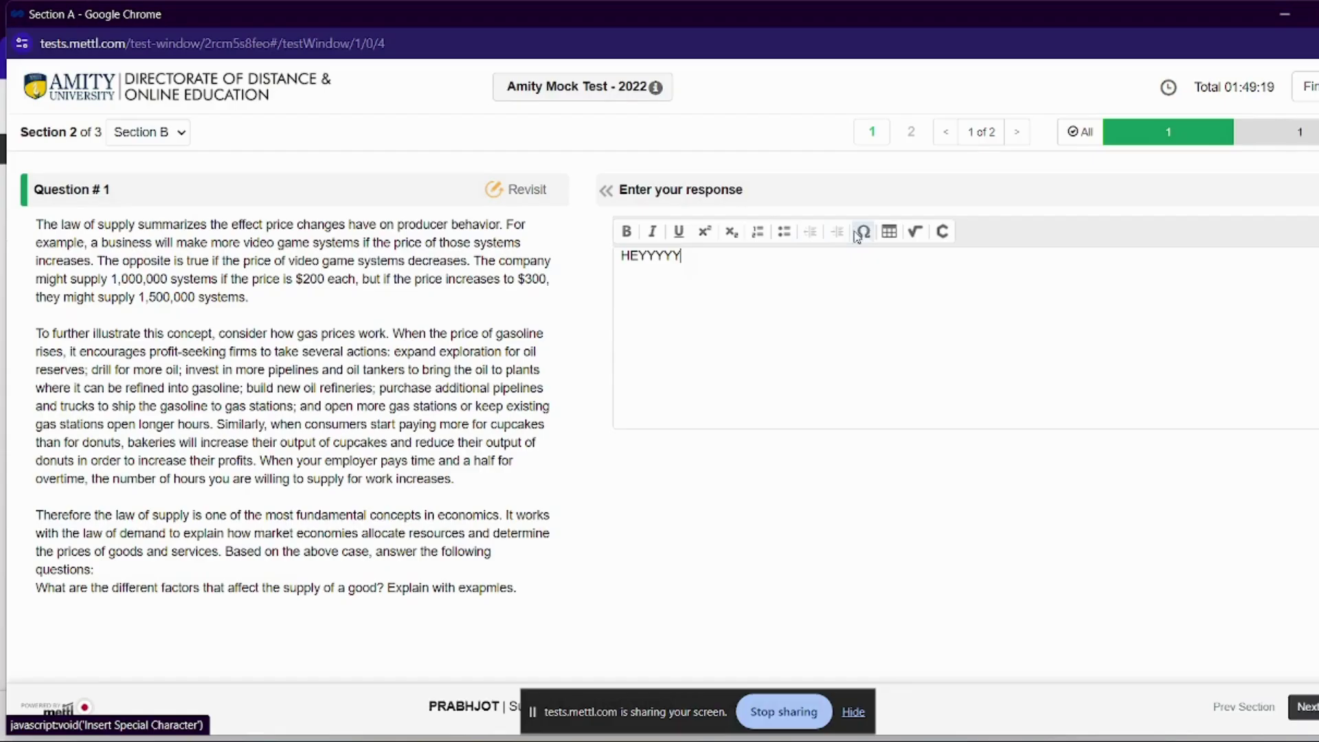
Insert a centred 5×5 table, 300 wide with border size 2
click(913, 232)
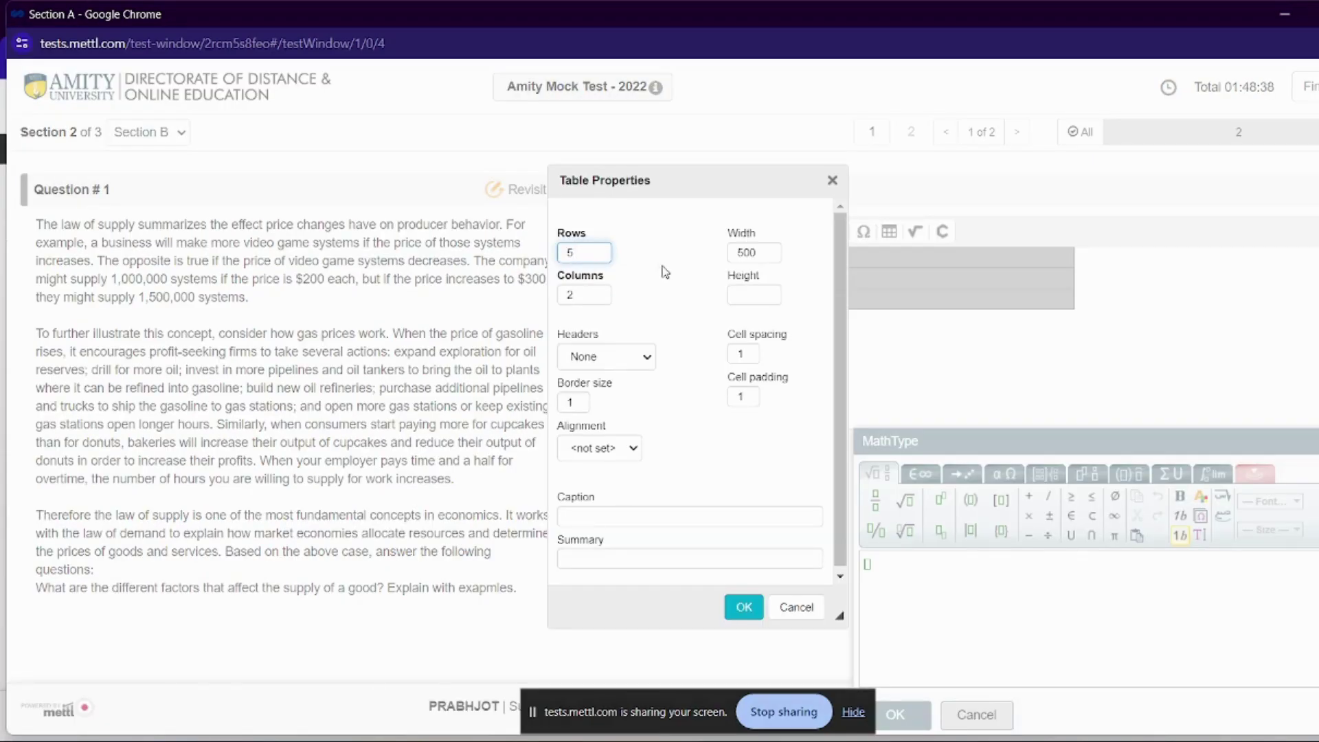
click(767, 253)
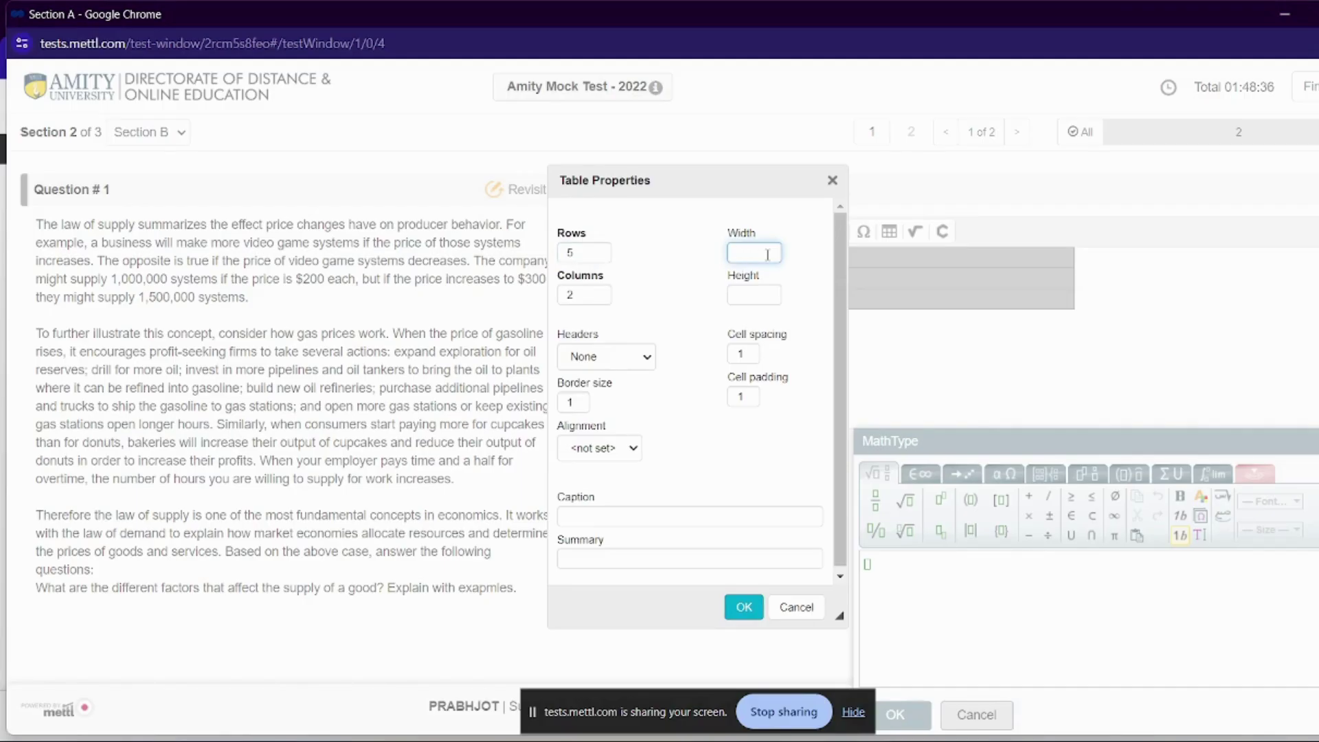
click(584, 295)
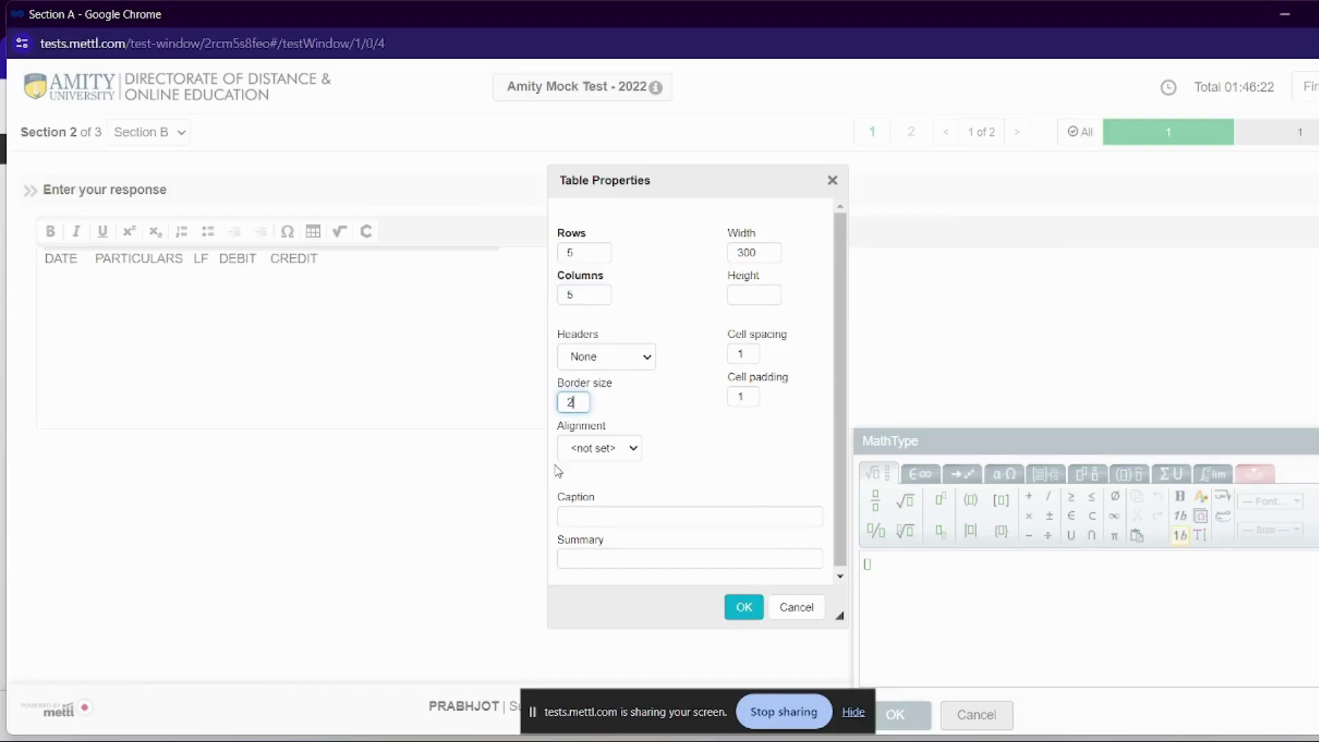
click(632, 448)
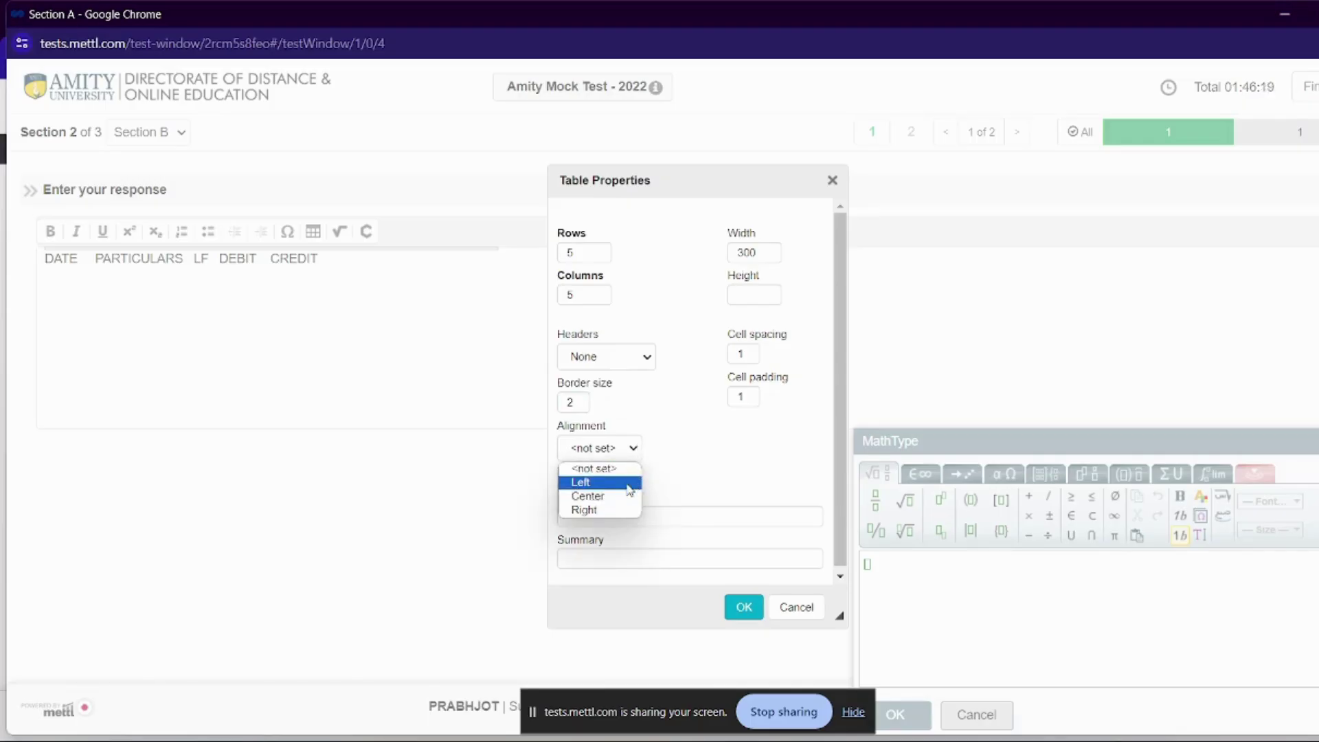
click(622, 499)
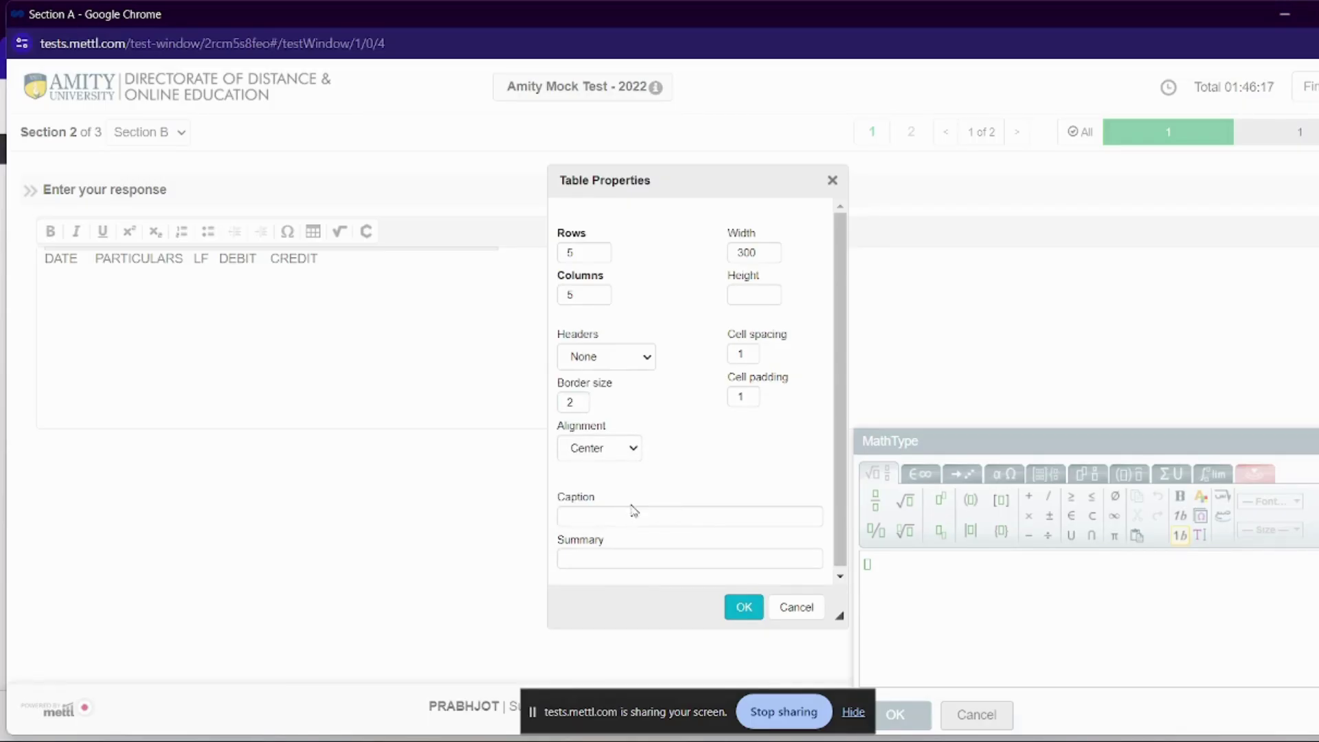
click(744, 608)
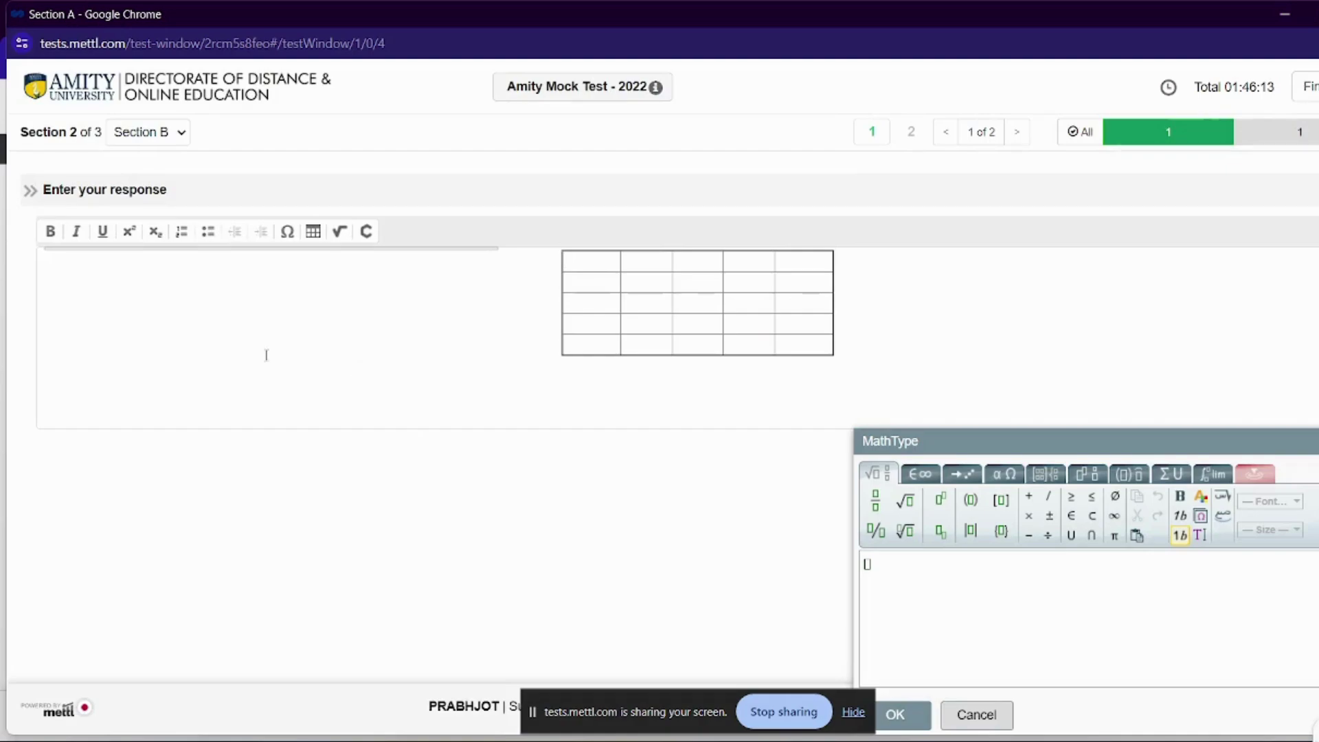
Type DATE, PARTICULARS and LF into the table's first-row header cells
click(579, 270)
text(DATE)
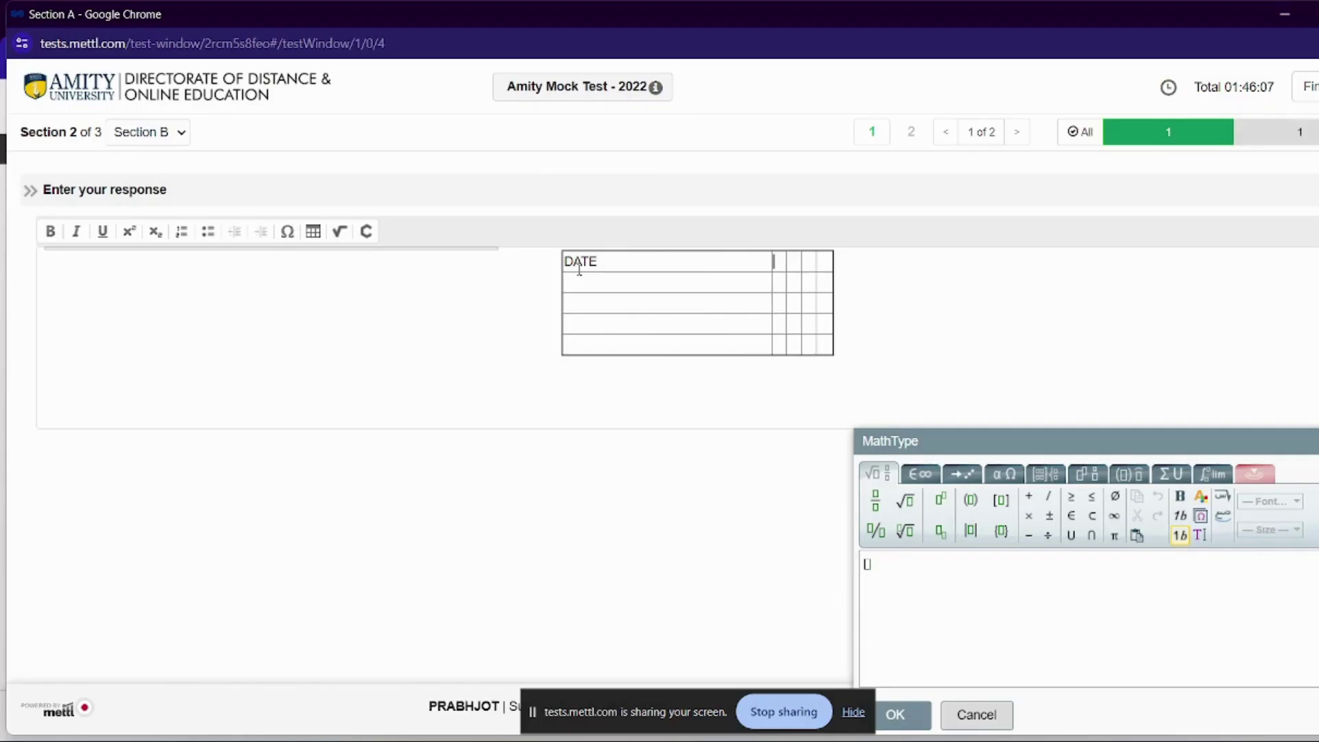
text(PARTICULARS)
key(Tab)
text(LF)
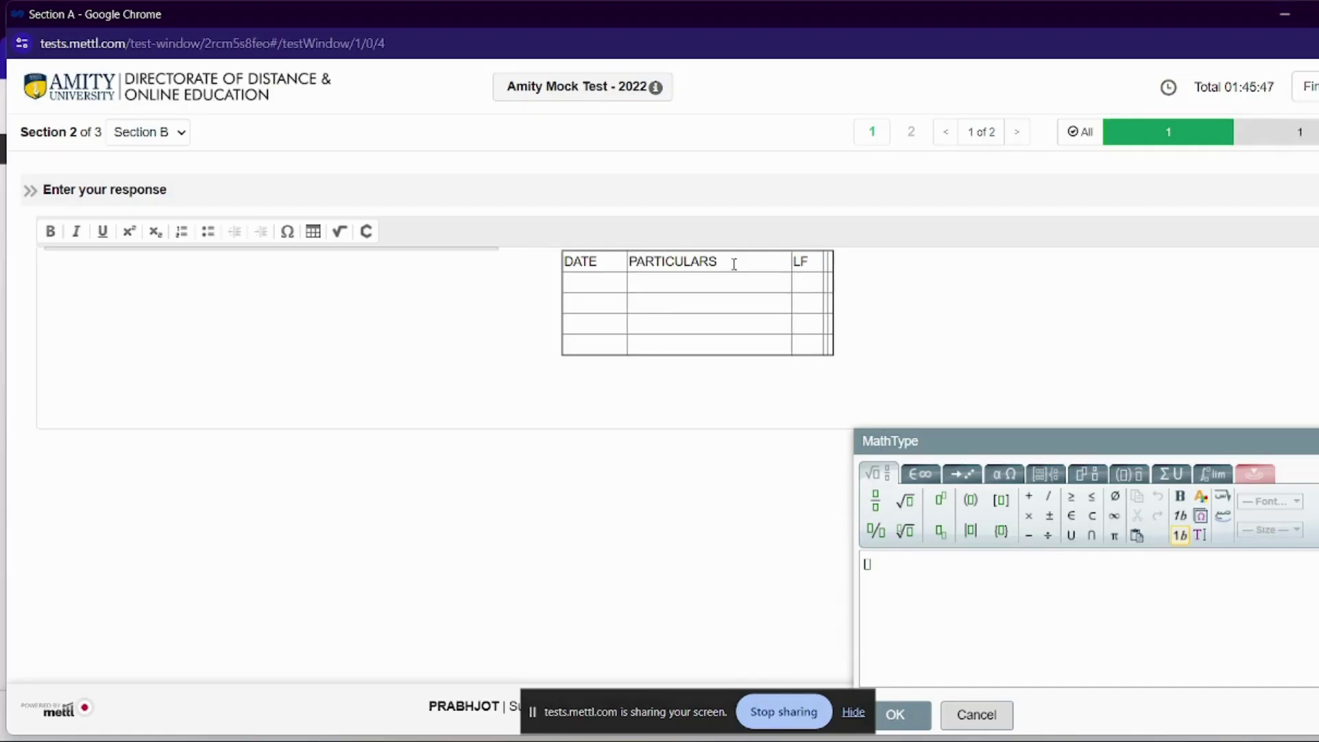
text(DR)
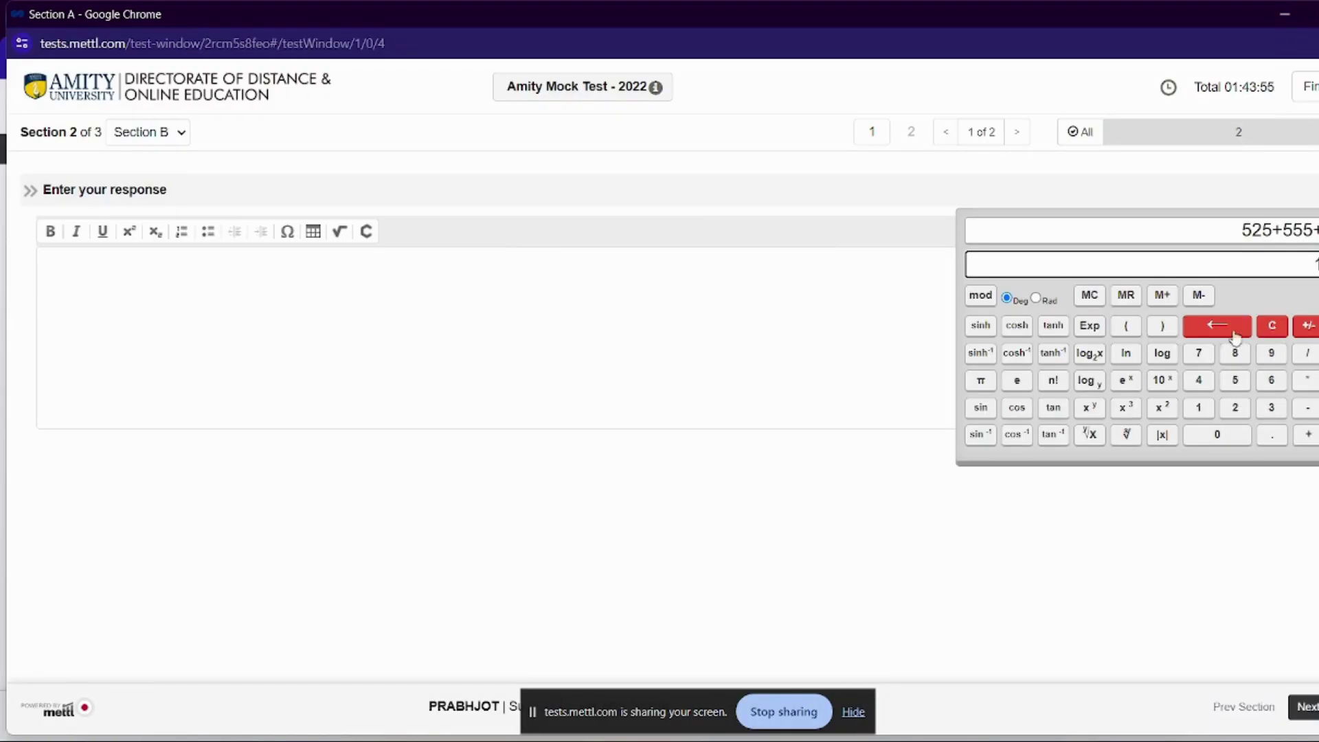
Clear the calculator, move to Section C and answer Question 1 as Perfectly Inelastic
click(1240, 336)
click(1275, 328)
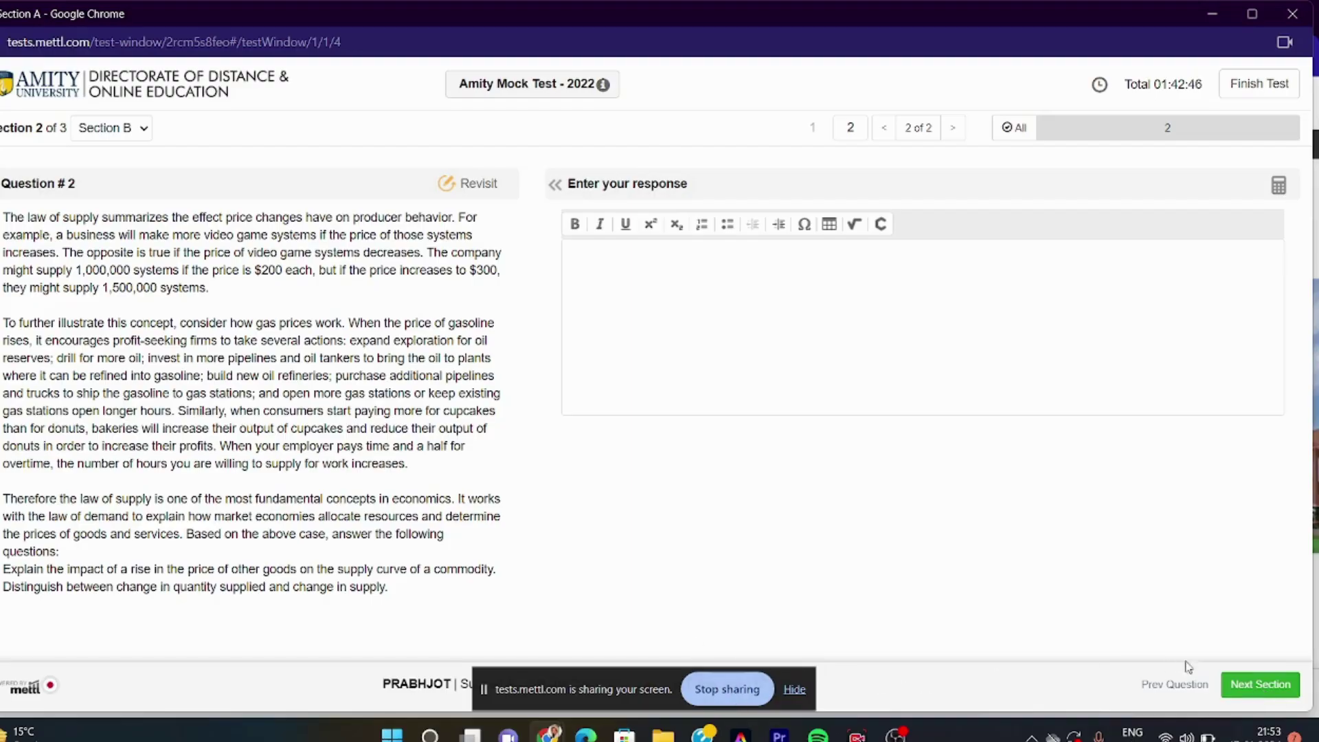
click(1253, 687)
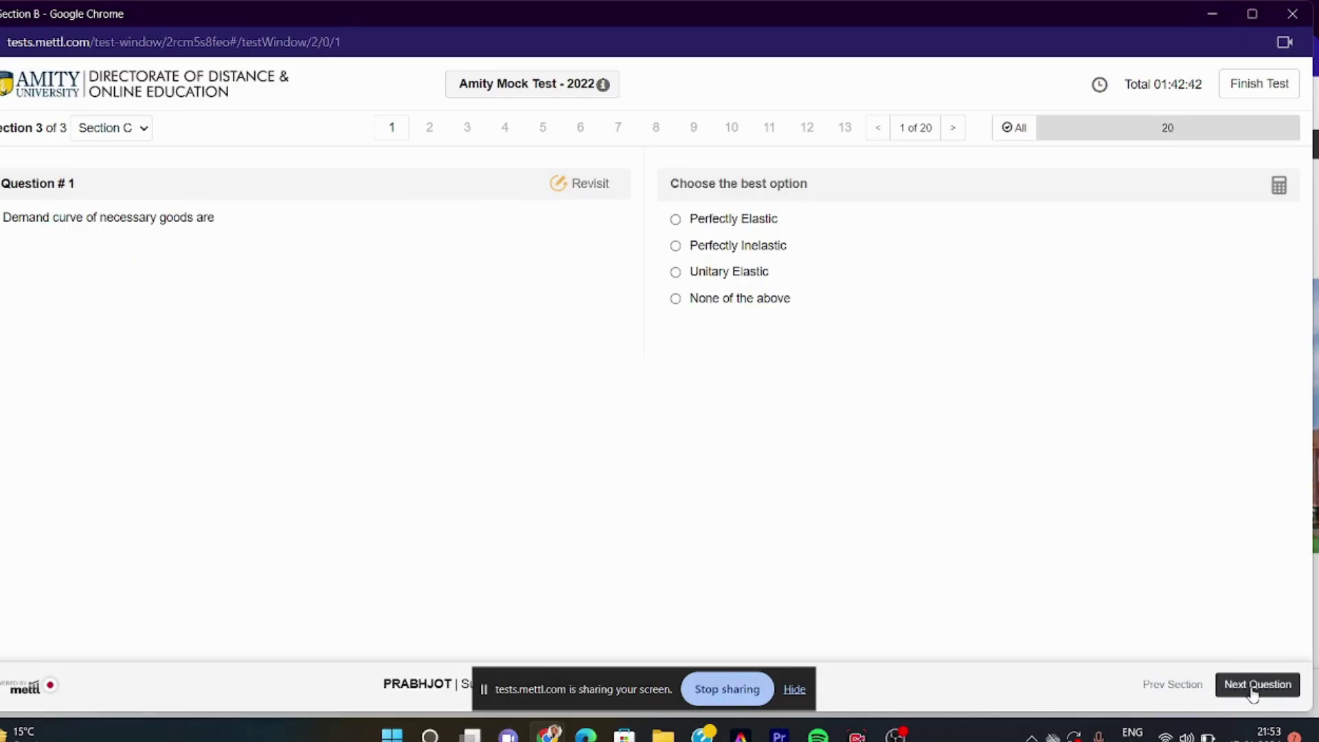
click(677, 249)
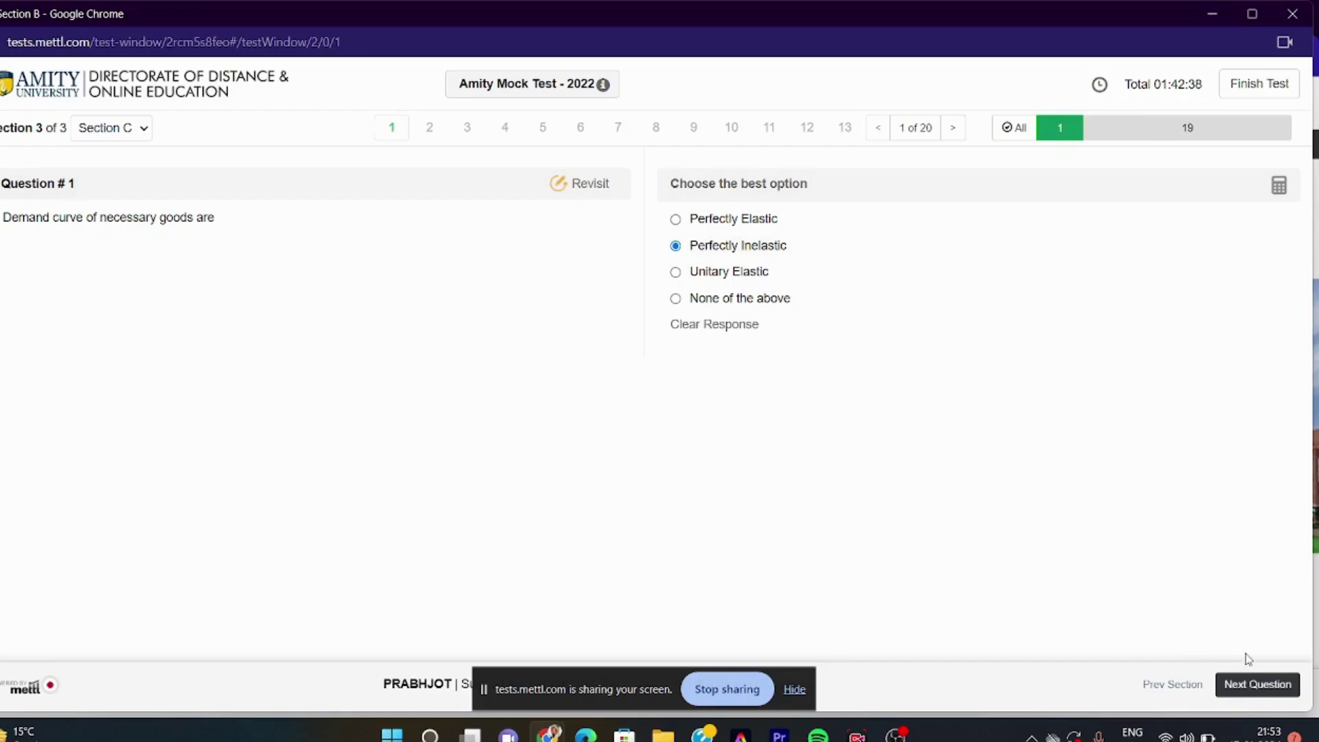
Advance through the next nine questions, then jump to Questions 11 and 9
click(1250, 680)
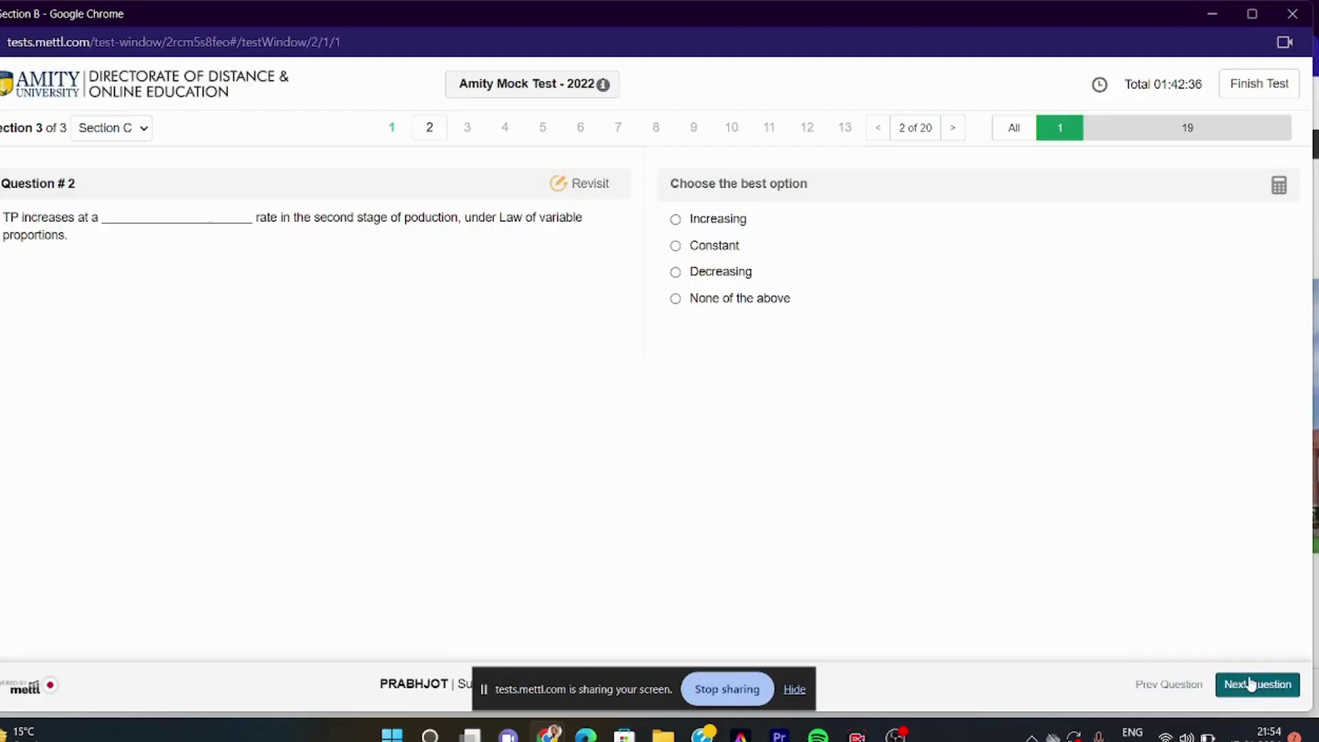
click(1251, 683)
click(1250, 683)
click(1250, 684)
click(1251, 684)
click(1251, 684)
click(1251, 684)
click(1250, 684)
click(1251, 684)
click(1251, 684)
click(1250, 684)
click(1251, 684)
click(1251, 684)
click(1251, 684)
click(1251, 684)
click(1251, 684)
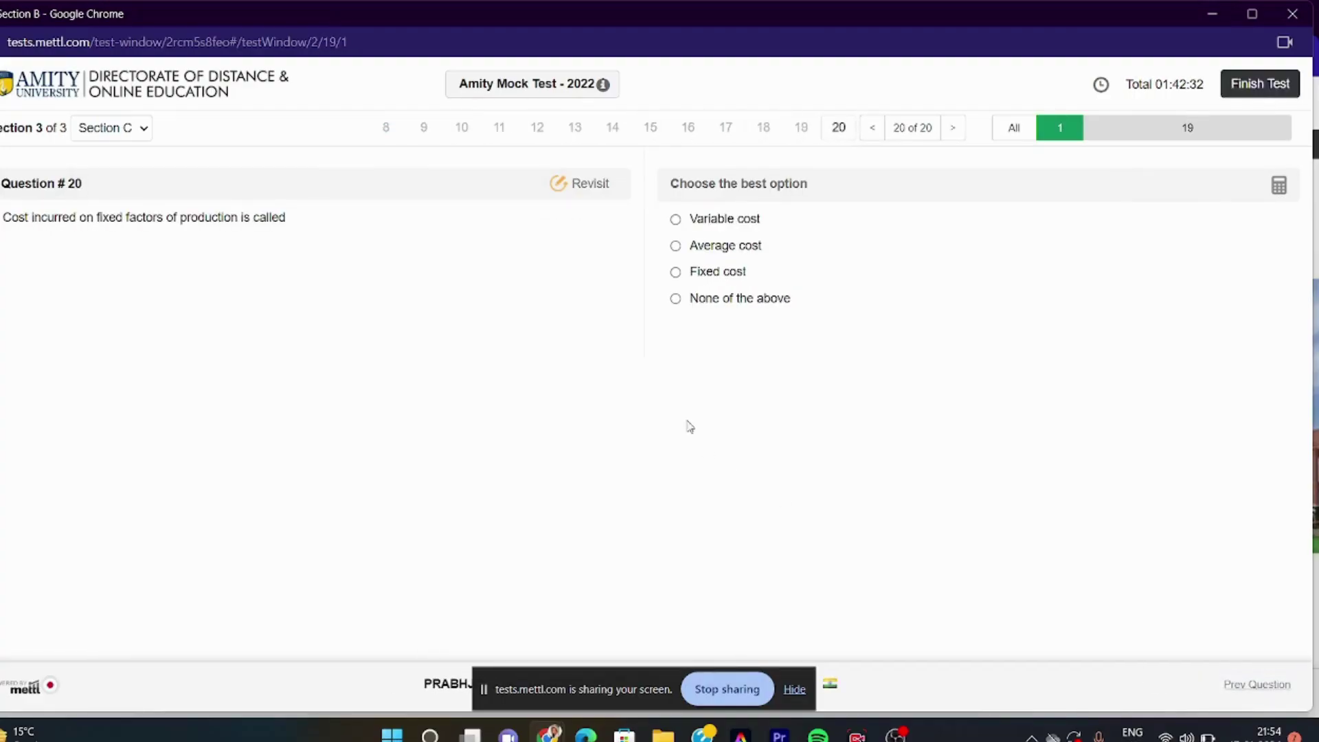
click(499, 131)
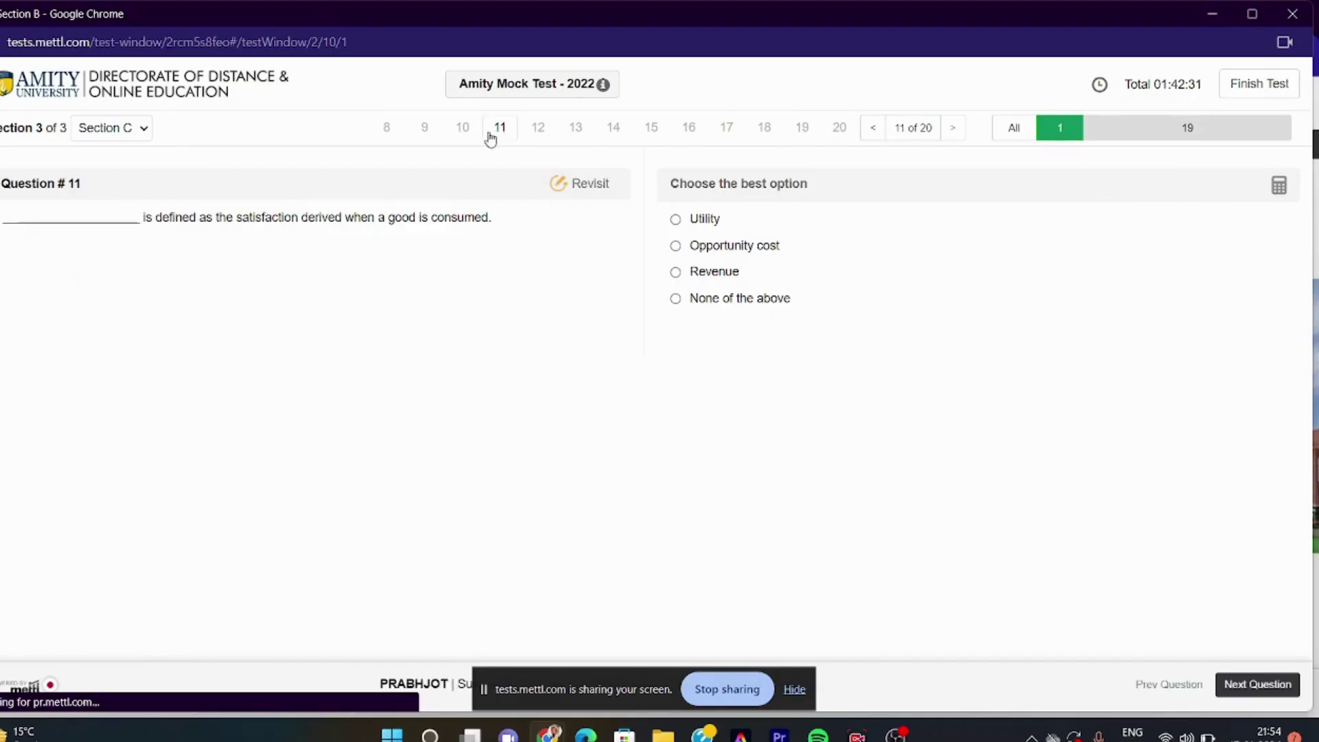
click(423, 132)
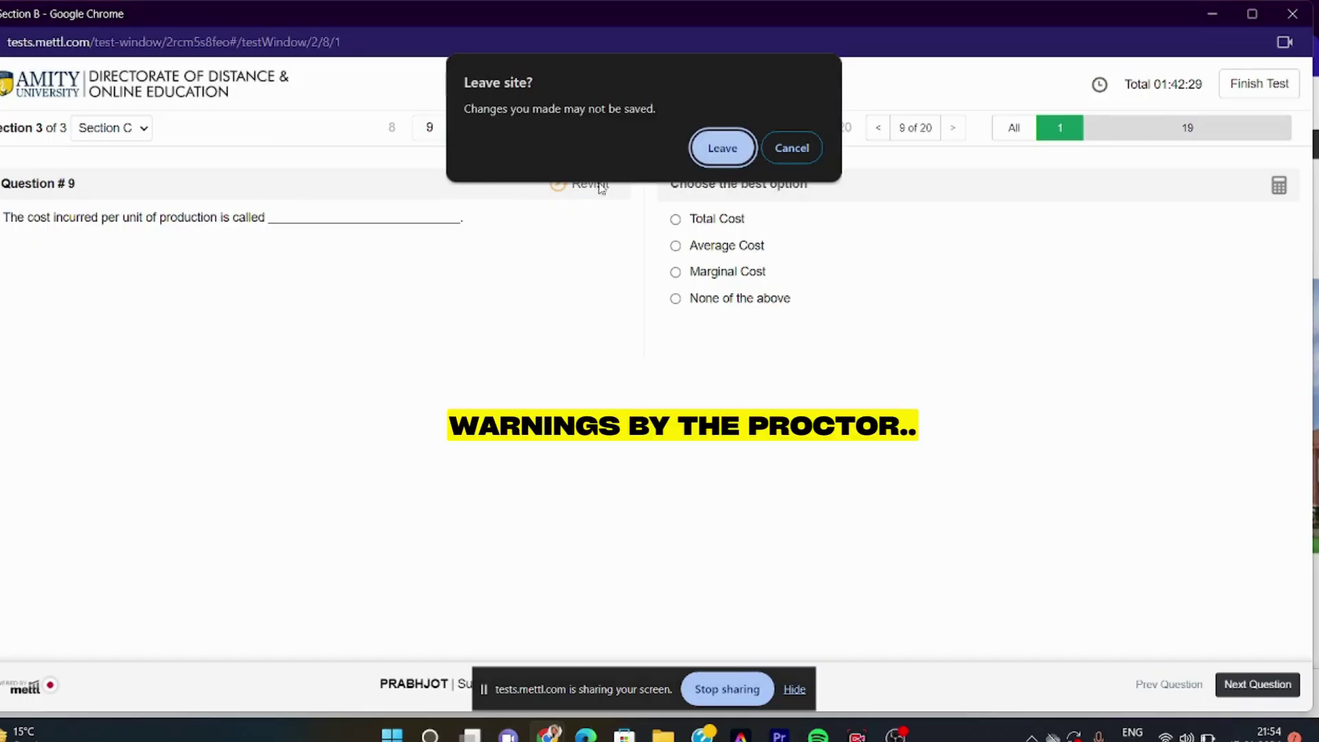
Stay on the exam page, dismiss the proctor warning, and move among Questions 8–10 to Question 8
click(793, 147)
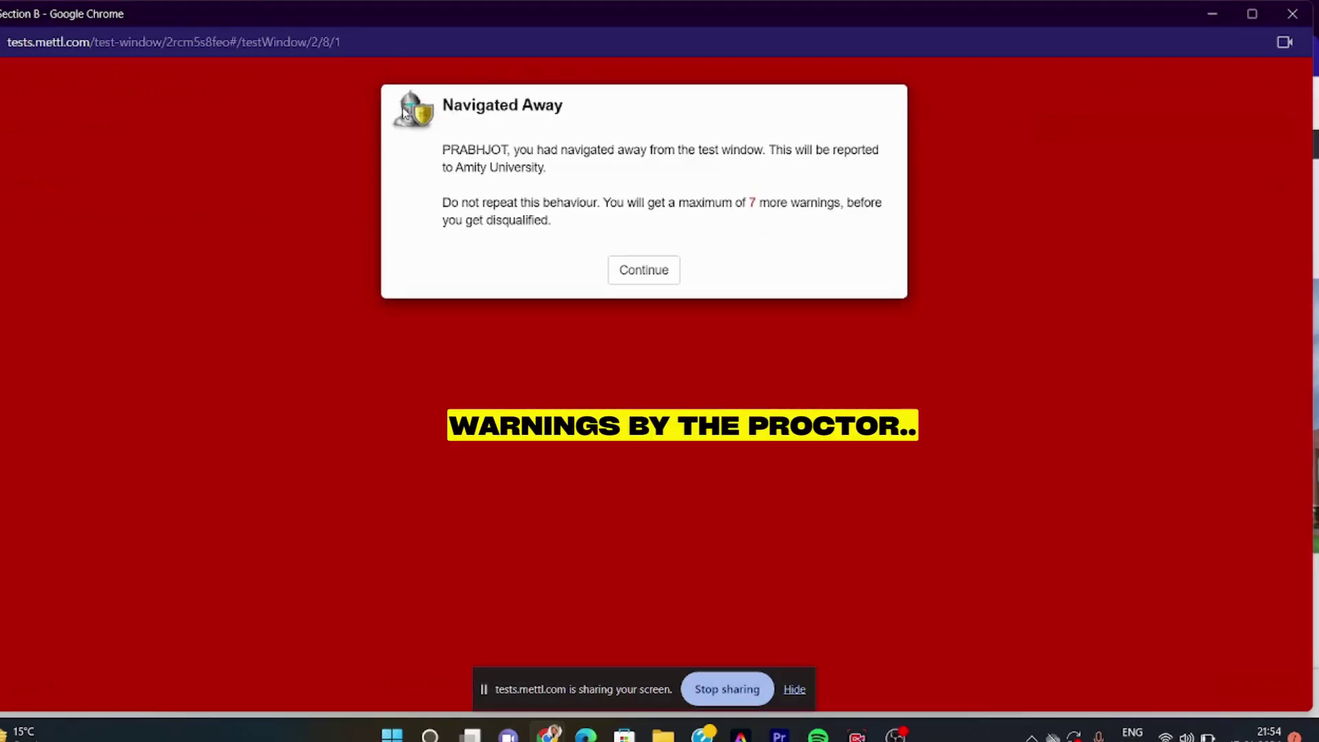
click(646, 271)
click(464, 129)
click(395, 131)
click(429, 129)
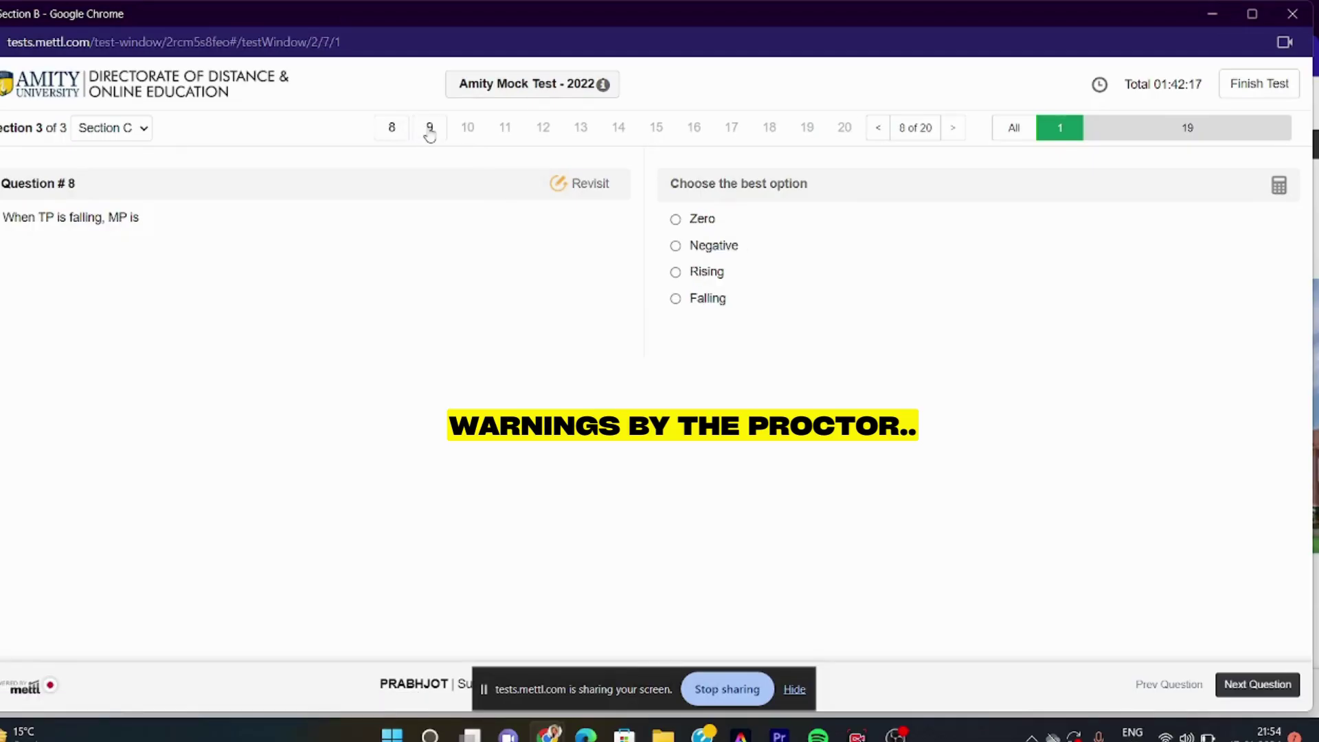
click(466, 130)
click(420, 132)
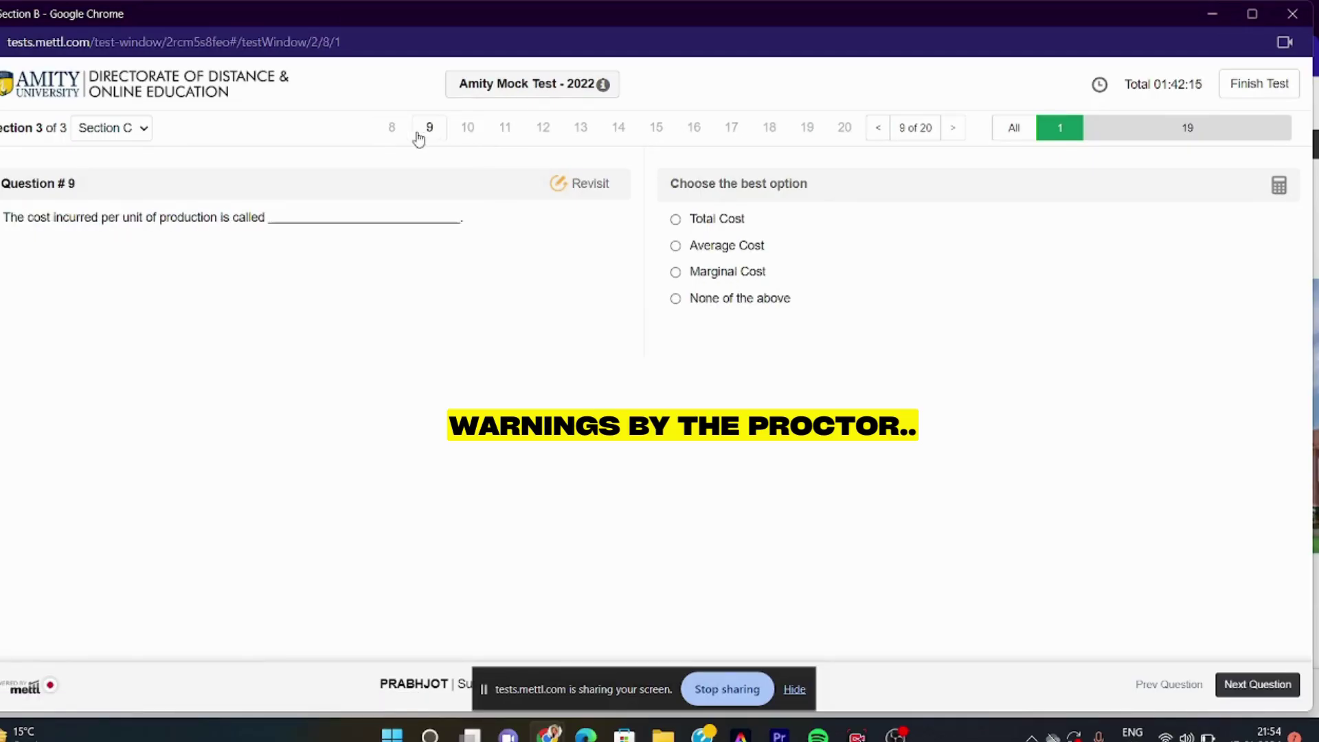
click(390, 132)
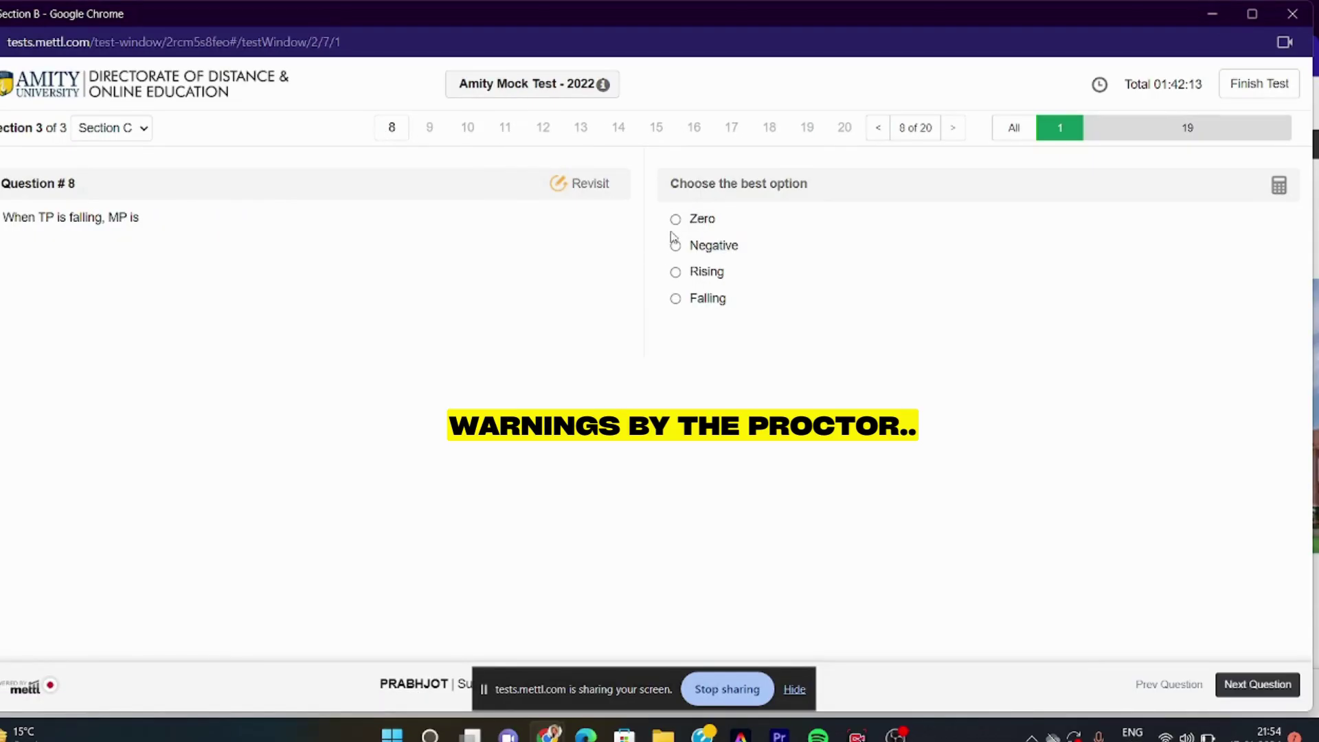
Answer Question 8 as Negative and switch to Section A
click(675, 245)
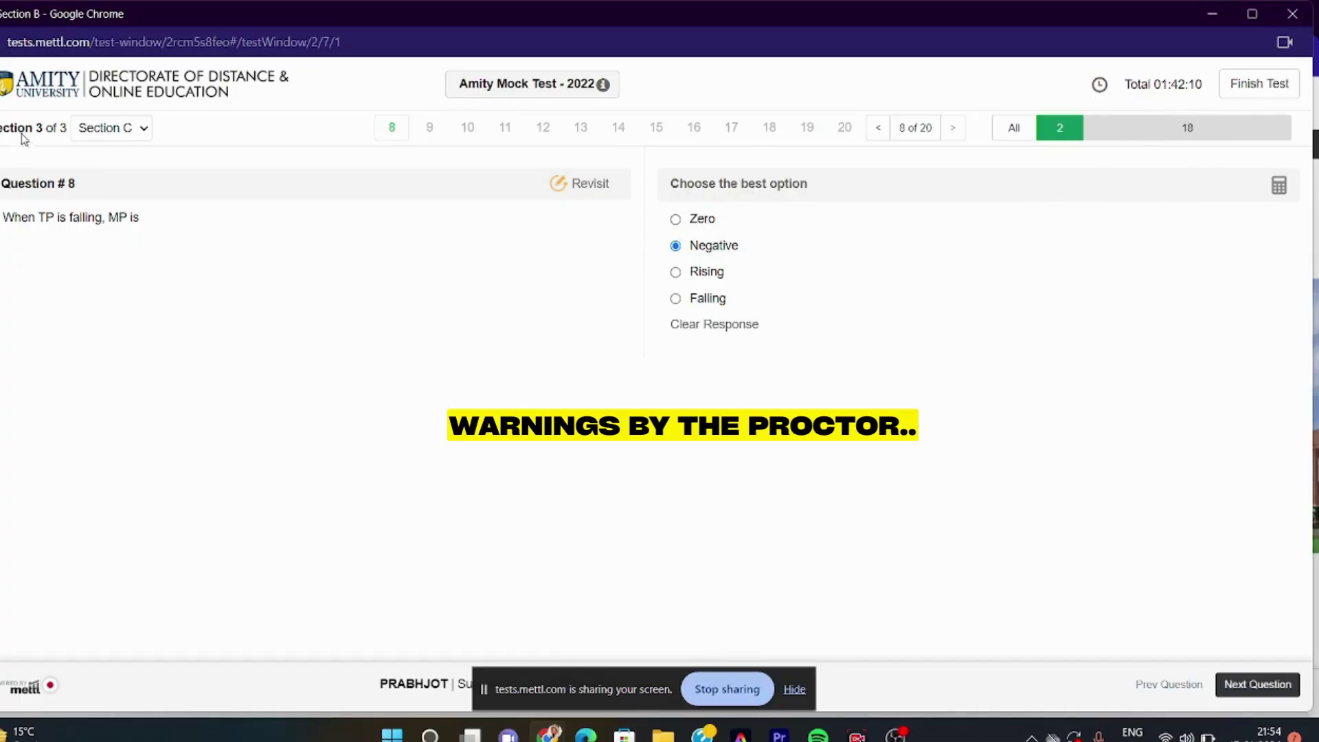
click(137, 129)
click(103, 150)
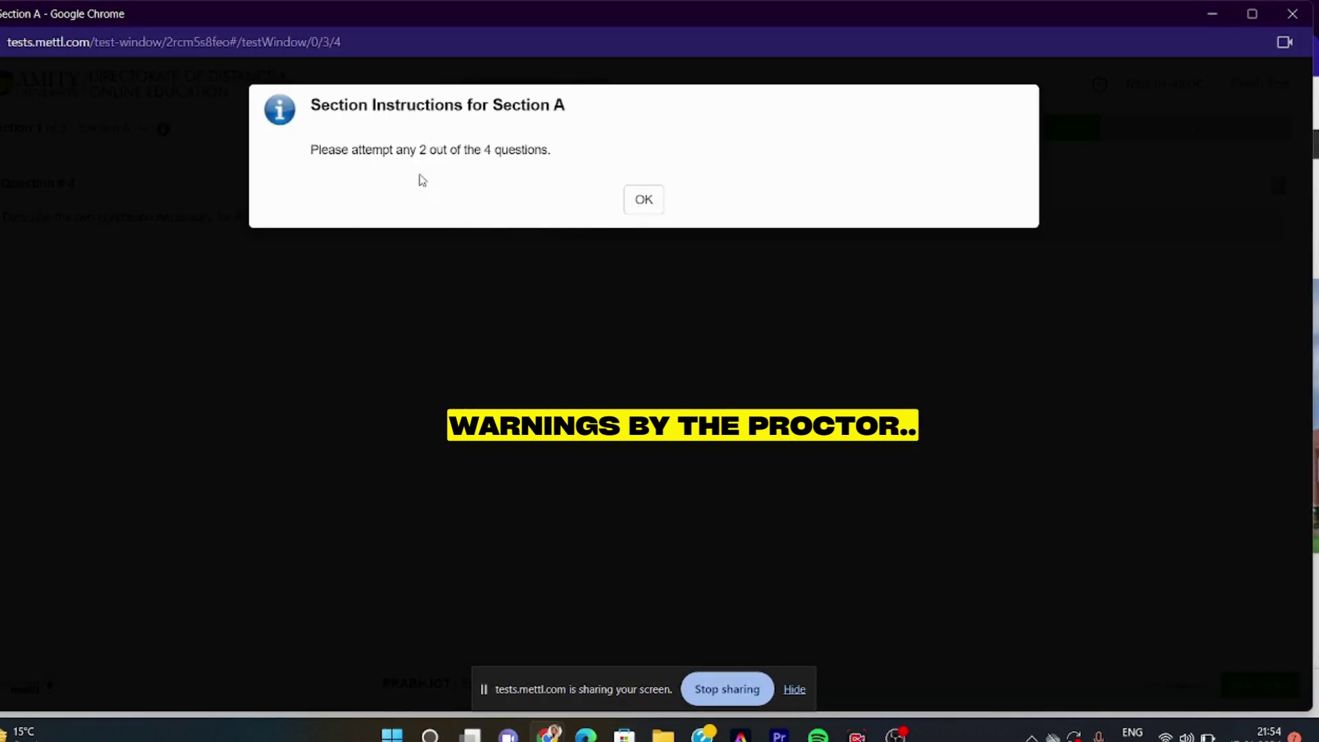
Complete Section A Question 4 with 'ibe to my channel for such updat', then go to Section B
click(641, 205)
text(ibe to my chann)
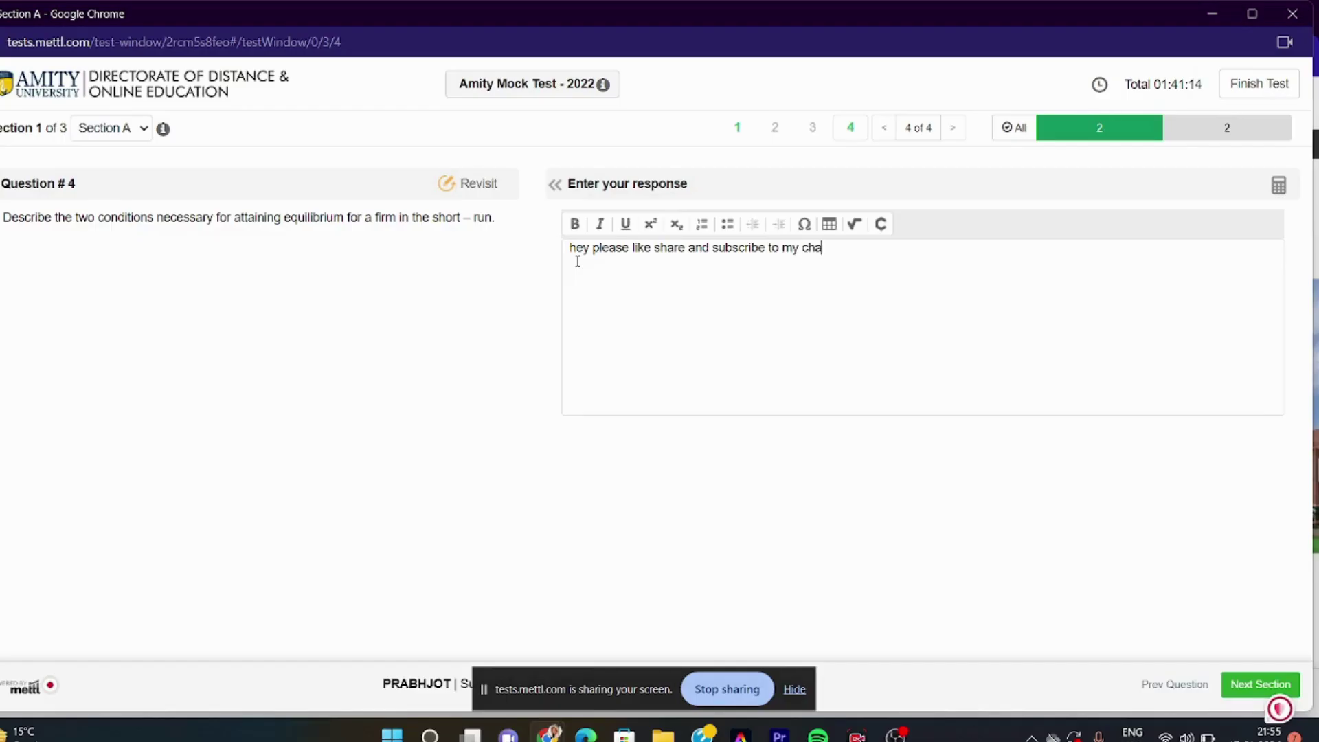
text(el for such updates)
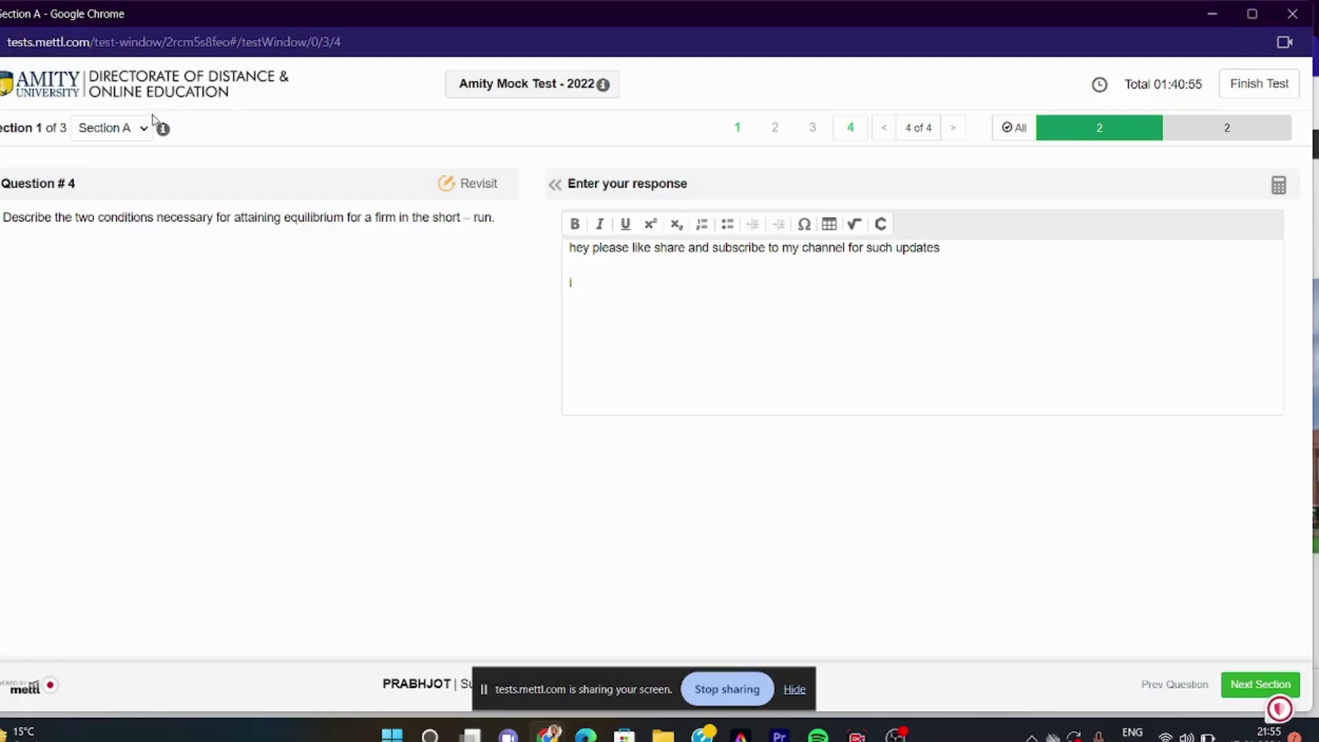
click(144, 130)
click(142, 167)
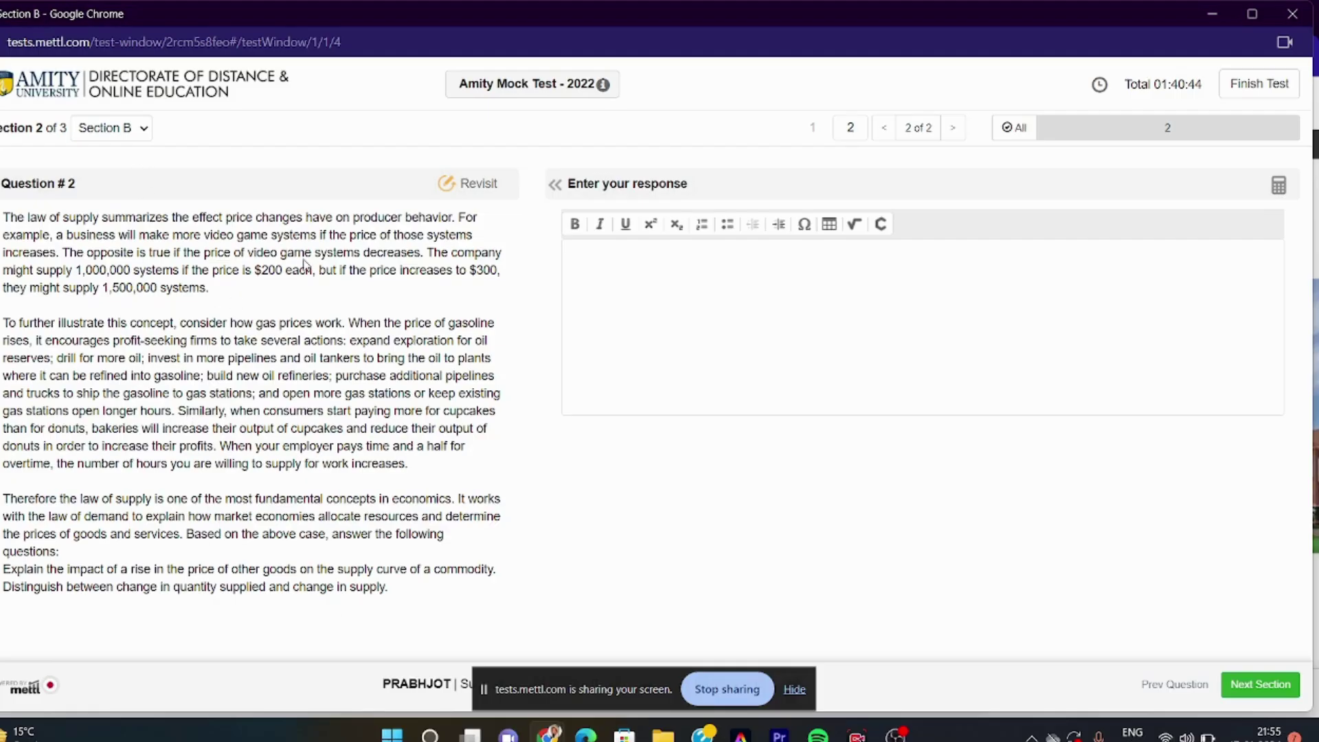
Flag Section B Question 2 for revisit and toggle between flagged and unflagged question filters
click(458, 191)
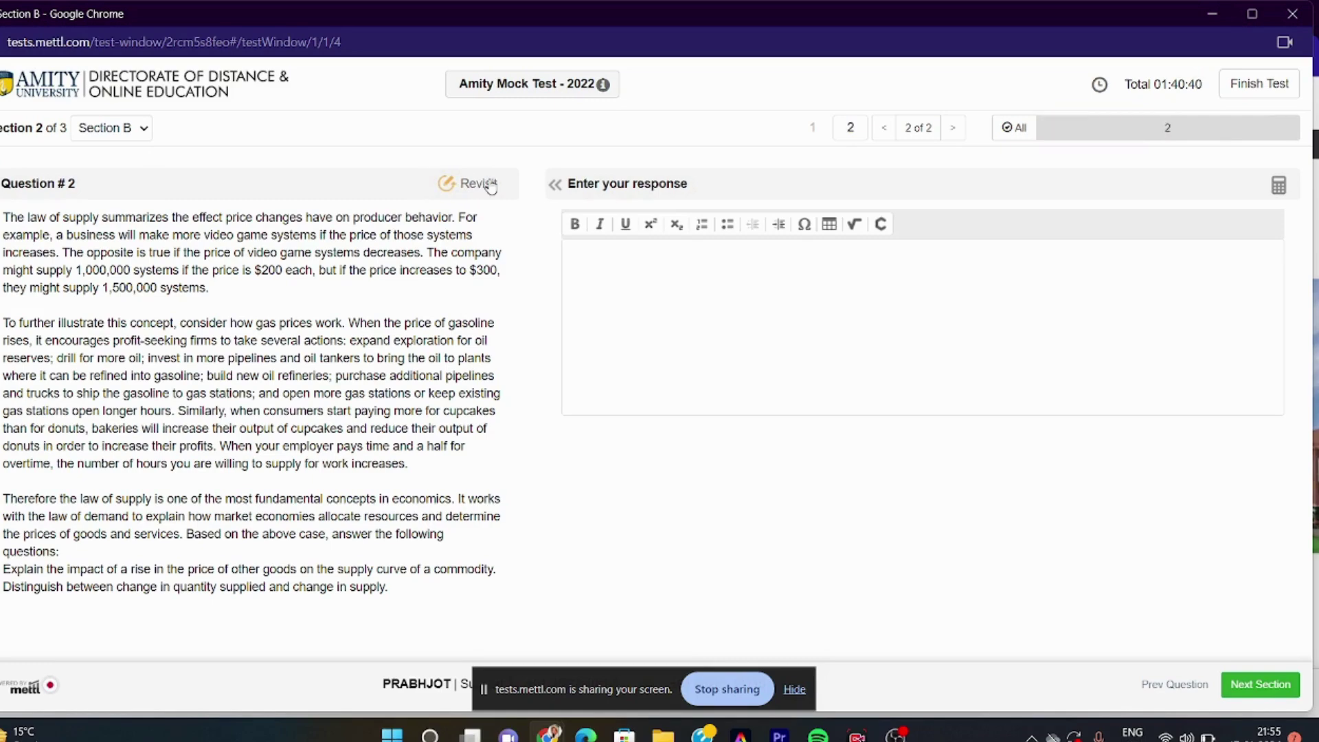
click(1163, 133)
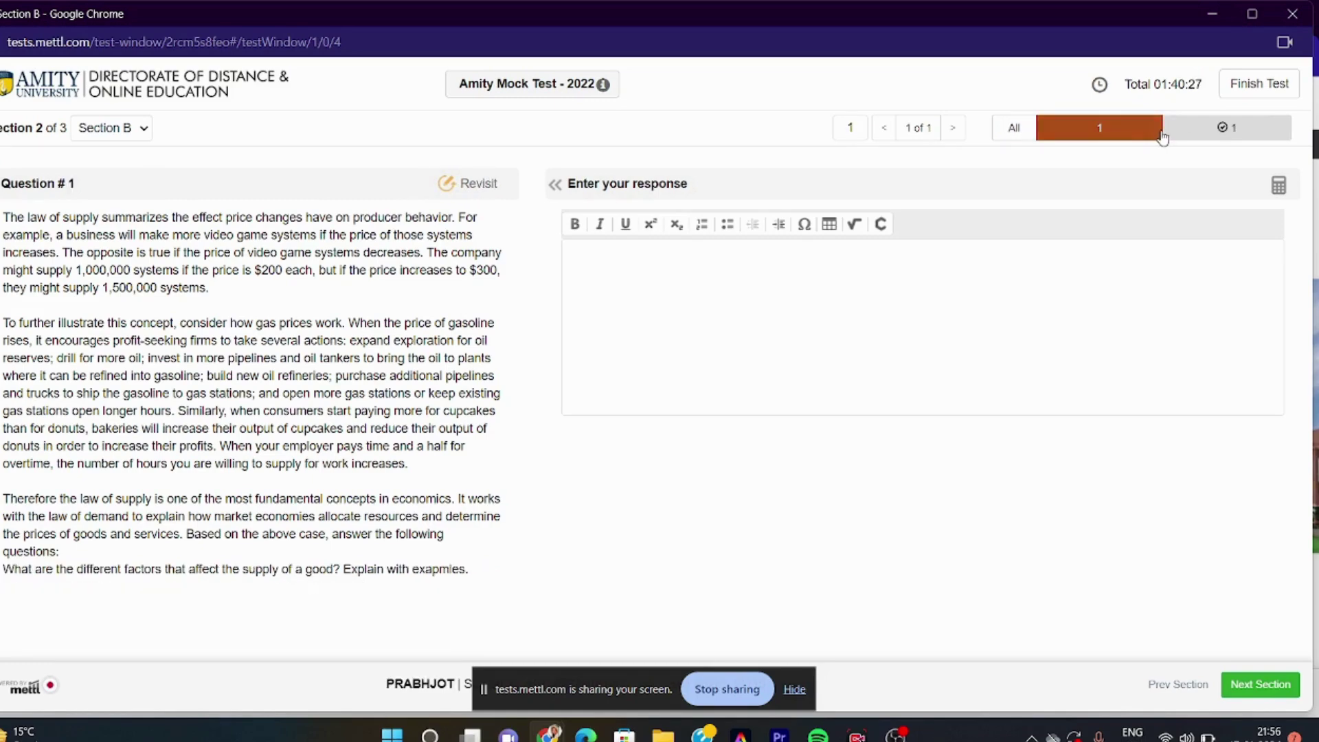
click(1160, 133)
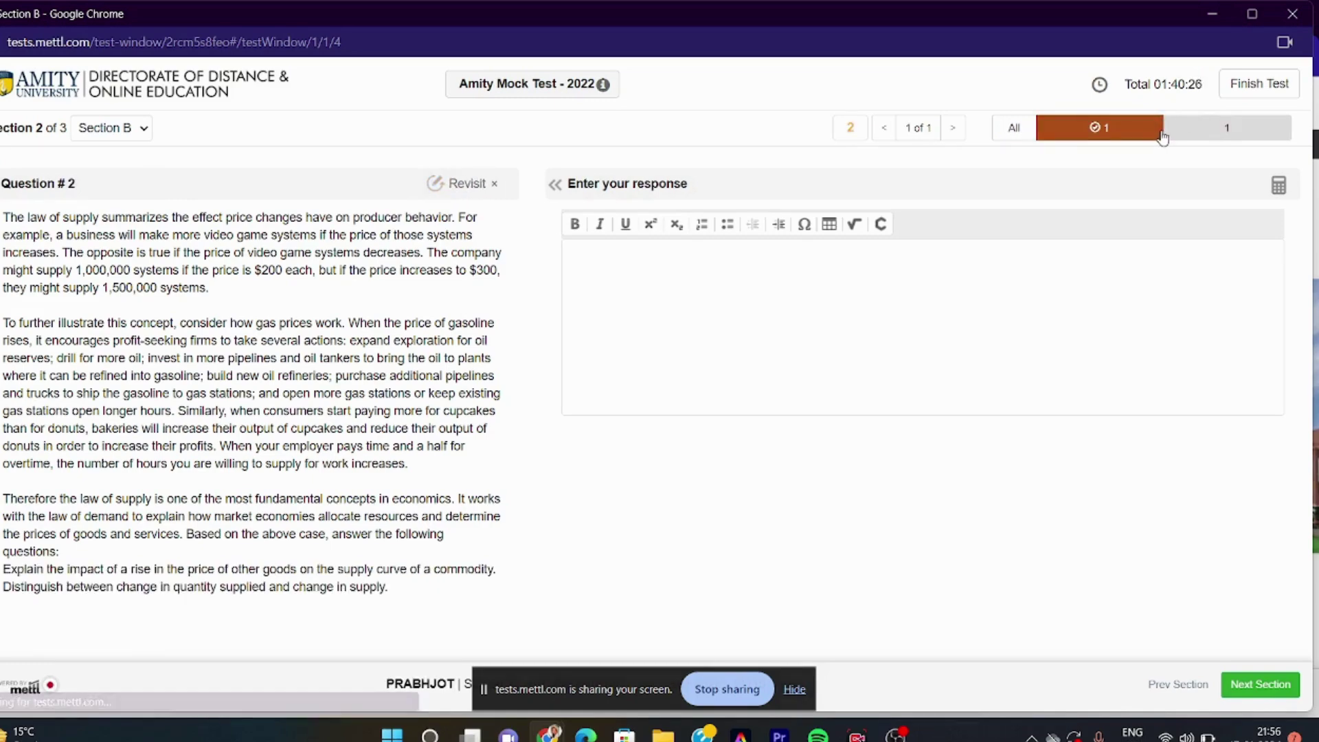
click(1217, 138)
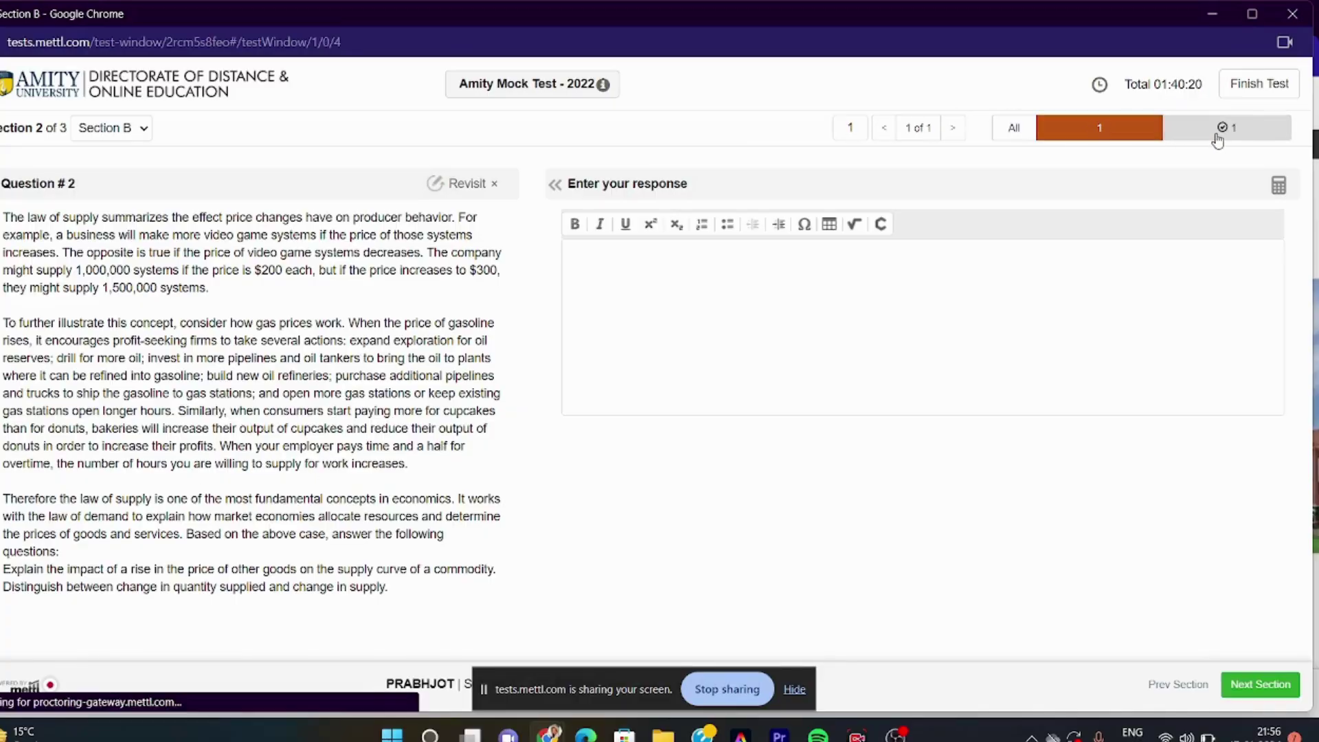
click(1143, 132)
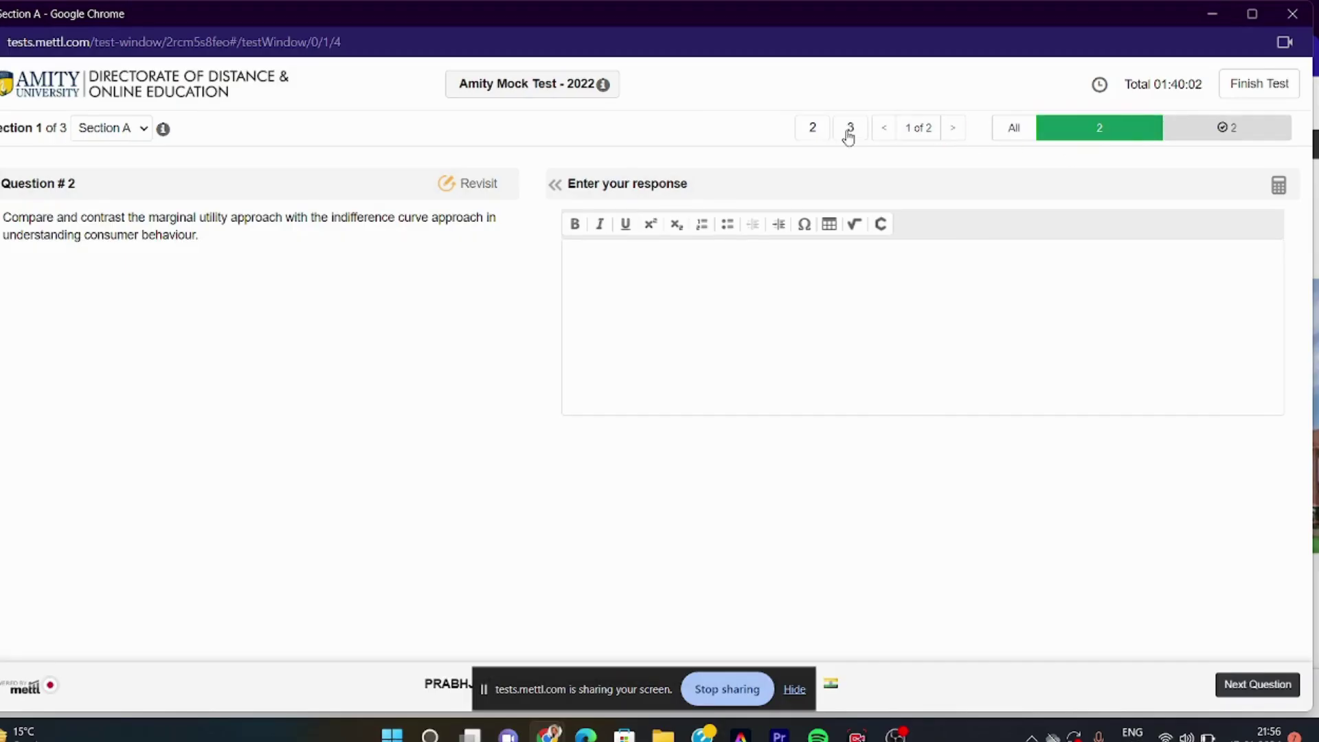
Open Section A Question 2 and toggle its attempt-status filter
click(850, 134)
click(814, 132)
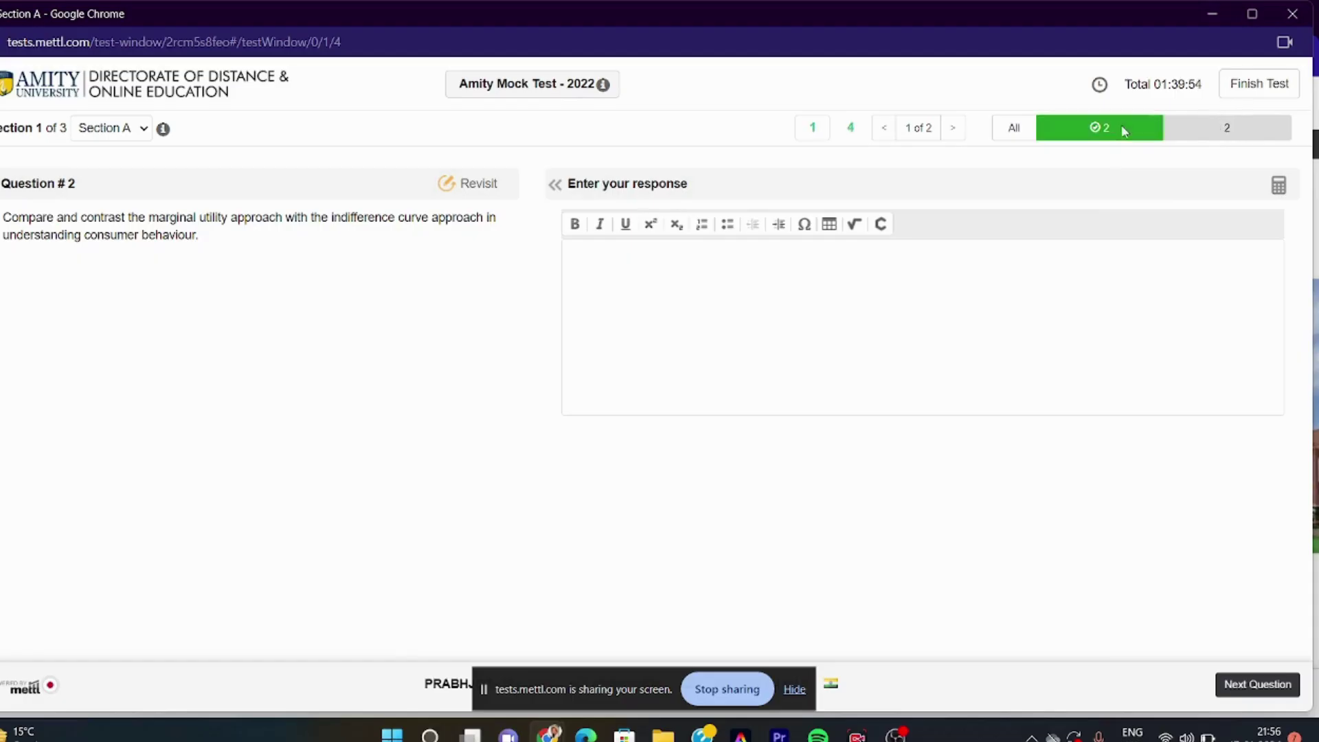
click(1121, 136)
click(1214, 136)
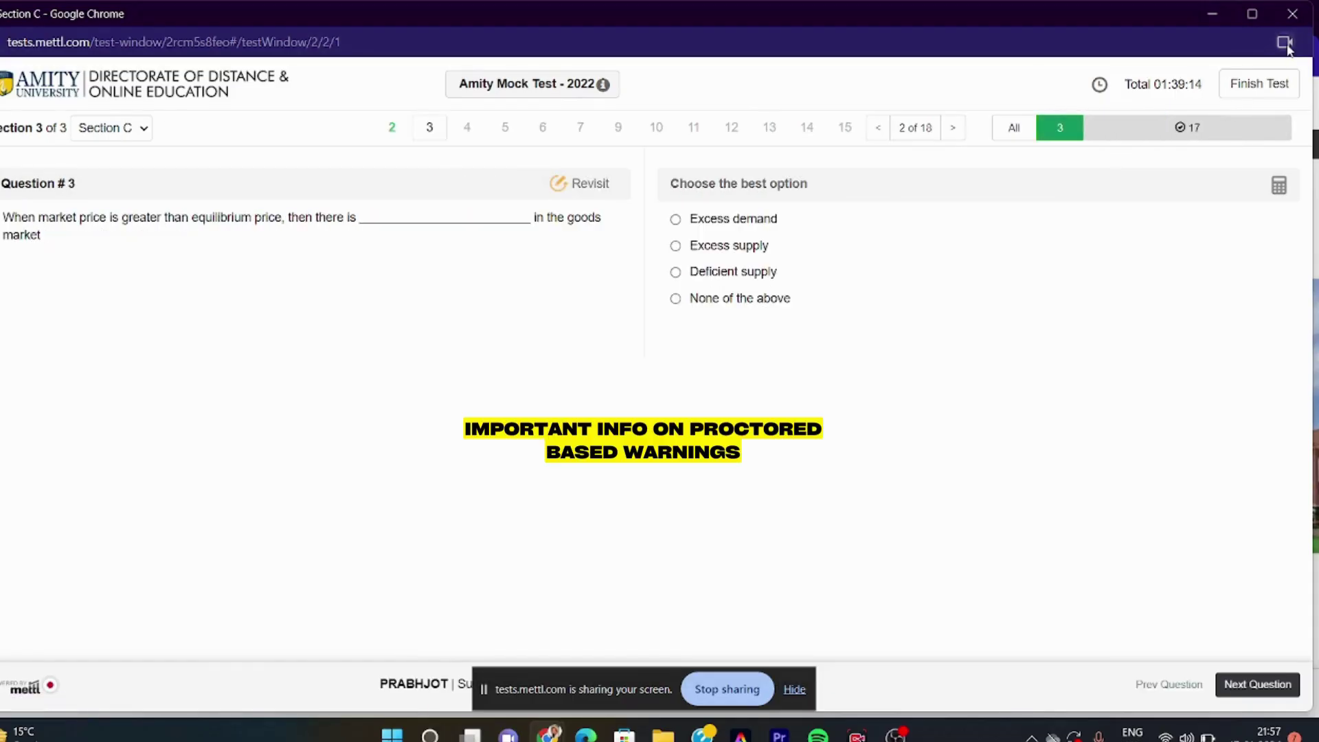
Check the site's camera and microphone permission, dismiss the navigated-away warning, and minimize the test window
click(1284, 43)
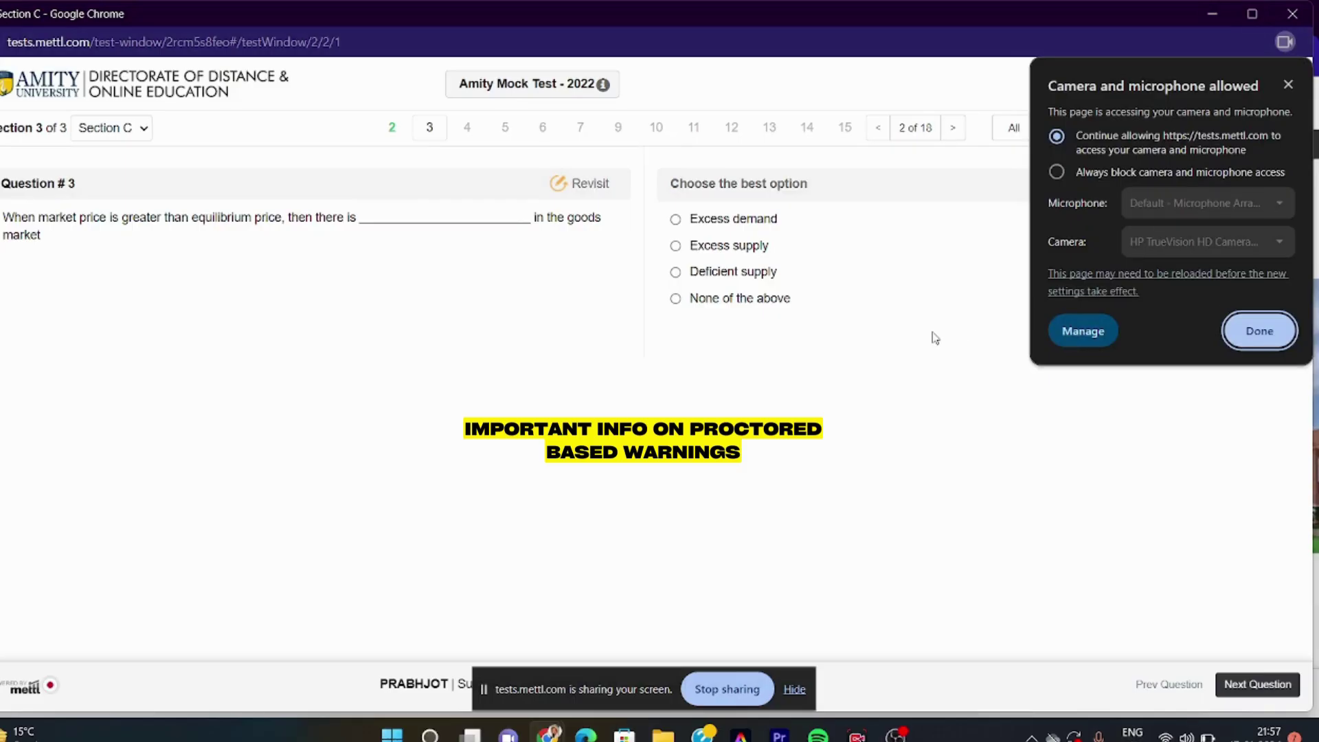
click(934, 336)
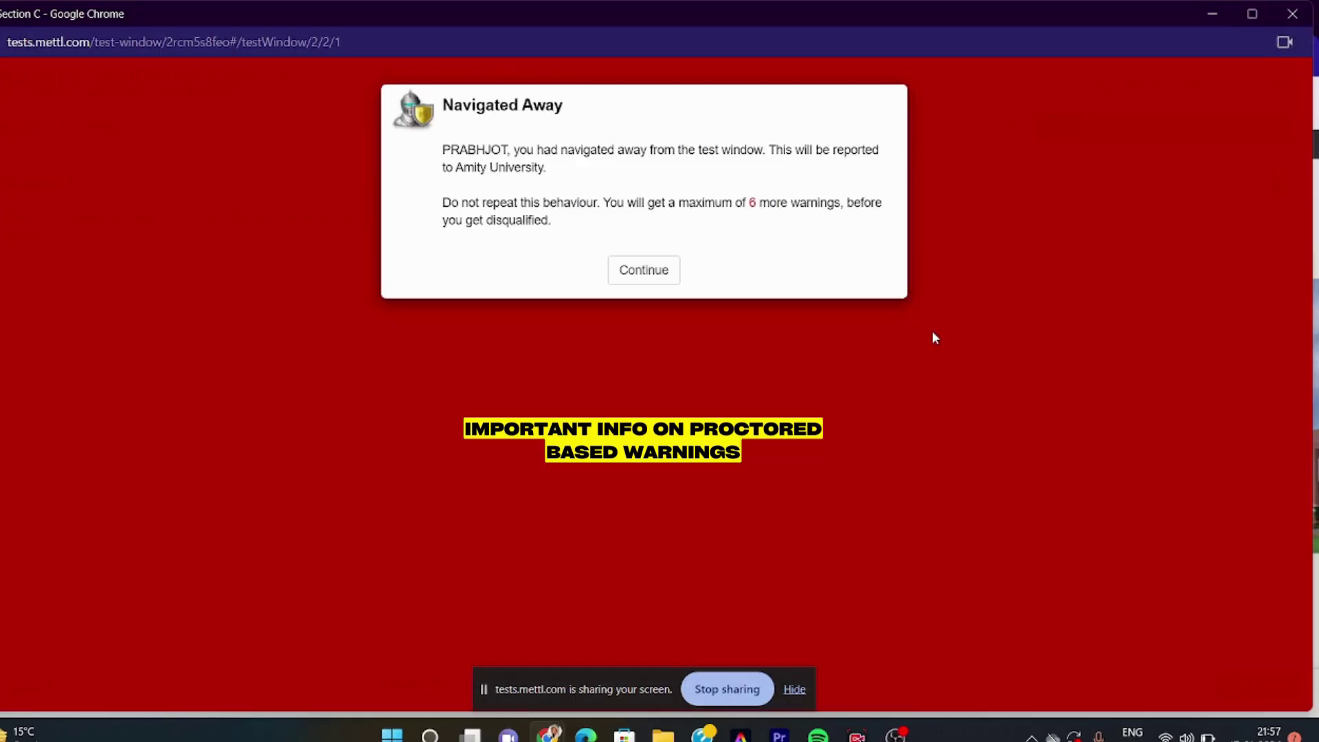
click(641, 270)
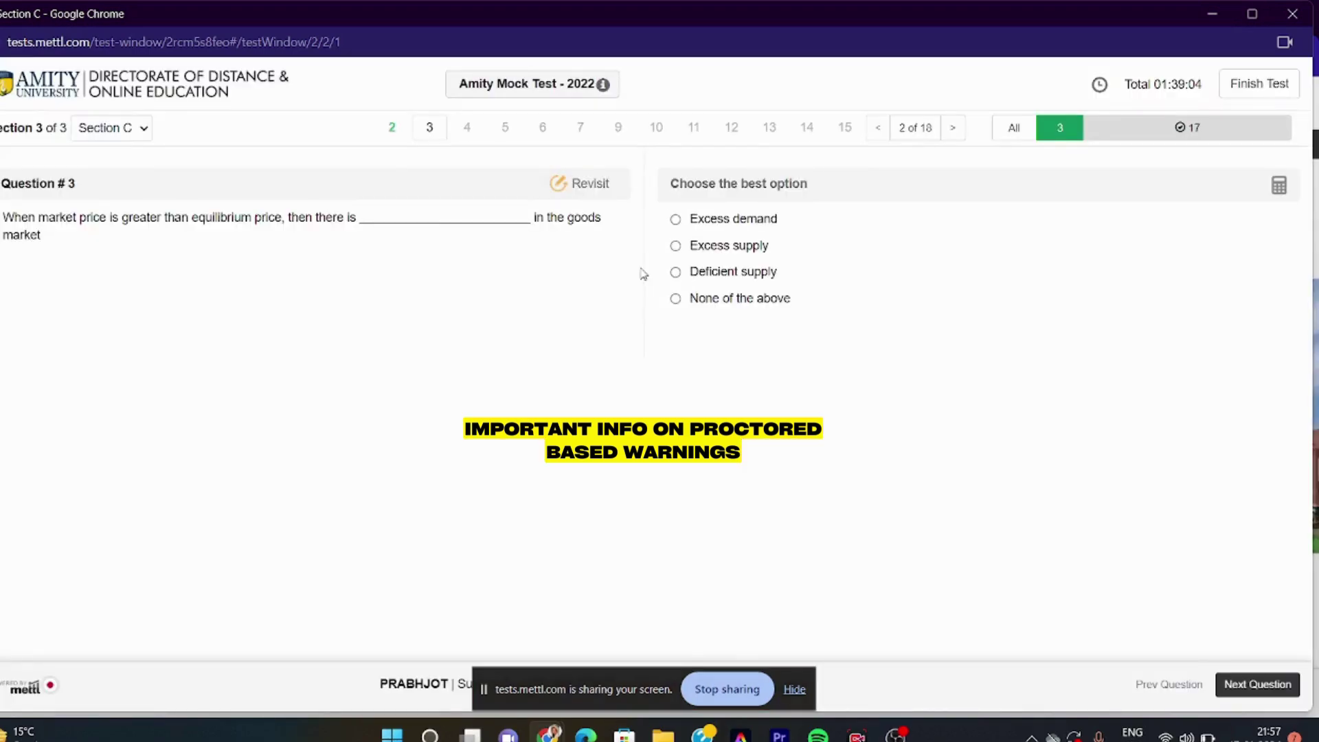
click(1213, 14)
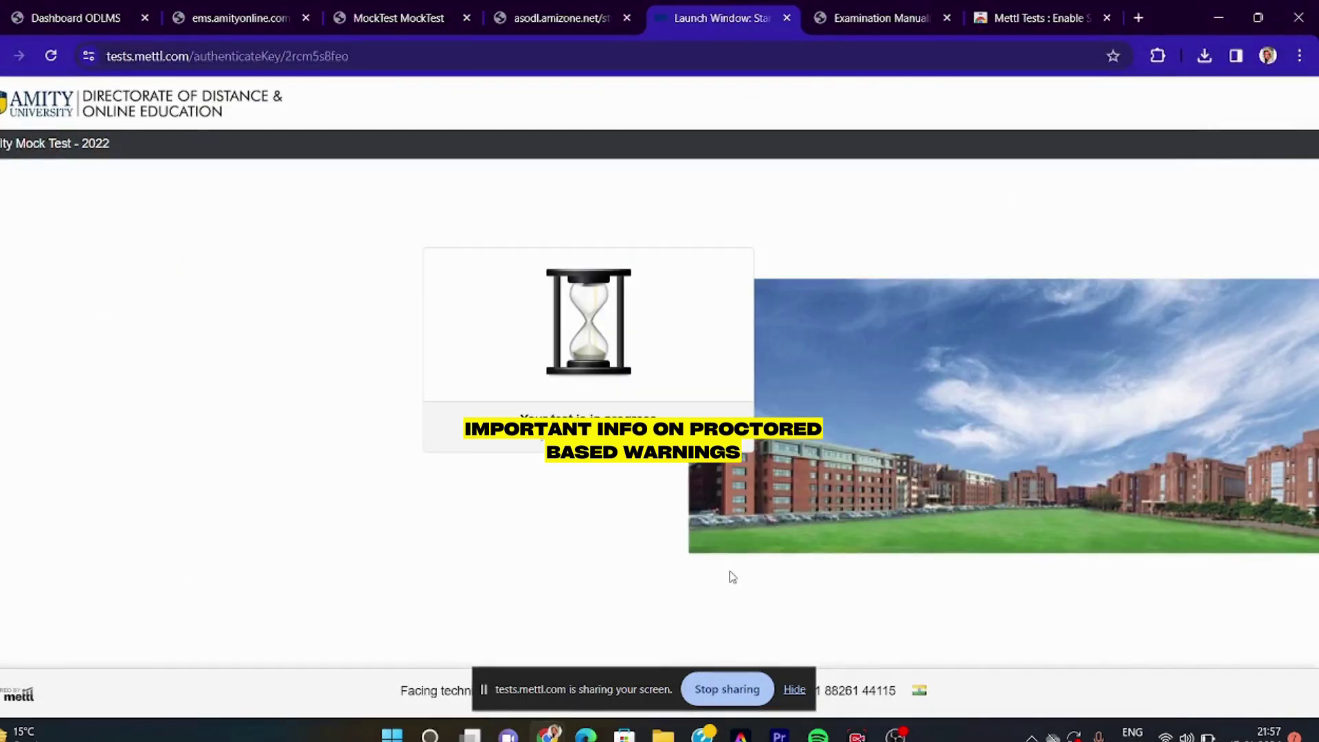
Restore the Section C test window from the taskbar and dismiss the navigated-away warning
mouse_move(549, 734)
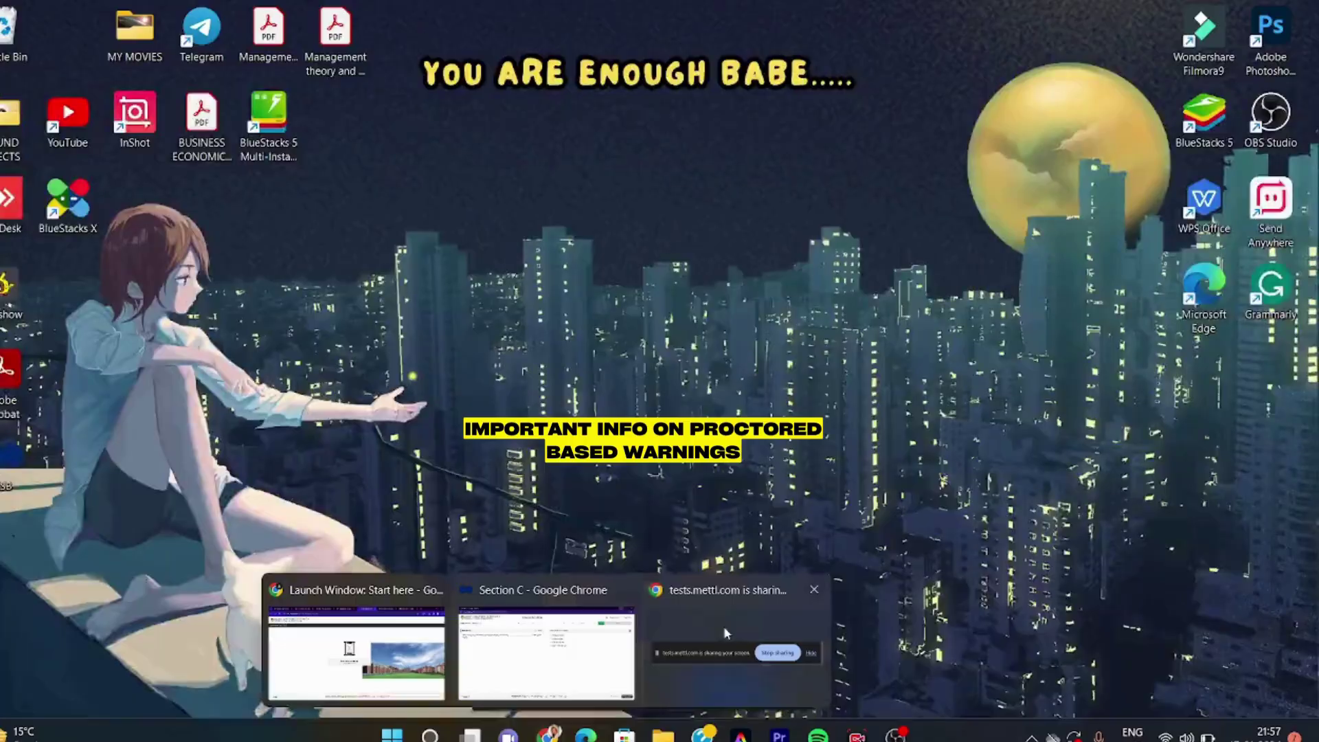
click(721, 626)
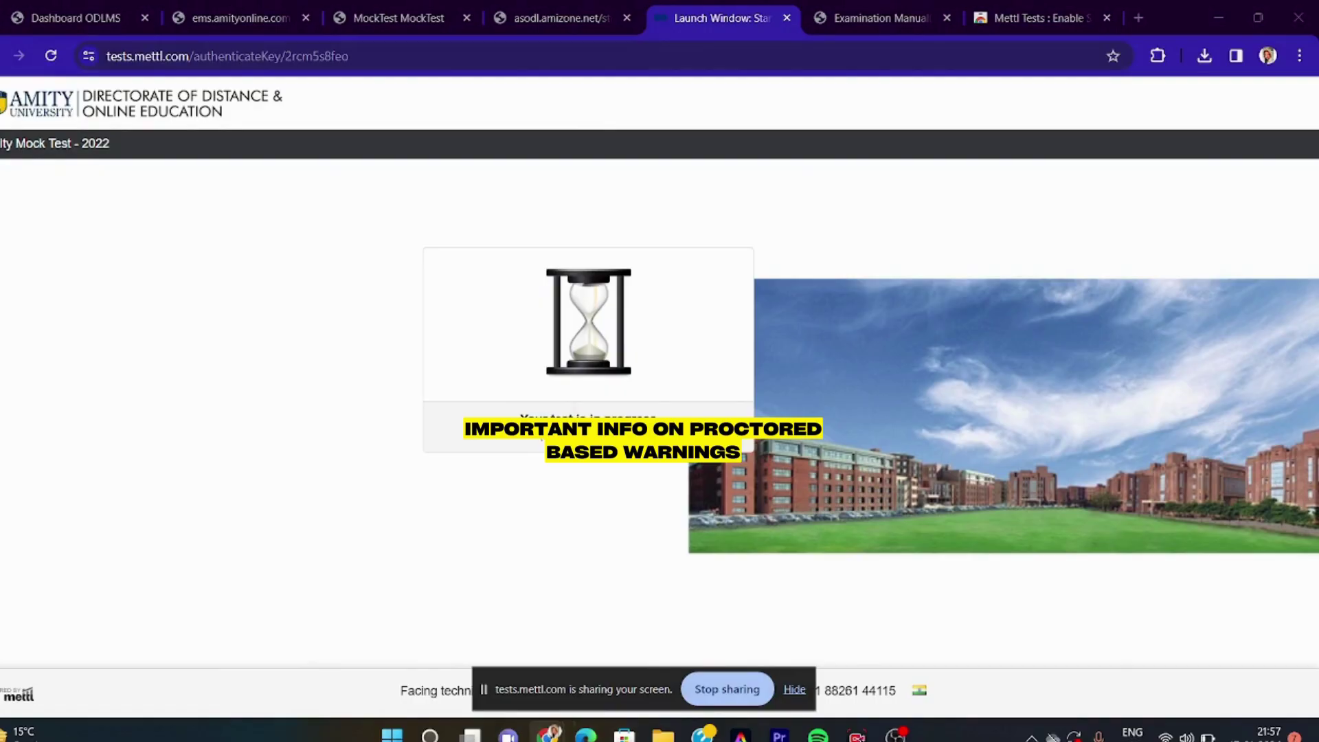
mouse_move(550, 733)
click(547, 633)
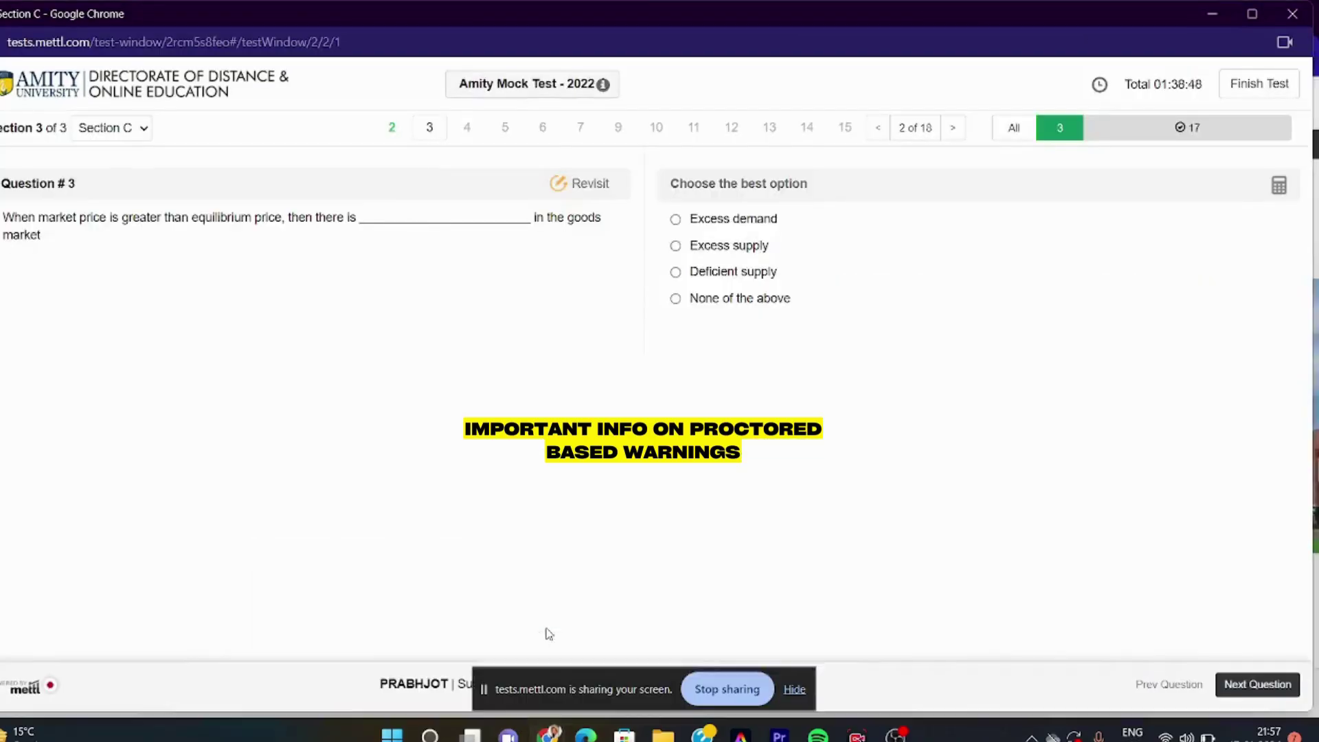
click(643, 272)
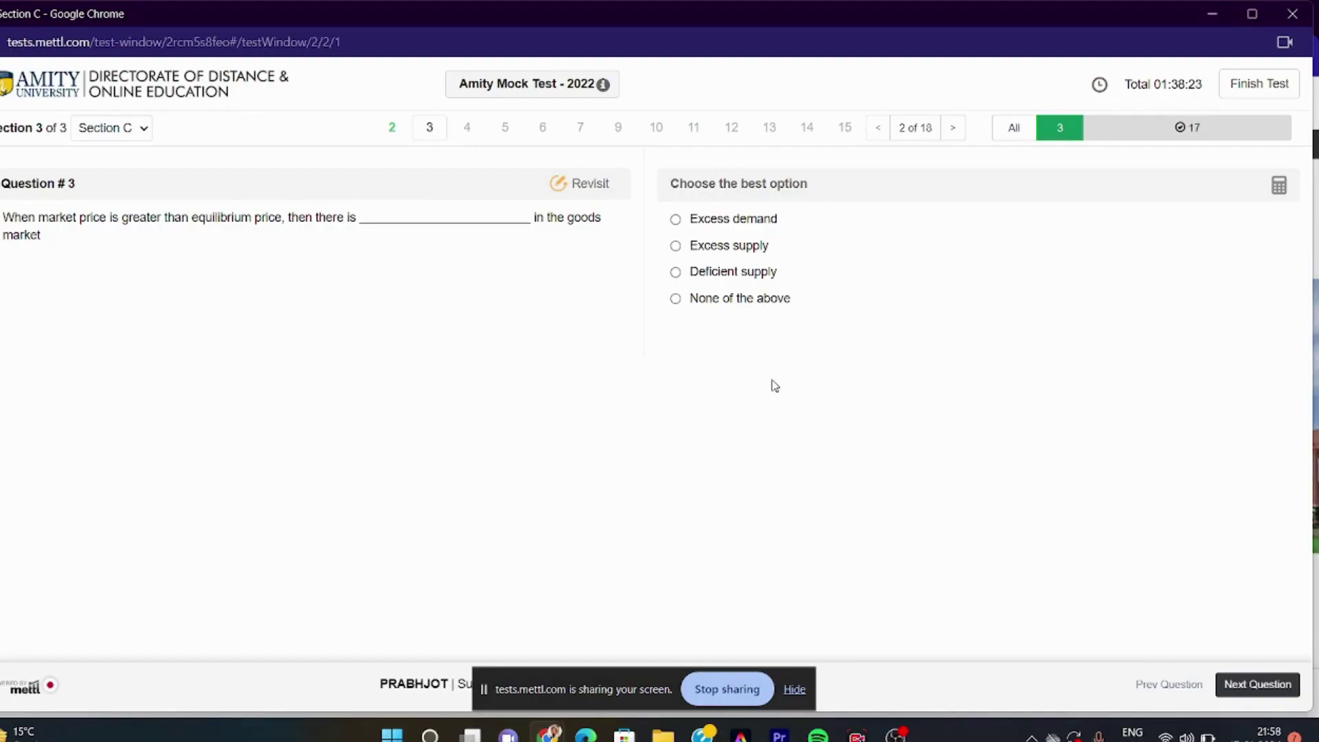
mouse_move(663, 733)
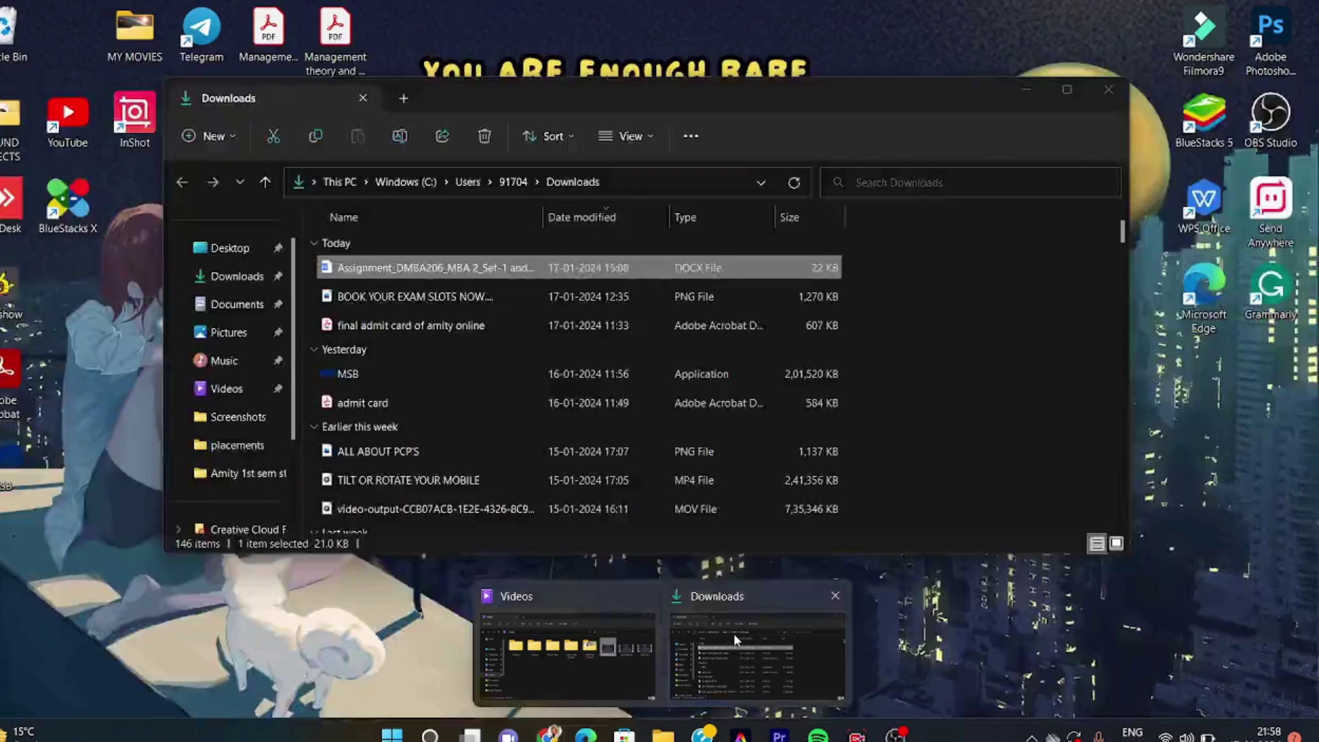
click(734, 633)
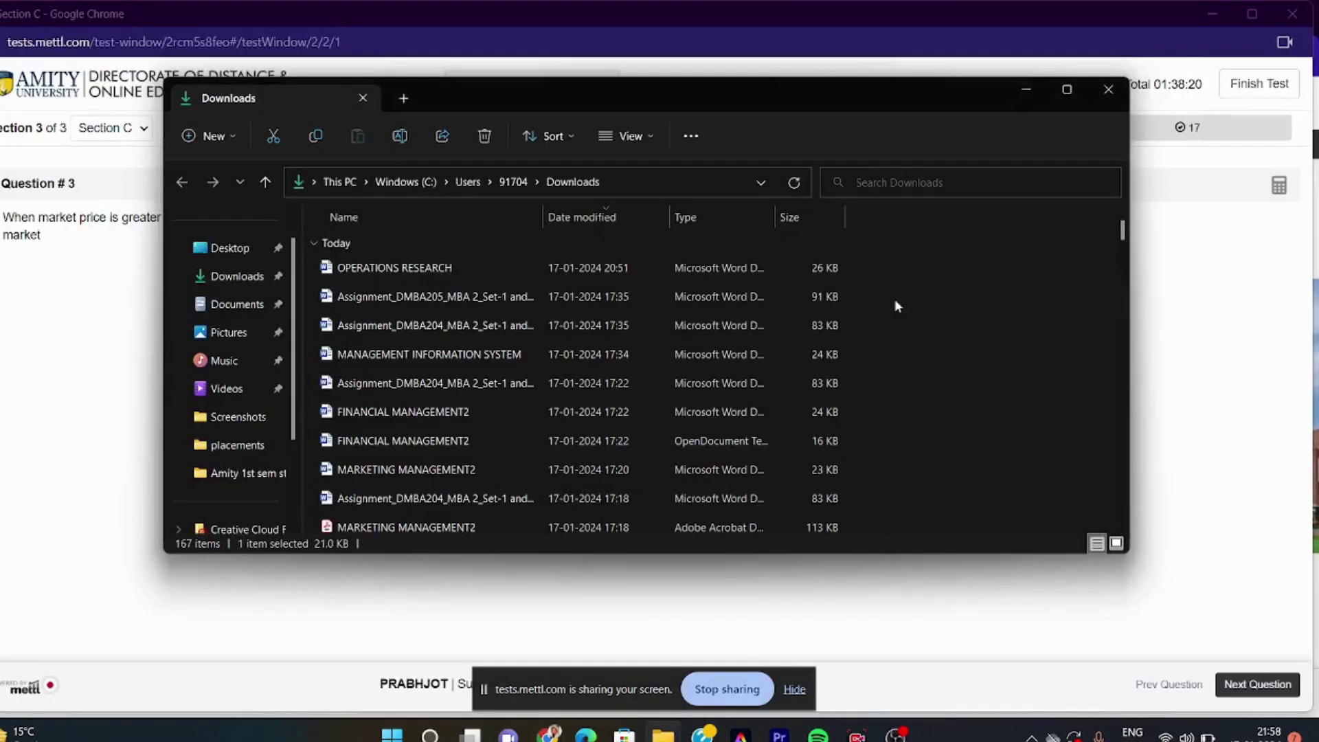
click(1028, 90)
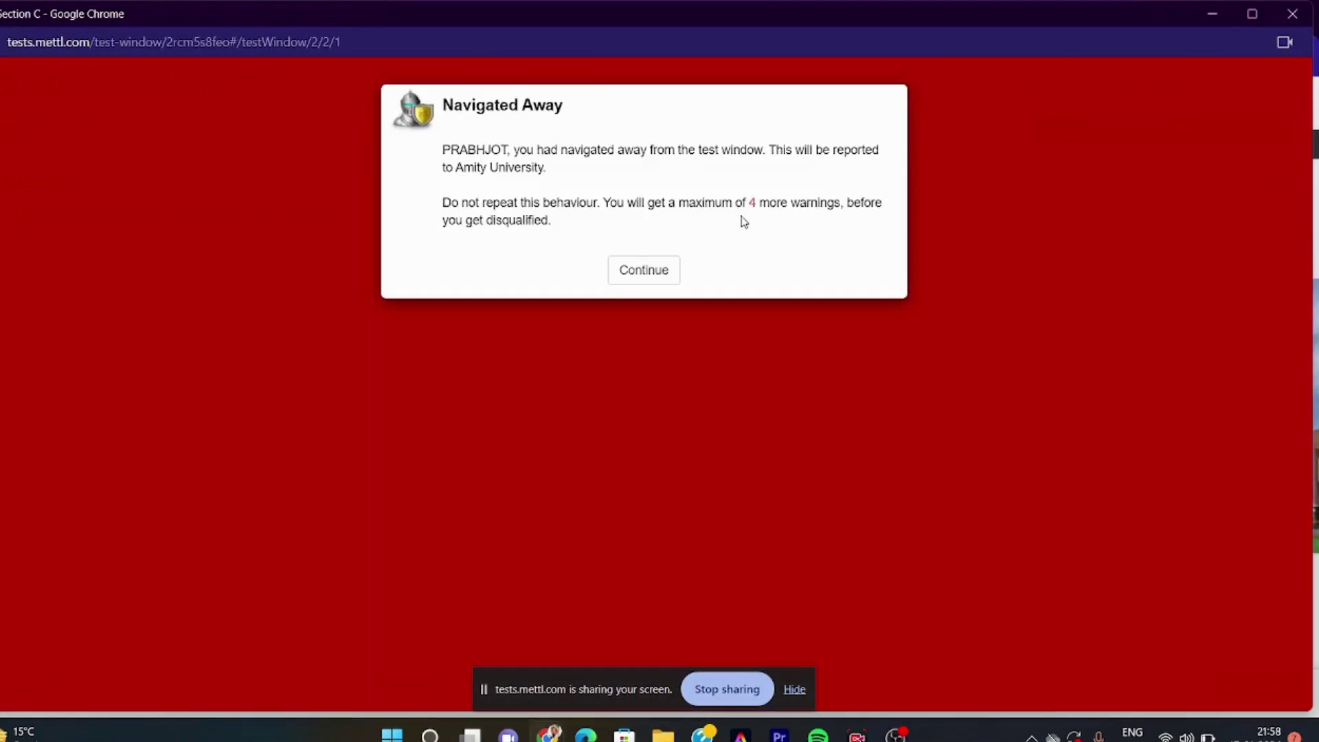
click(658, 269)
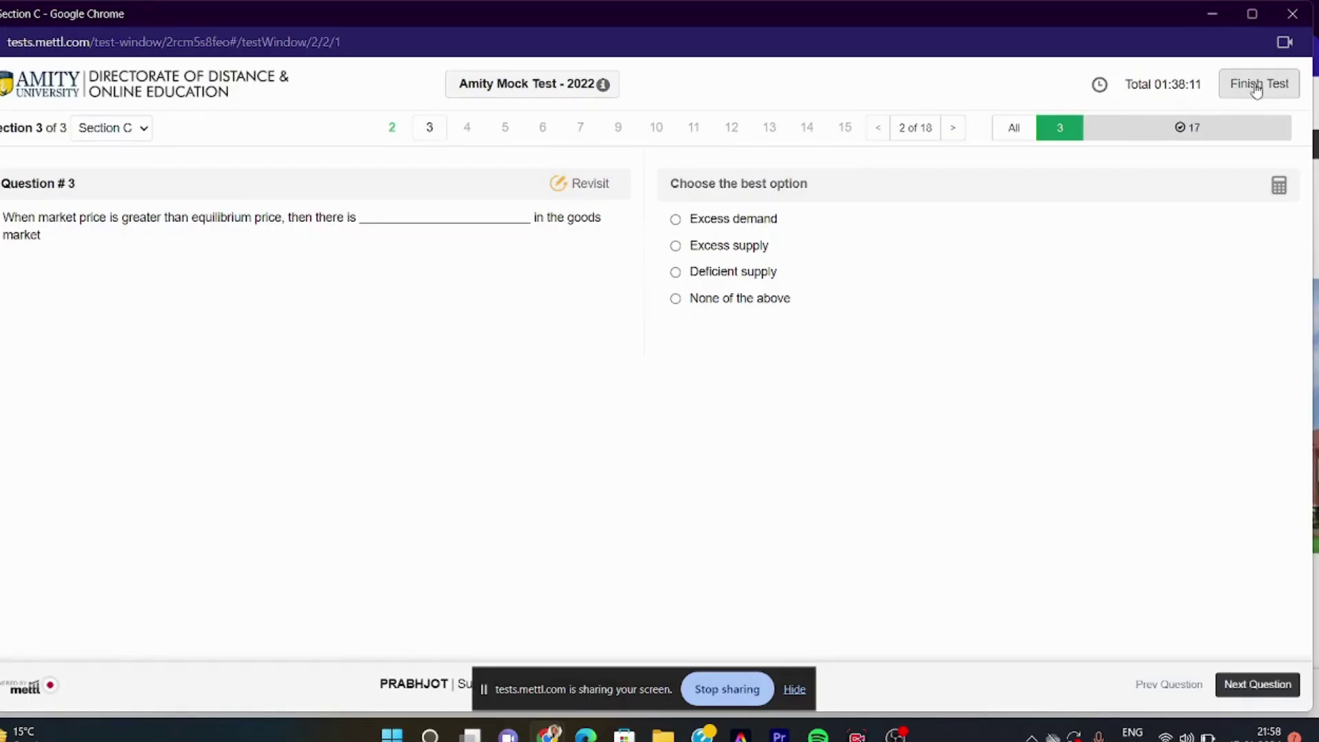
click(1249, 90)
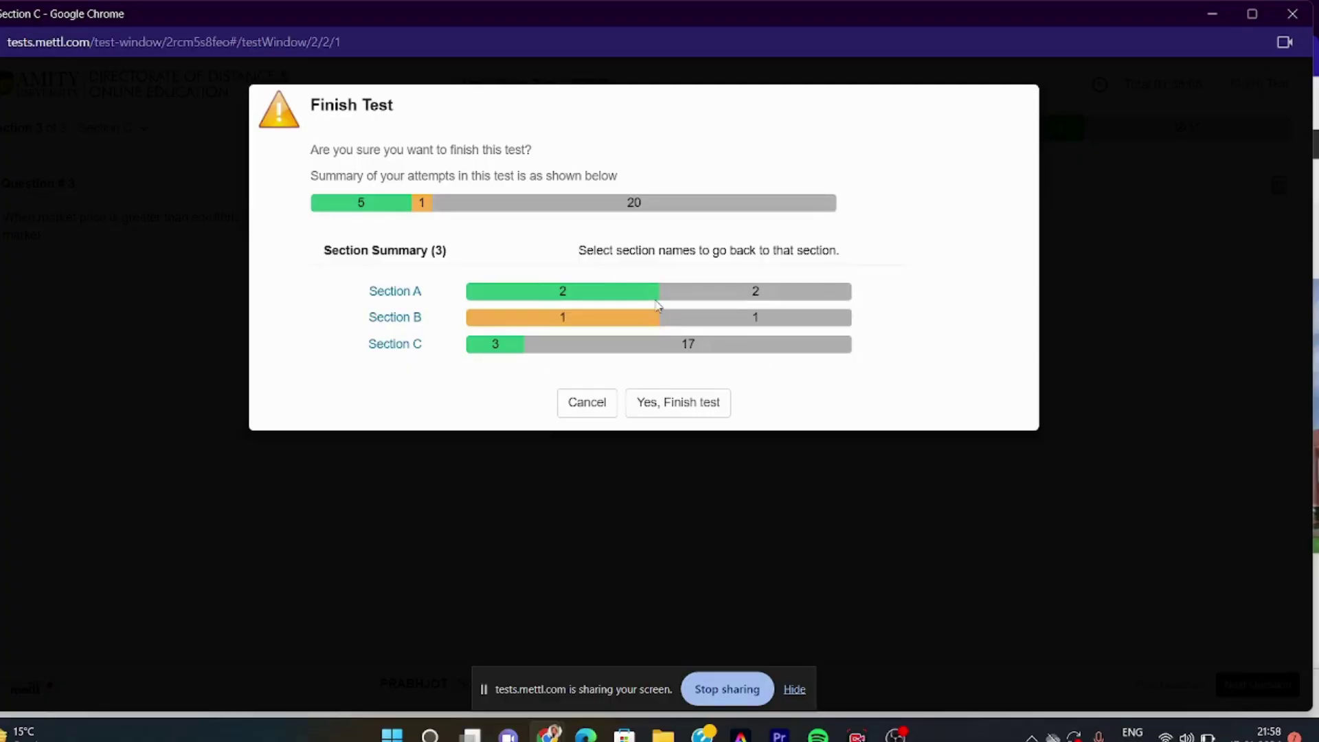
key(Escape)
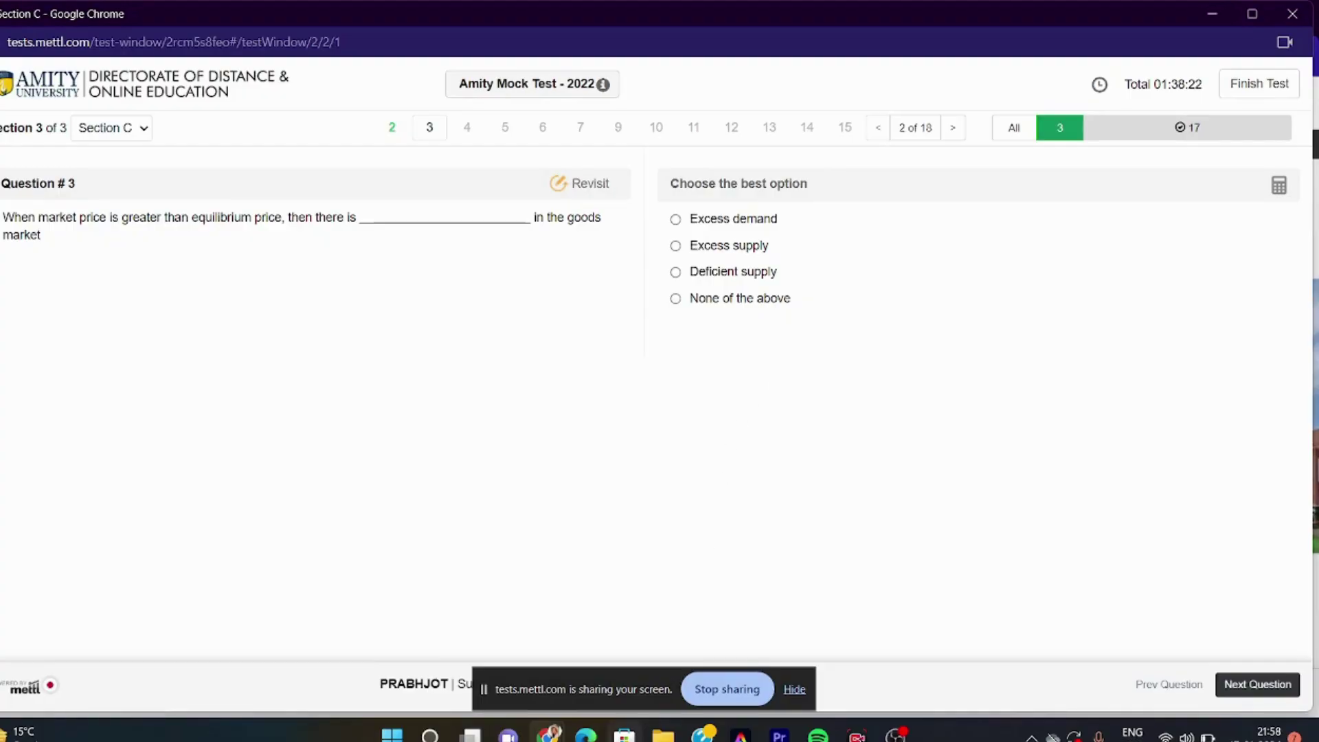
mouse_move(662, 733)
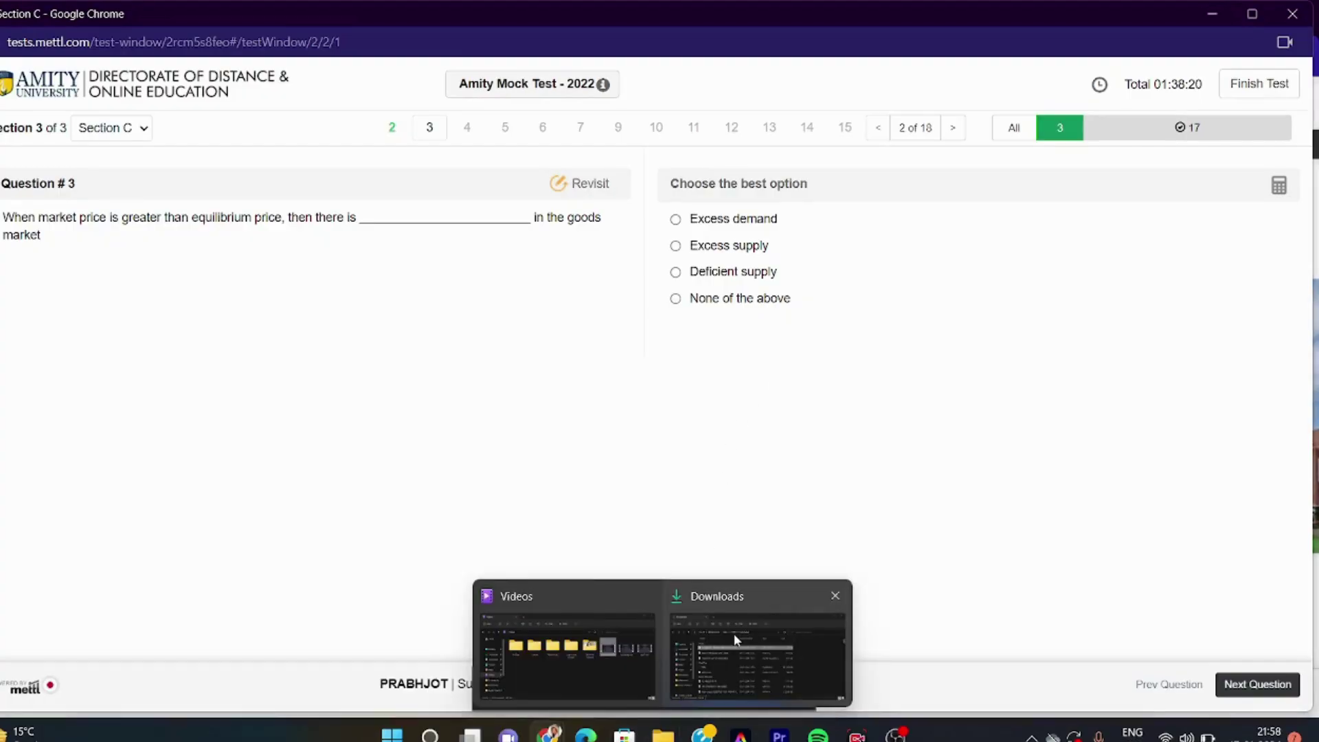
click(734, 633)
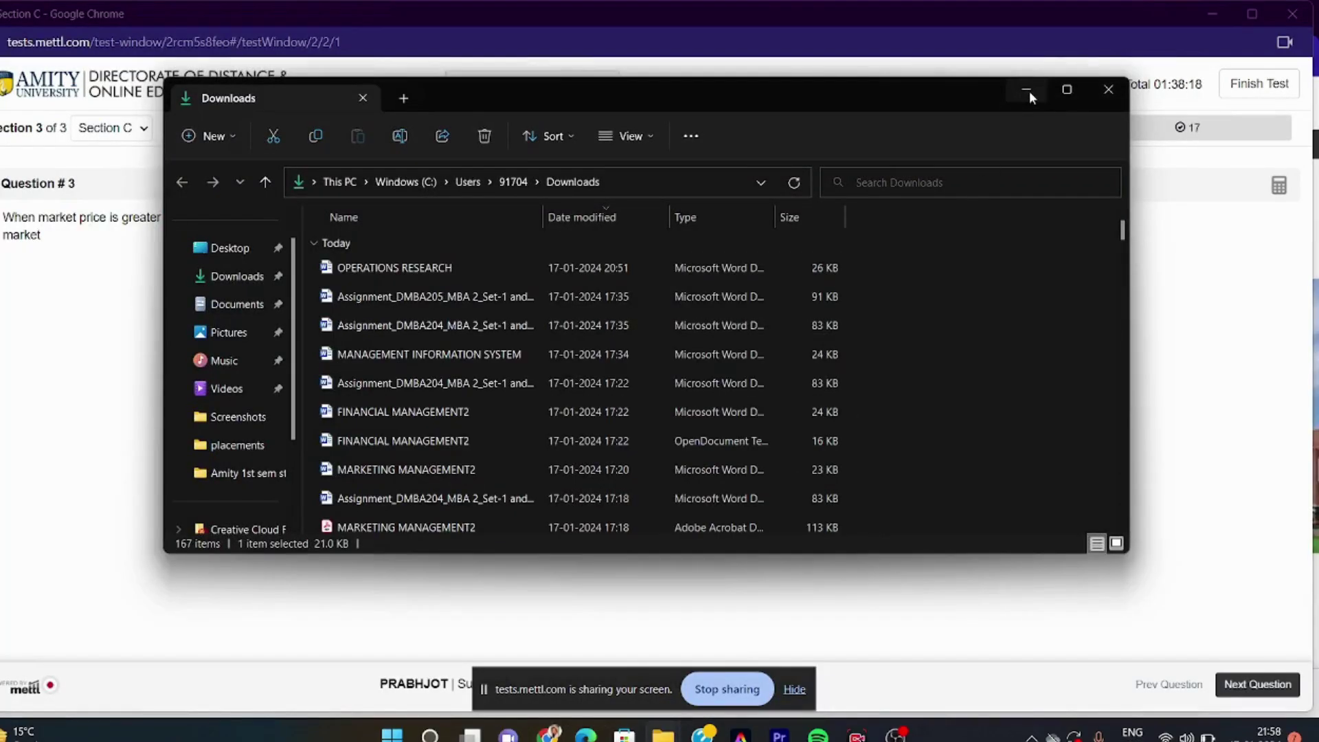
click(1027, 90)
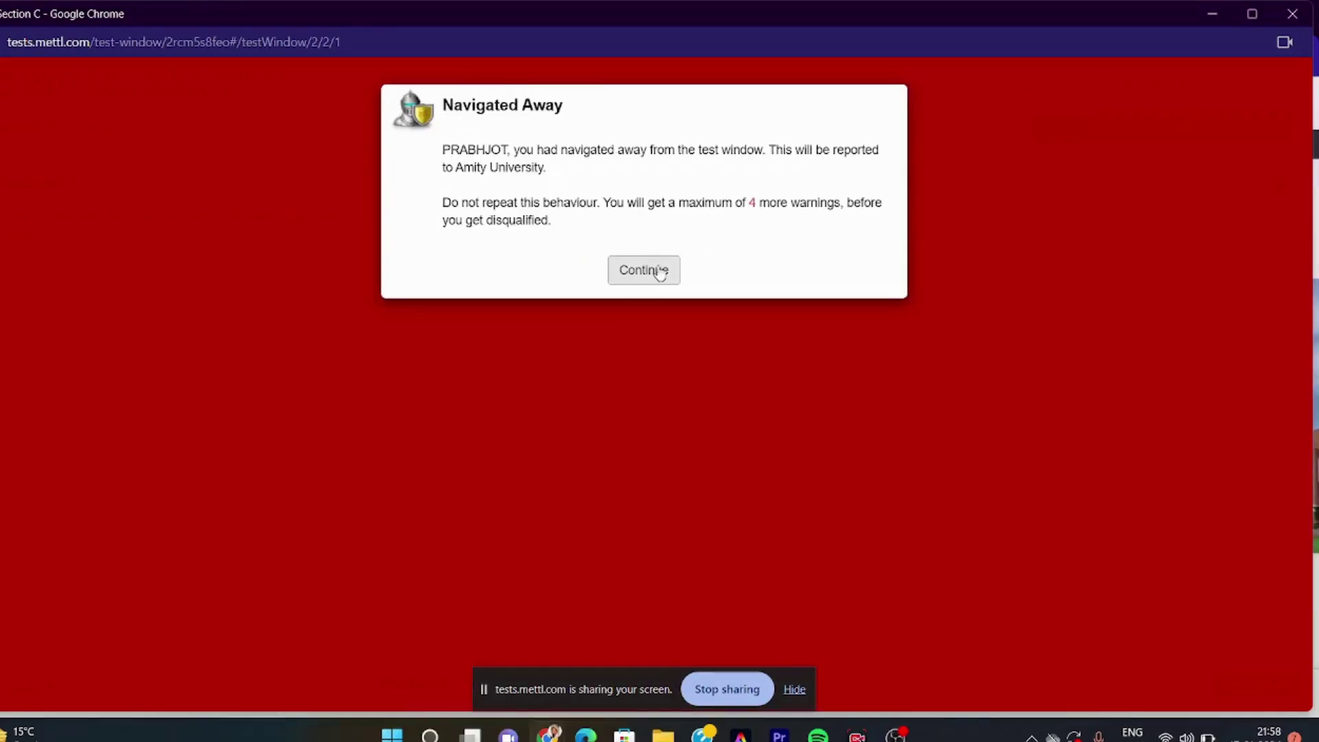
click(656, 271)
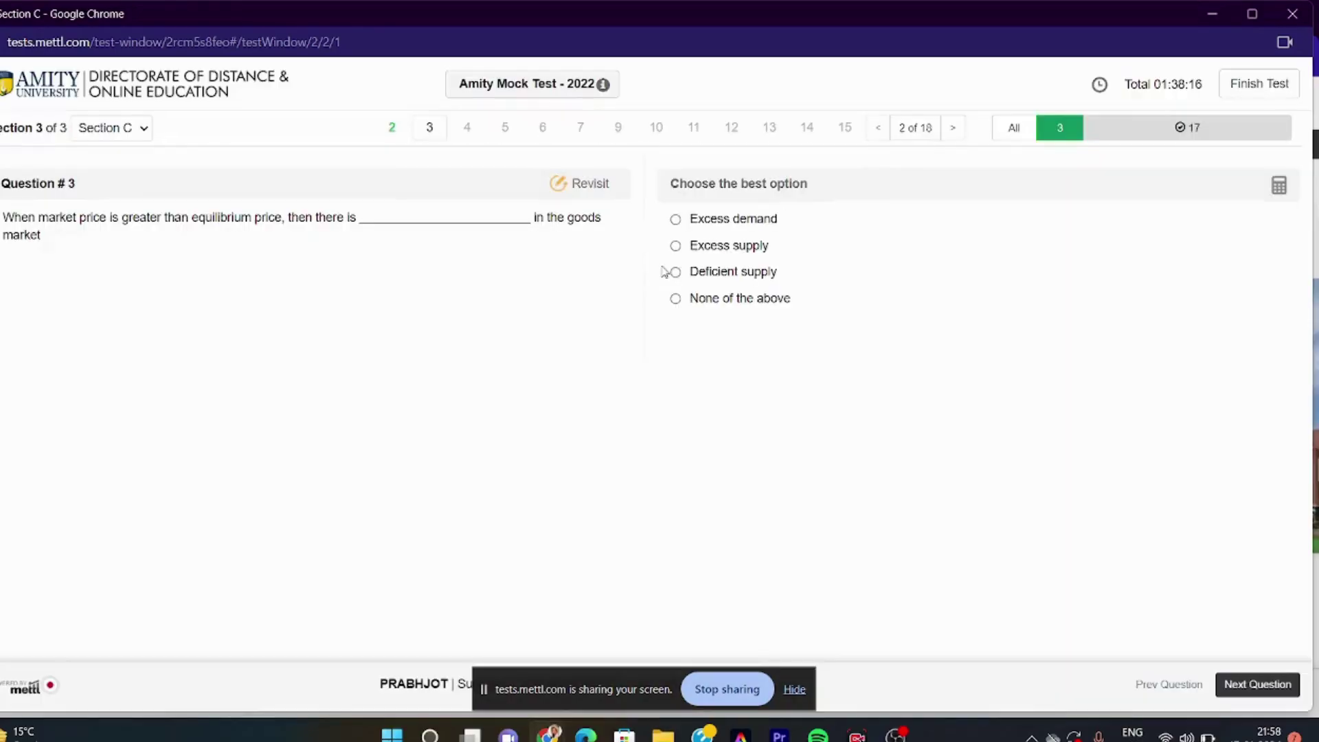
click(1256, 88)
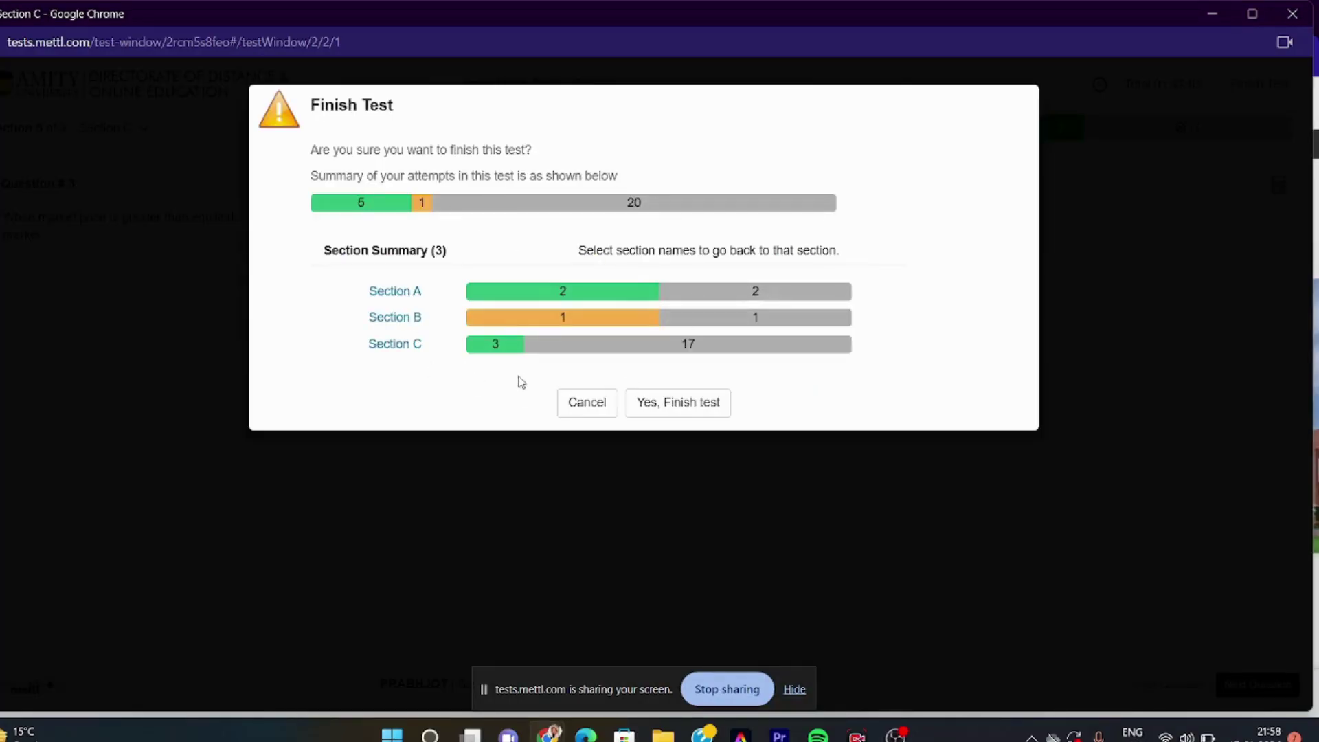
click(601, 417)
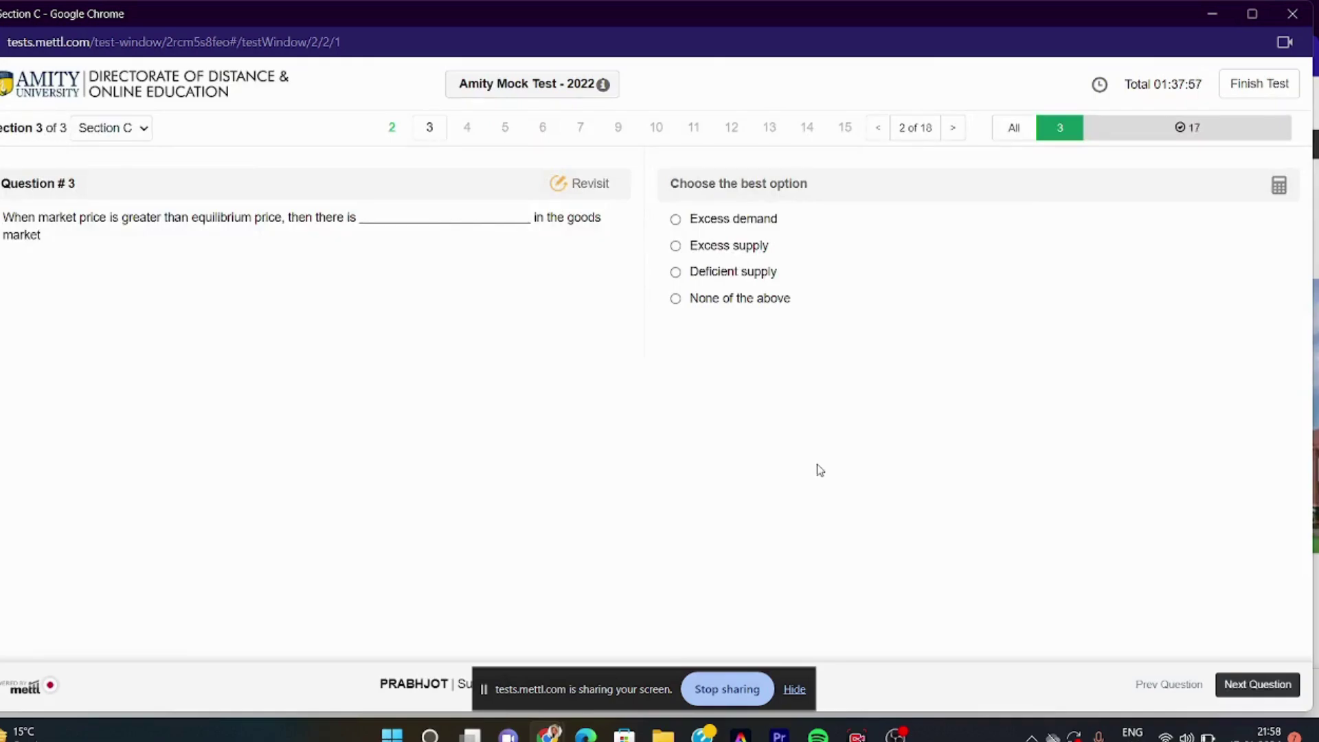
drag(629, 681, 151, 490)
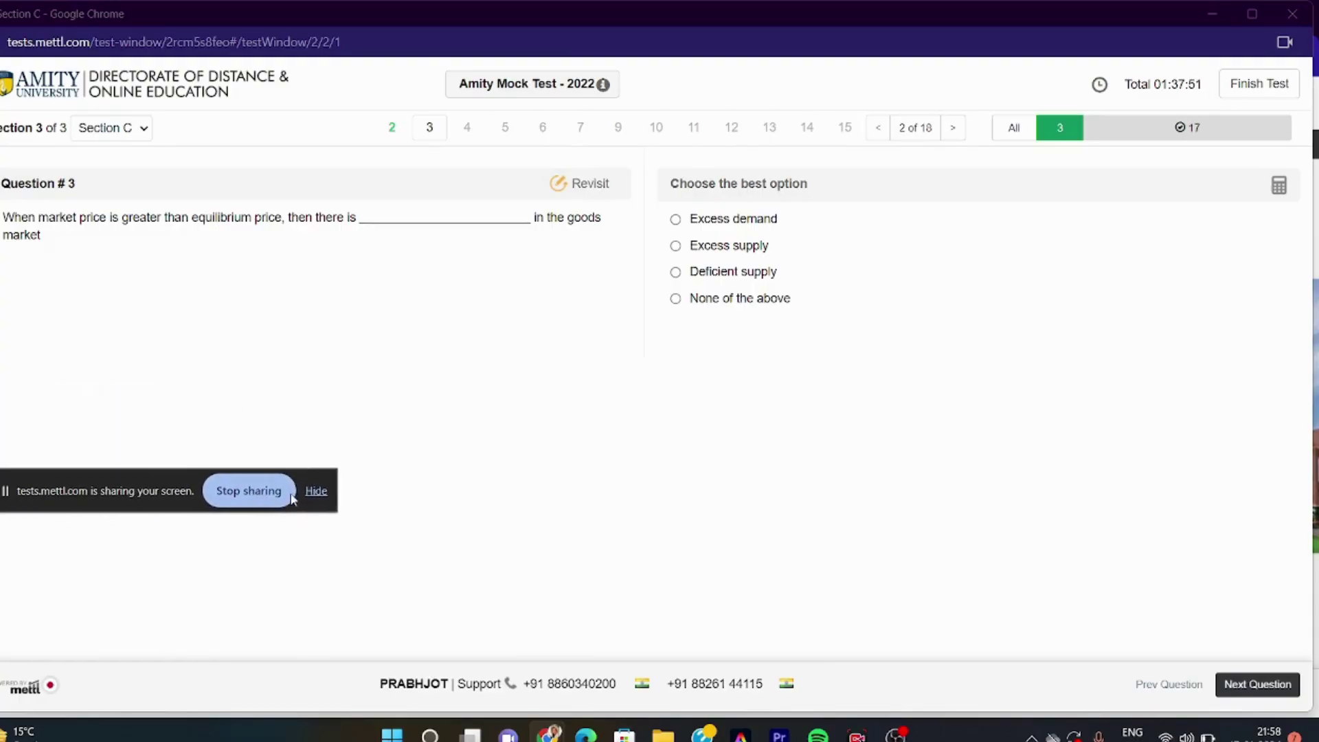
click(315, 492)
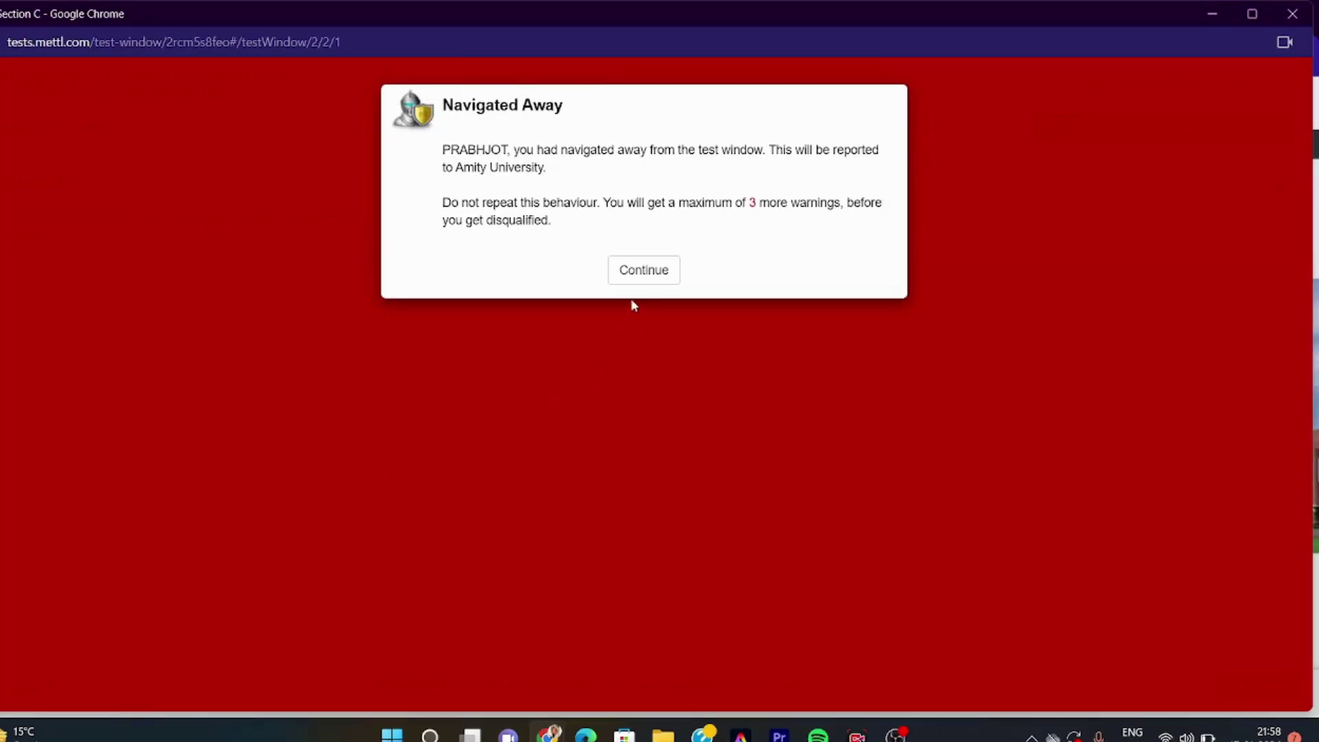
click(641, 281)
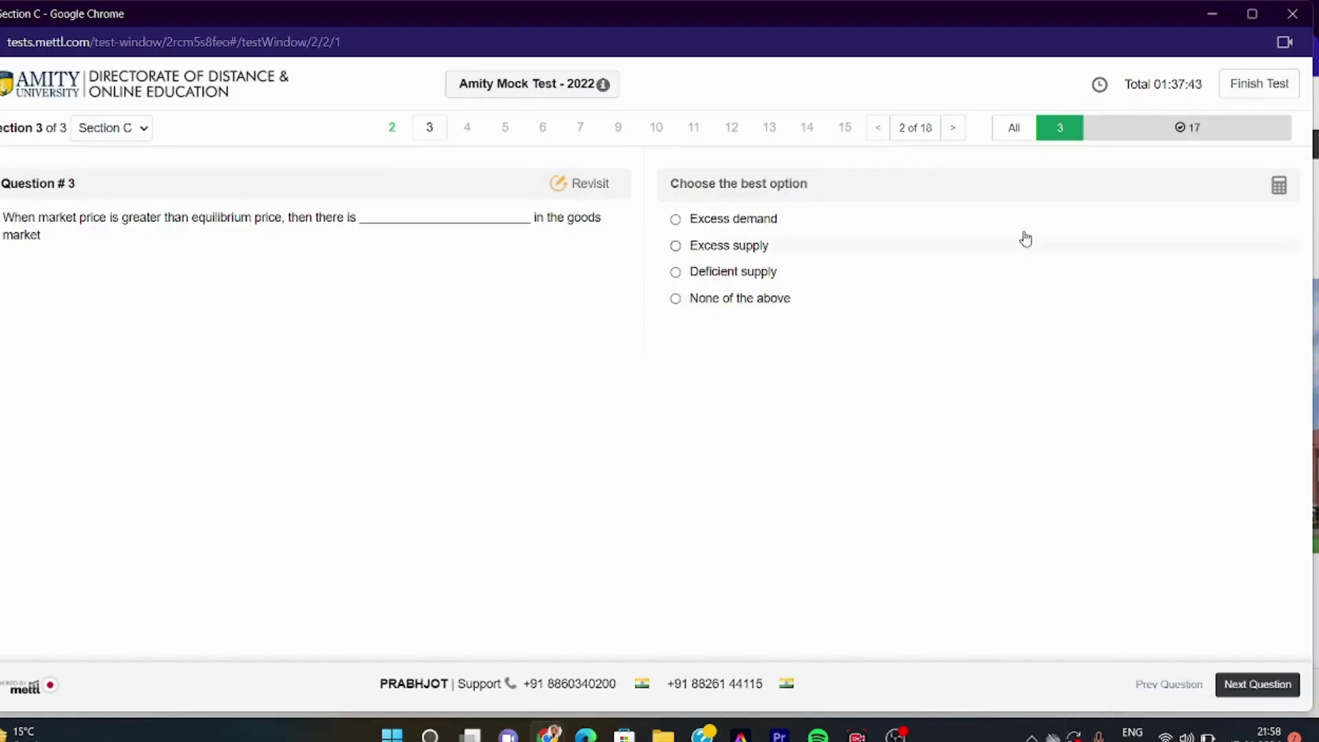
click(602, 85)
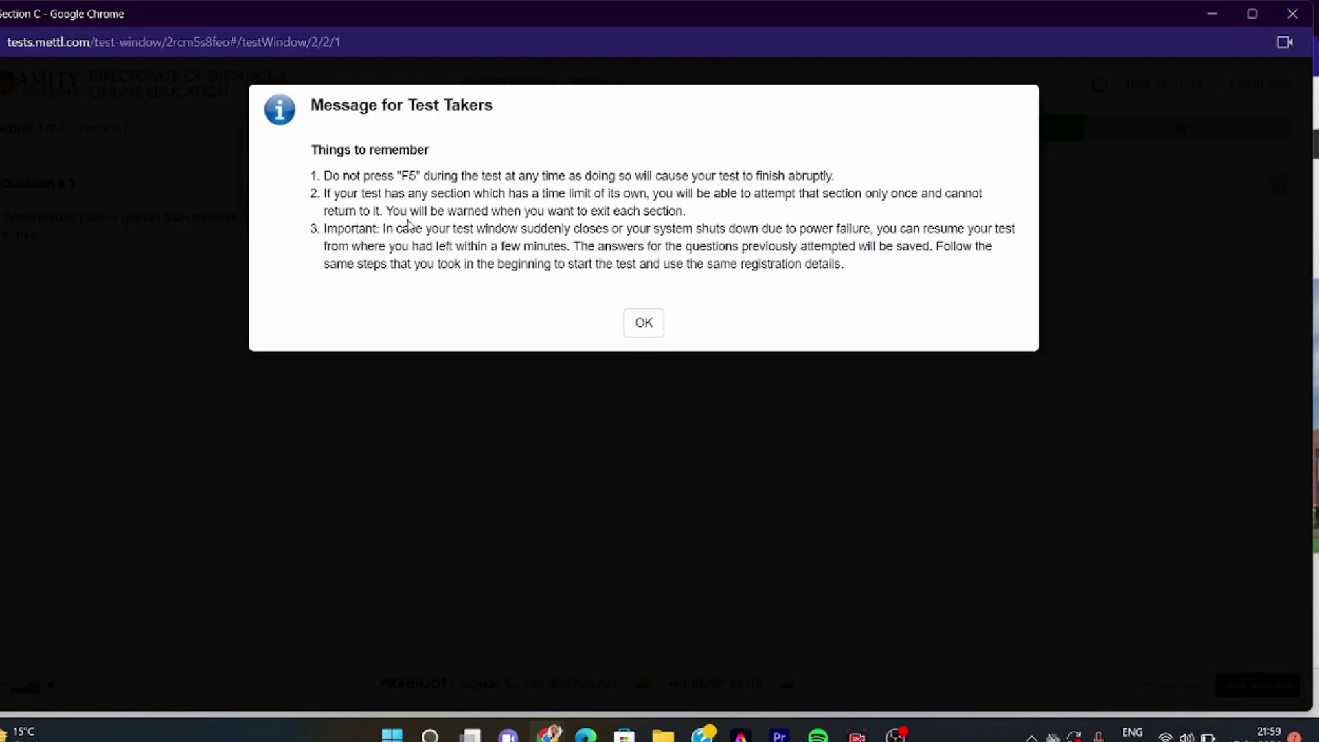
key(Return)
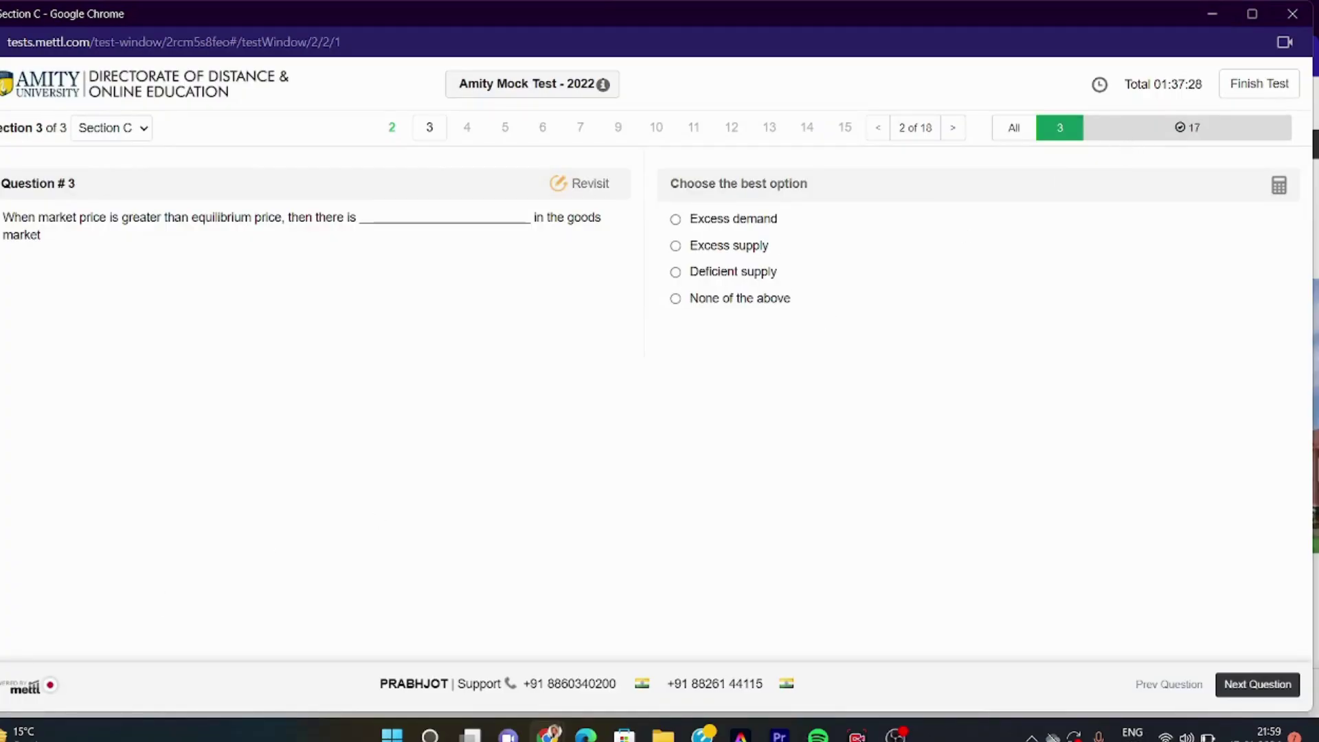
Answer Question 3 with Deficient supply, preview the finish summary, and cancel back to Question 4
mouse_move(50, 687)
click(676, 275)
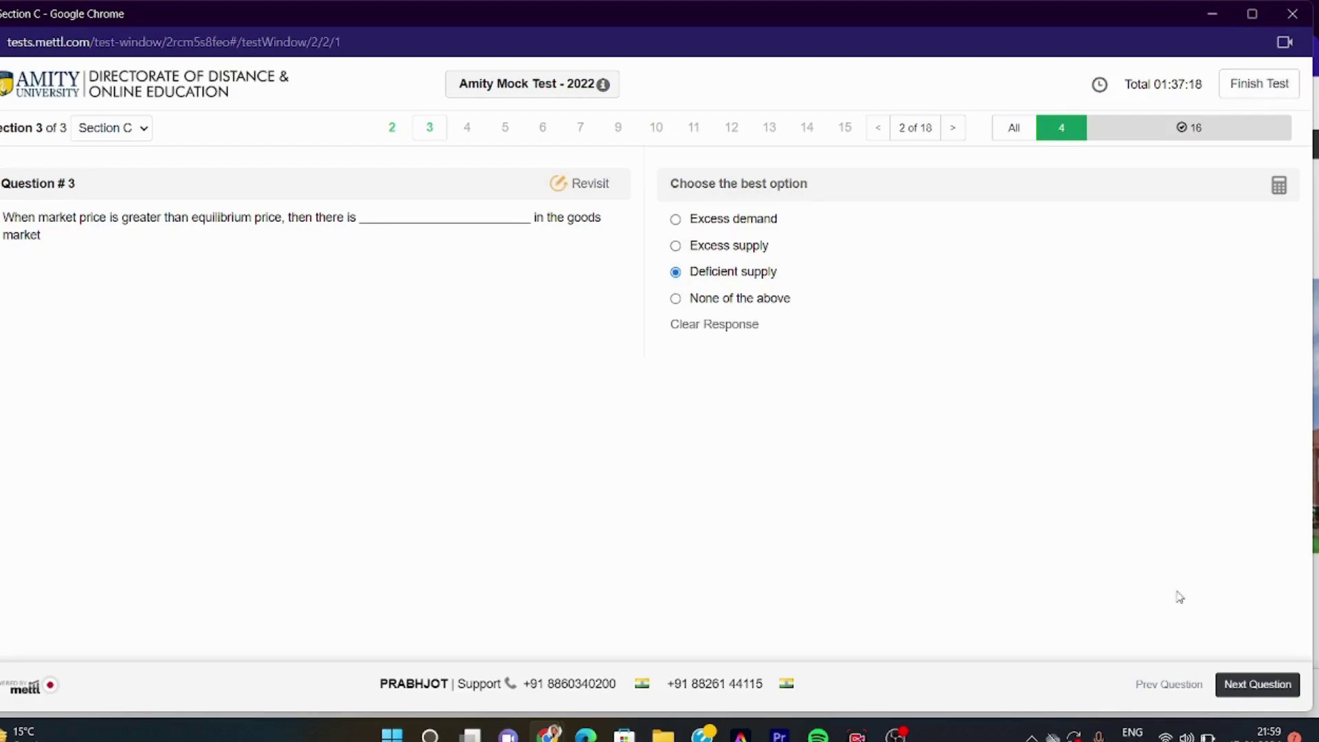
click(1246, 687)
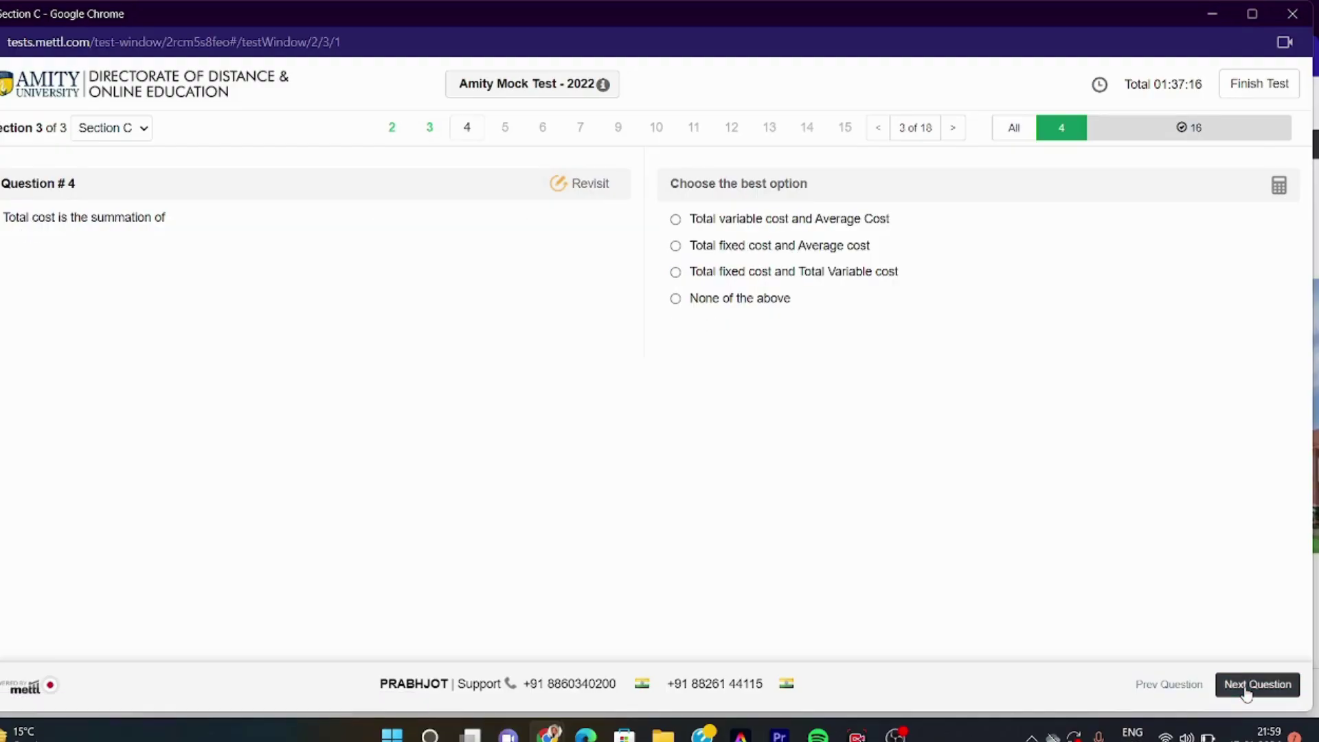
click(1278, 84)
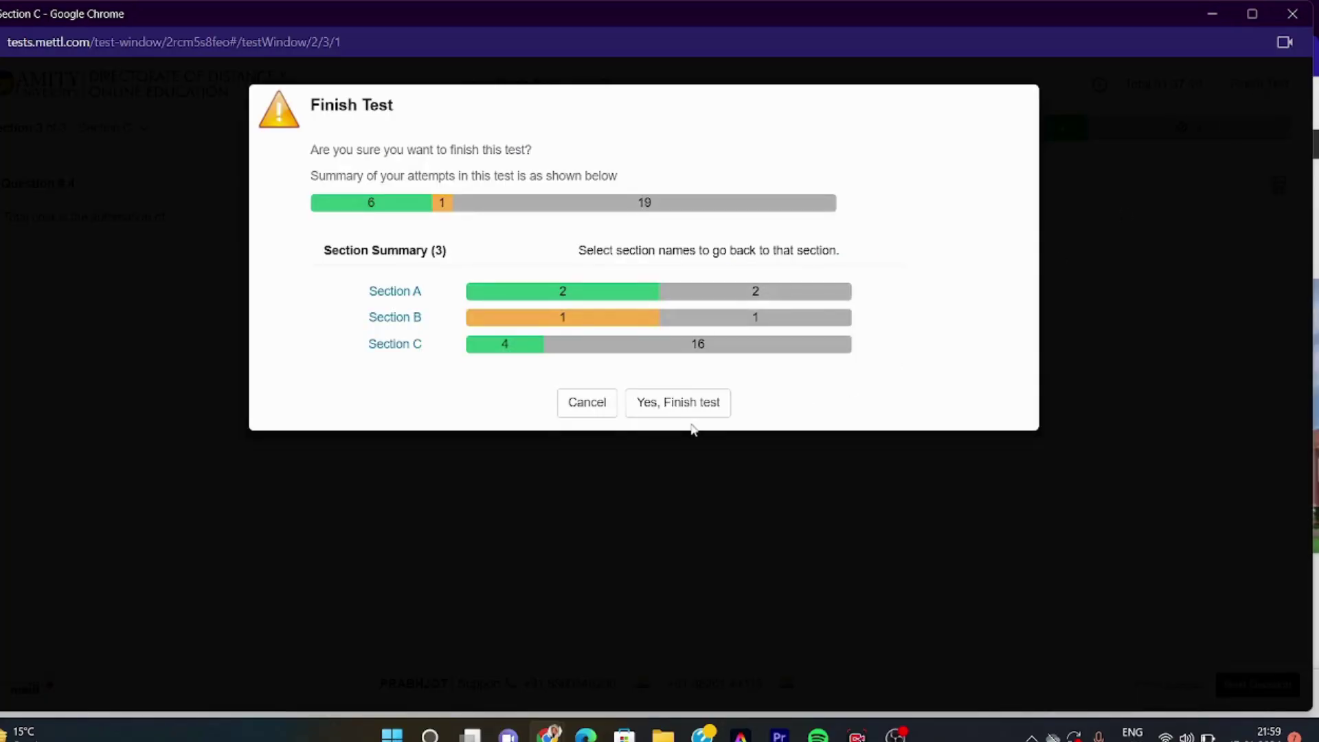
click(604, 406)
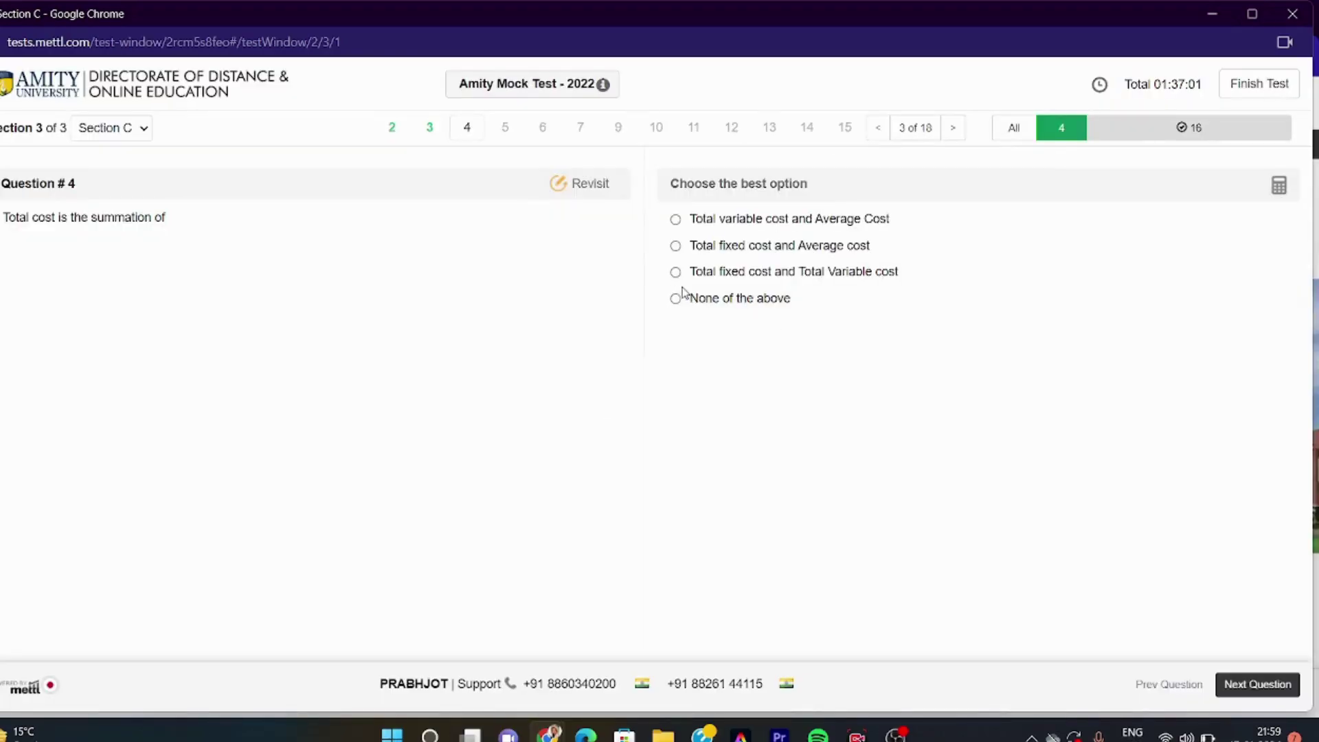
Answer Question 4 with Total fixed cost and Total Variable cost and Question 5 with Decrease in demand, then request Finish Test
click(675, 273)
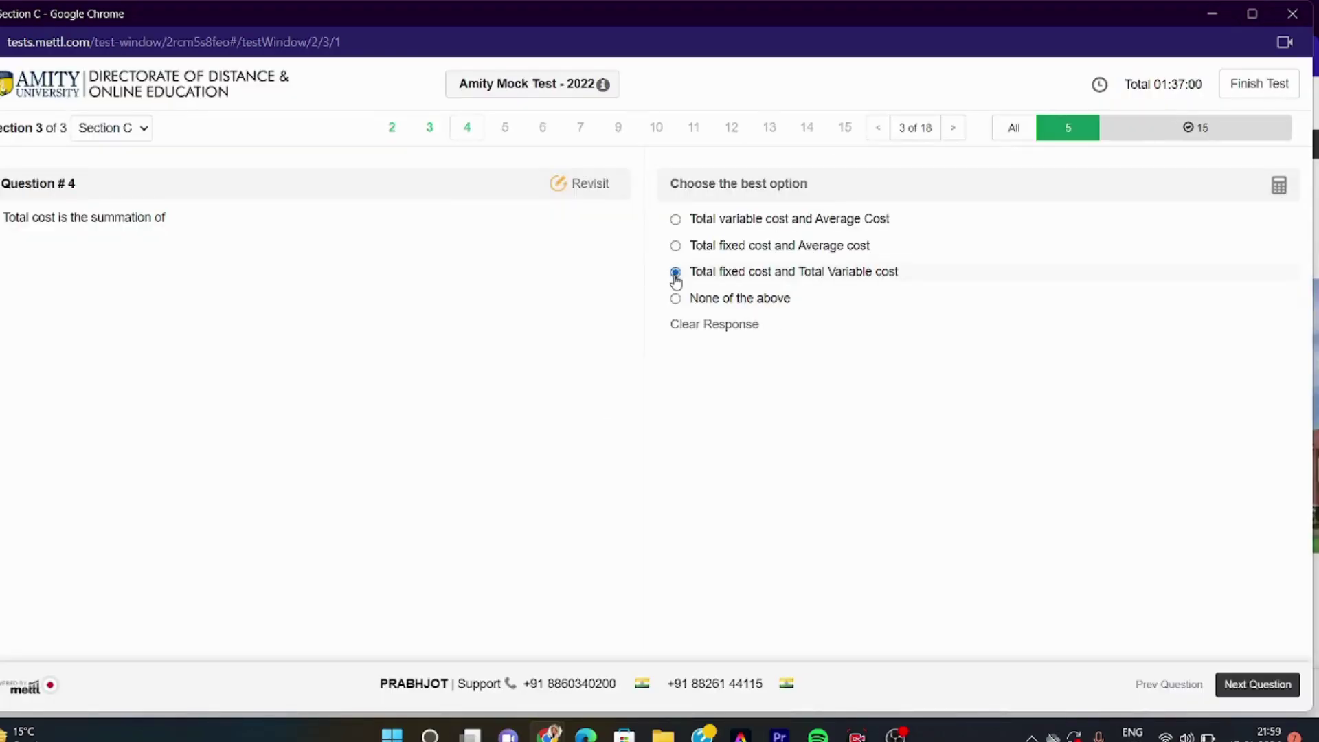
click(1252, 687)
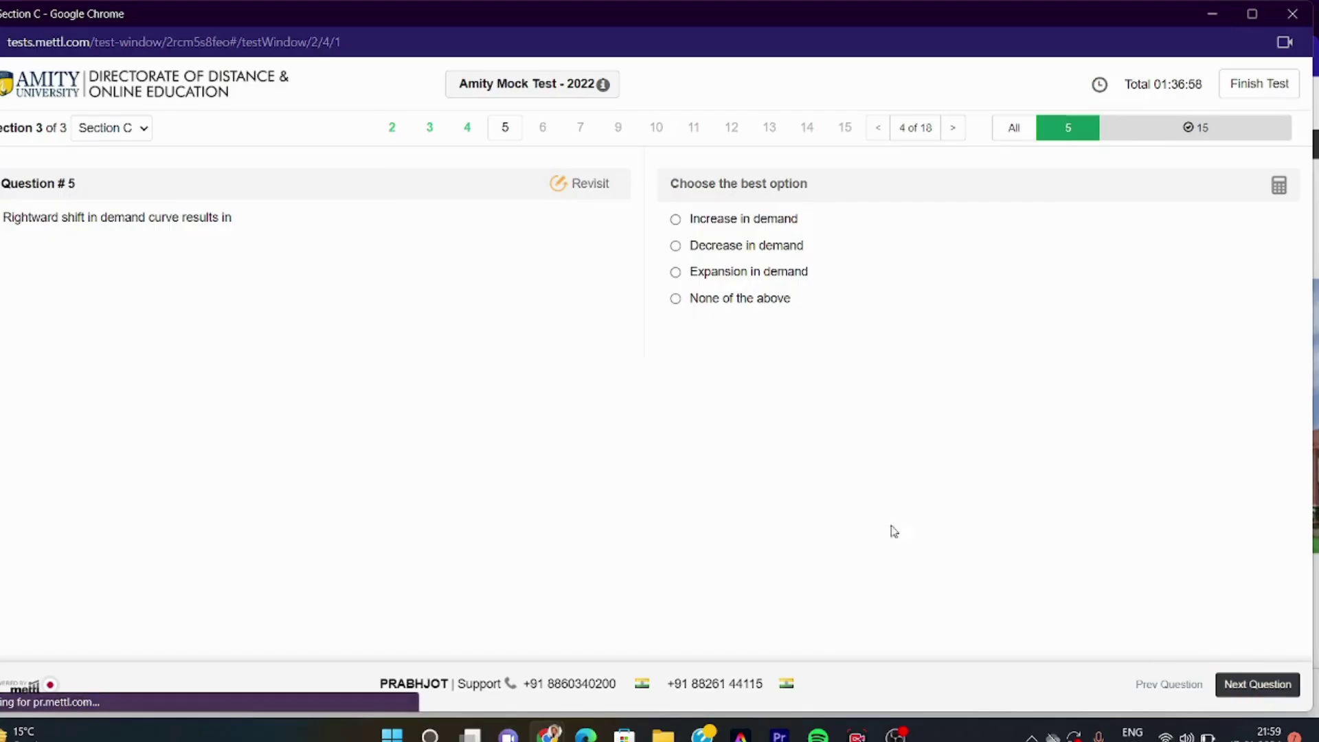
click(676, 248)
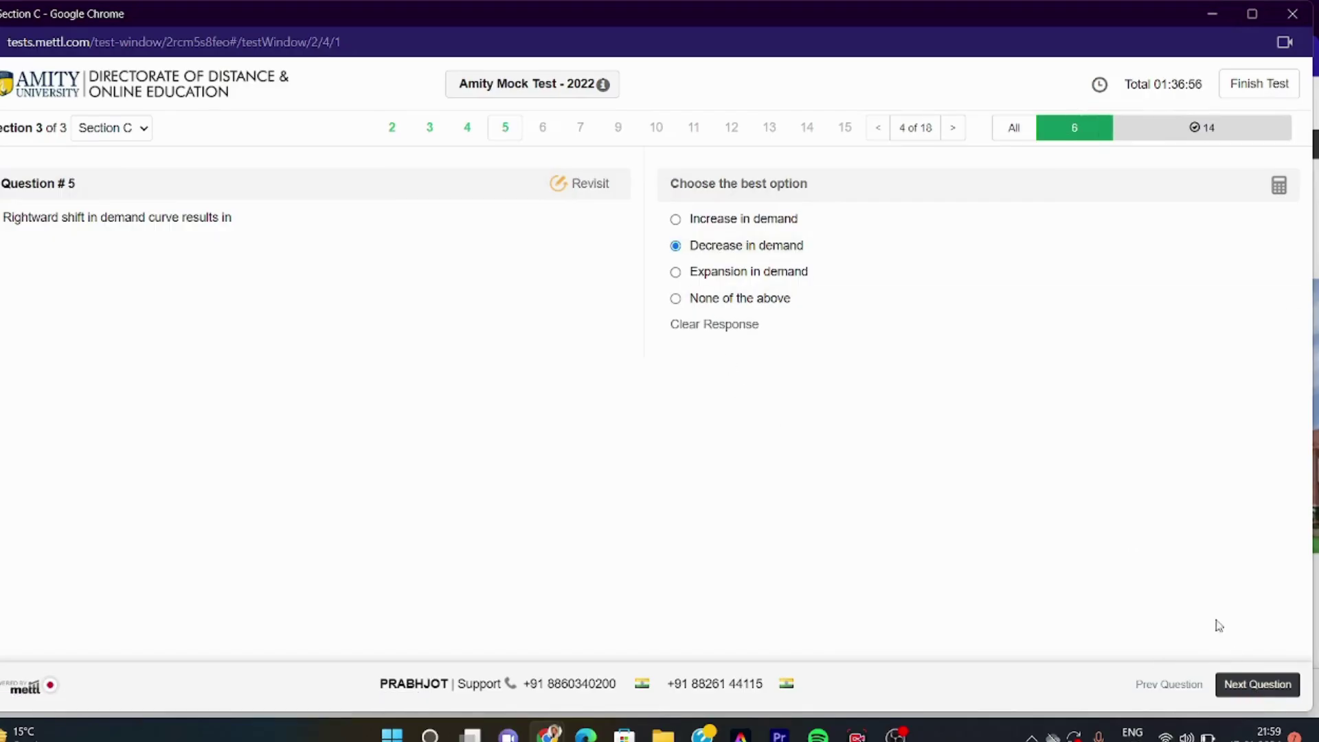
click(1272, 688)
click(1247, 91)
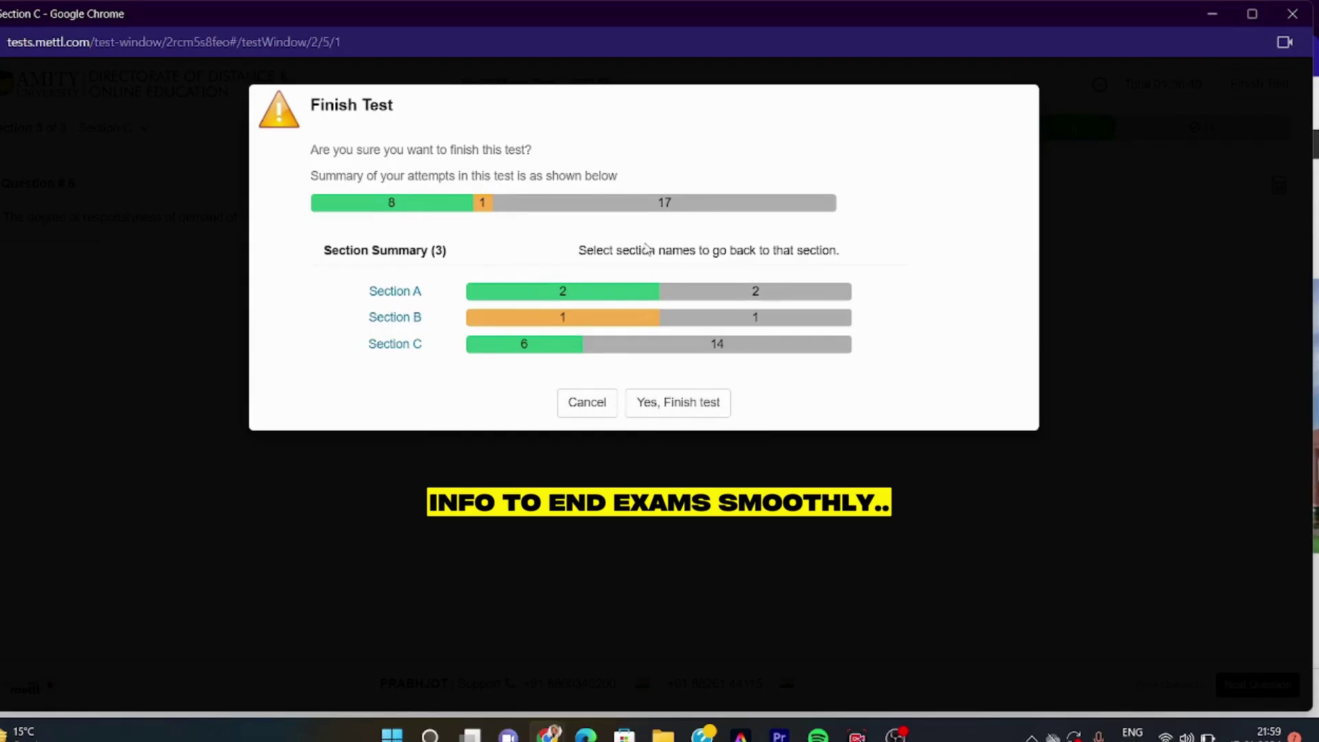
Confirm finishing, rate instructions Moderately clear and overall experience Good, and submit the feedback
click(684, 406)
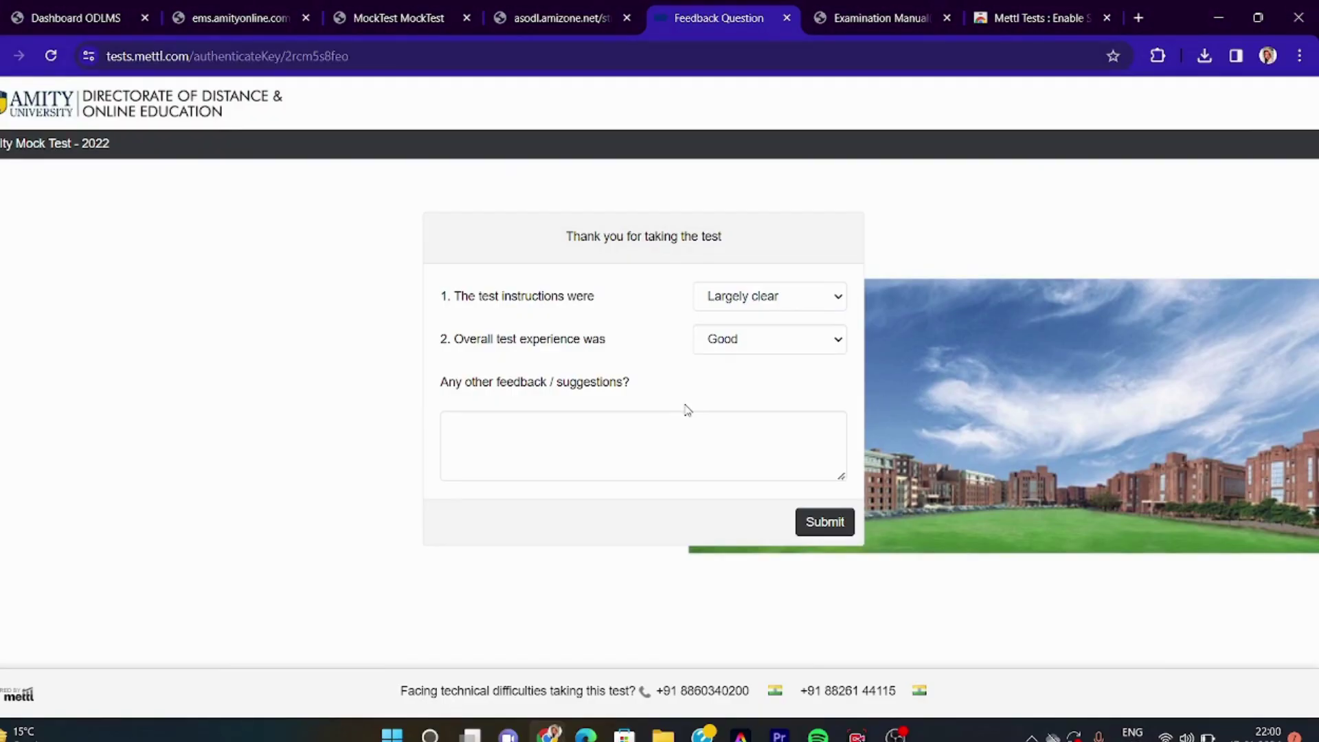
click(828, 302)
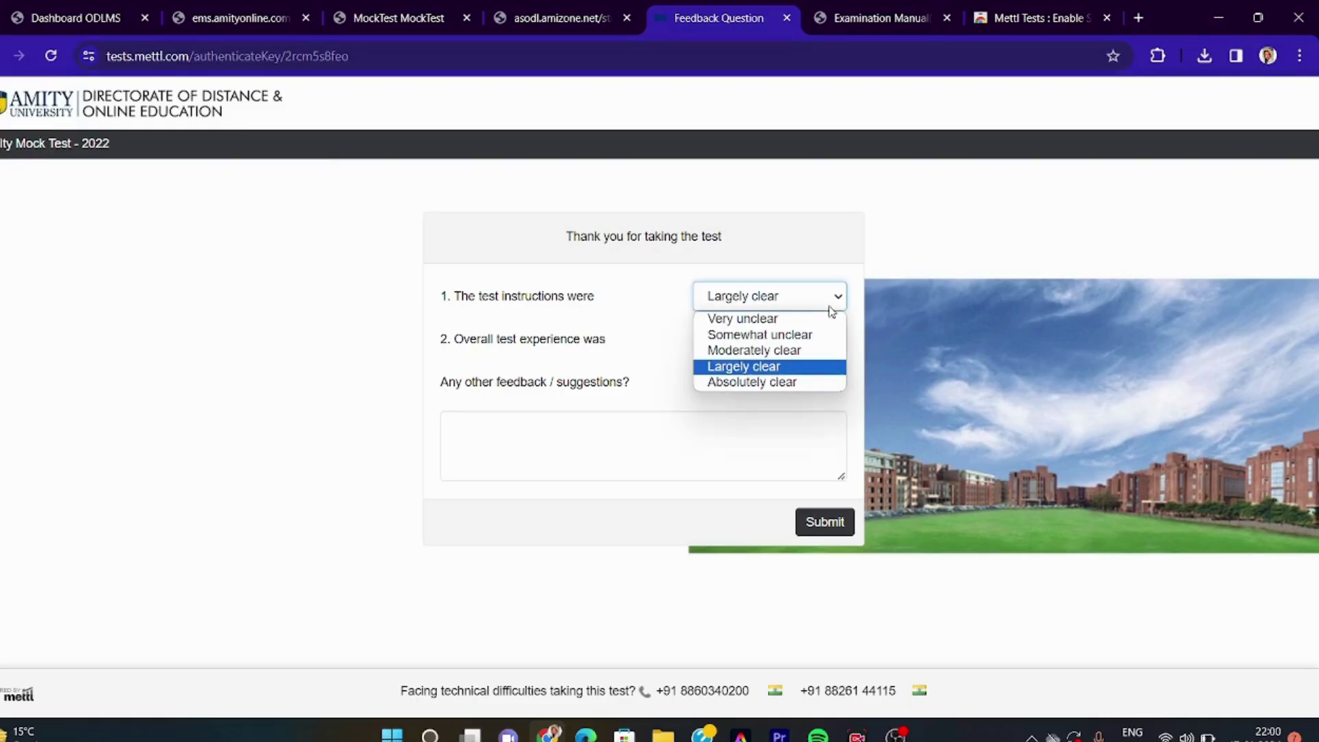
click(785, 353)
click(754, 349)
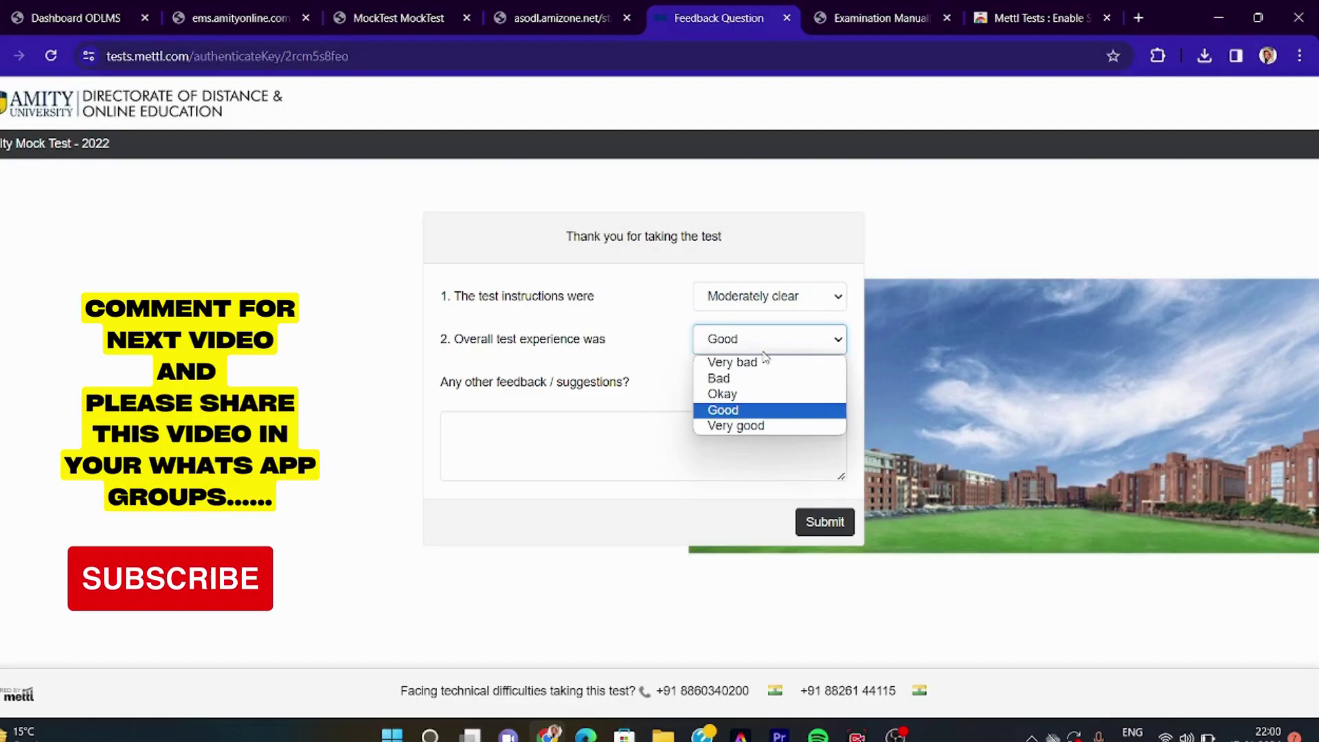
click(755, 410)
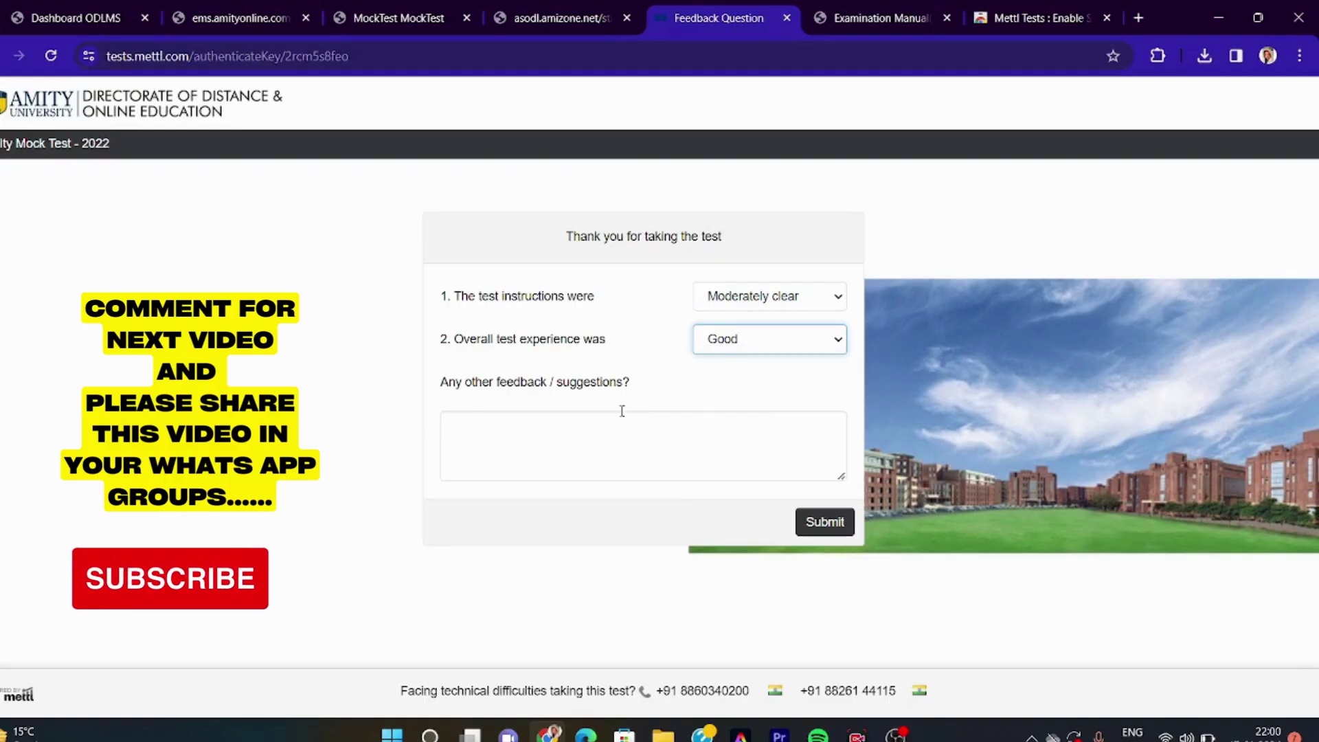
click(463, 419)
click(833, 524)
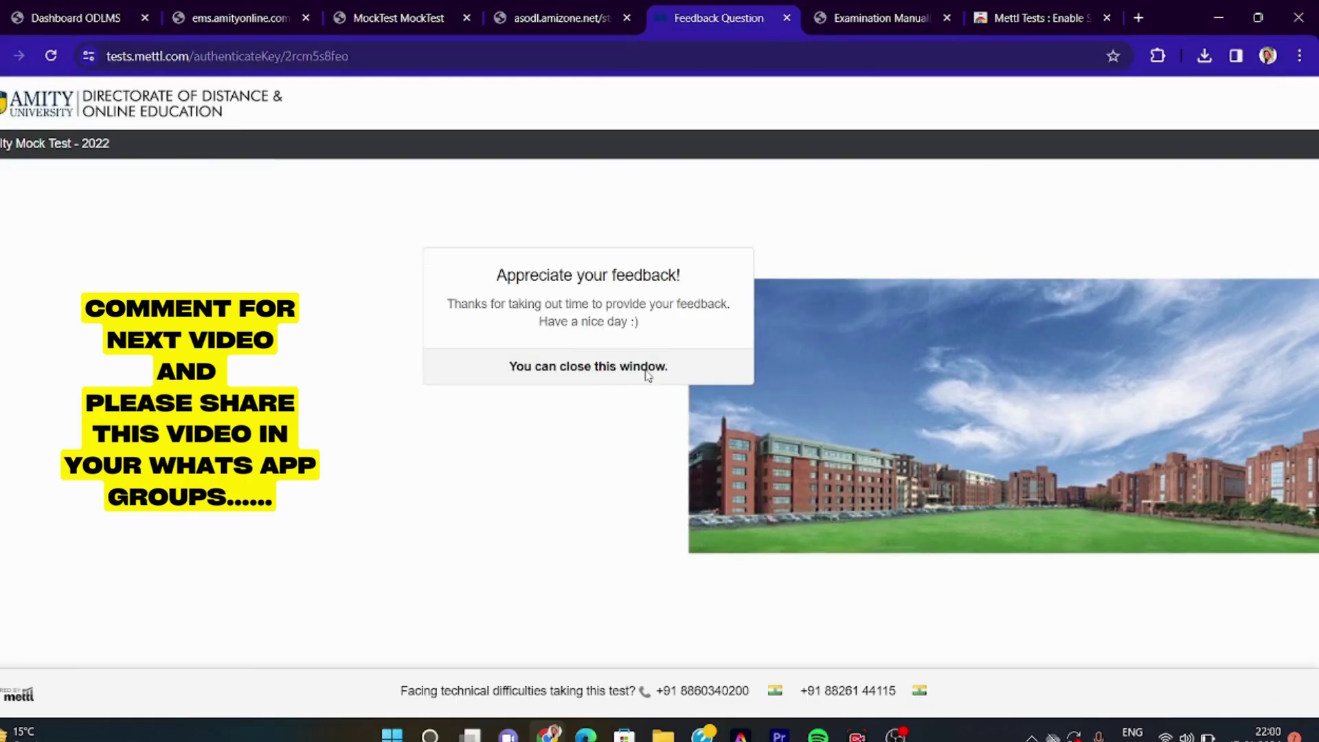
Review the exam instructions and feedback tabs, then scroll through the examination manual PDF
click(606, 7)
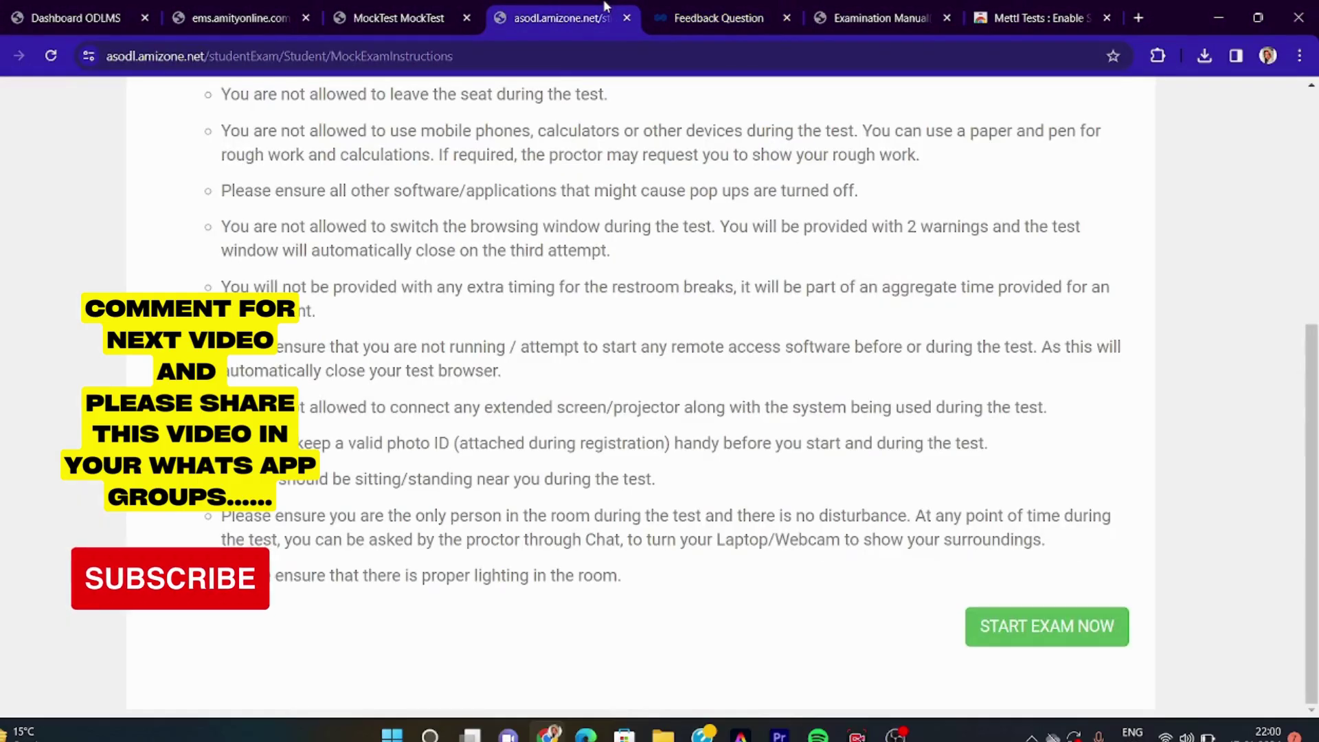
click(695, 7)
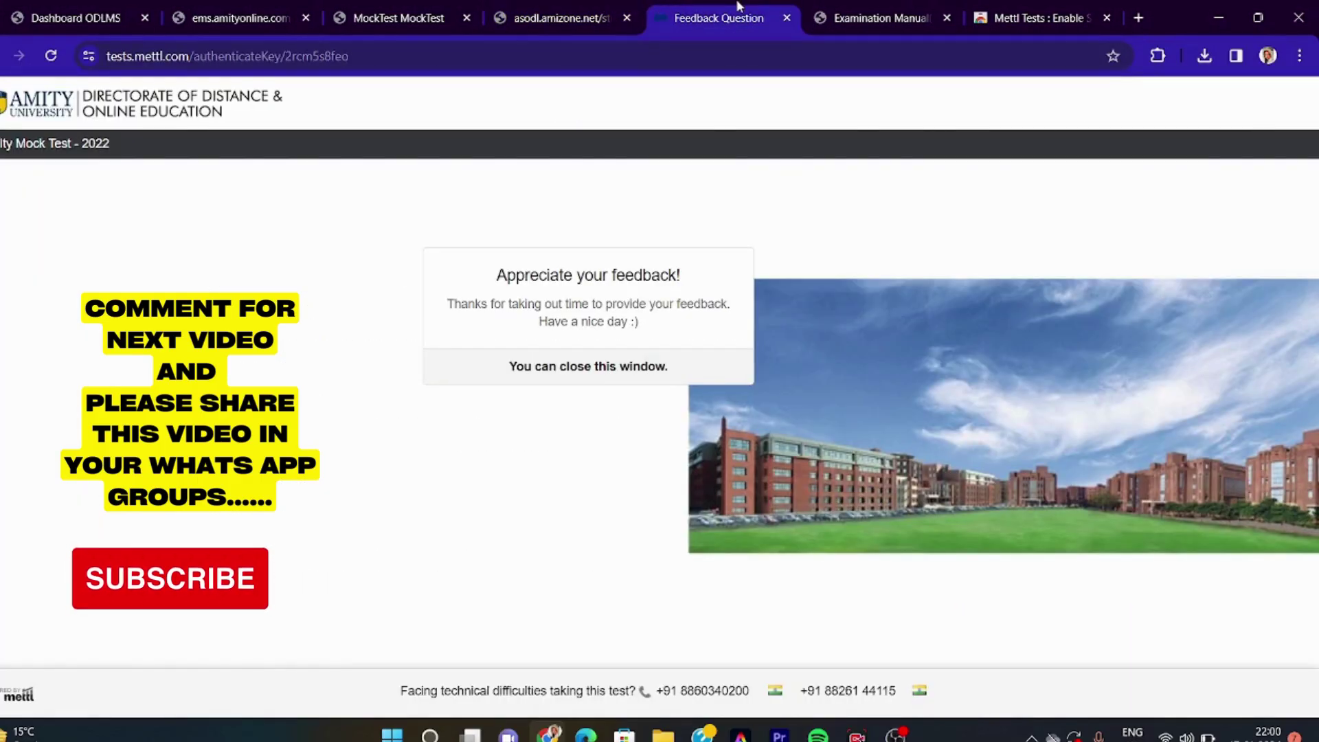
click(890, 16)
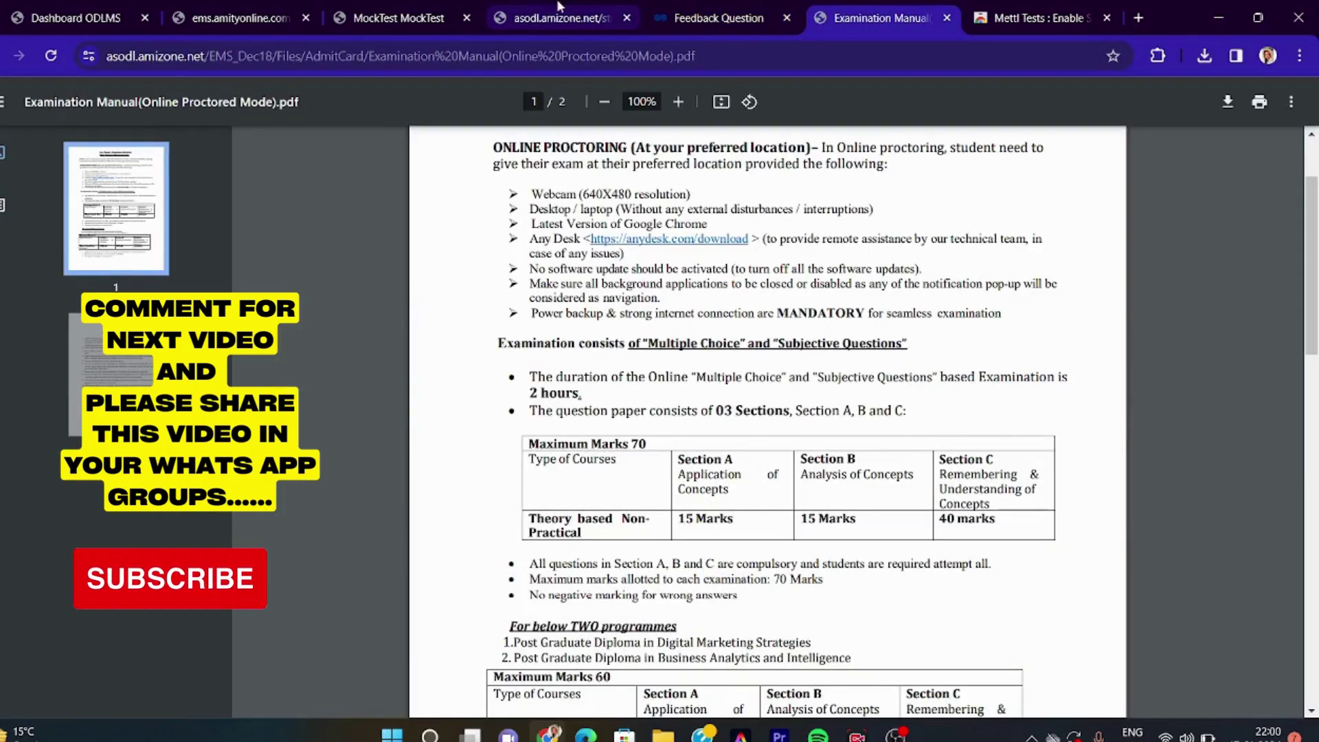
scroll(729, 450, up, 3)
scroll(727, 450, down, 2)
scroll(727, 450, down, 18)
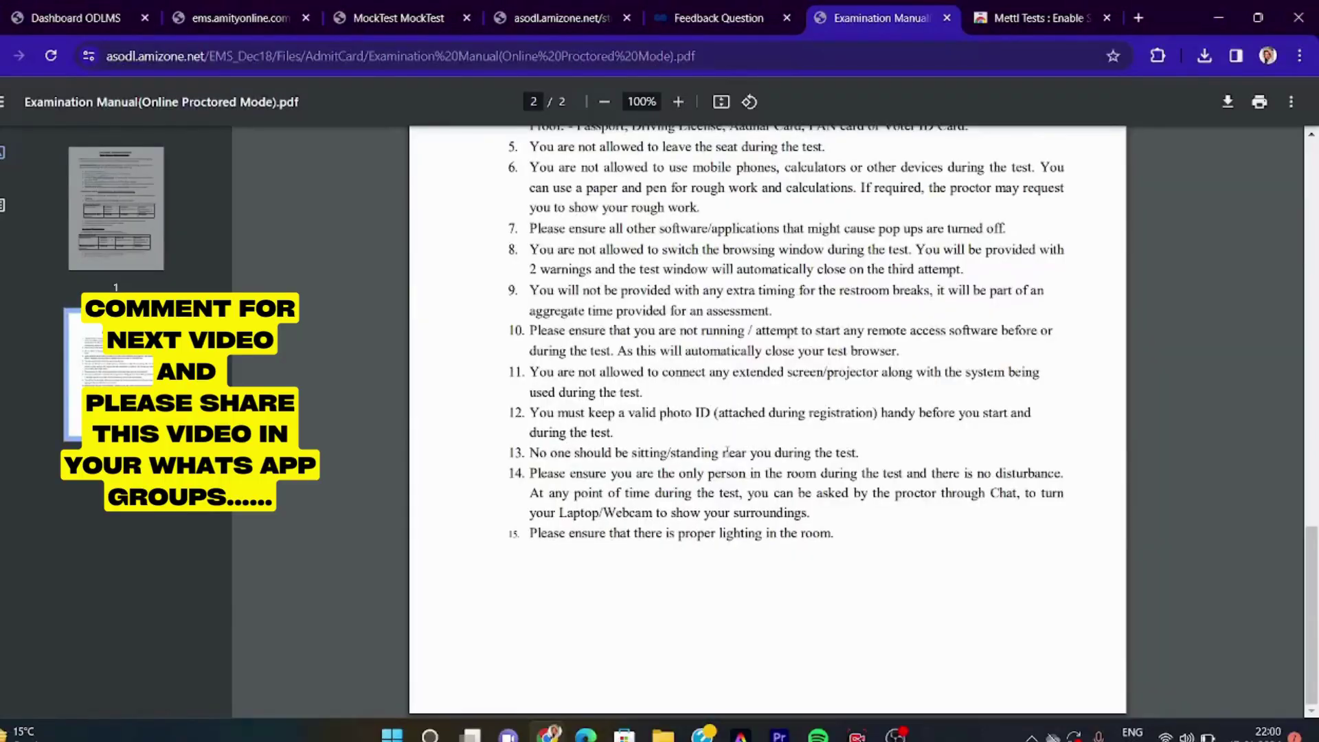
scroll(727, 451, up, 15)
Look over the screen-sharing extension page, then revisit the manual, feedback and instructions tabs
click(1024, 17)
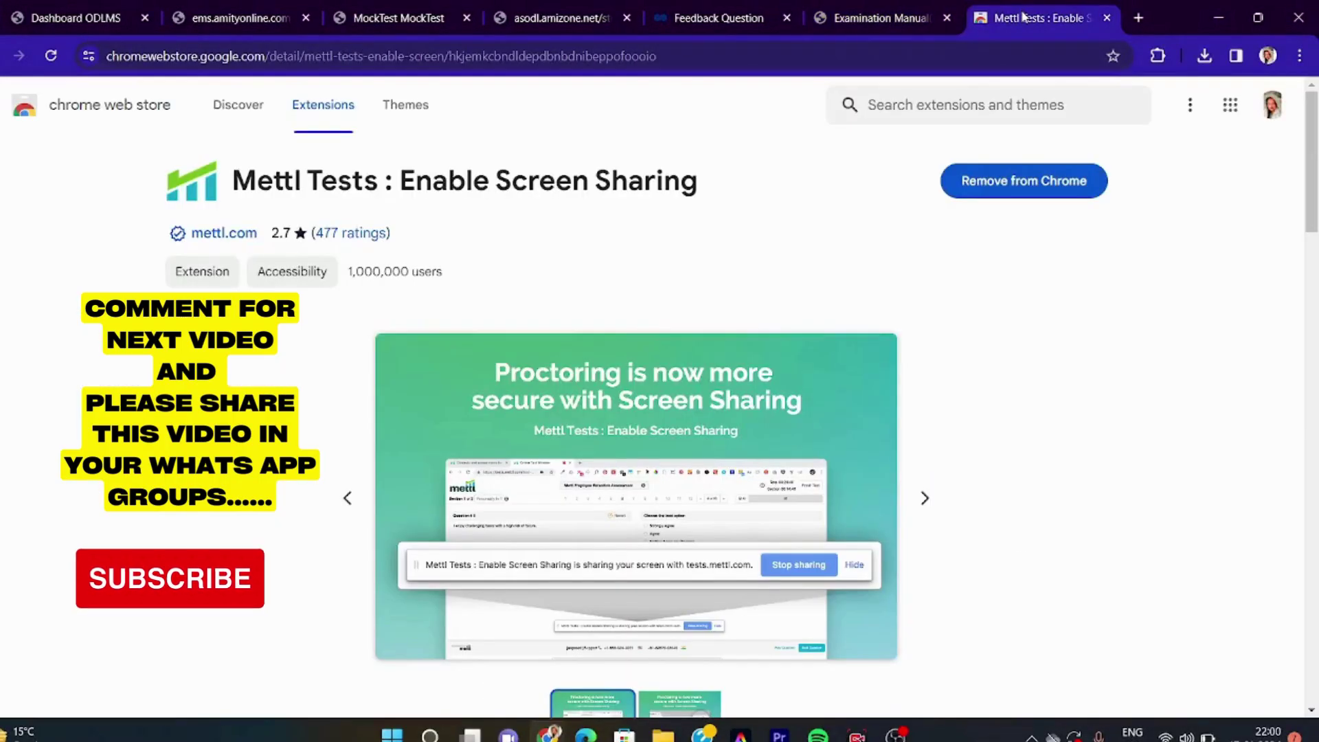
click(879, 18)
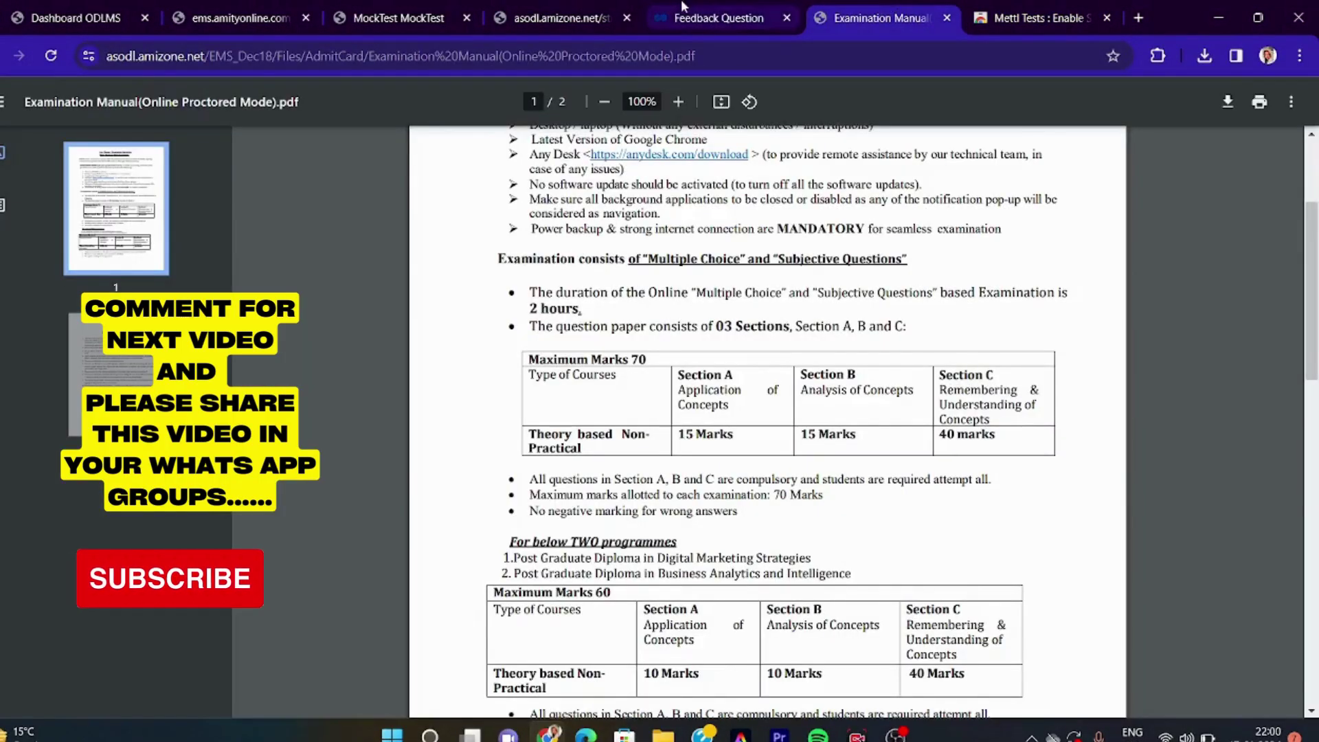
click(683, 8)
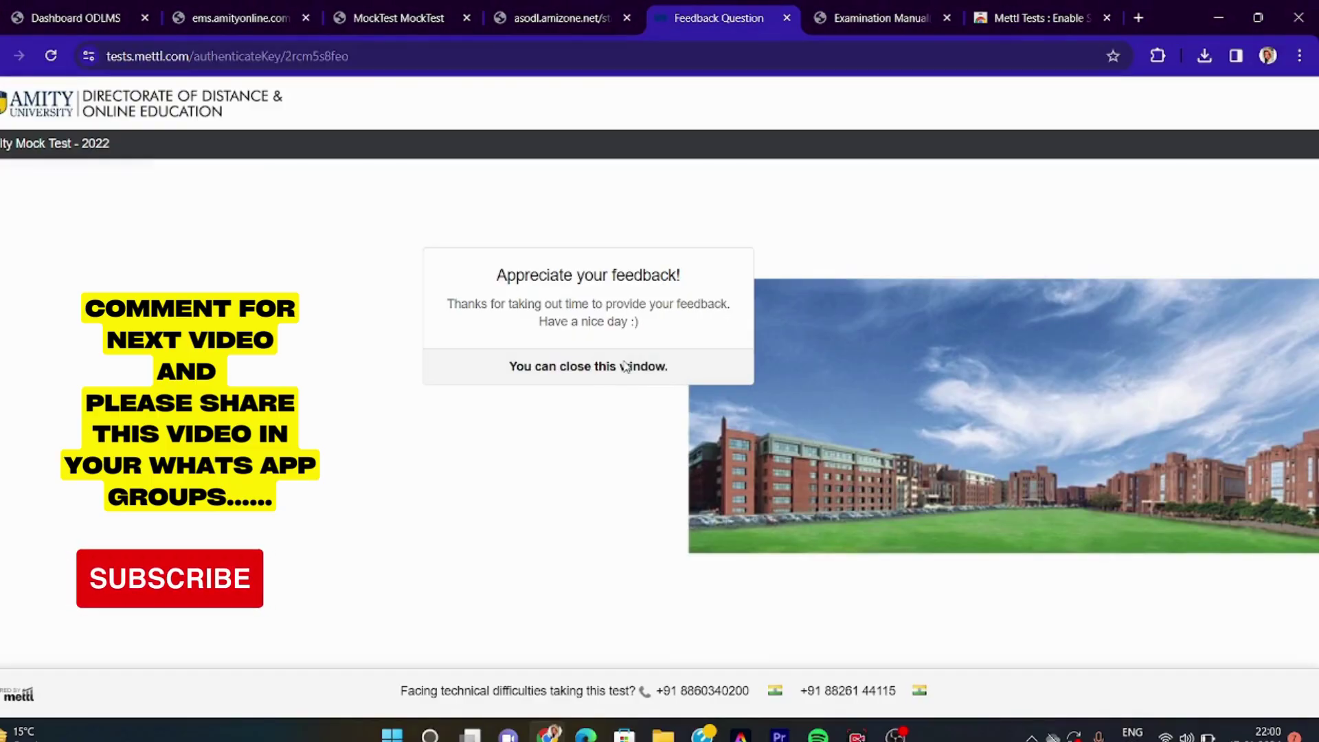
click(589, 7)
scroll(520, 311, up, 10)
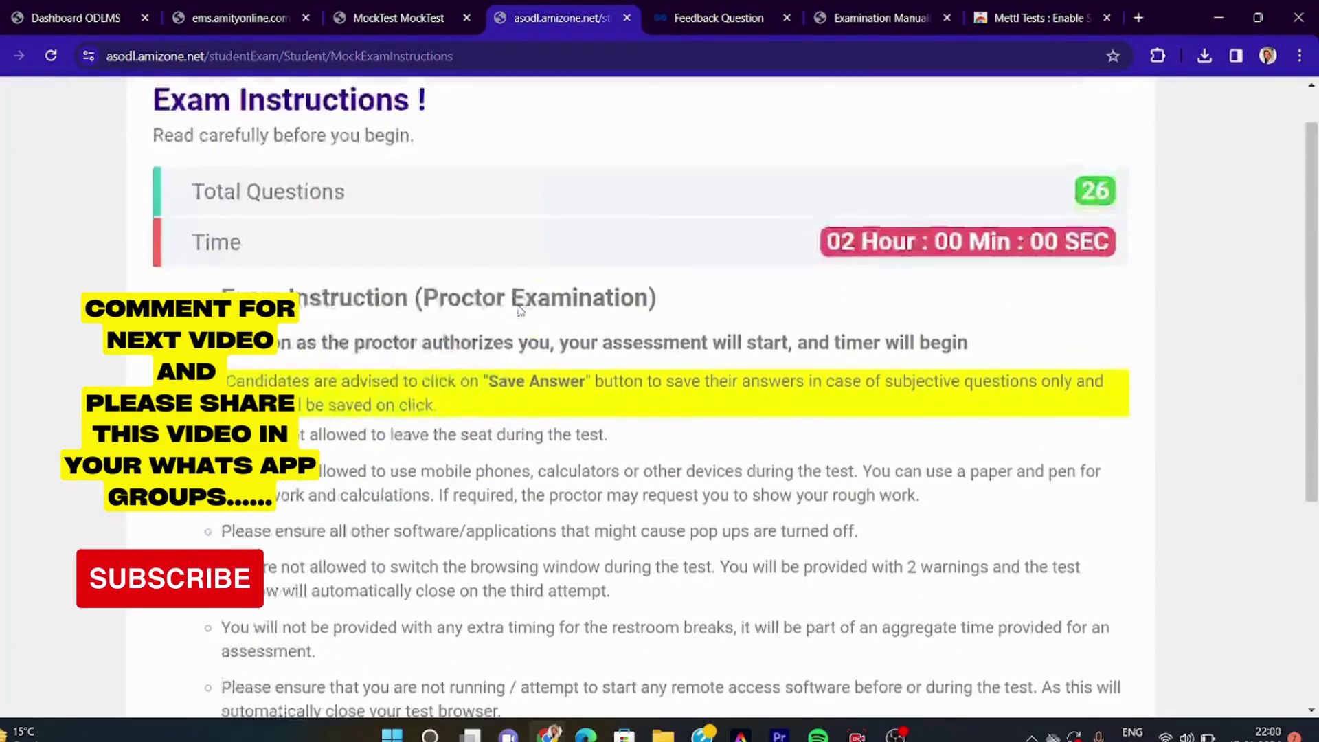
Autofill the student's name on the mock test login form and bring OBS Studio forward
click(405, 17)
click(557, 350)
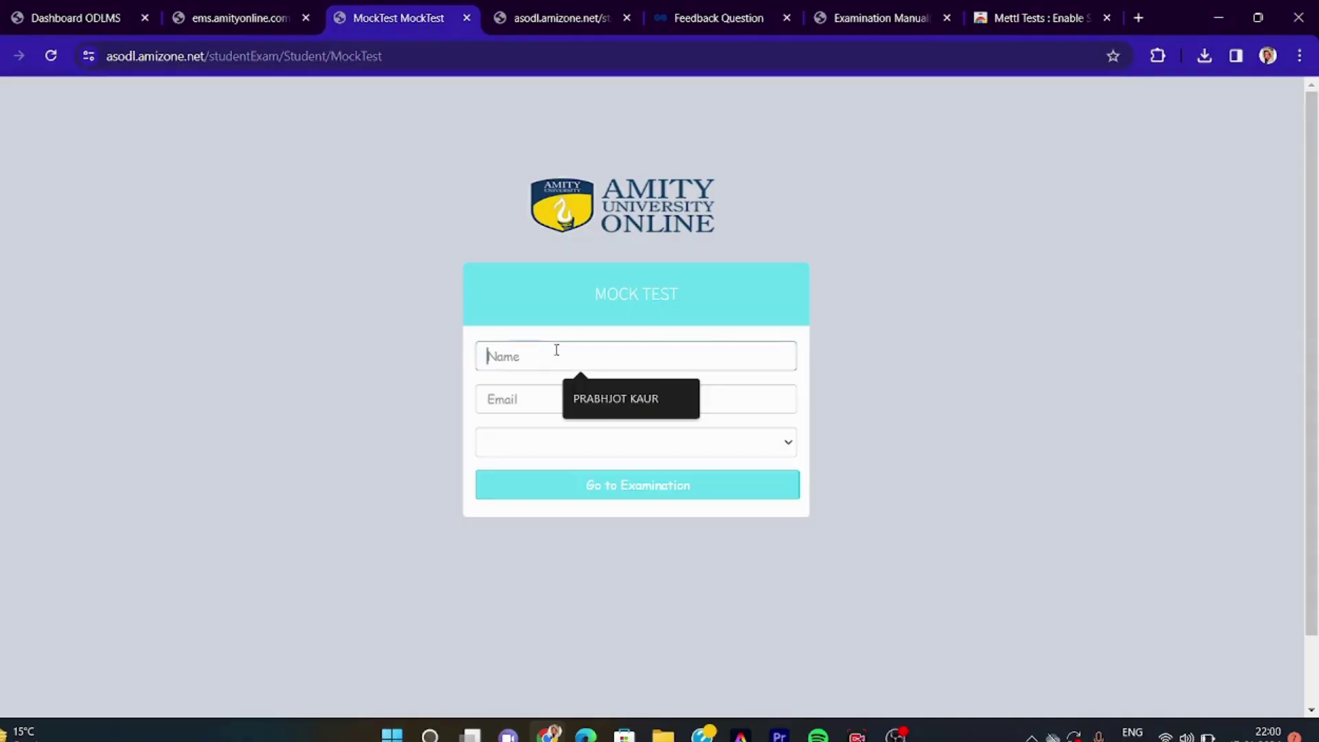
click(612, 397)
click(564, 402)
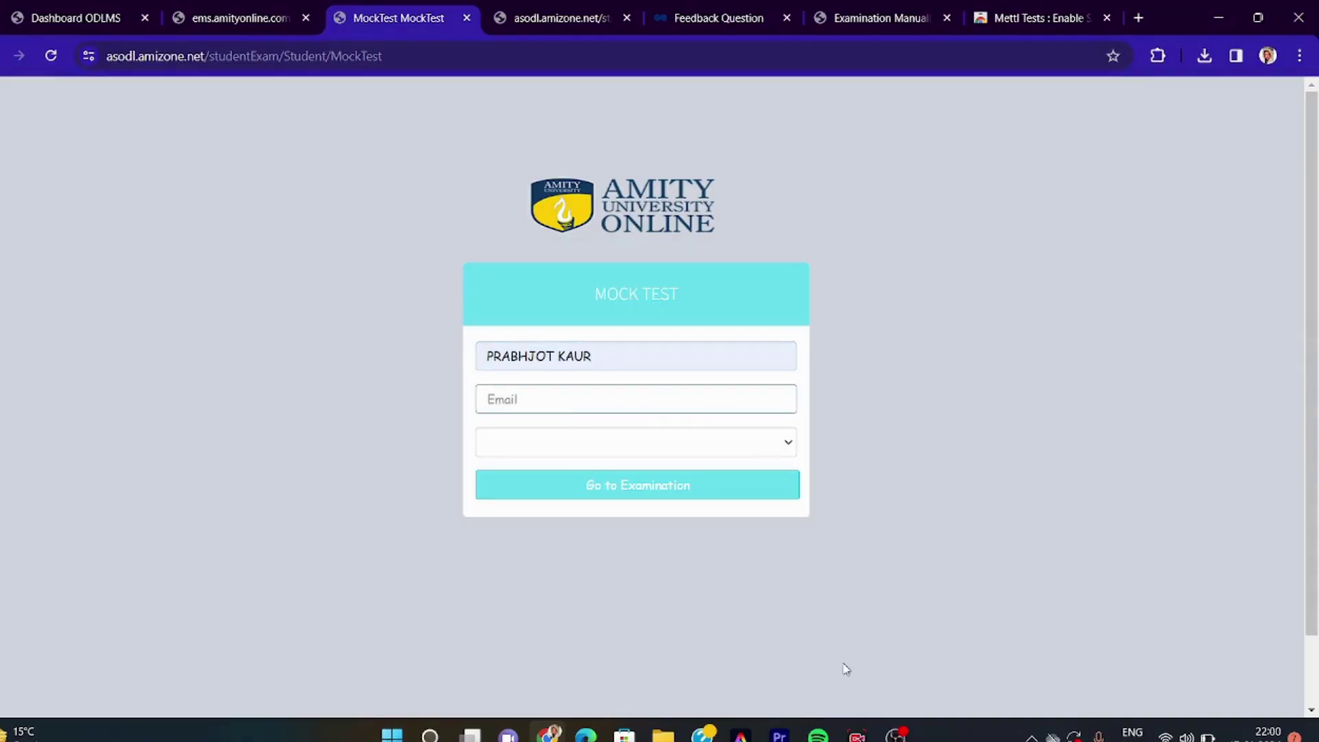
click(895, 734)
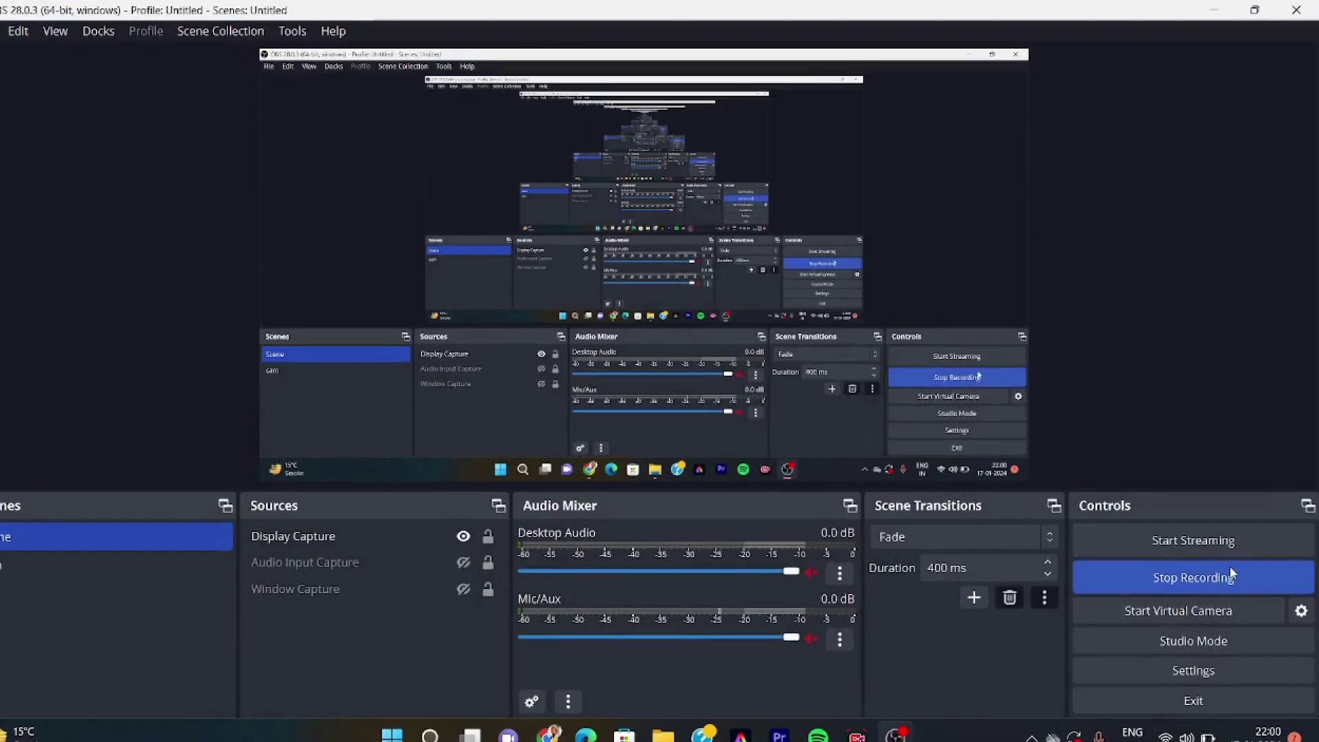